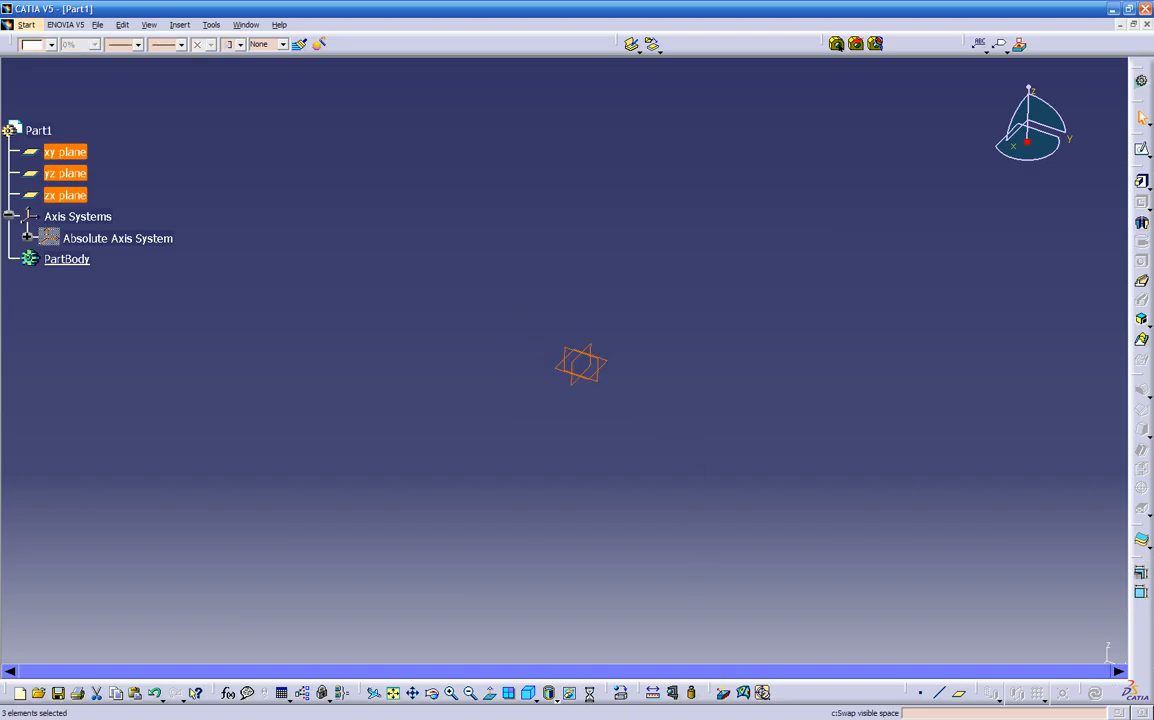
# Switch between the visible and hidden spaces to examine where the planes and the Absolute Axis System are displayed.
pyautogui.click(590, 695)
pyautogui.click(589, 694)
pyautogui.click(589, 694)
pyautogui.click(589, 694)
pyautogui.click(589, 694)
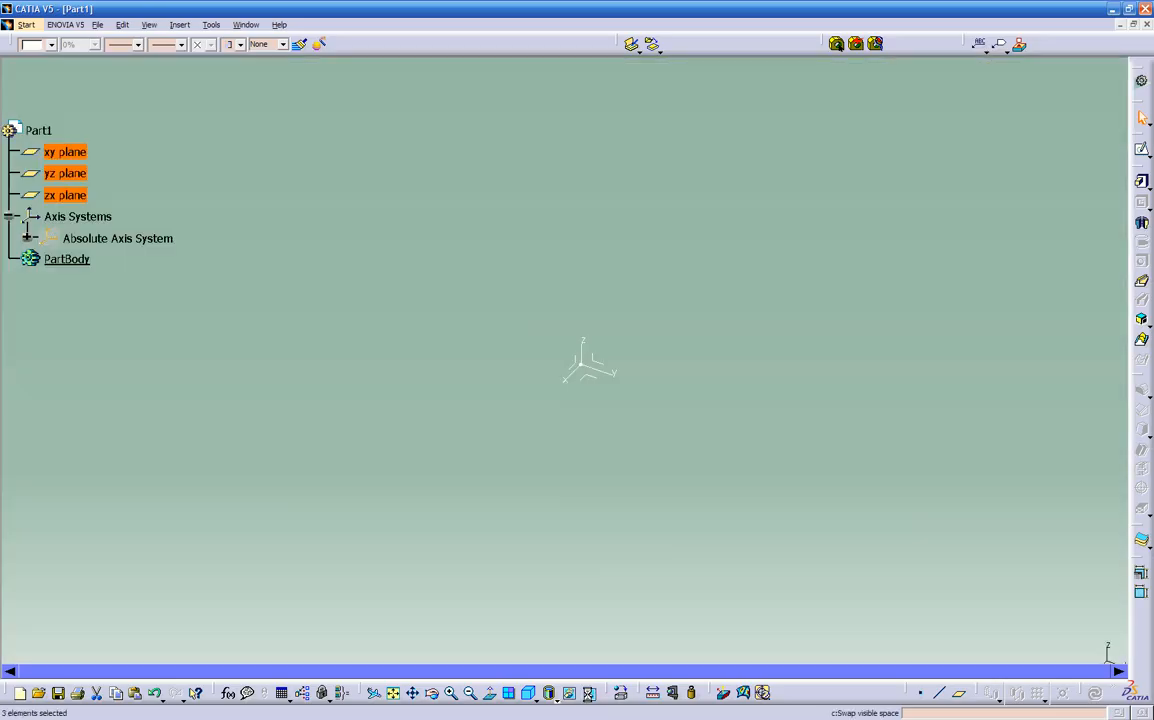
pyautogui.moveTo(582, 466); pyautogui.dragTo(589, 408, button='middle')
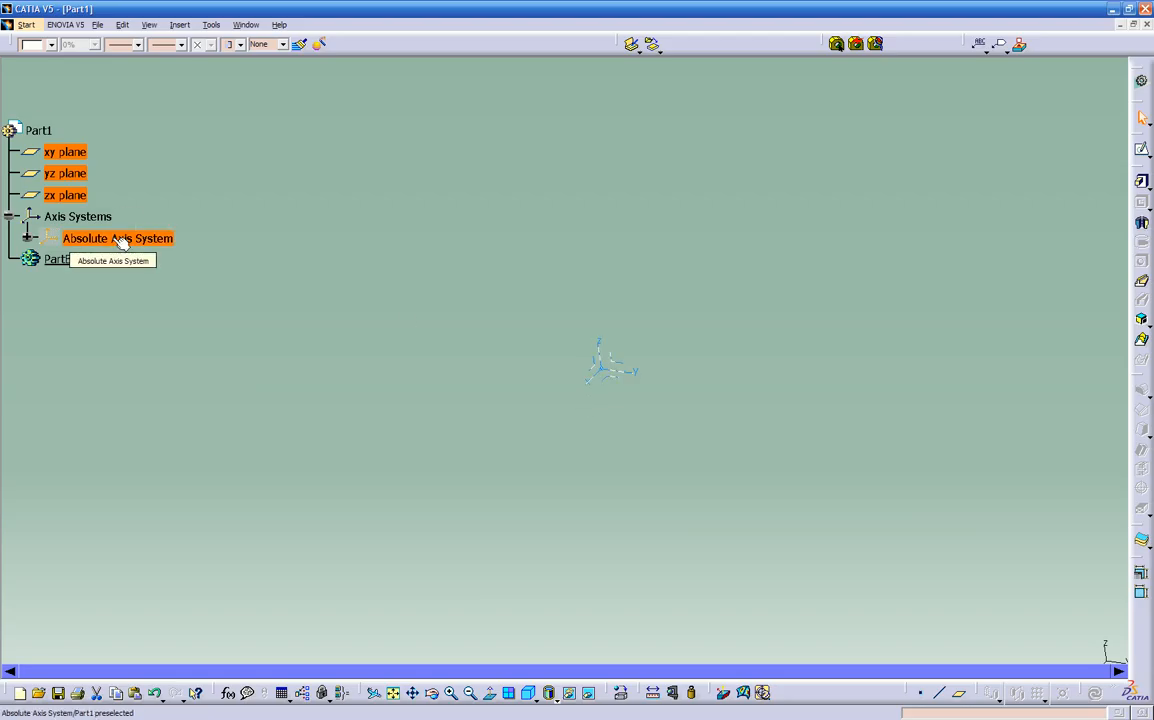
pyautogui.moveTo(600, 370); pyautogui.dragTo(551, 356, button='middle')
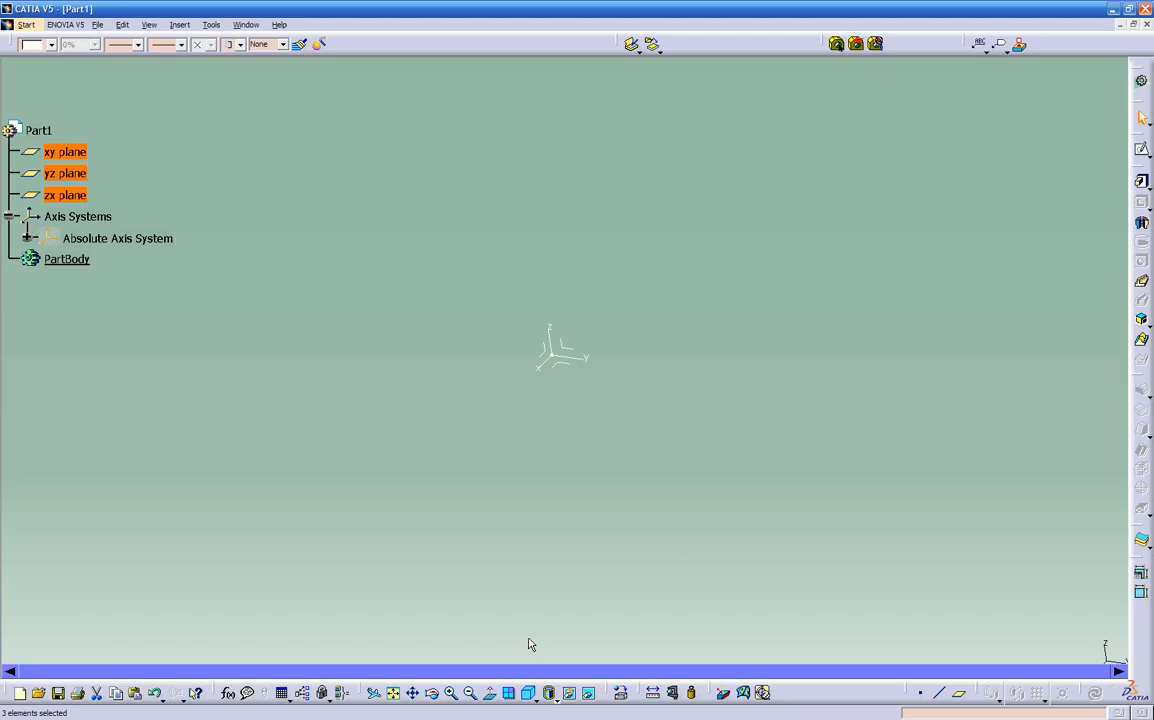
pyautogui.click(586, 689)
pyautogui.click(580, 570)
pyautogui.moveTo(458, 289); pyautogui.dragTo(681, 472)
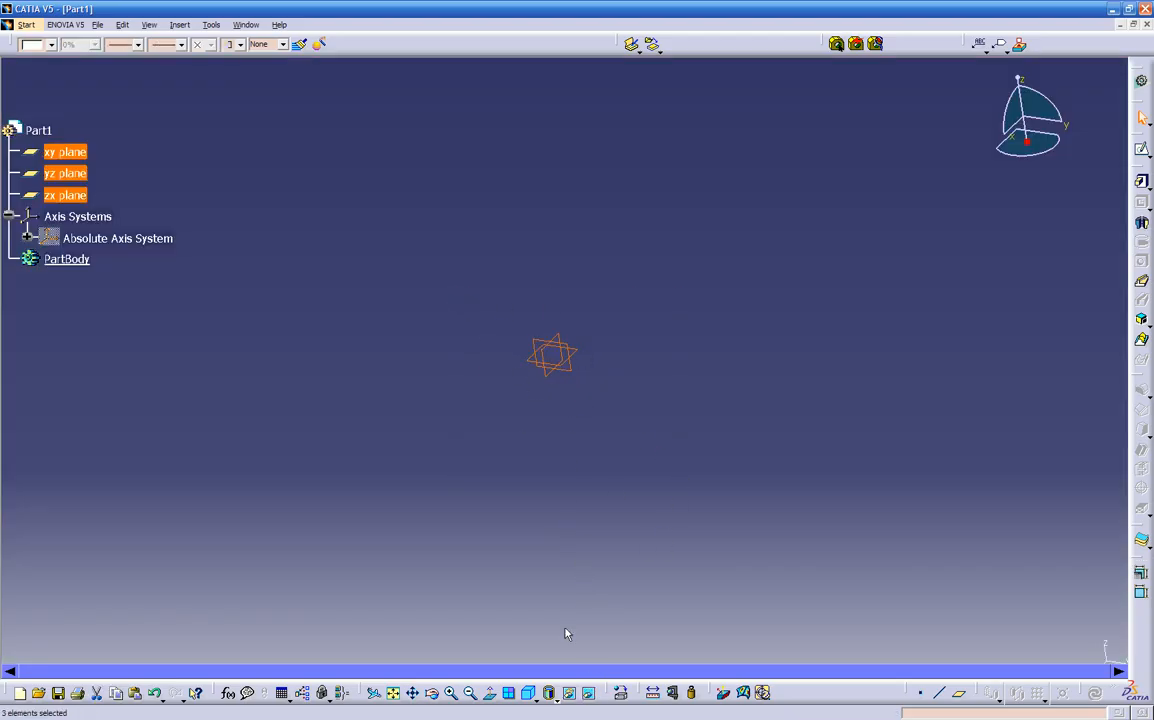
# Hide the xy, yz and zx planes, check them in the hidden space, and return to the visible space.
pyautogui.click(570, 700)
pyautogui.moveTo(559, 486); pyautogui.dragTo(589, 480, button='middle')
pyautogui.click(589, 692)
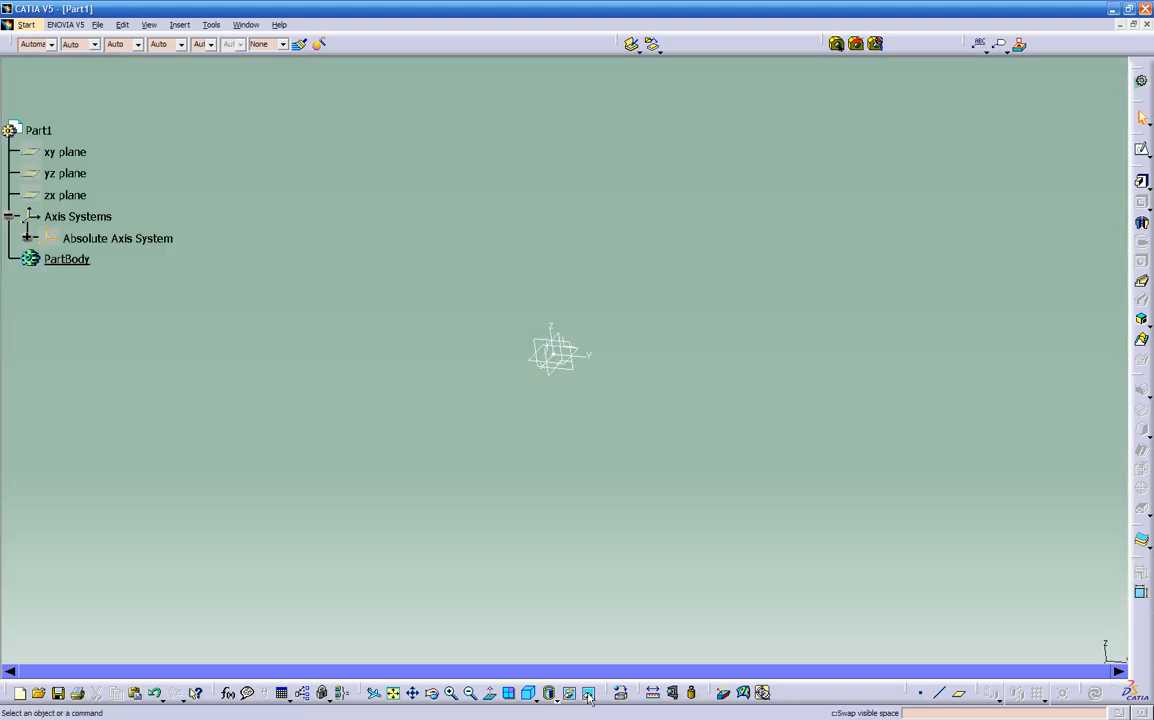
pyautogui.moveTo(540, 482)
pyautogui.mouseDown(button='middle')
pyautogui.moveTo(556, 456)
pyautogui.moveTo(698, 382)
pyautogui.moveTo(600, 440)
pyautogui.moveTo(515, 458)
pyautogui.moveTo(544, 484)
pyautogui.moveTo(530, 490)
pyautogui.mouseUp(button='middle')
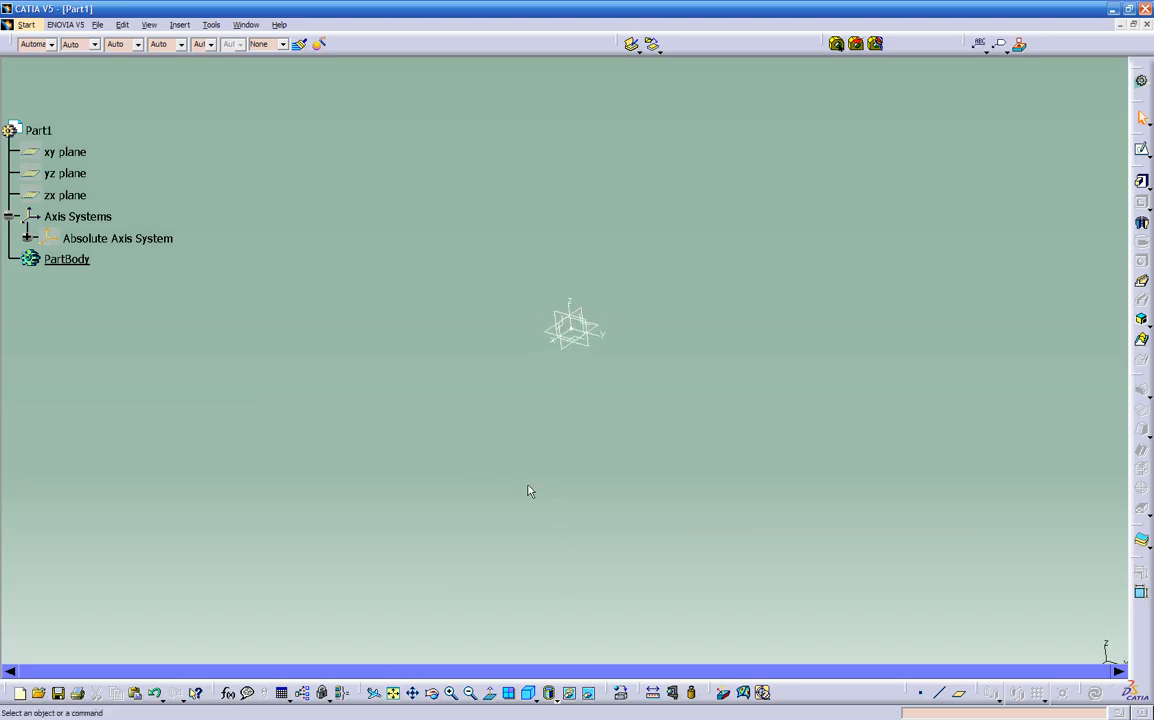
pyautogui.click(590, 694)
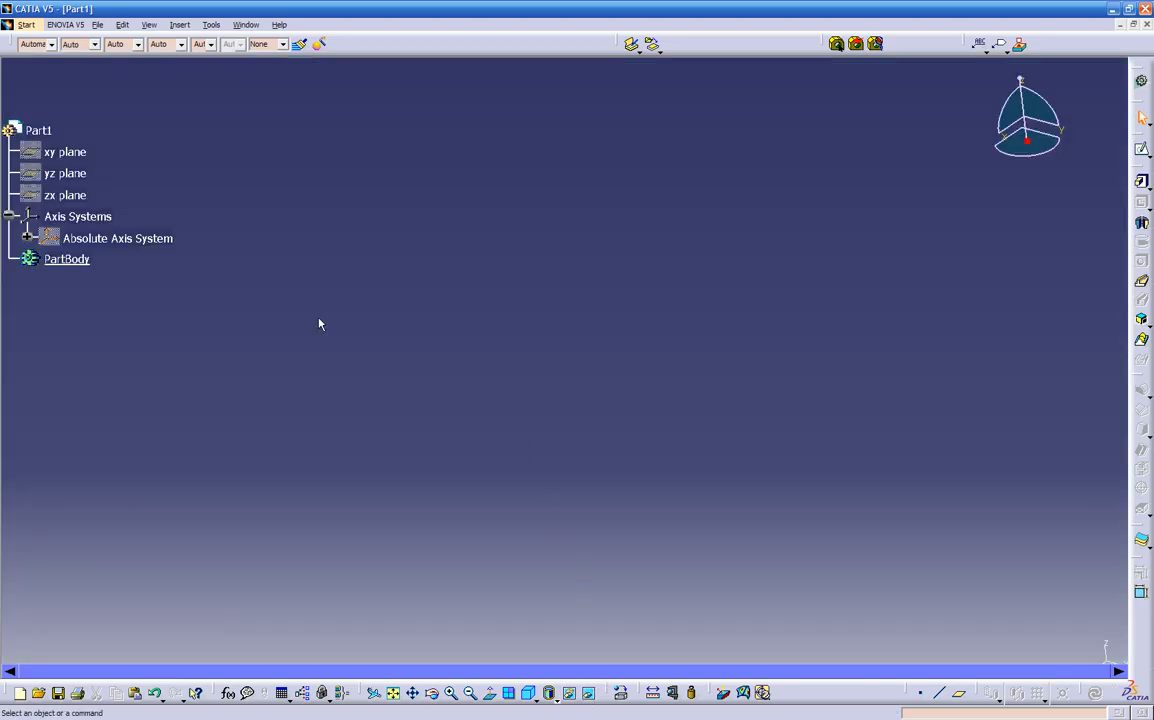
# Show the hidden Absolute Axis System in the visible space.
pyautogui.click(124, 240)
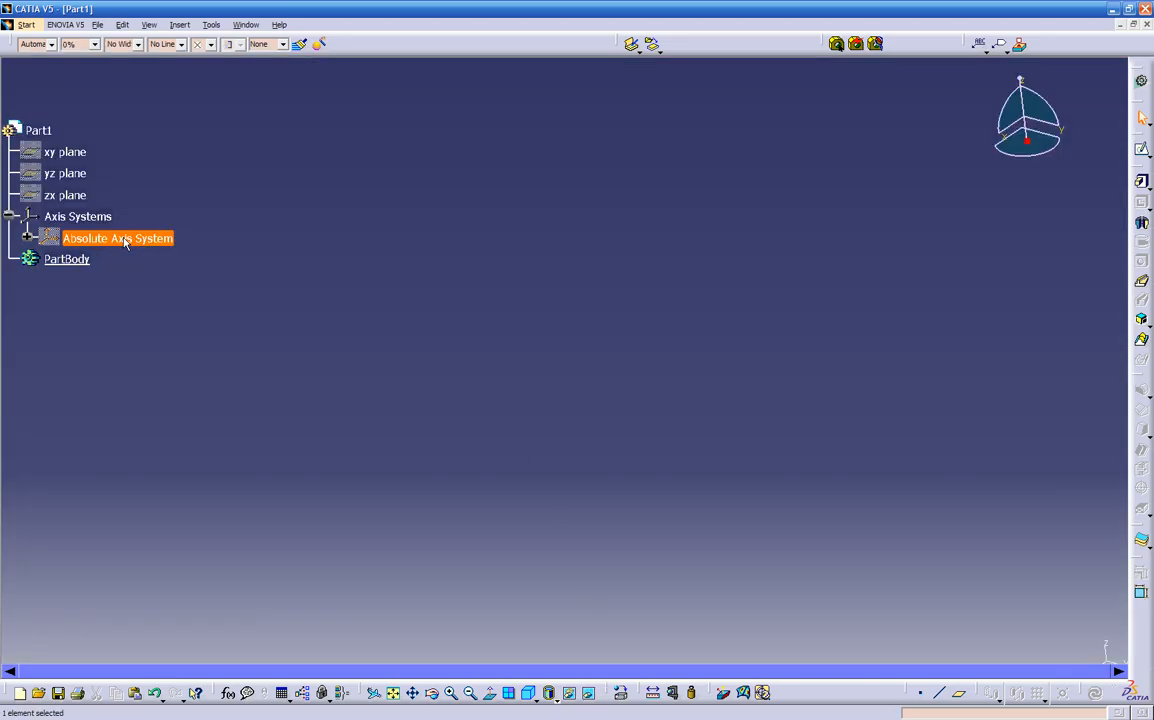
pyautogui.rightClick(122, 239)
pyautogui.click(149, 281)
pyautogui.moveTo(281, 363); pyautogui.dragTo(258, 284, button='middle')
# Hide and reshow the Absolute Axis System twice to demonstrate toggling its visibility.
pyautogui.click(138, 238)
pyautogui.rightClick(138, 238)
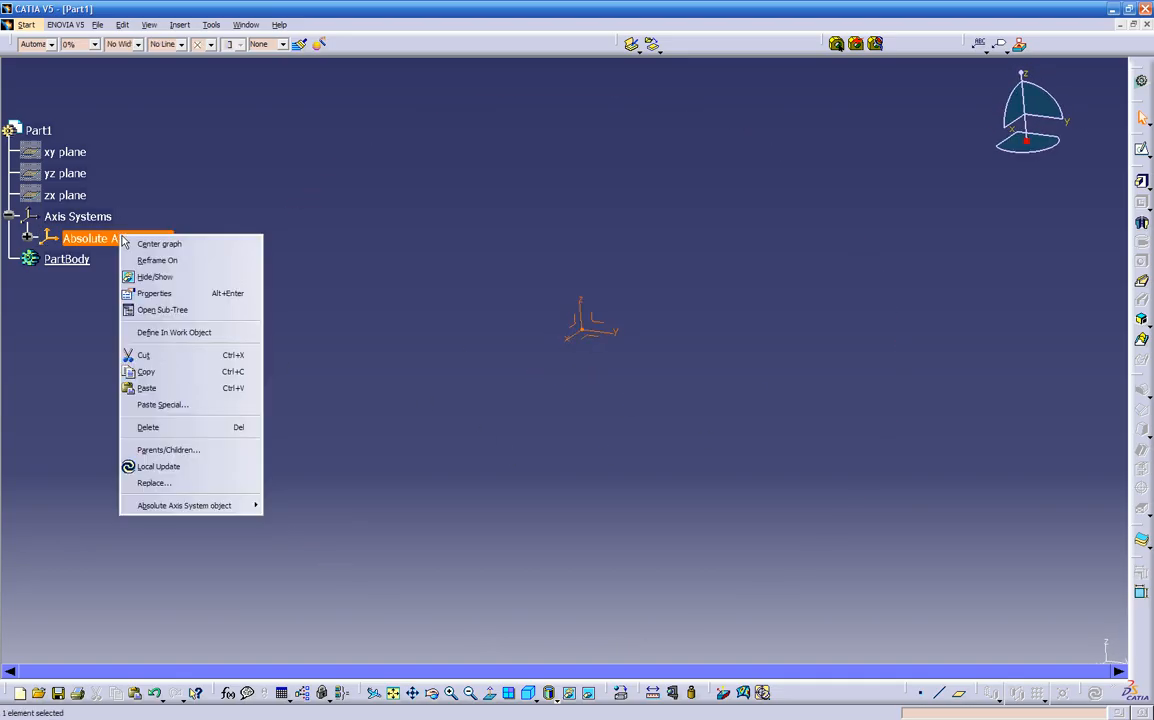
pyautogui.click(136, 275)
pyautogui.click(141, 242)
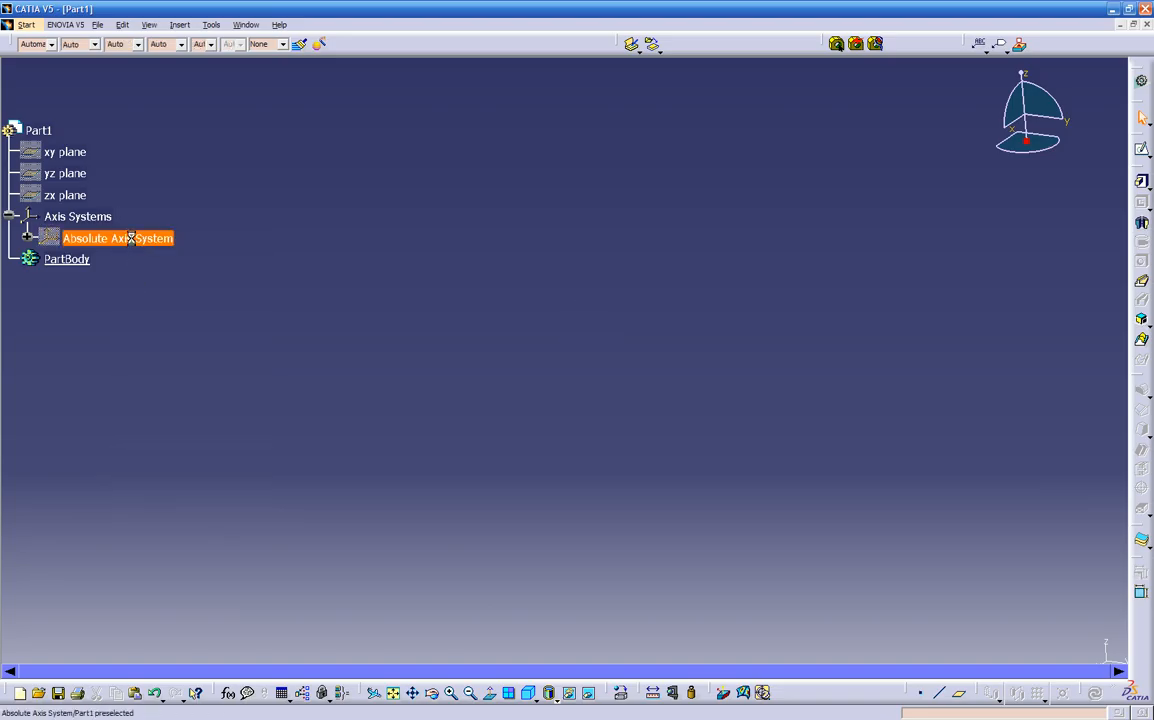
pyautogui.rightClick(141, 242)
pyautogui.click(148, 282)
pyautogui.rightClick(141, 240)
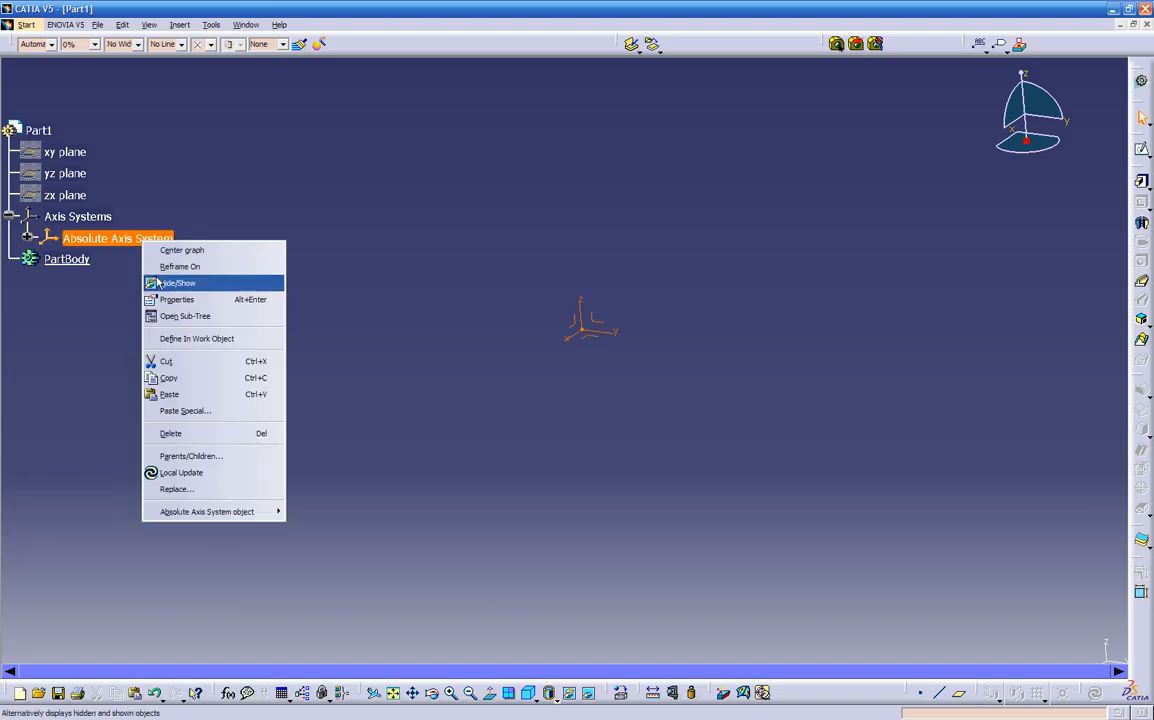
pyautogui.click(152, 282)
pyautogui.click(160, 238)
pyautogui.rightClick(160, 238)
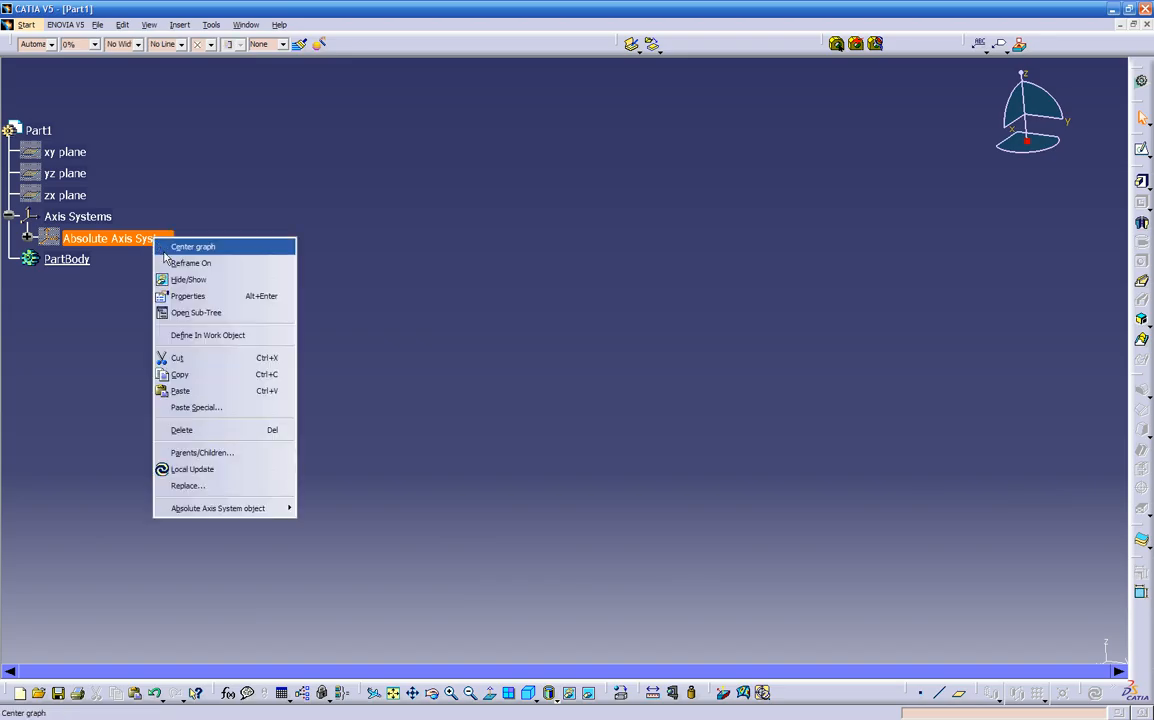
pyautogui.click(174, 280)
pyautogui.moveTo(401, 360); pyautogui.dragTo(593, 422, button='middle')
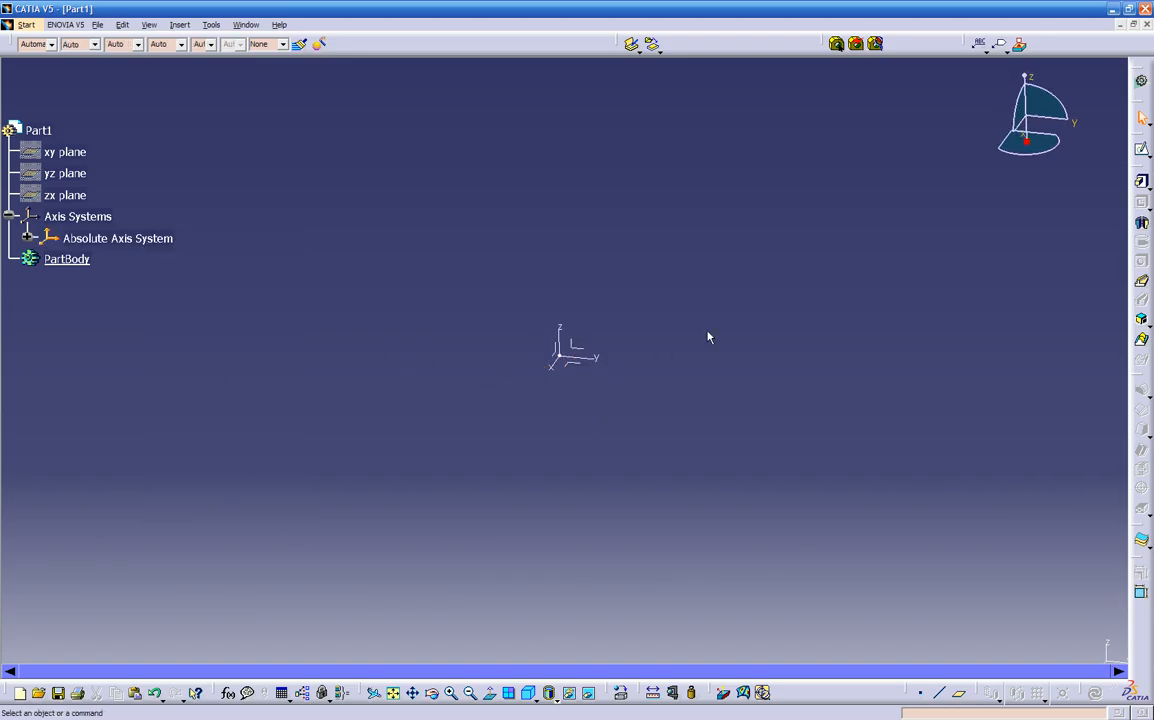
# Shift the reference element toolbars over to expose the Tools toolbar, and dock Tools beside the graphic properties toolbar.
pyautogui.moveTo(903, 690); pyautogui.dragTo(800, 691)
pyautogui.moveTo(977, 693); pyautogui.dragTo(882, 693)
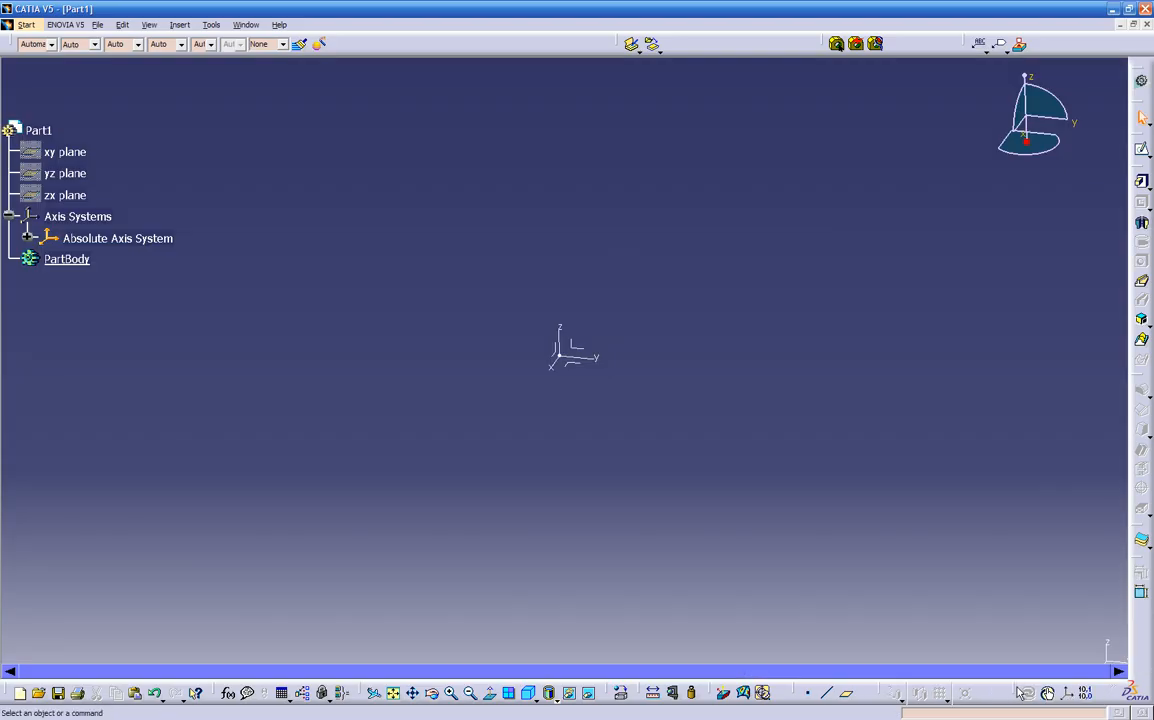
pyautogui.moveTo(1014, 689); pyautogui.dragTo(754, 627)
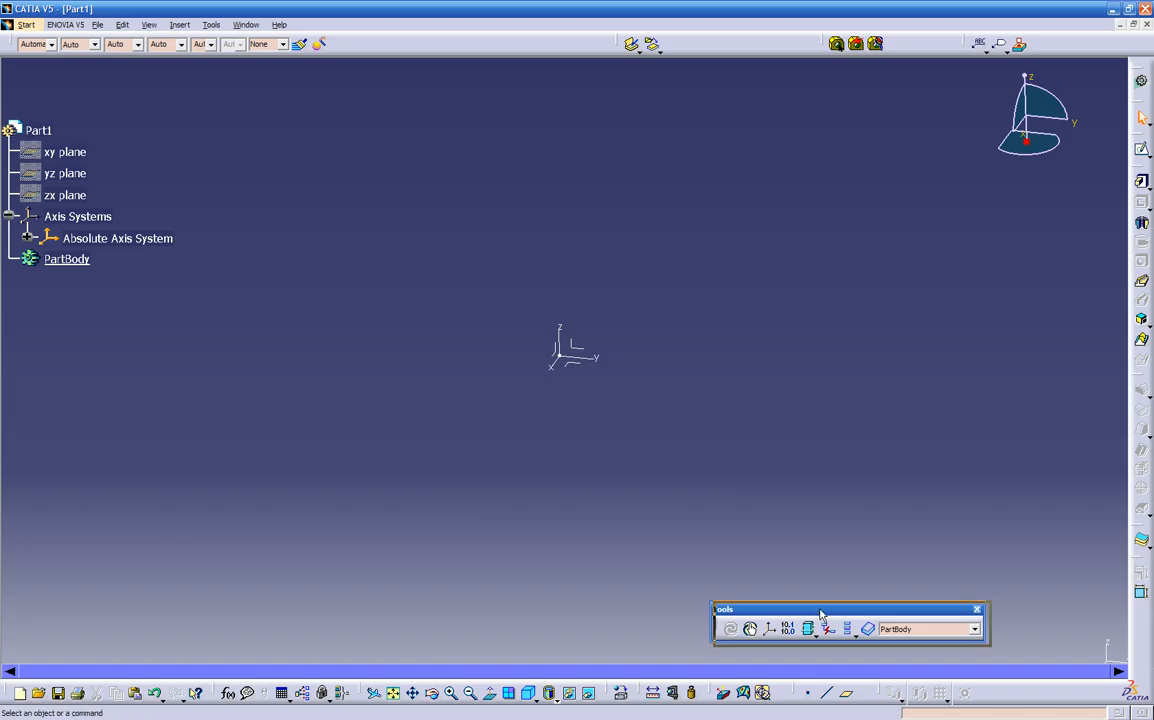
pyautogui.moveTo(1051, 665); pyautogui.dragTo(1087, 679)
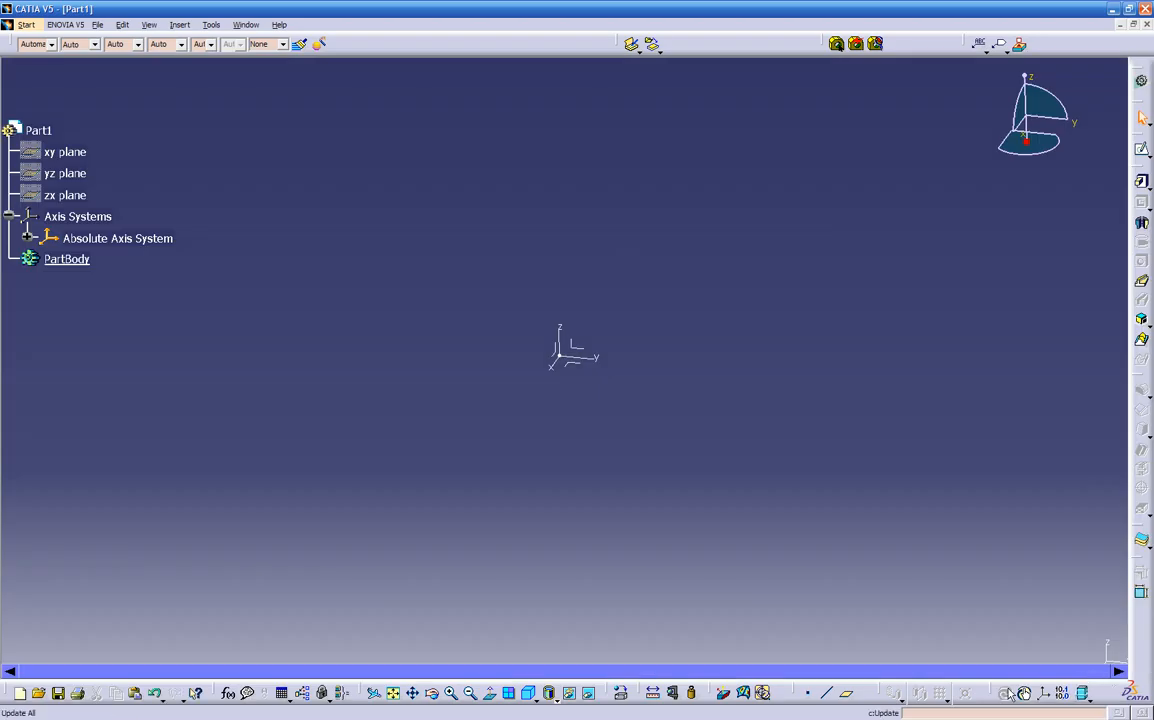
pyautogui.moveTo(1010, 686); pyautogui.dragTo(777, 633)
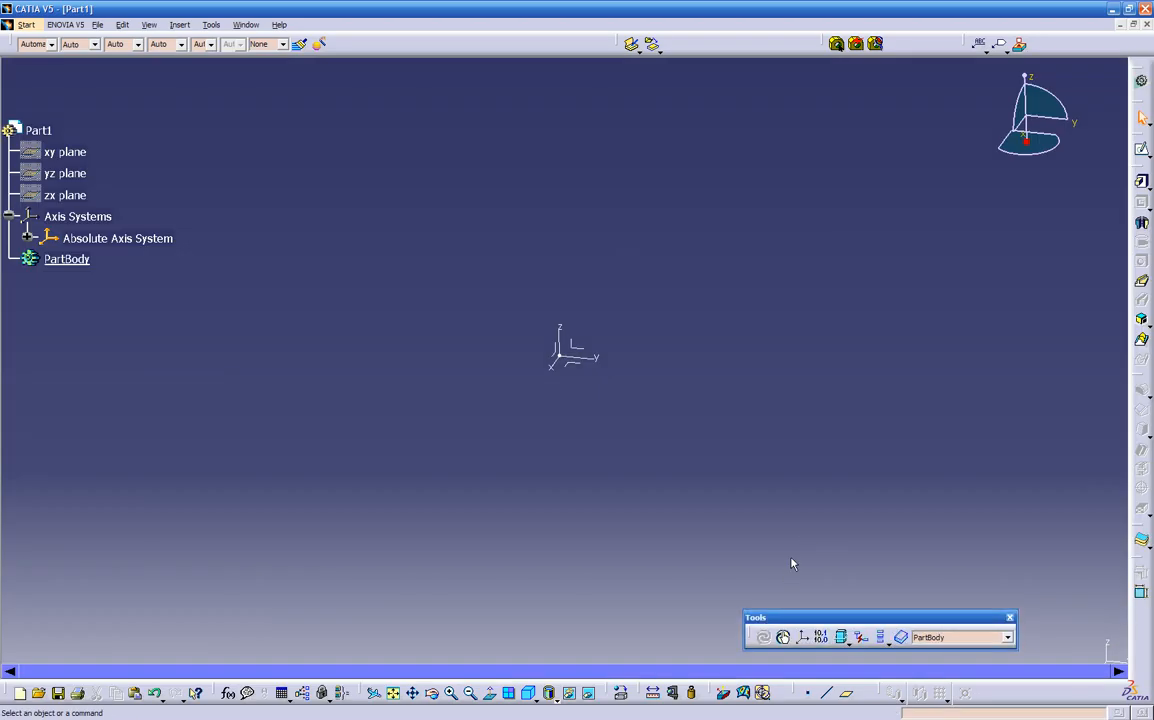
pyautogui.moveTo(898, 624); pyautogui.dragTo(494, 40)
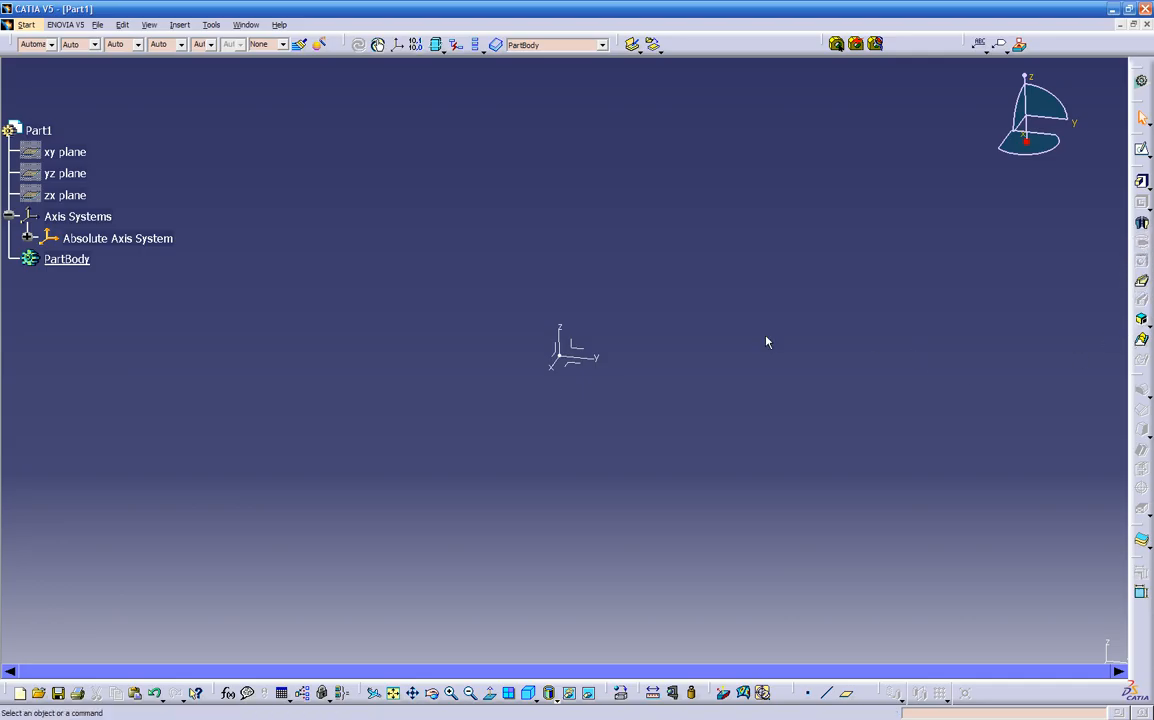
pyautogui.moveTo(675, 487); pyautogui.dragTo(603, 453, button='middle')
pyautogui.moveTo(635, 302); pyautogui.dragTo(685, 440, button='middle')
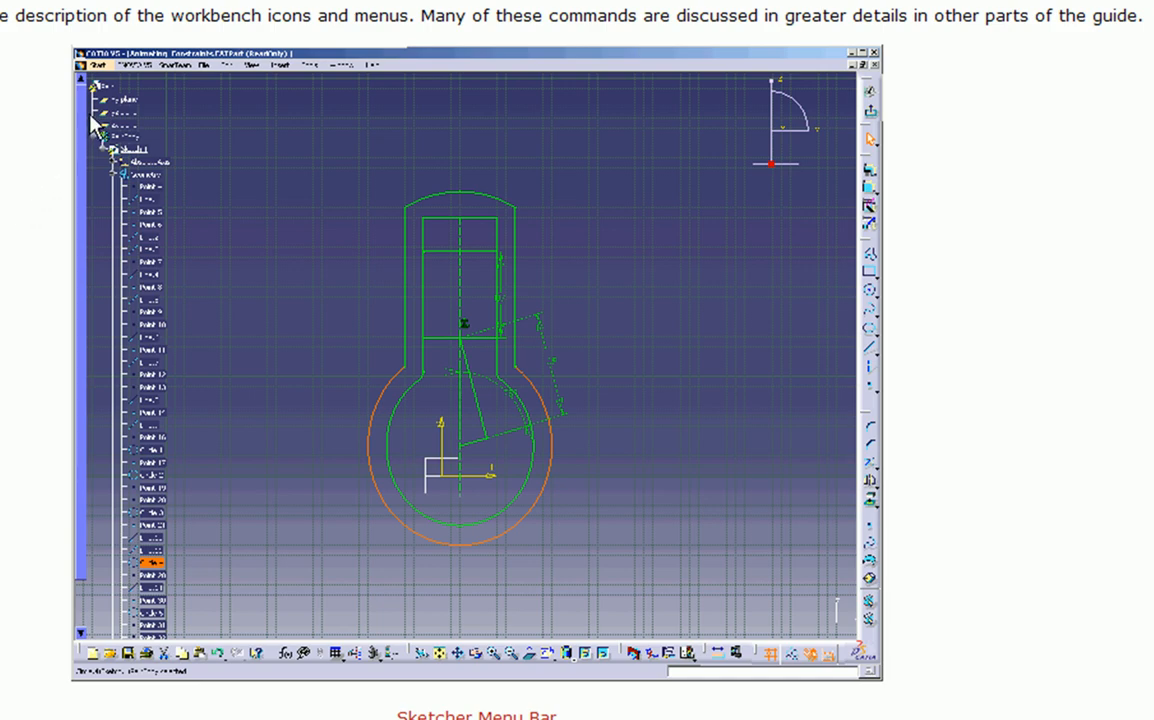
# Examine the Sketcher menu bar and the Sketcher, Constraint, Profile and grid tool groups on the guide's annotated workbench image.
pyautogui.moveTo(142, 67)
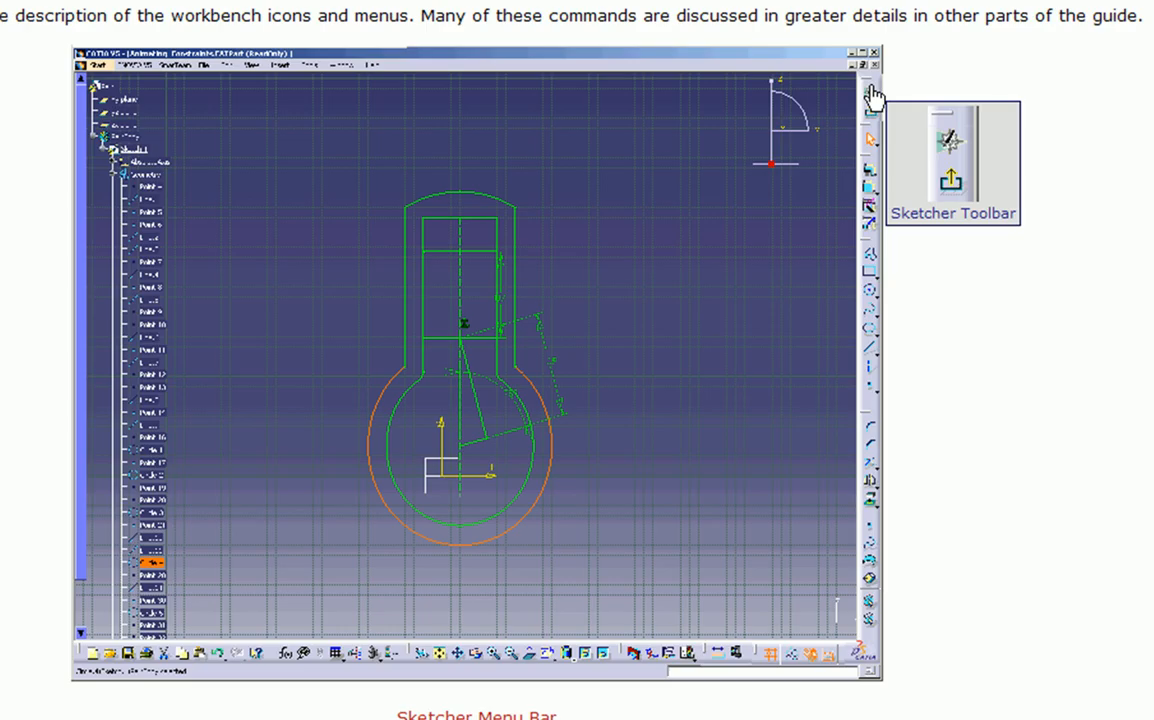
pyautogui.moveTo(869, 182)
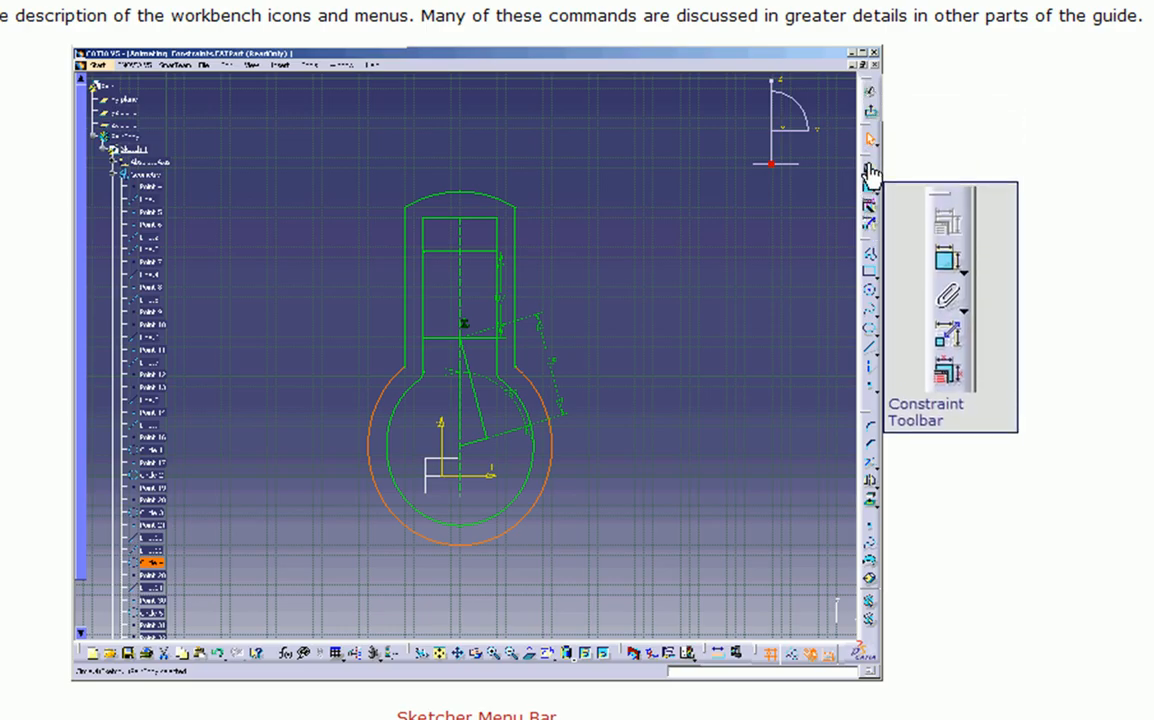
pyautogui.moveTo(866, 258)
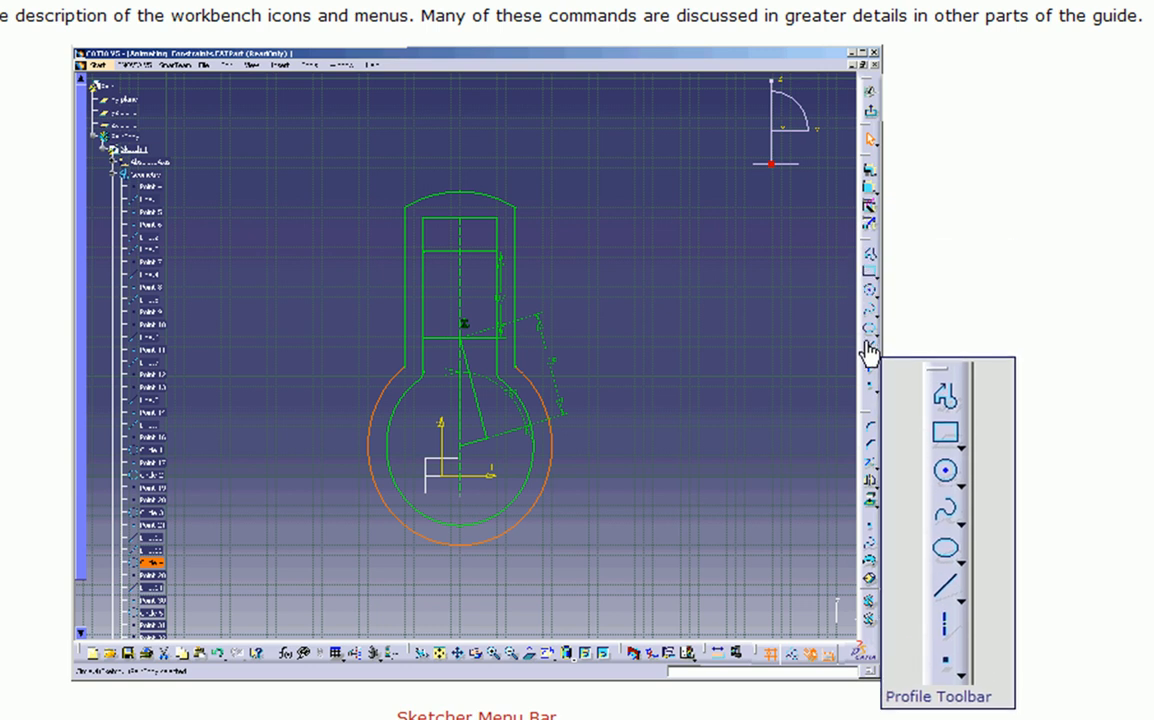
pyautogui.moveTo(870, 430)
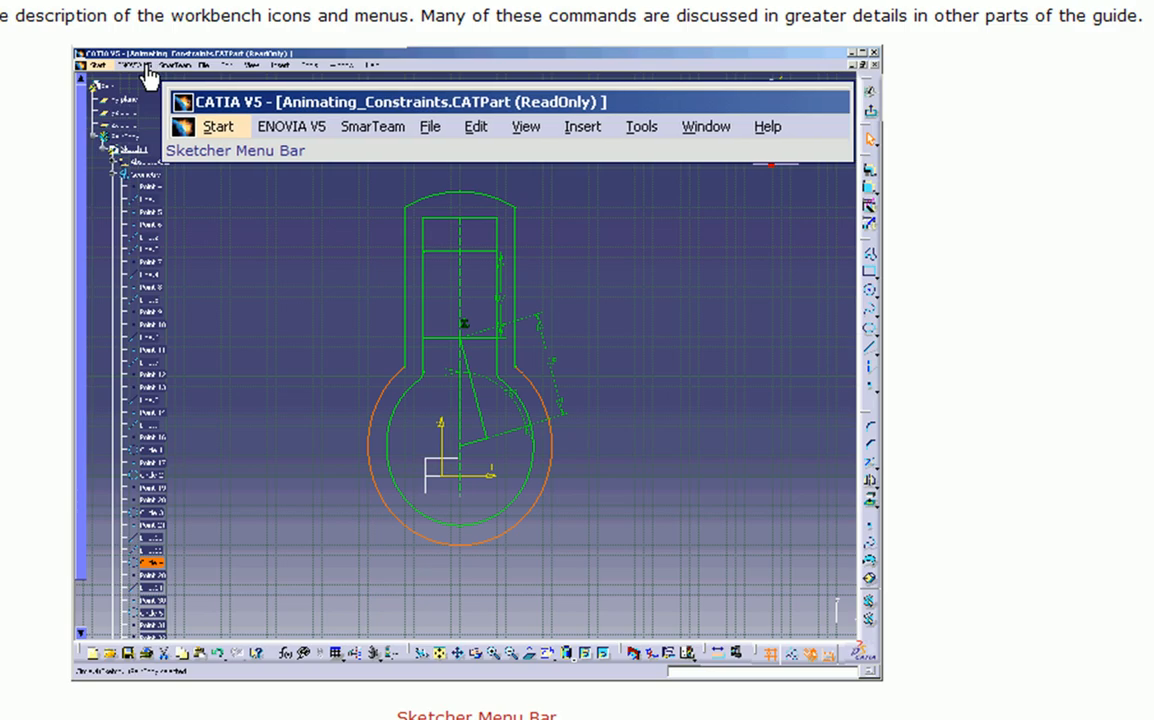
pyautogui.moveTo(870, 116)
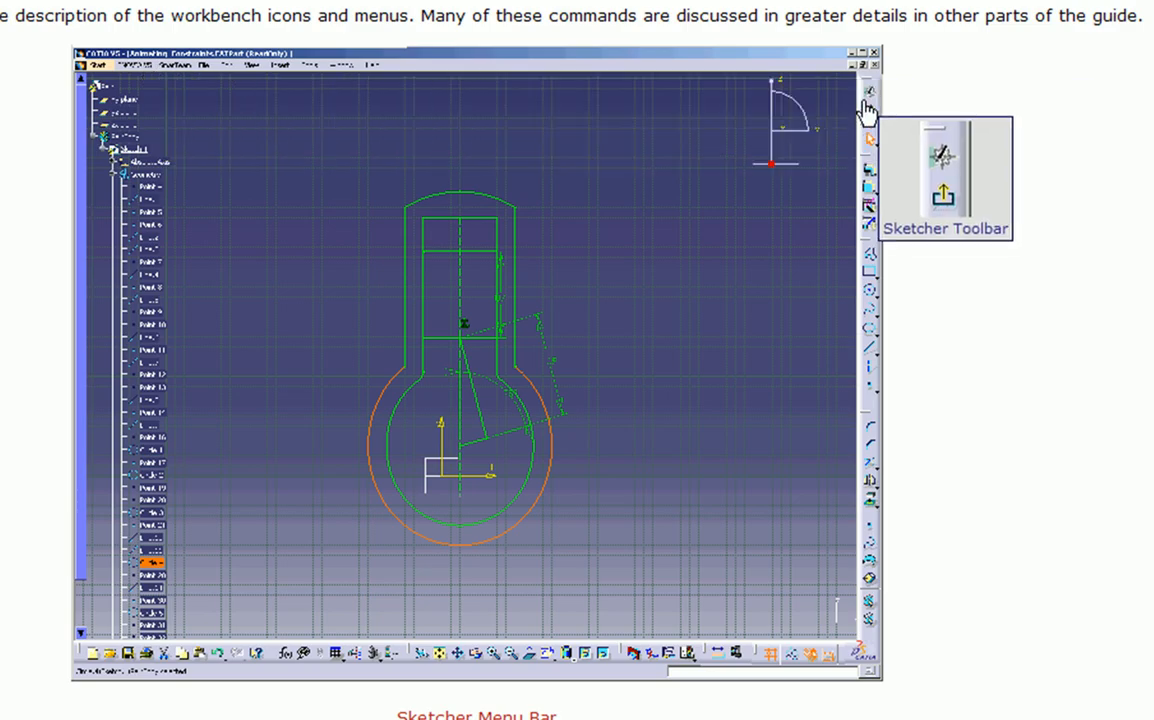
pyautogui.moveTo(275, 70)
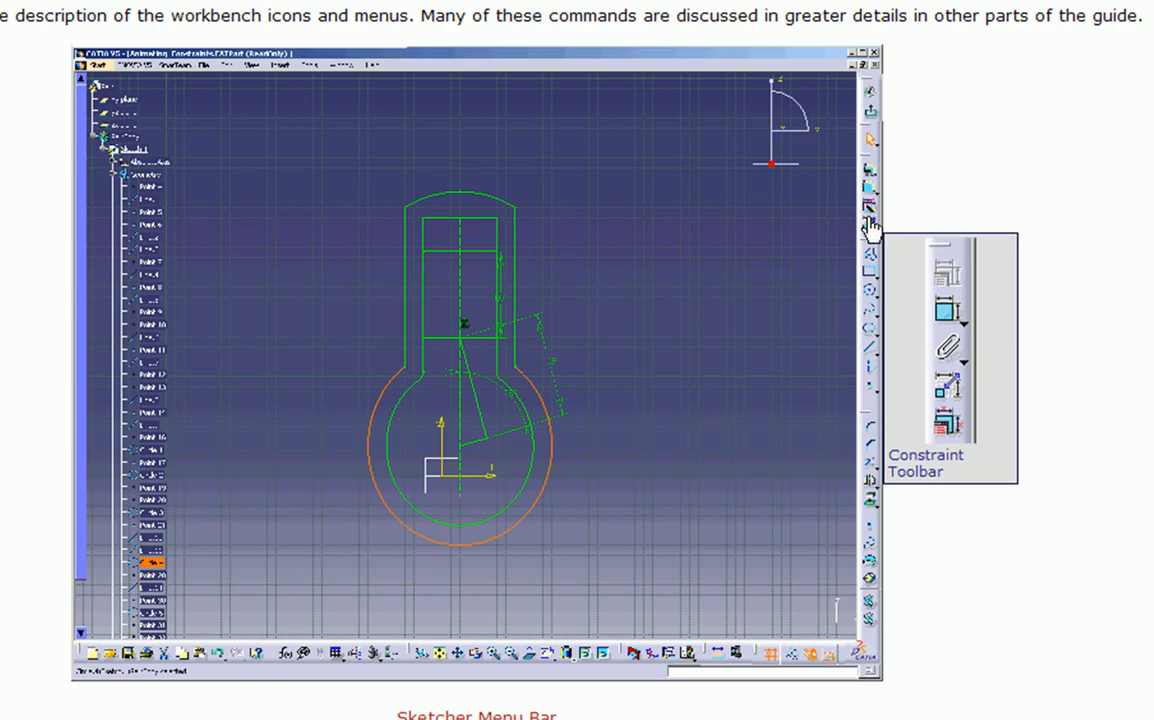
pyautogui.moveTo(870, 280)
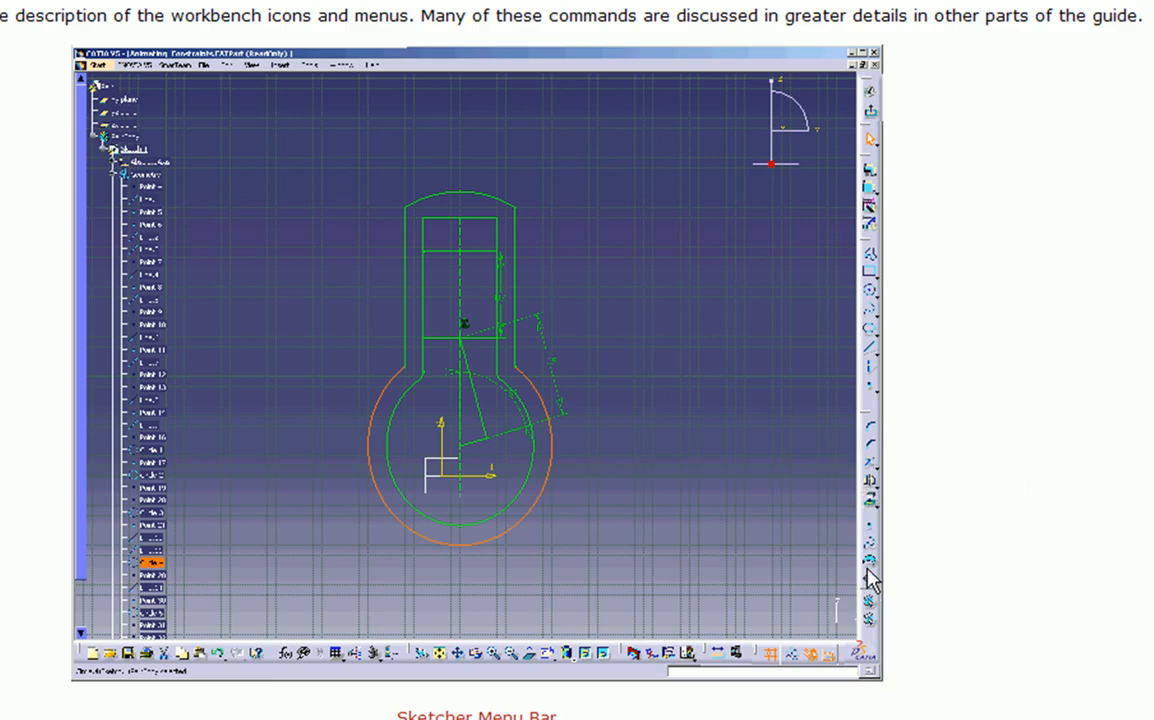
pyautogui.moveTo(803, 660)
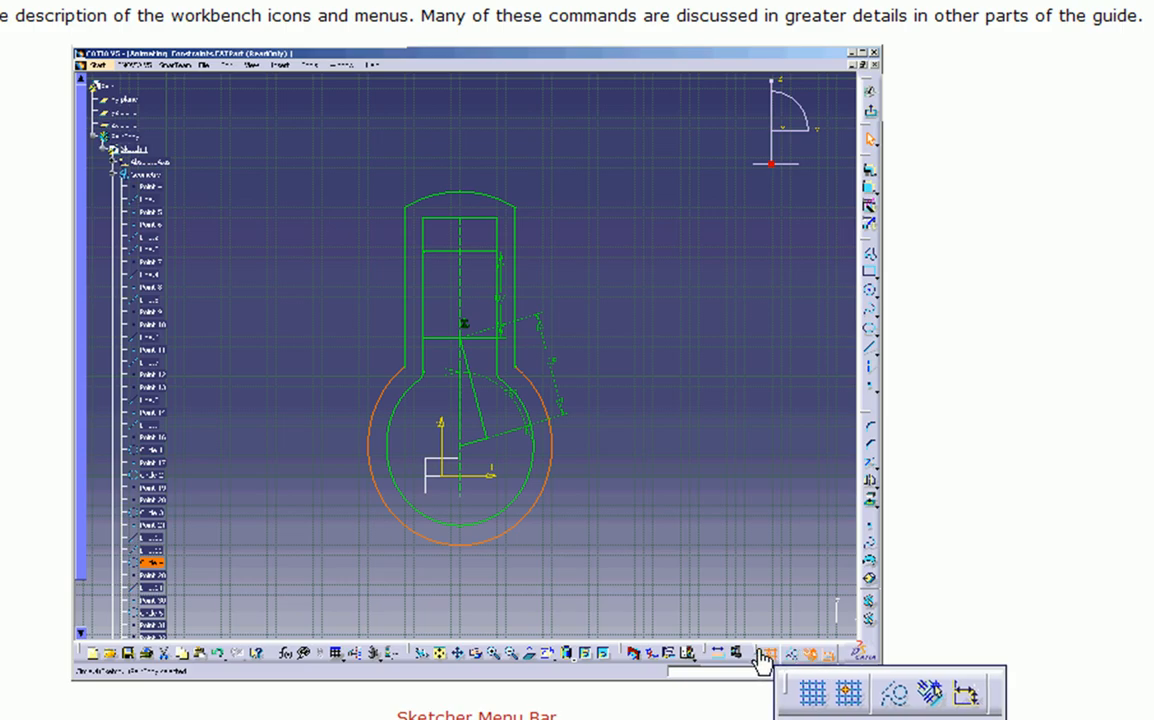
pyautogui.moveTo(668, 660)
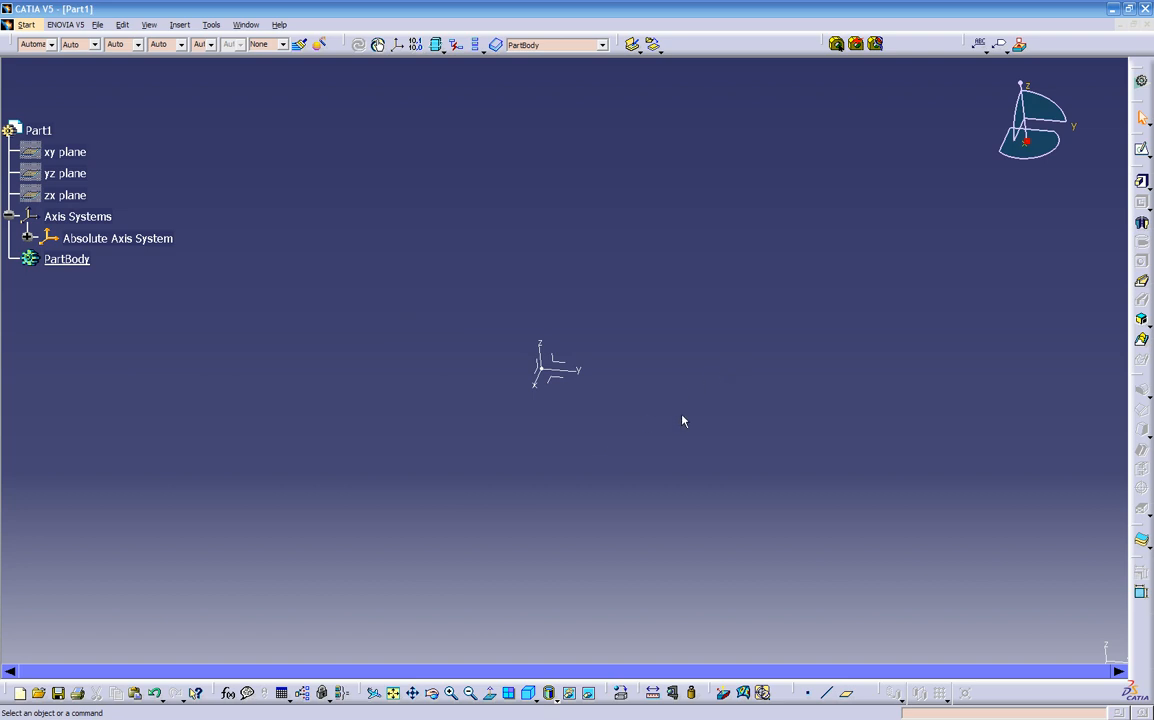
# Start a new sketch on the xy plane of Part1.
pyautogui.moveTo(585, 458); pyautogui.dragTo(561, 384, button='middle')
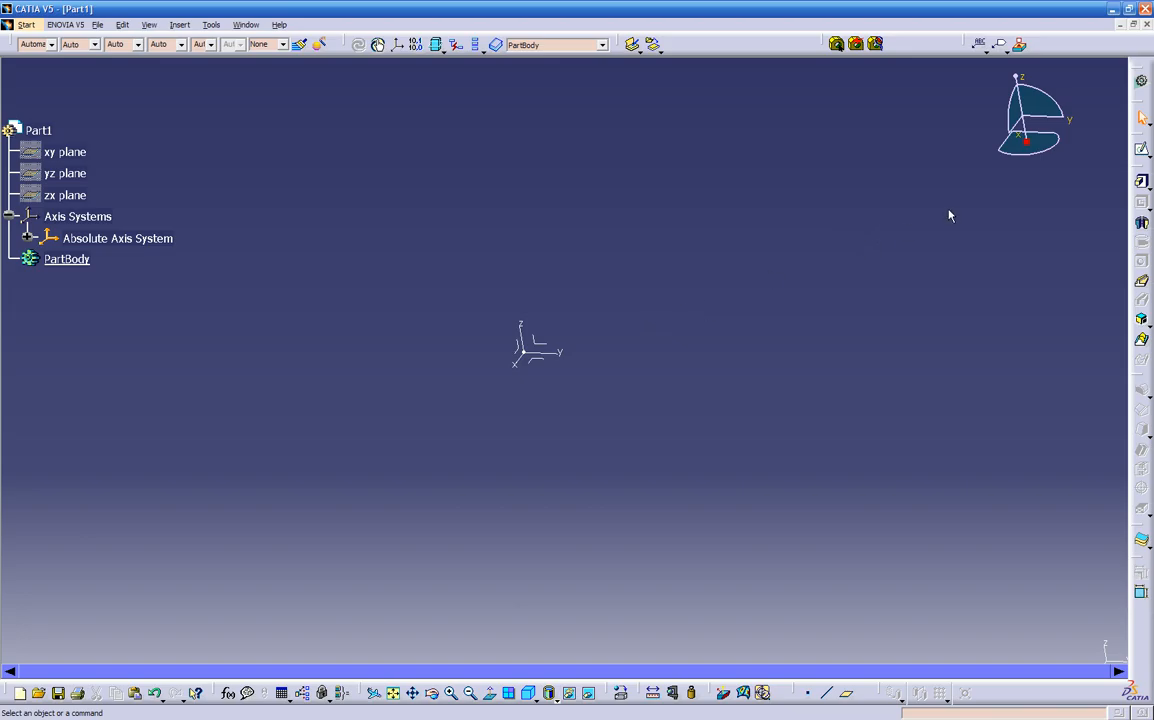
pyautogui.click(1142, 150)
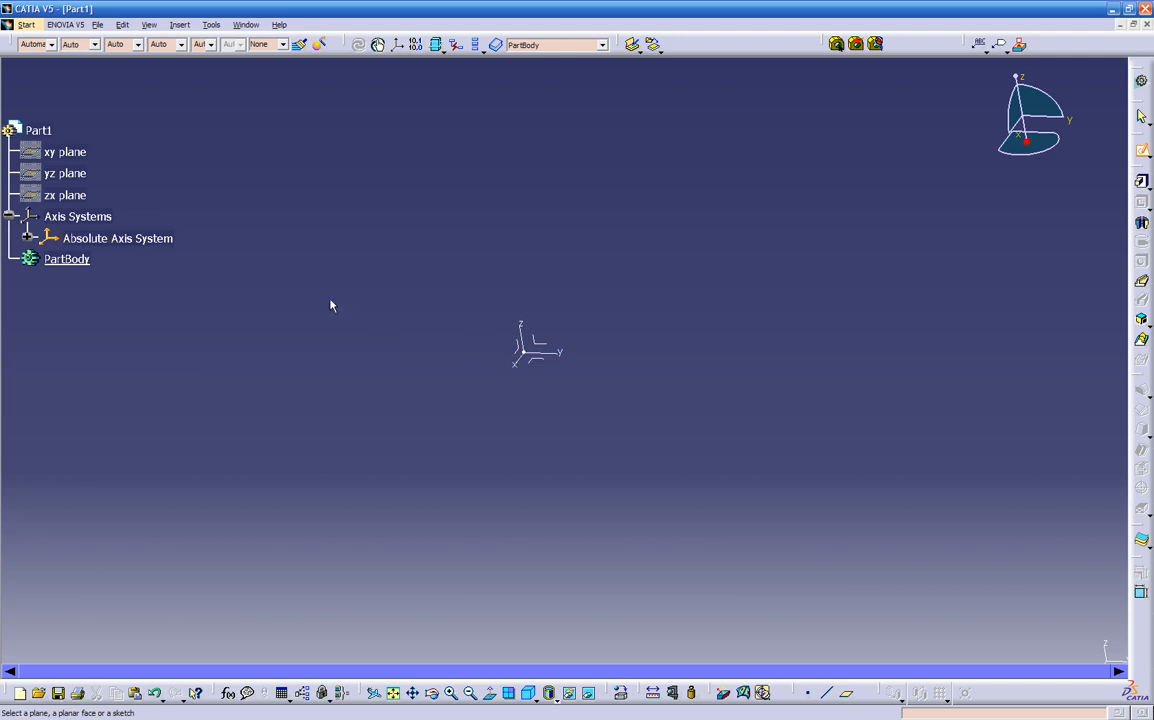
pyautogui.click(63, 153)
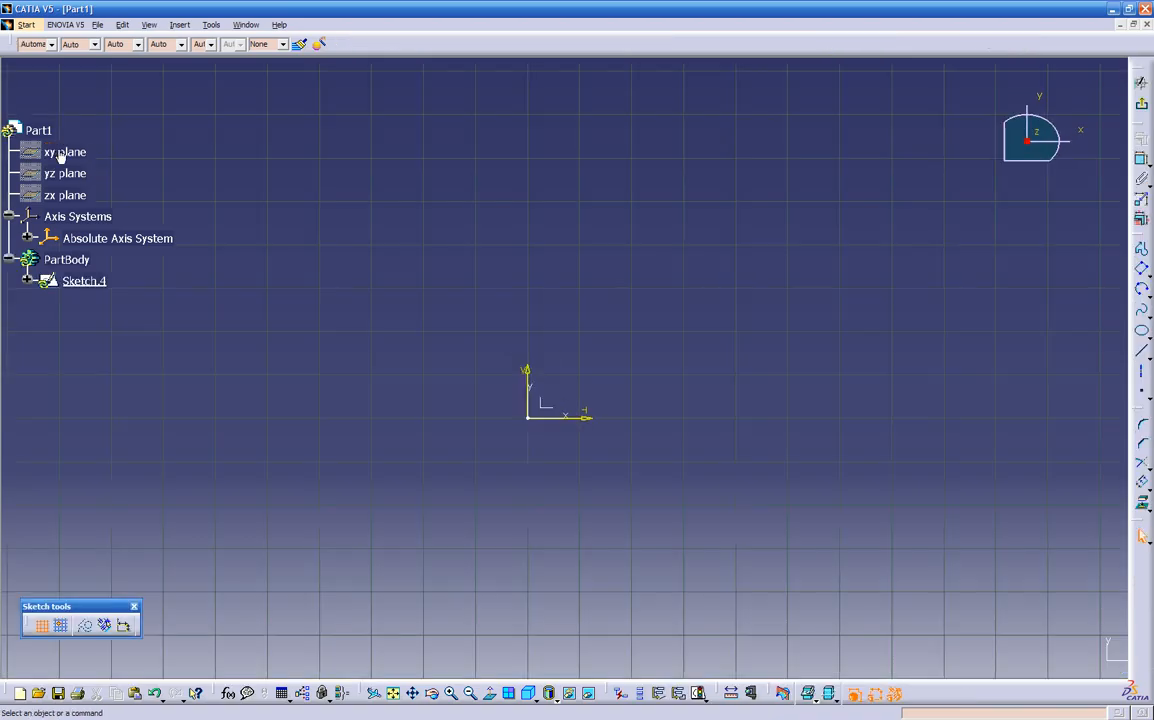
# Sketch a rectangle about 33 in wide and 17.4 in high, above the H axis and clear of the V axis.
pyautogui.moveTo(397, 493); pyautogui.dragTo(253, 533, button='middle')
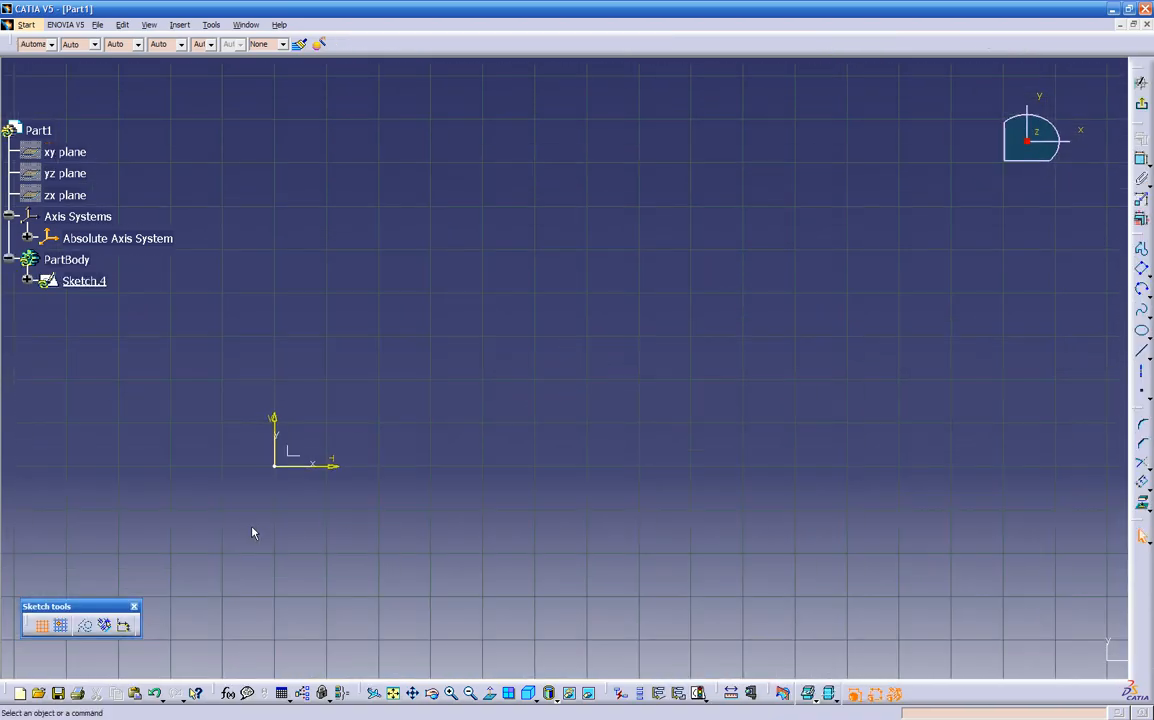
pyautogui.click(1147, 273)
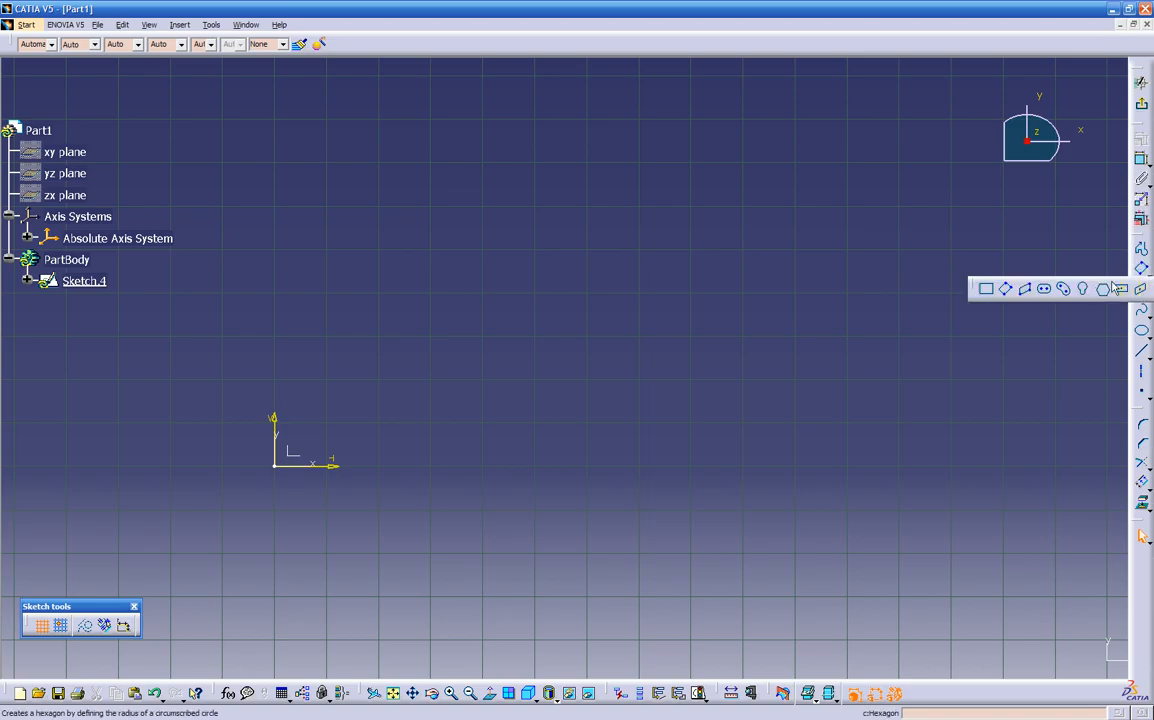
pyautogui.click(988, 290)
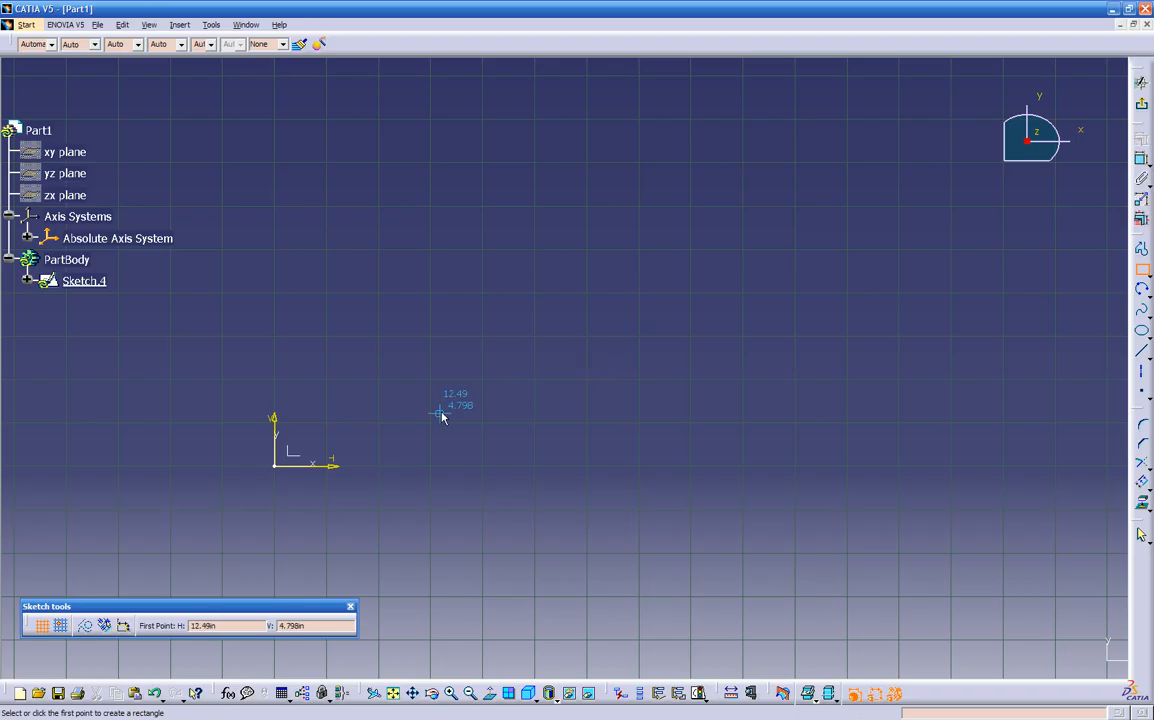
pyautogui.click(389, 418)
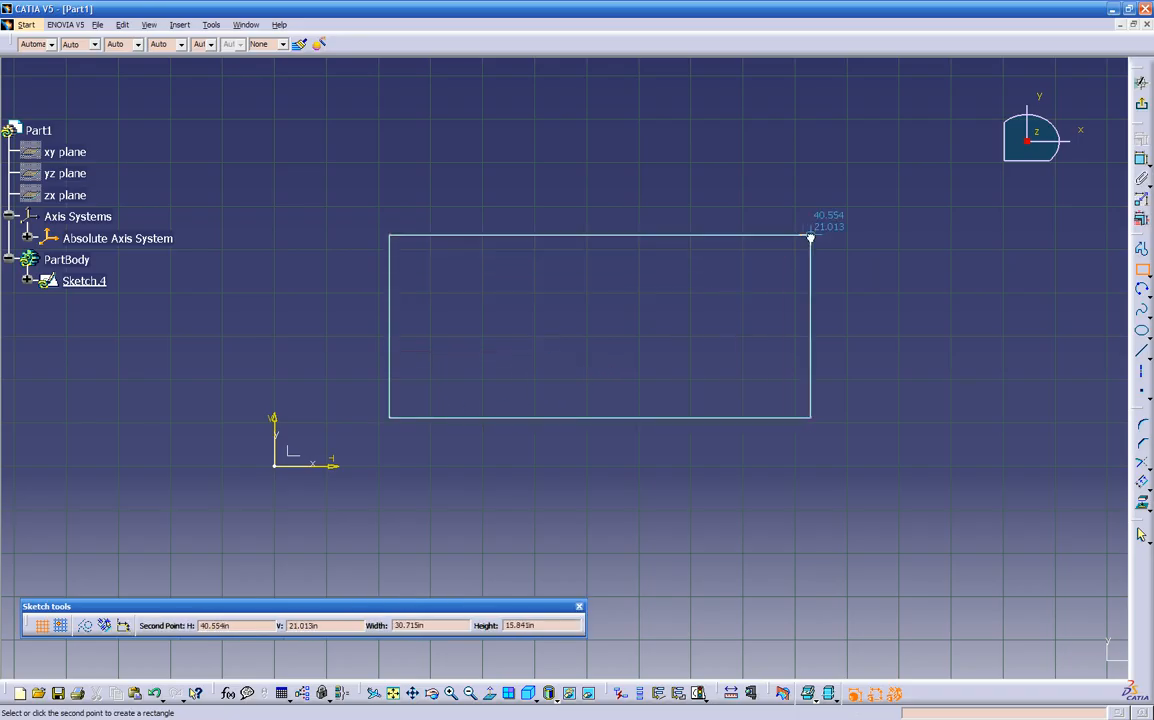
pyautogui.click(826, 227)
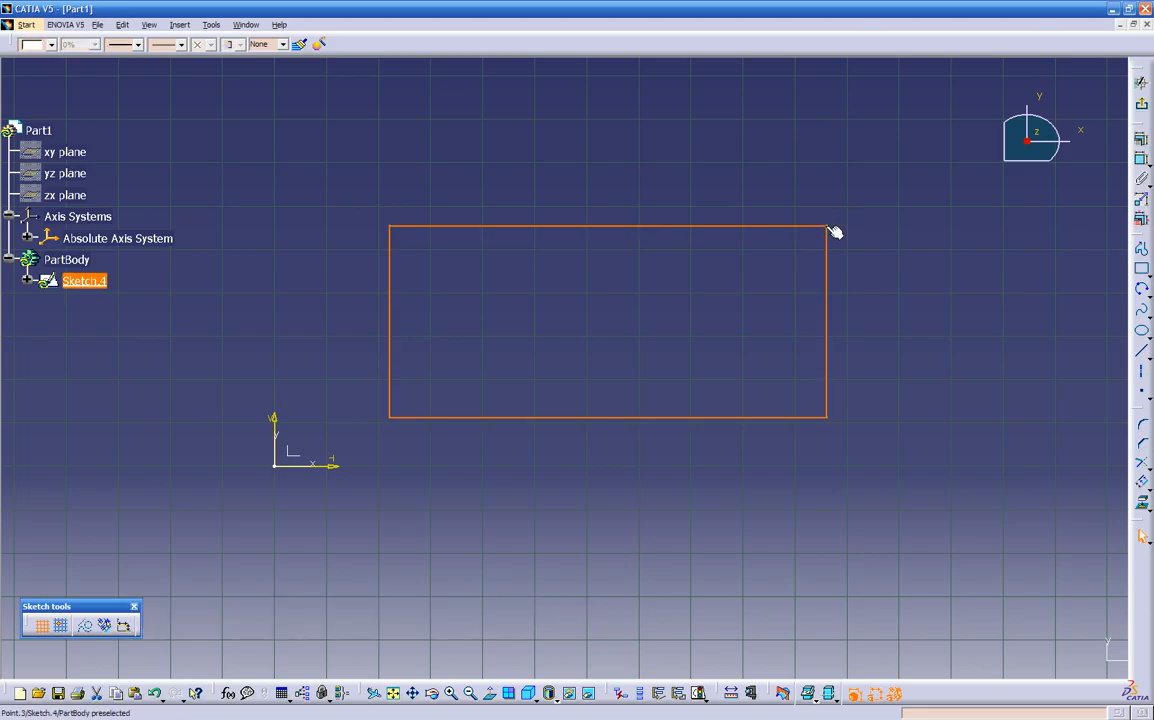
pyautogui.click(879, 254)
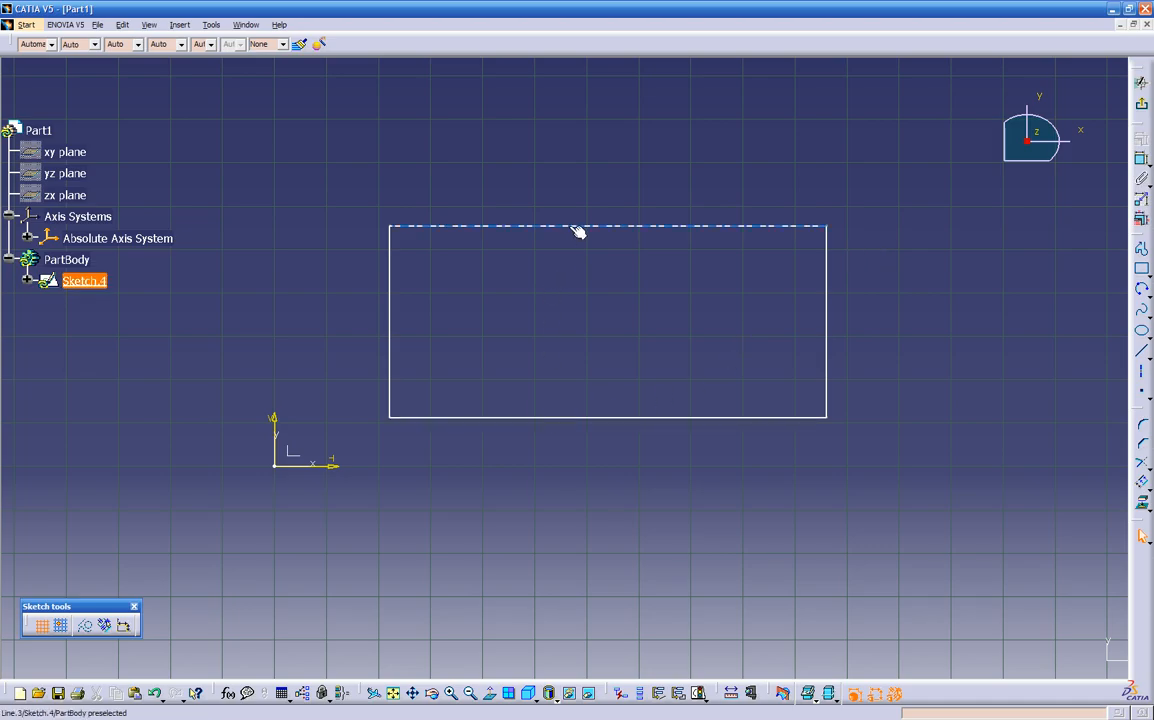
# Distort the unconstrained rectangle by moving its lower edge and lower-right corner, and undo both moves.
pyautogui.moveTo(600, 420); pyautogui.dragTo(688, 411)
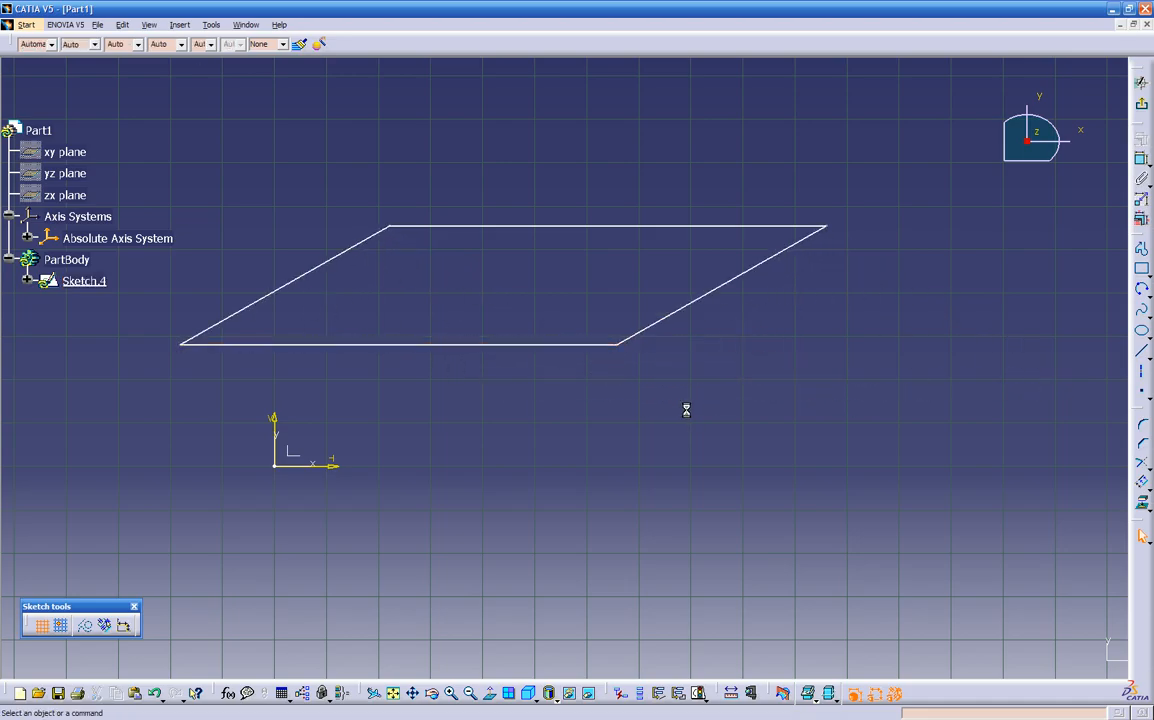
pyautogui.moveTo(620, 348); pyautogui.dragTo(695, 442)
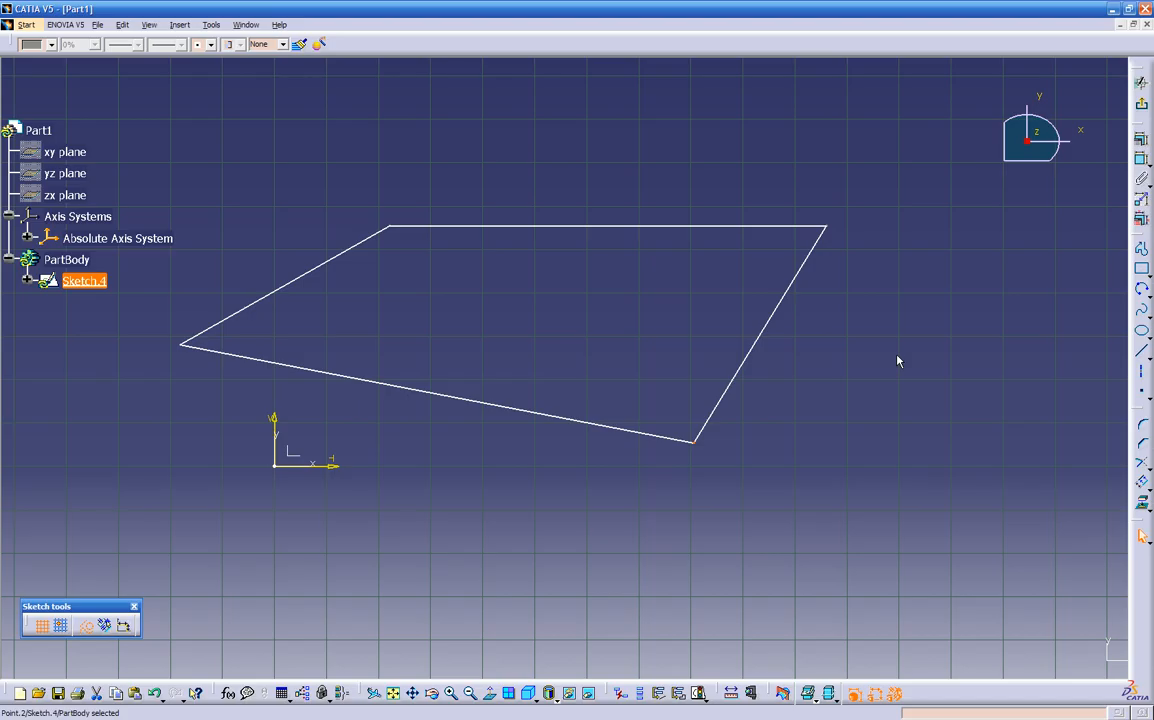
pyautogui.hotkey('ctrl', 'z')
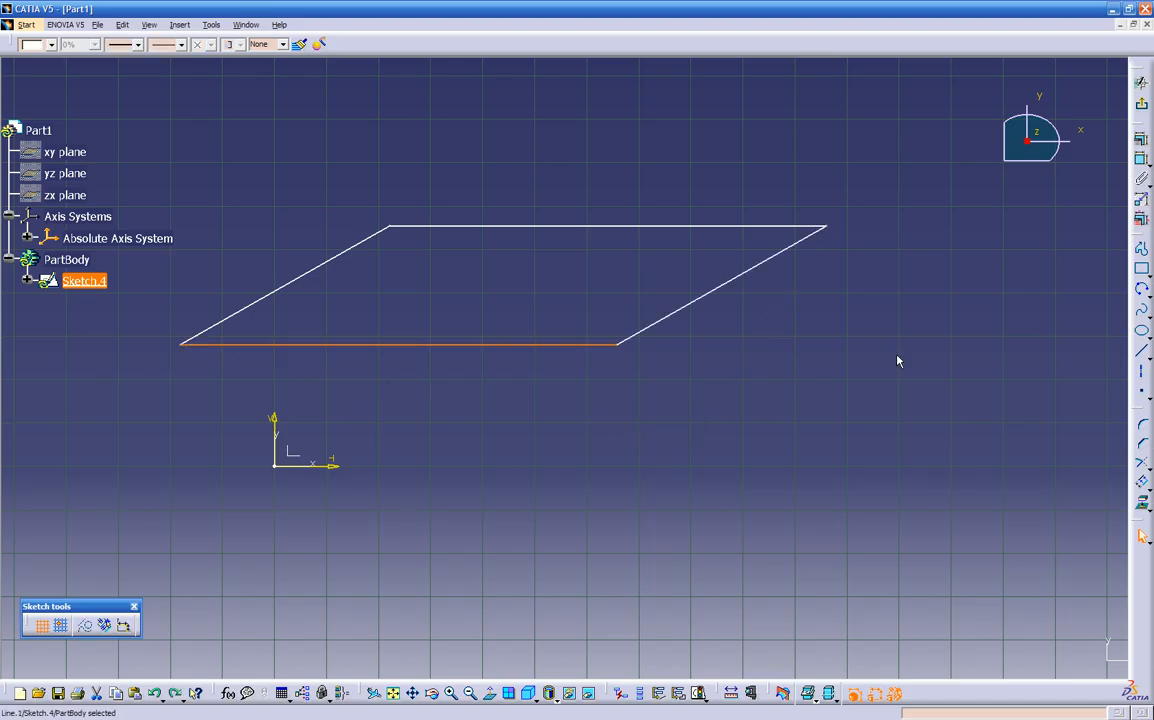
pyautogui.hotkey('ctrl', 'z')
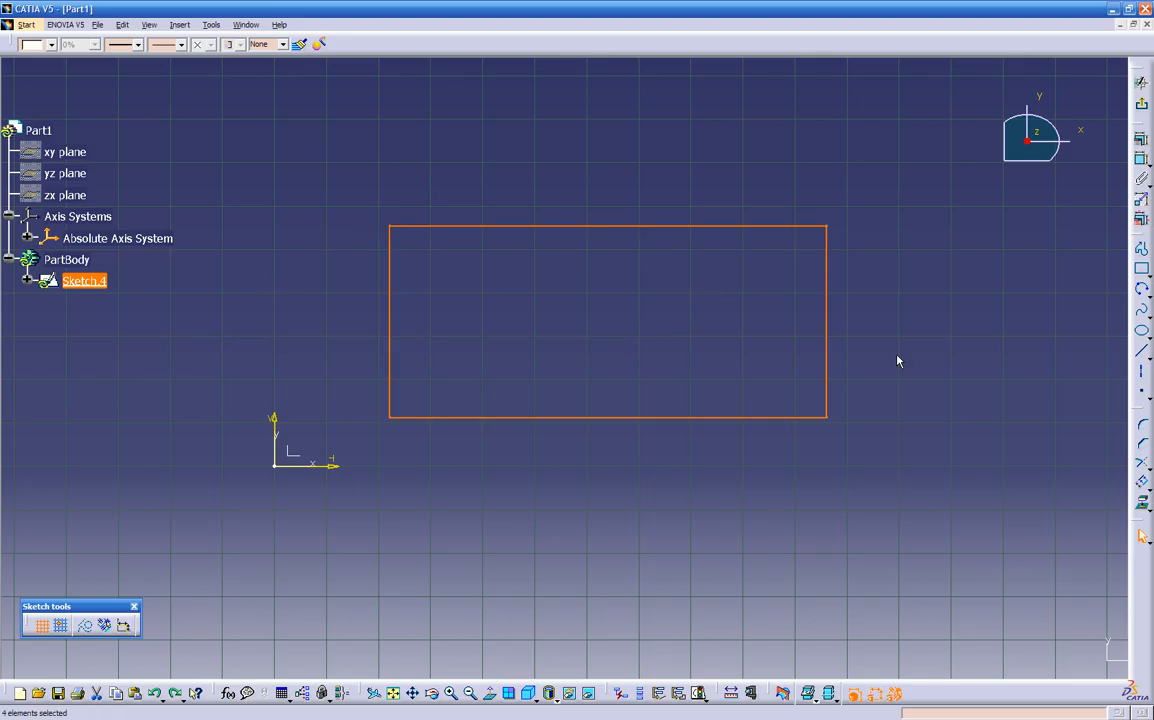
pyautogui.click(897, 361)
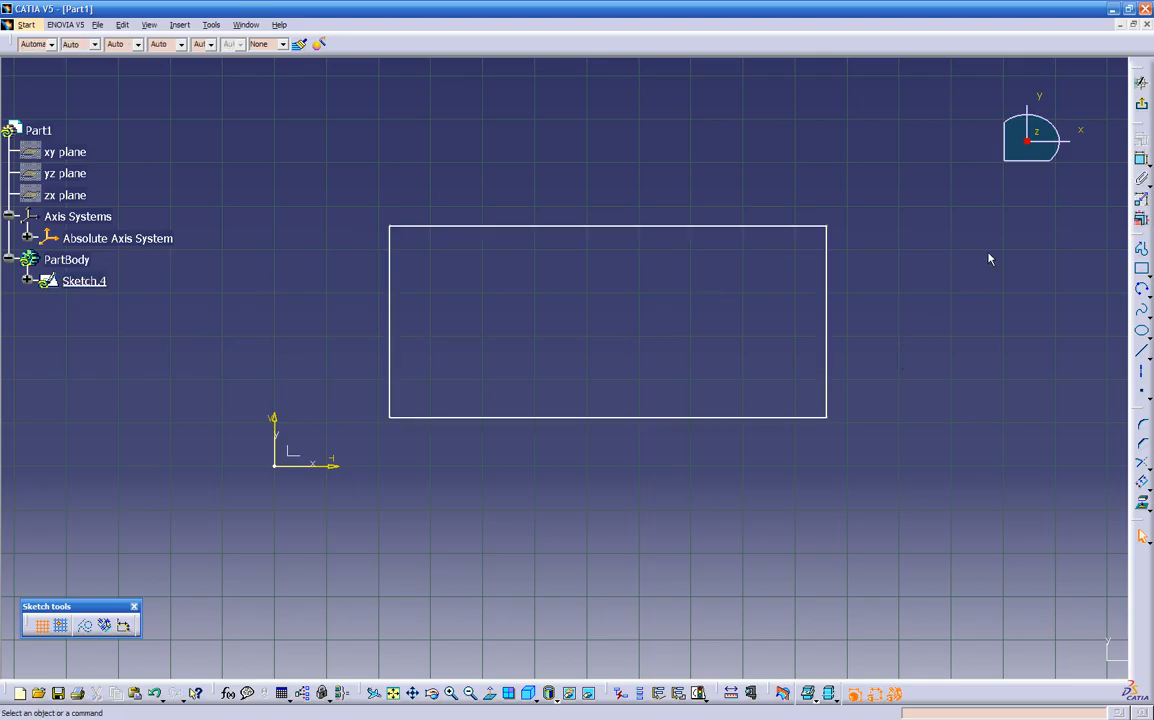
# Dimension the rectangle's width between its vertical edges and its height between its horizontal edges, placing both dimensions outside the shape.
pyautogui.click(1142, 163)
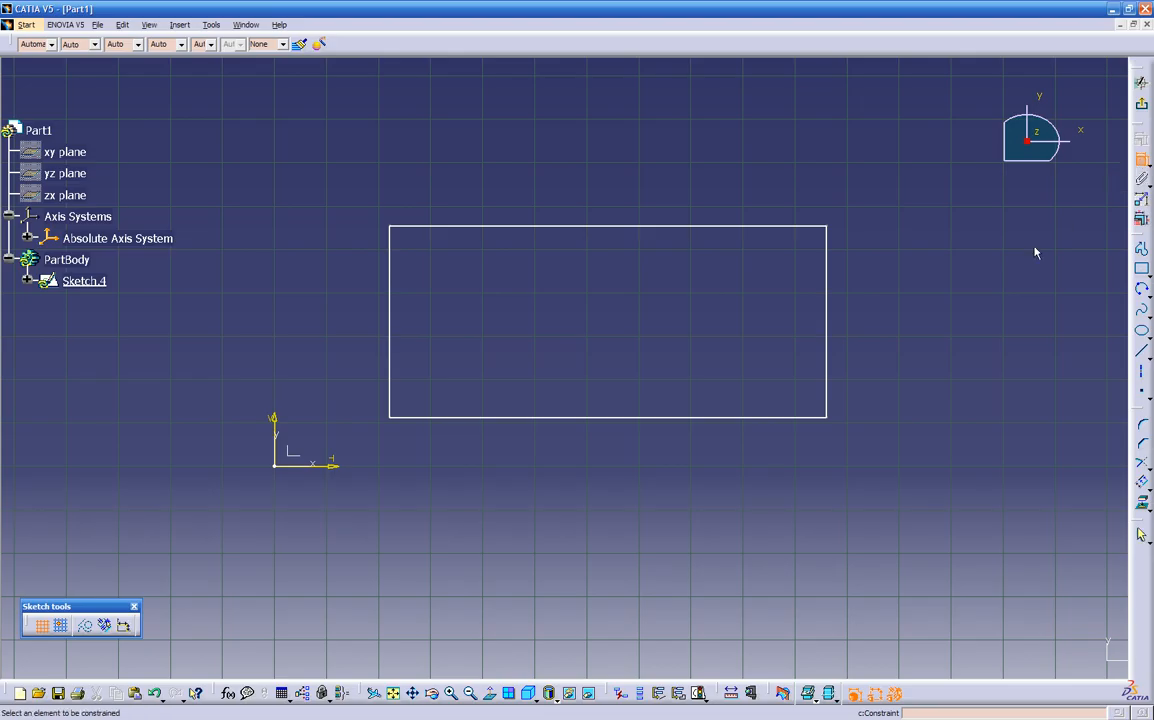
pyautogui.click(828, 314)
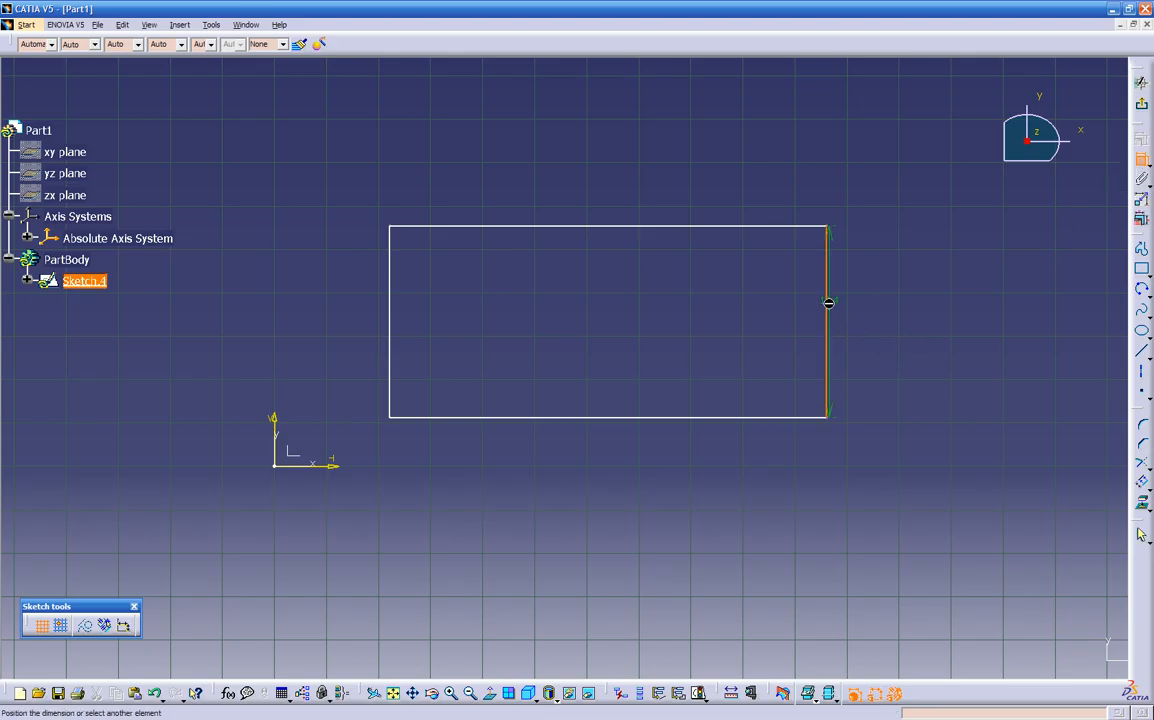
pyautogui.click(390, 305)
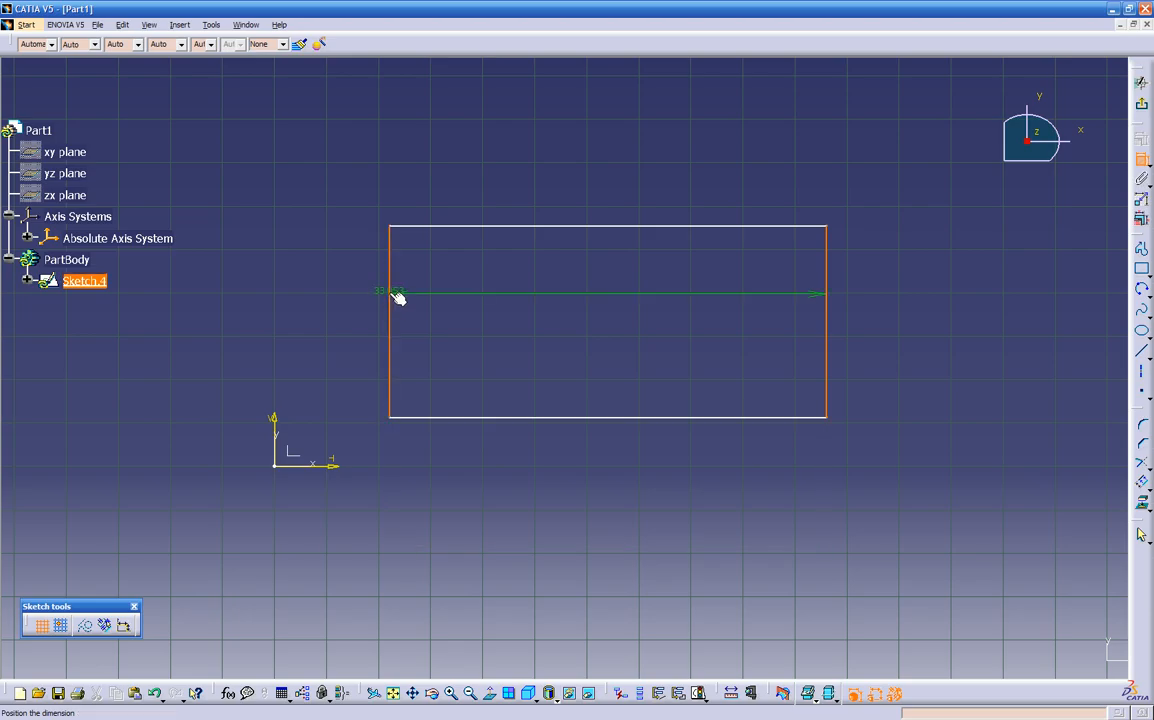
pyautogui.click(591, 168)
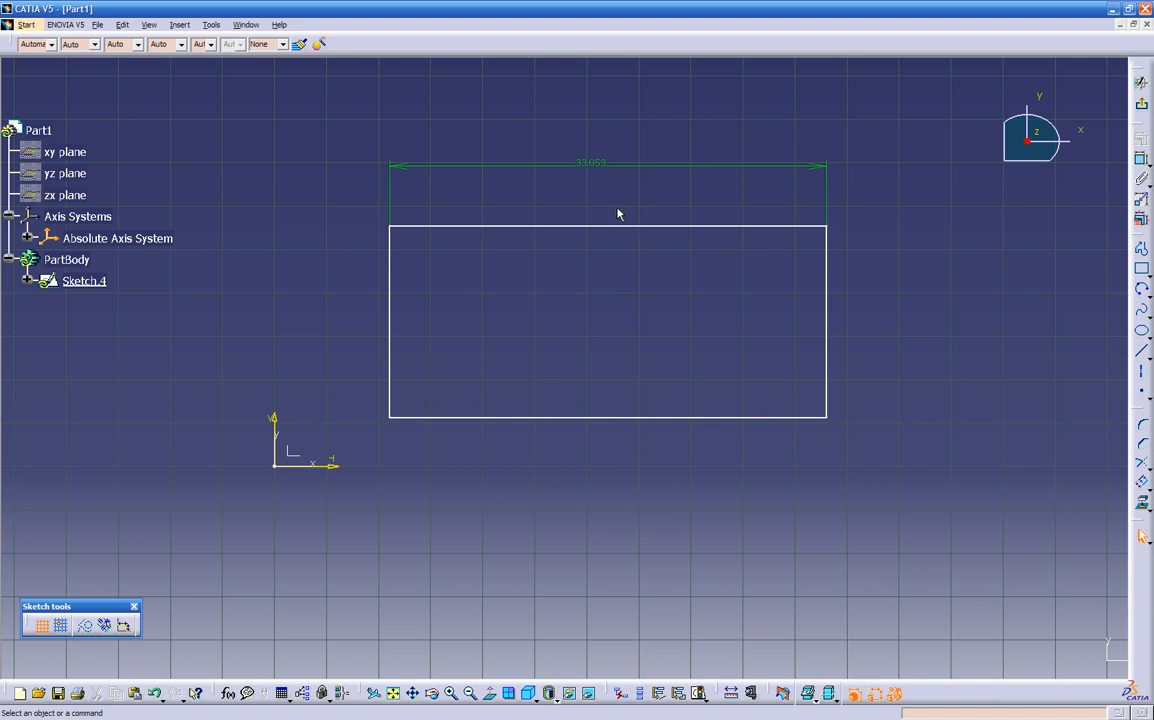
pyautogui.click(1142, 162)
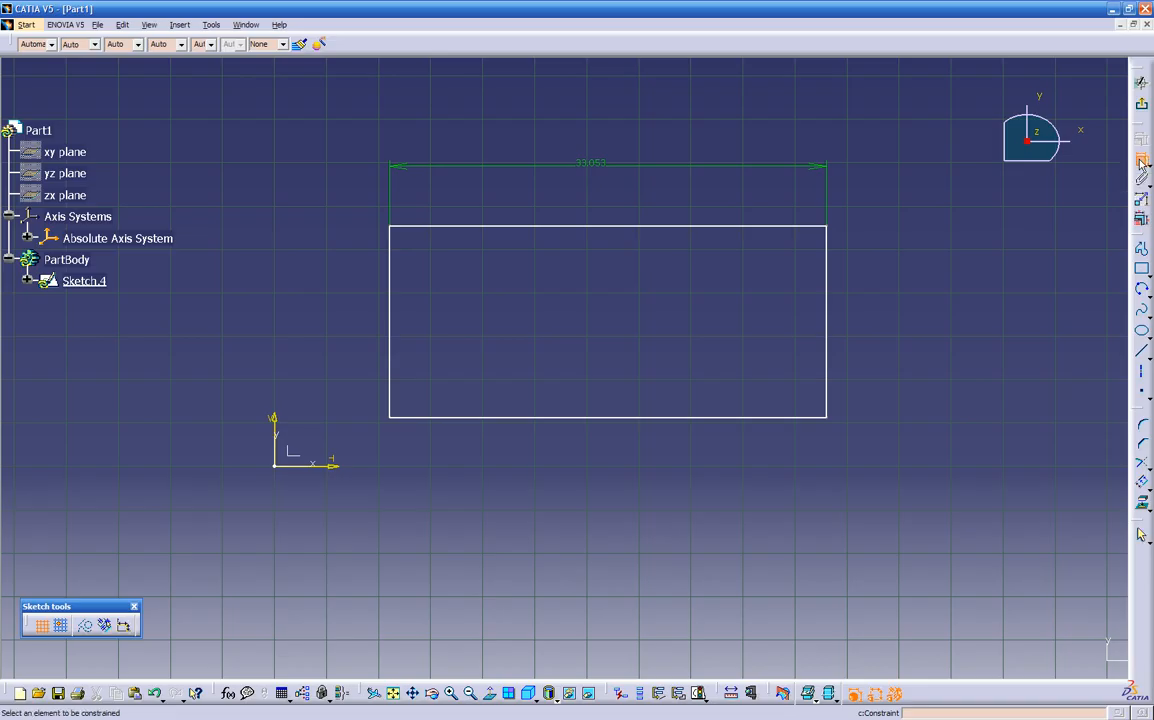
pyautogui.click(781, 229)
pyautogui.click(771, 423)
pyautogui.click(924, 330)
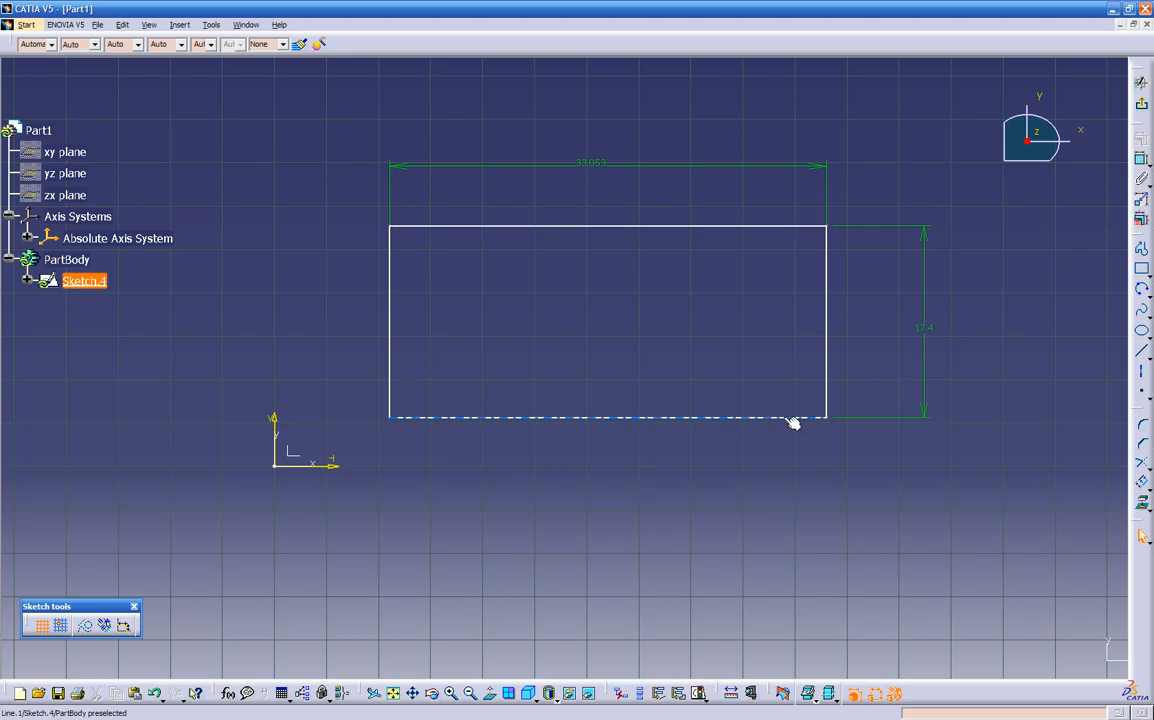
# Reposition the dimensioned rectangle by its lower edge, and undo a trial skew made at its lower-left corner.
pyautogui.moveTo(791, 423); pyautogui.dragTo(811, 393)
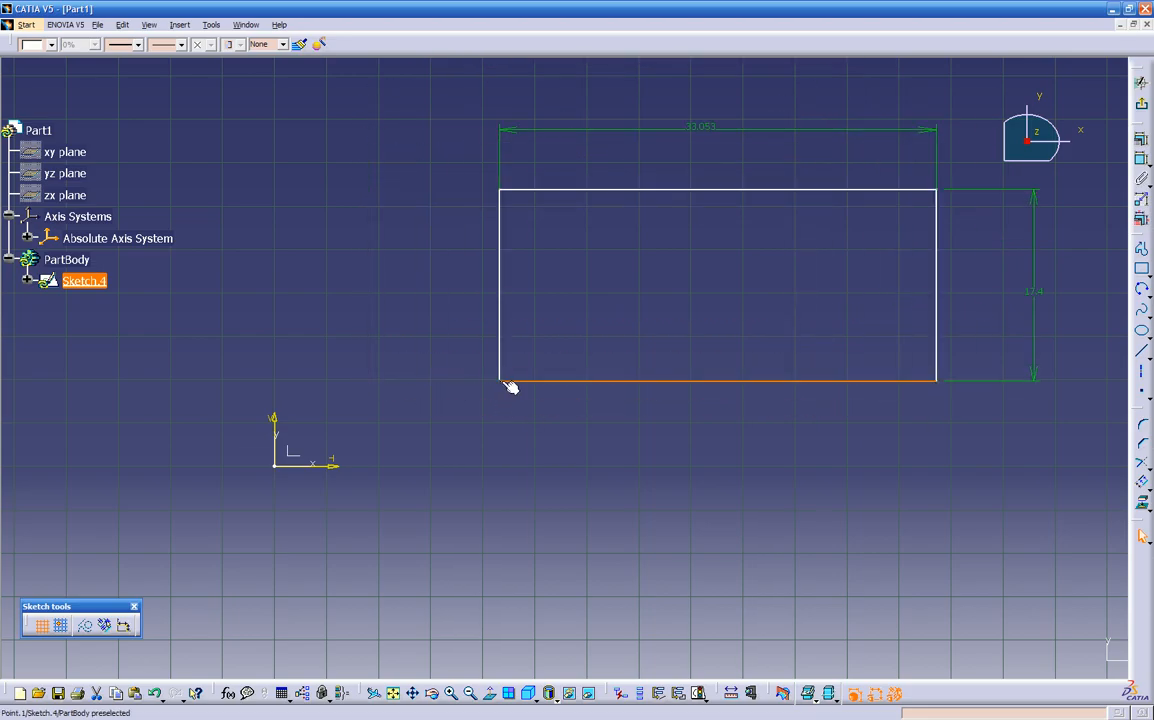
pyautogui.moveTo(497, 383)
pyautogui.mouseDown()
pyautogui.moveTo(440, 417)
pyautogui.moveTo(600, 358)
pyautogui.moveTo(538, 465)
pyautogui.moveTo(482, 429)
pyautogui.moveTo(573, 381)
pyautogui.moveTo(515, 337)
pyautogui.moveTo(562, 319)
pyautogui.moveTo(489, 348)
pyautogui.moveTo(540, 400)
pyautogui.moveTo(459, 501)
pyautogui.moveTo(482, 417)
pyautogui.moveTo(557, 383)
pyautogui.mouseUp()
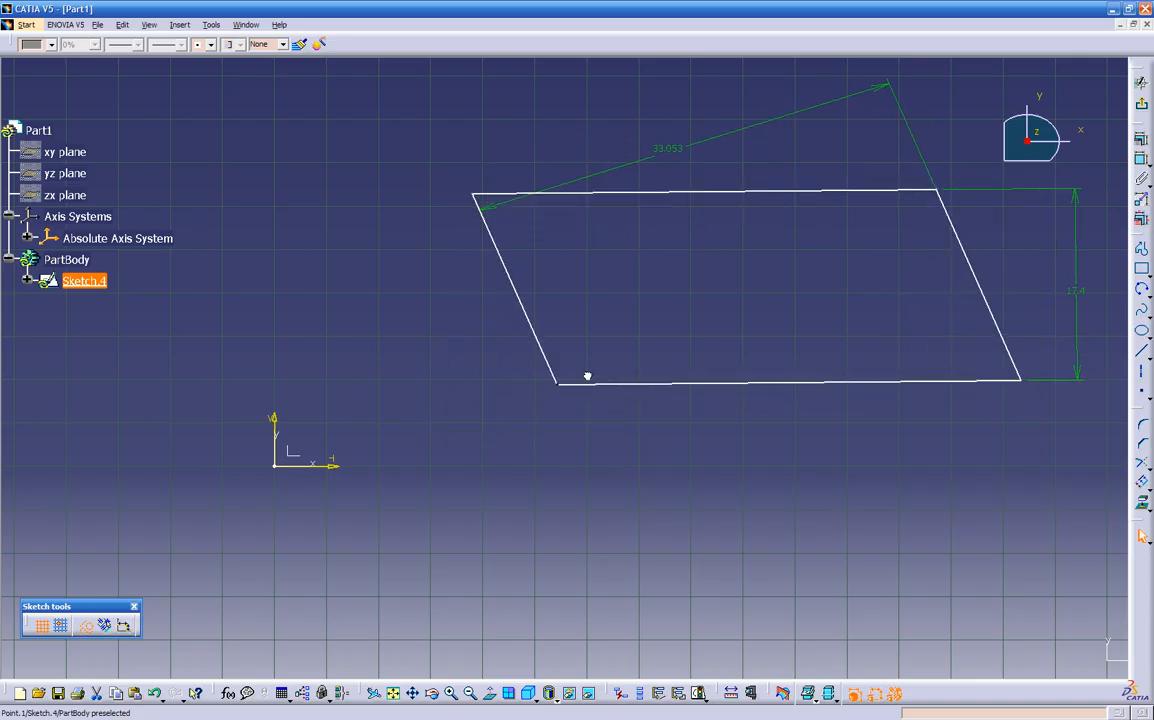
pyautogui.hotkey('ctrl', 'z')
pyautogui.click(530, 451)
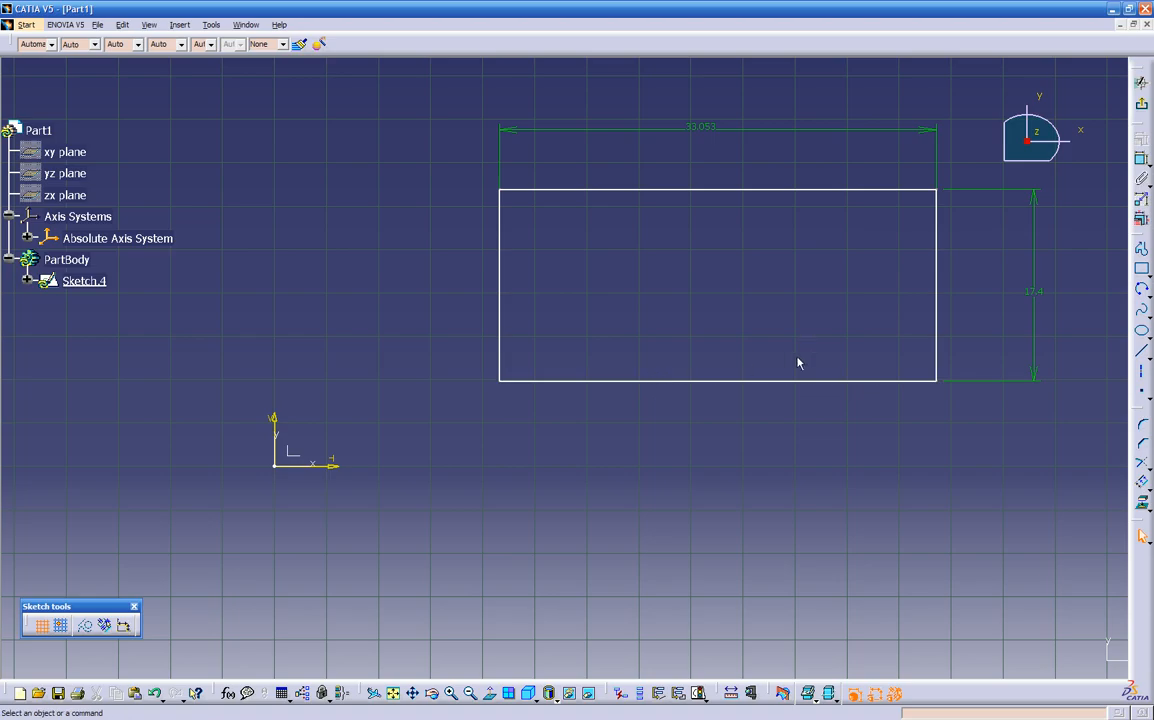
pyautogui.moveTo(773, 381)
pyautogui.mouseDown()
pyautogui.moveTo(784, 318)
pyautogui.moveTo(757, 397)
pyautogui.moveTo(688, 404)
pyautogui.moveTo(788, 466)
pyautogui.moveTo(762, 364)
pyautogui.moveTo(721, 384)
pyautogui.moveTo(772, 380)
pyautogui.mouseUp()
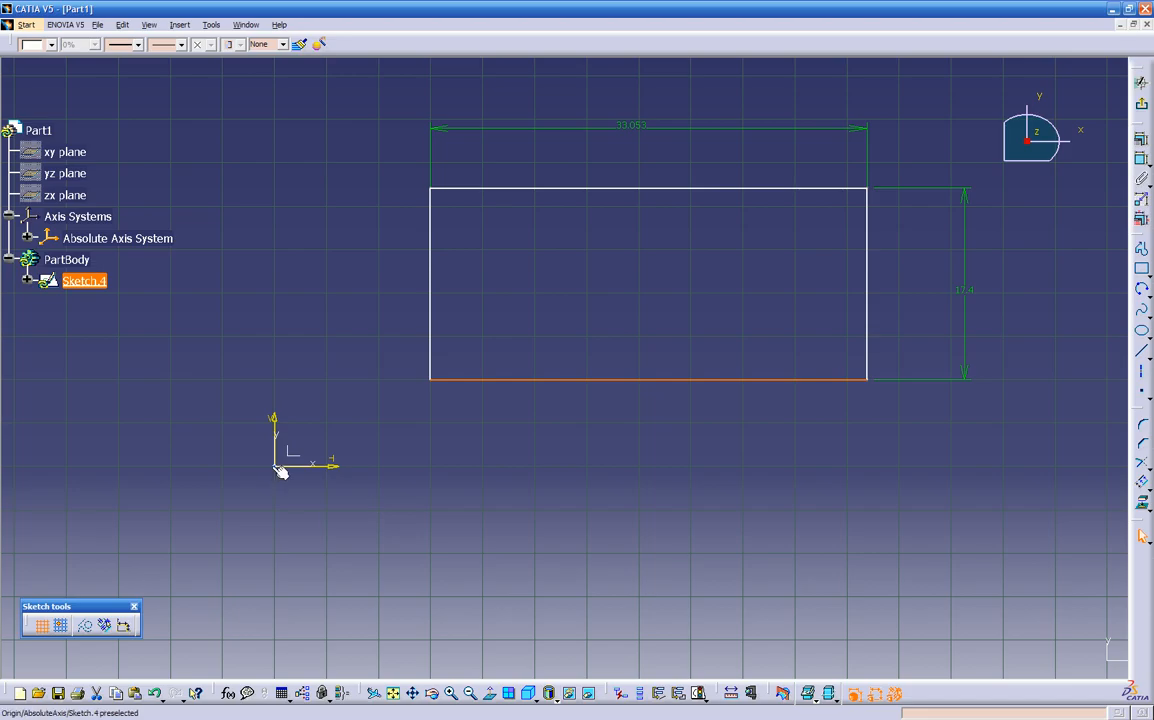
pyautogui.moveTo(553, 380); pyautogui.dragTo(600, 386)
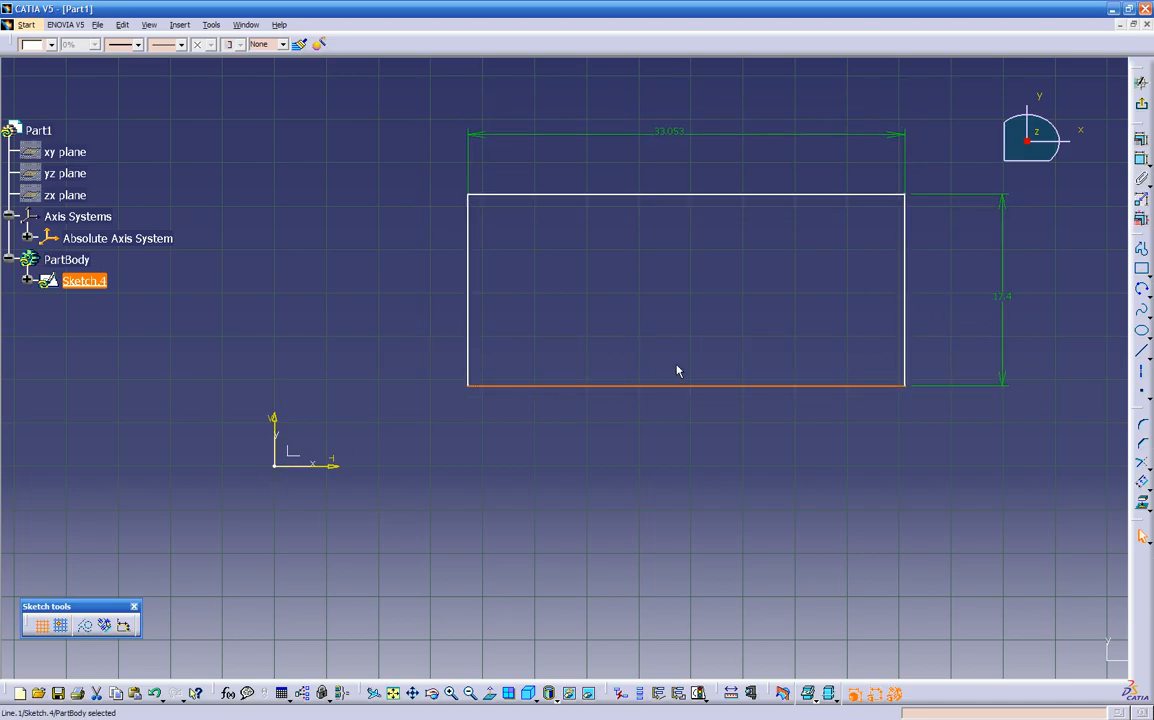
# Constrain the rectangle's lower edge to be coincident with the H axis.
pyautogui.click(1141, 160)
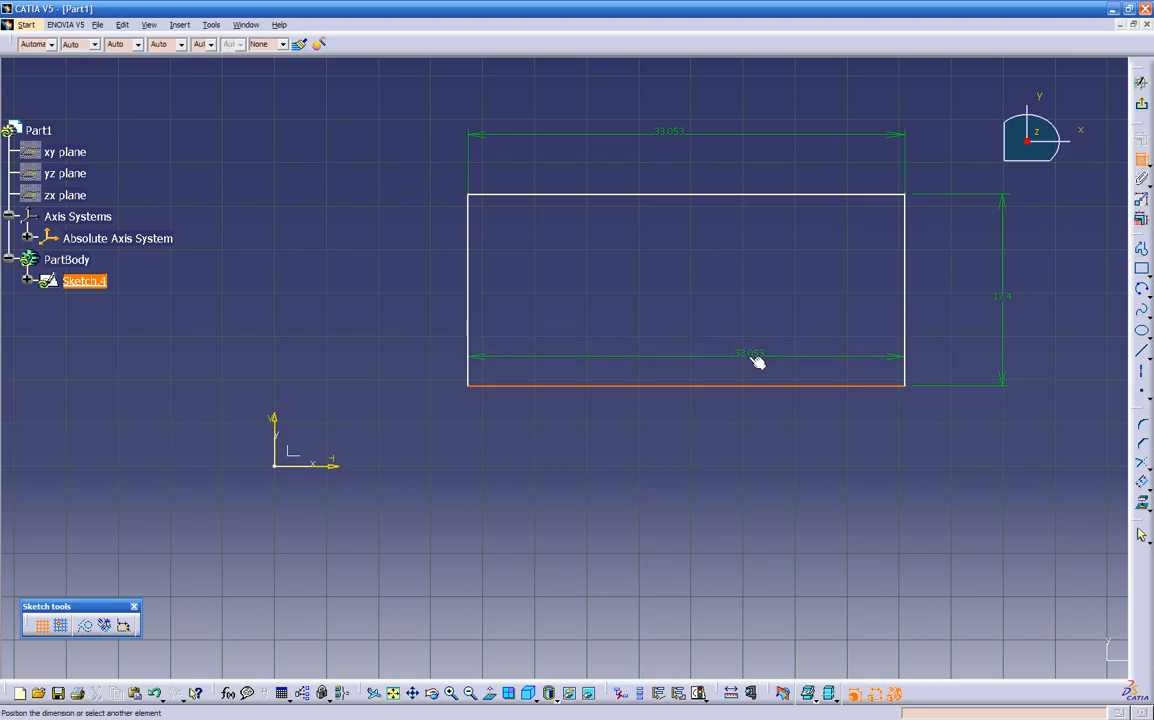
pyautogui.press('Escape')
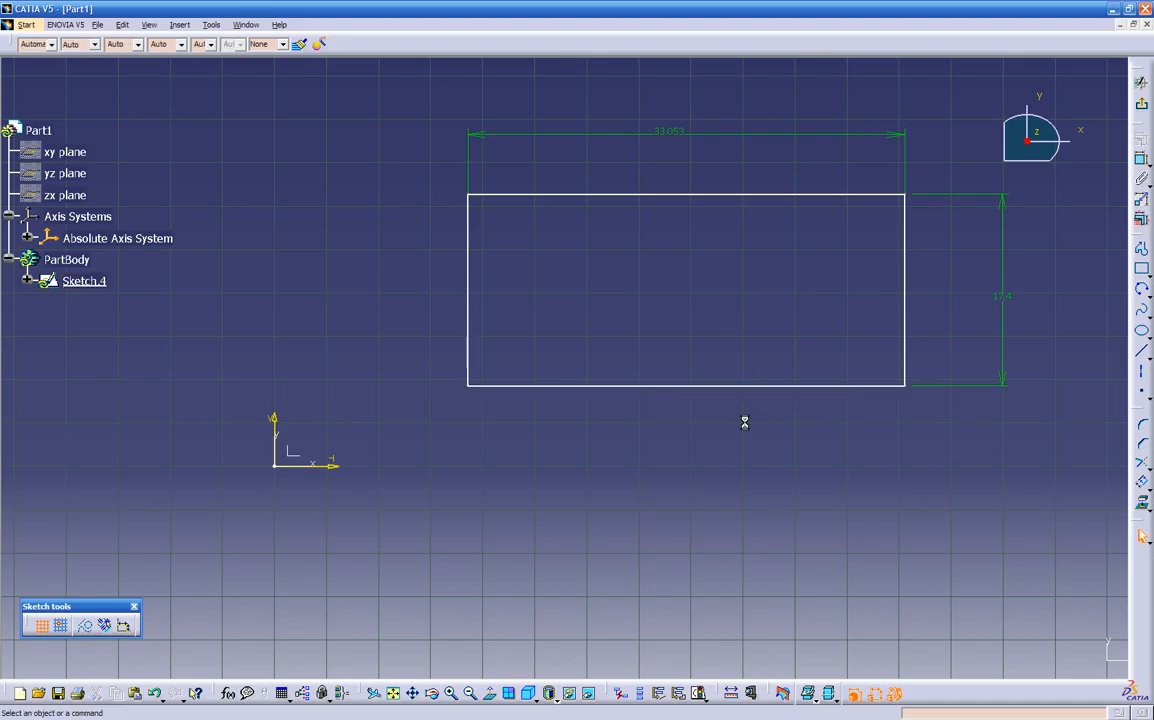
pyautogui.click(1141, 160)
pyautogui.click(790, 385)
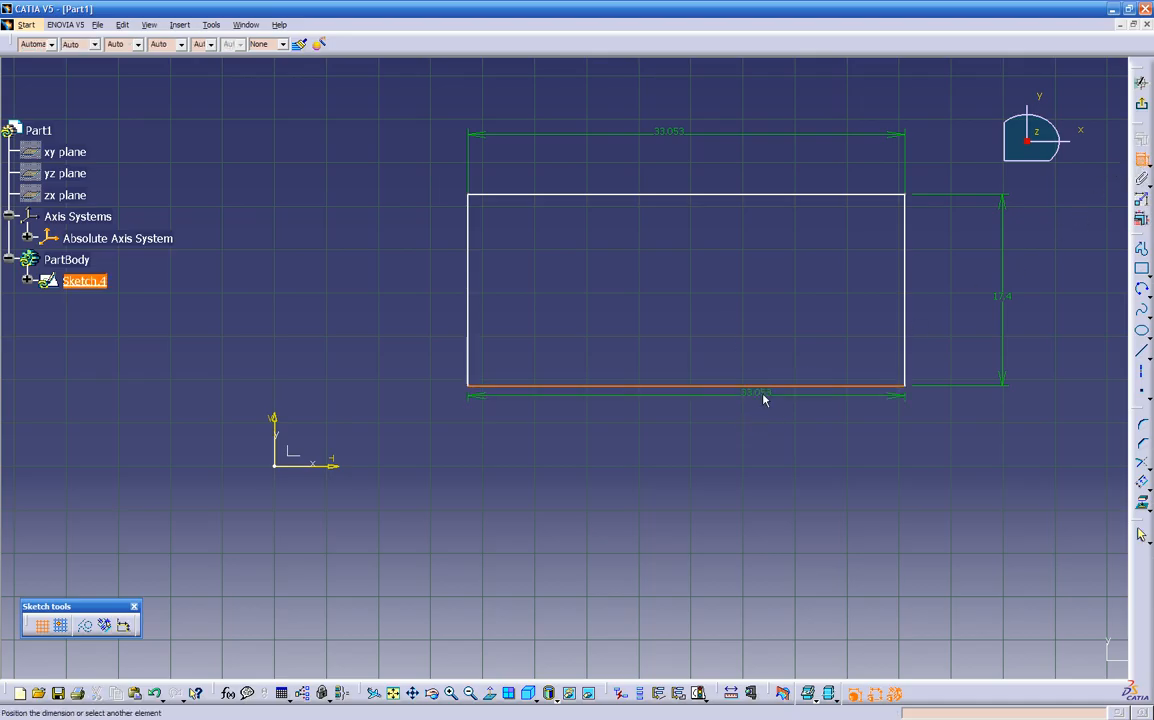
pyautogui.click(336, 469)
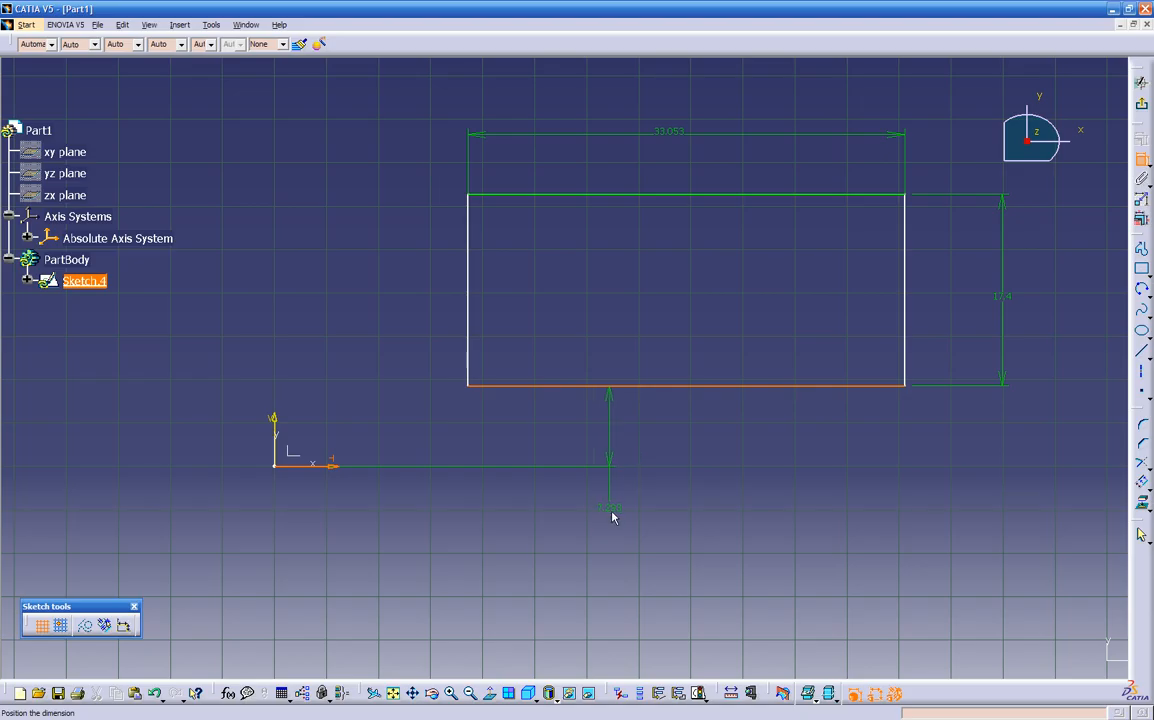
pyautogui.rightClick(613, 536)
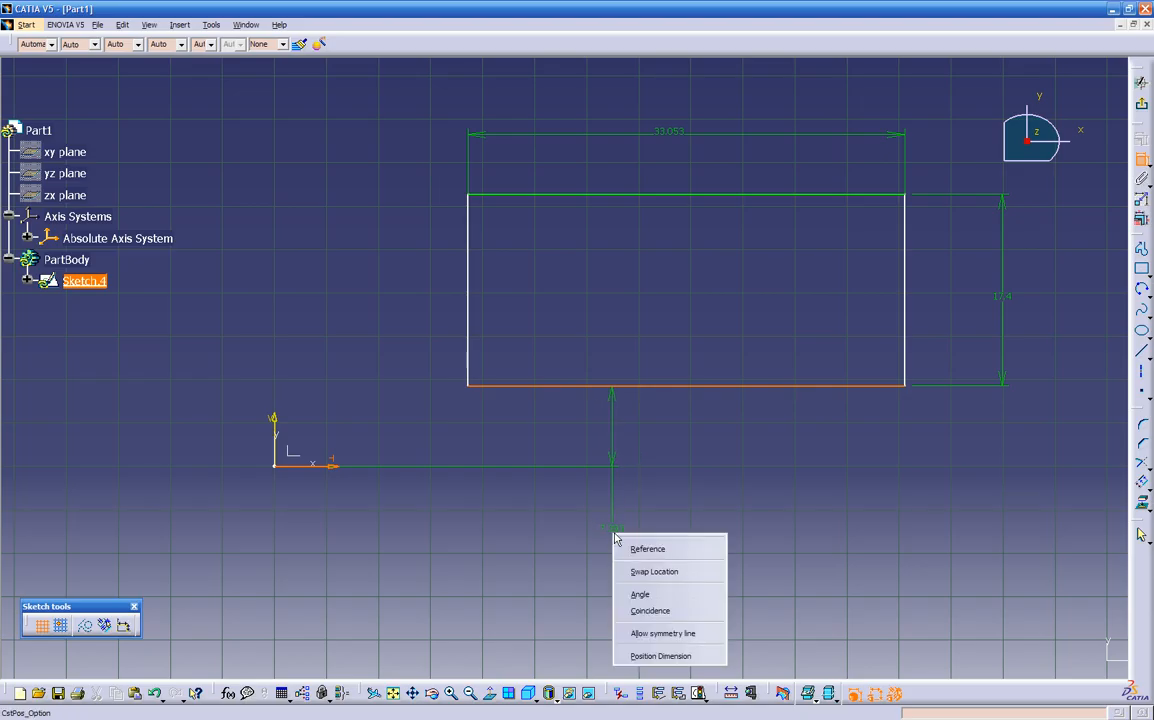
pyautogui.click(650, 611)
# Slide the rectangle along the H axis by its lower edge to test the coincidence constraint.
pyautogui.moveTo(652, 533)
pyautogui.mouseDown(button='middle')
pyautogui.moveTo(580, 518)
pyautogui.moveTo(639, 502)
pyautogui.moveTo(594, 496)
pyautogui.mouseUp(button='middle')
pyautogui.moveTo(590, 432)
pyautogui.mouseDown()
pyautogui.moveTo(654, 430)
pyautogui.moveTo(542, 427)
pyautogui.moveTo(703, 376)
pyautogui.moveTo(616, 399)
pyautogui.moveTo(795, 430)
pyautogui.moveTo(453, 438)
pyautogui.moveTo(688, 453)
pyautogui.moveTo(652, 455)
pyautogui.moveTo(667, 404)
pyautogui.moveTo(623, 352)
pyautogui.moveTo(615, 515)
pyautogui.moveTo(592, 314)
pyautogui.moveTo(587, 453)
pyautogui.mouseUp()
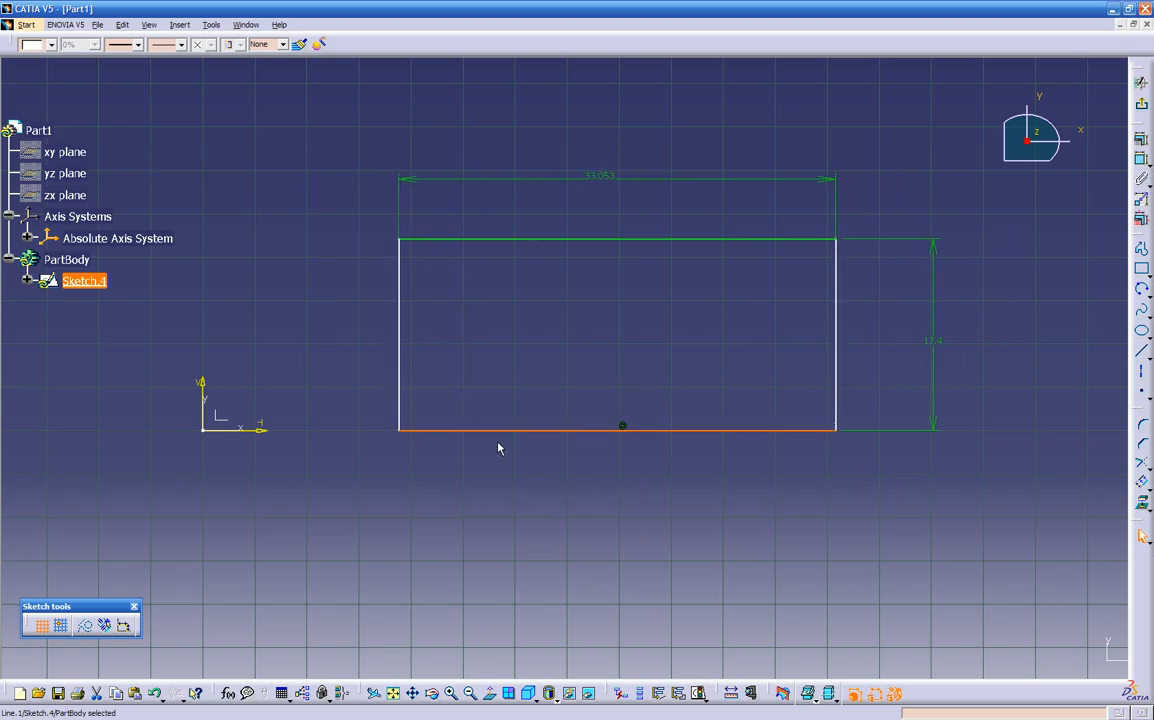
pyautogui.moveTo(360, 485)
pyautogui.mouseDown(button='middle')
pyautogui.moveTo(489, 492)
pyautogui.moveTo(459, 477)
pyautogui.mouseUp(button='middle')
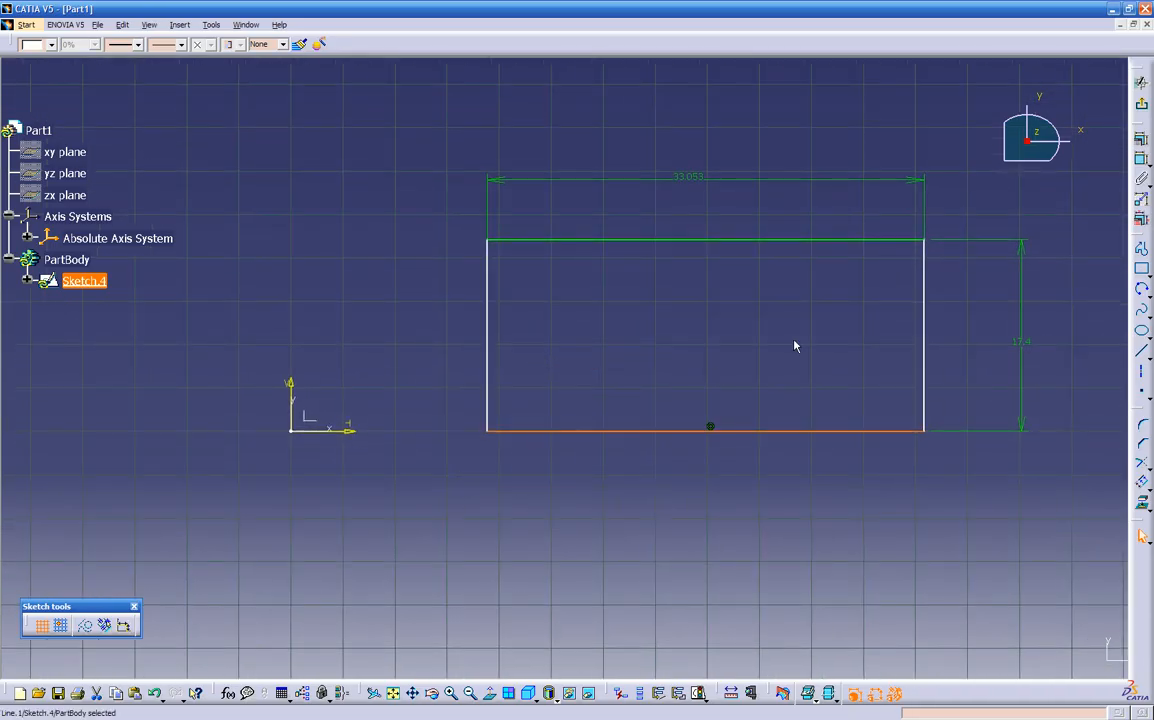
pyautogui.click(1141, 160)
pyautogui.click(752, 240)
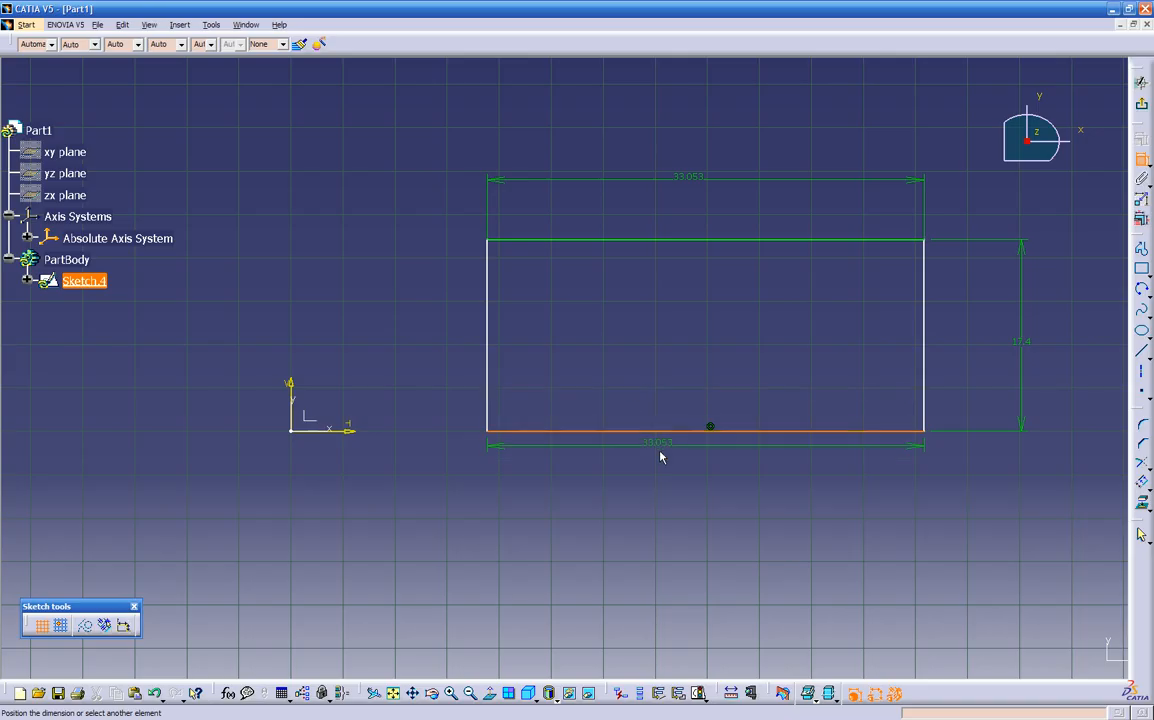
pyautogui.press('Escape')
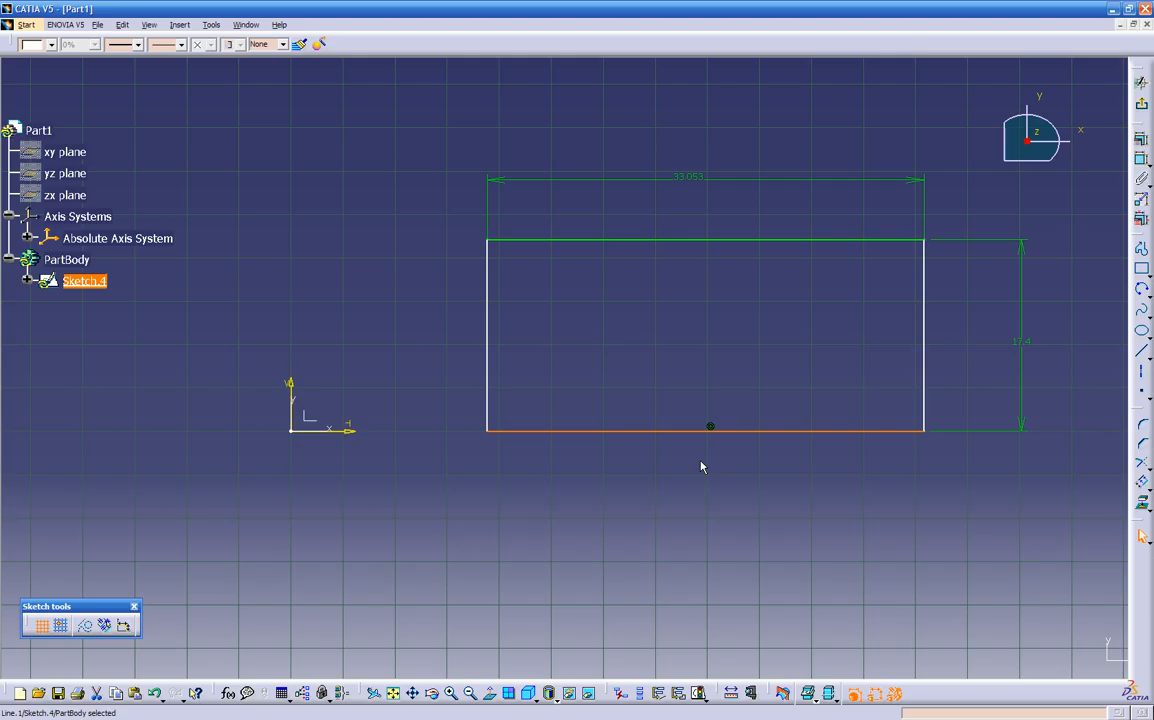
pyautogui.press('Escape')
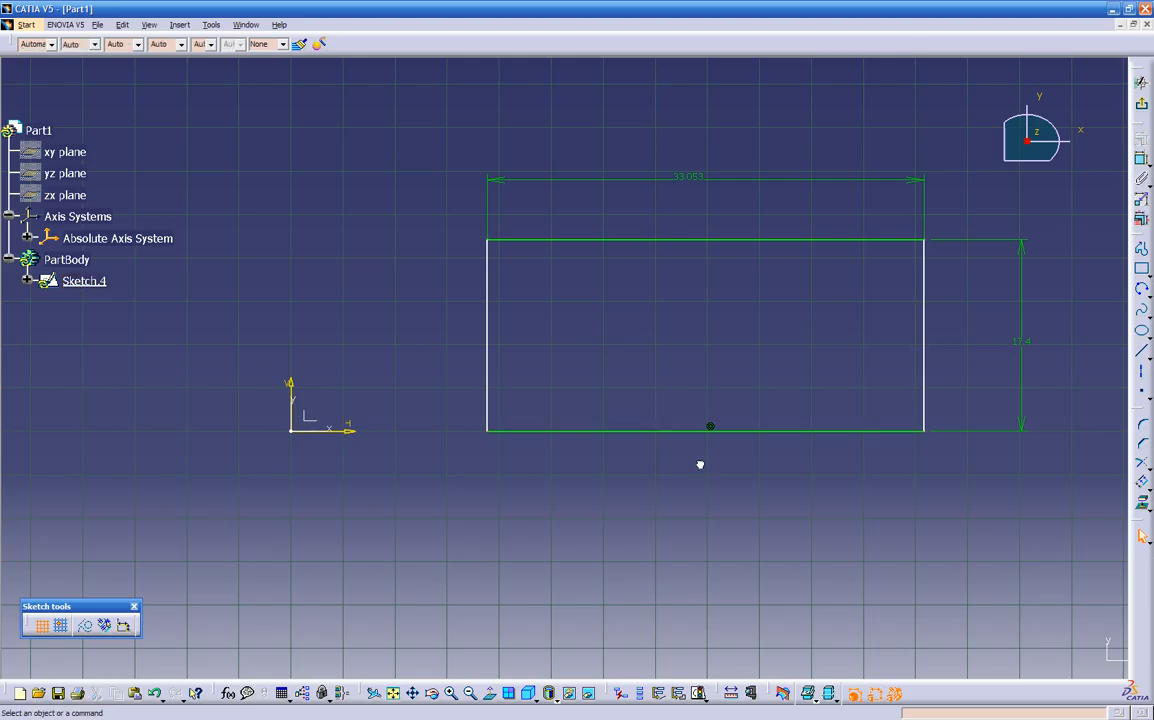
pyautogui.click(692, 429)
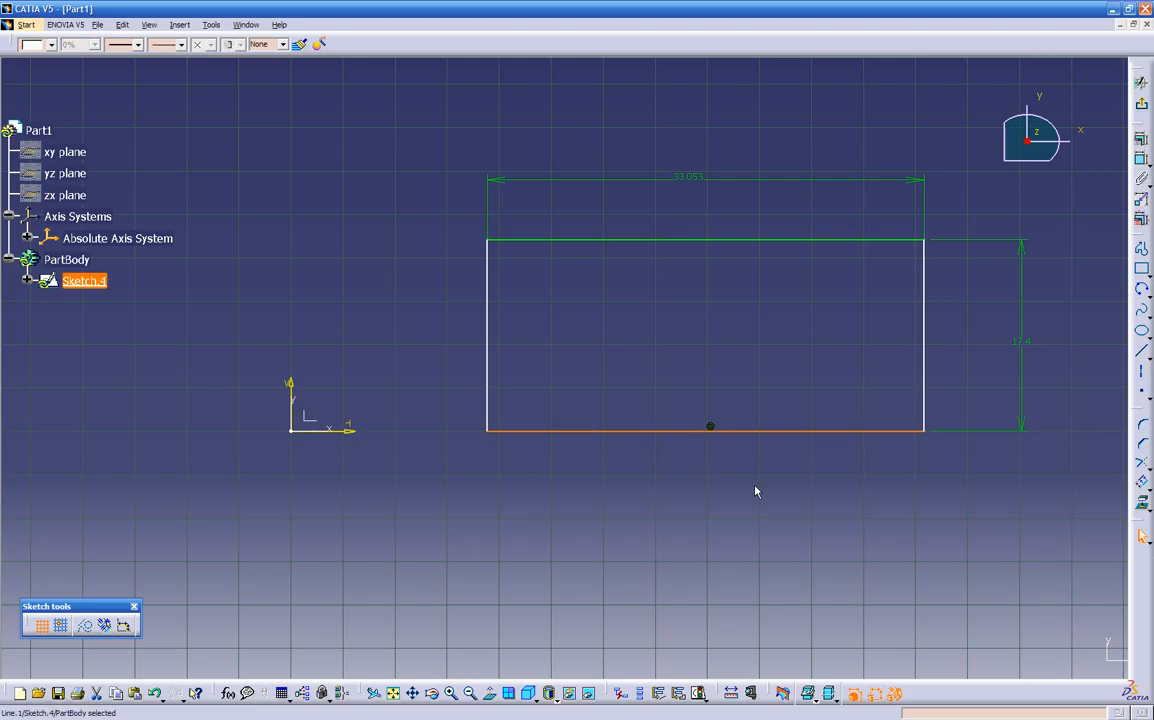
pyautogui.press('Escape')
pyautogui.click(691, 433)
pyautogui.press('Escape')
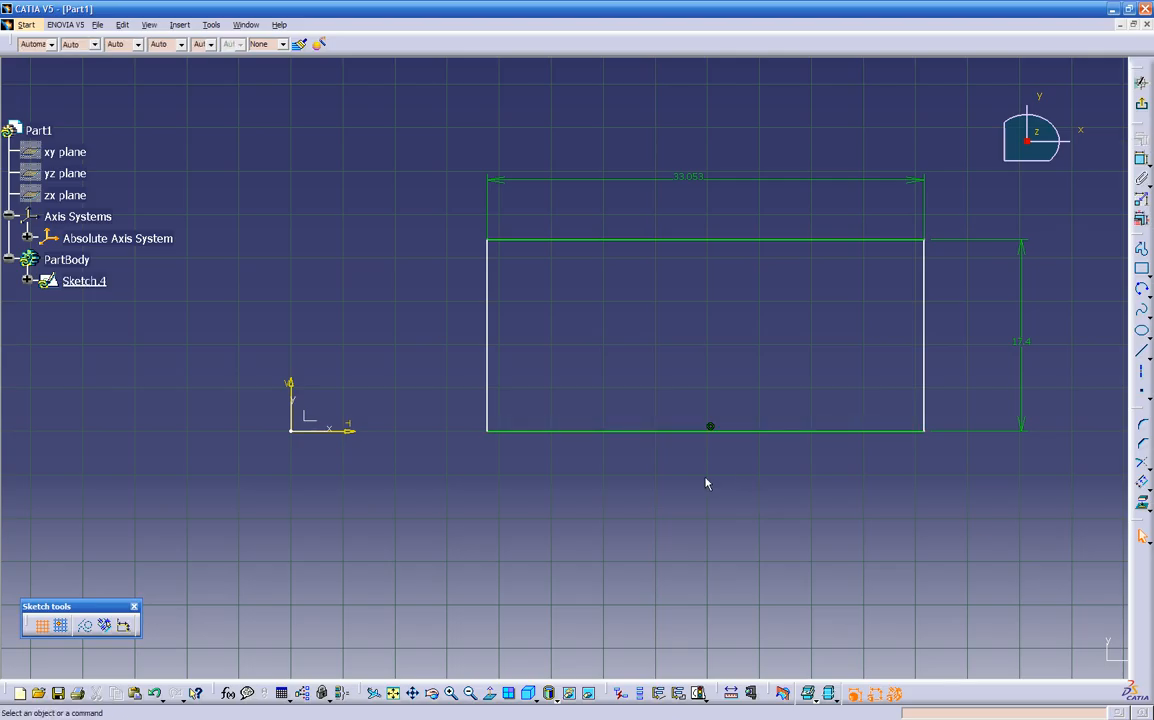
# Dimension the distance from the V axis to the rectangle's nearest vertical edge and set it to 30 in.
pyautogui.click(1141, 160)
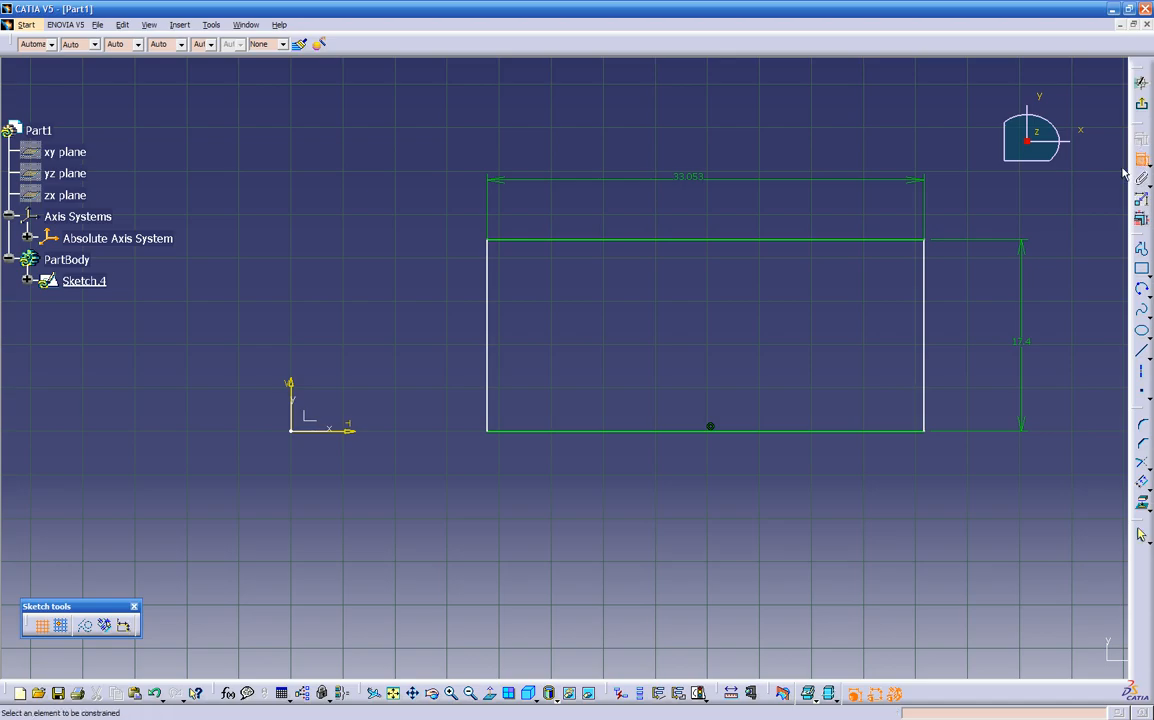
pyautogui.click(488, 340)
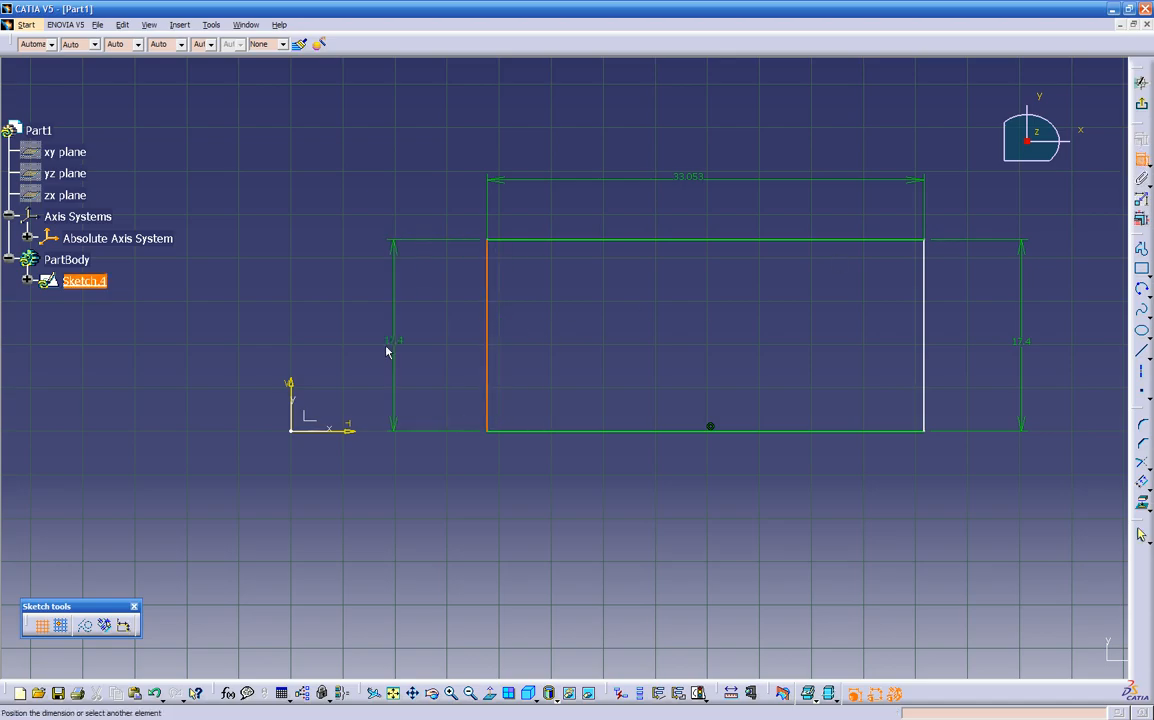
pyautogui.click(292, 383)
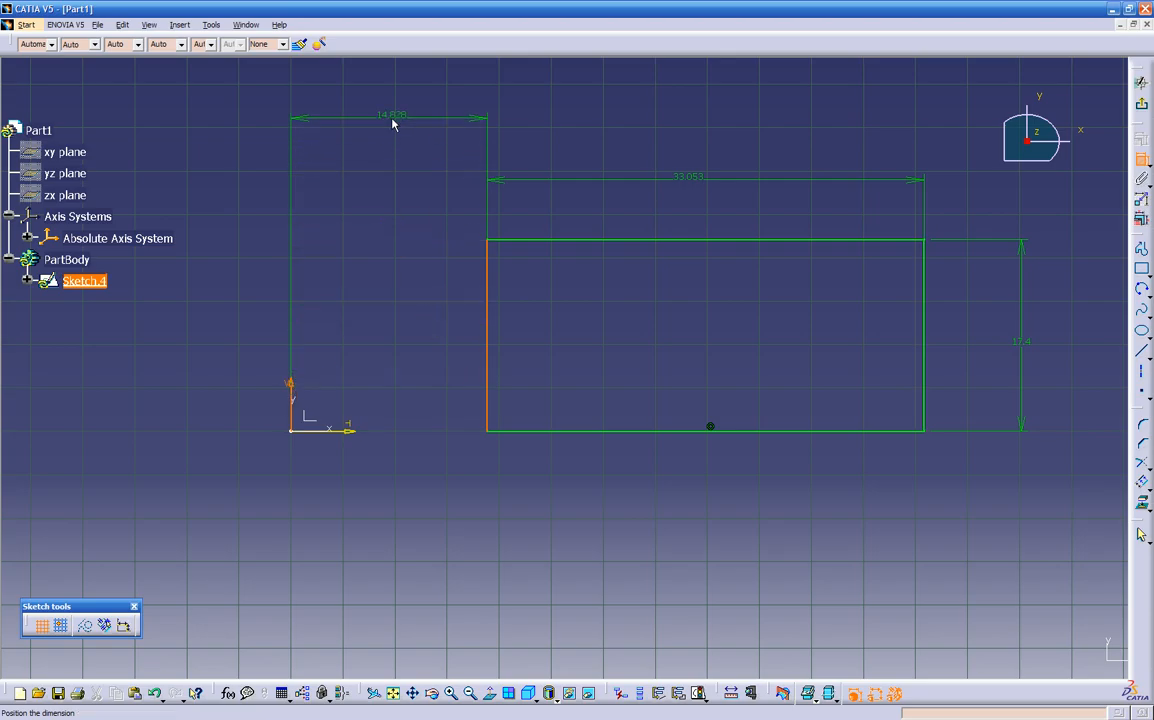
pyautogui.click(378, 141)
pyautogui.doubleClick(379, 138)
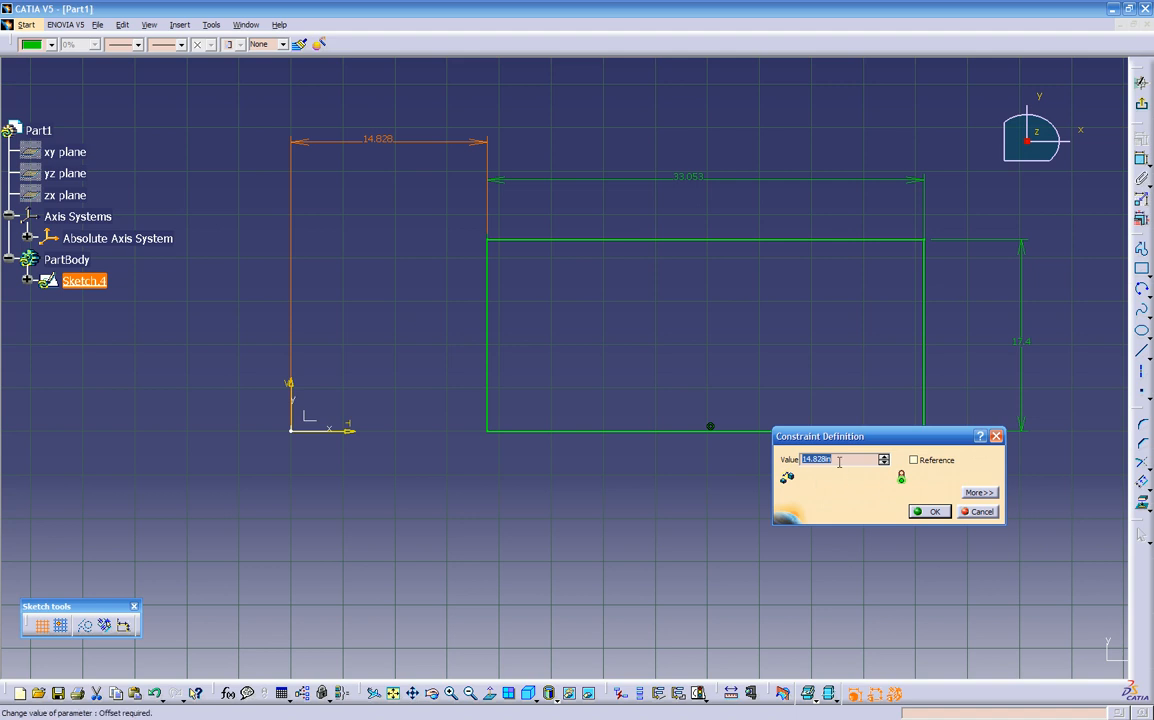
pyautogui.write('20')
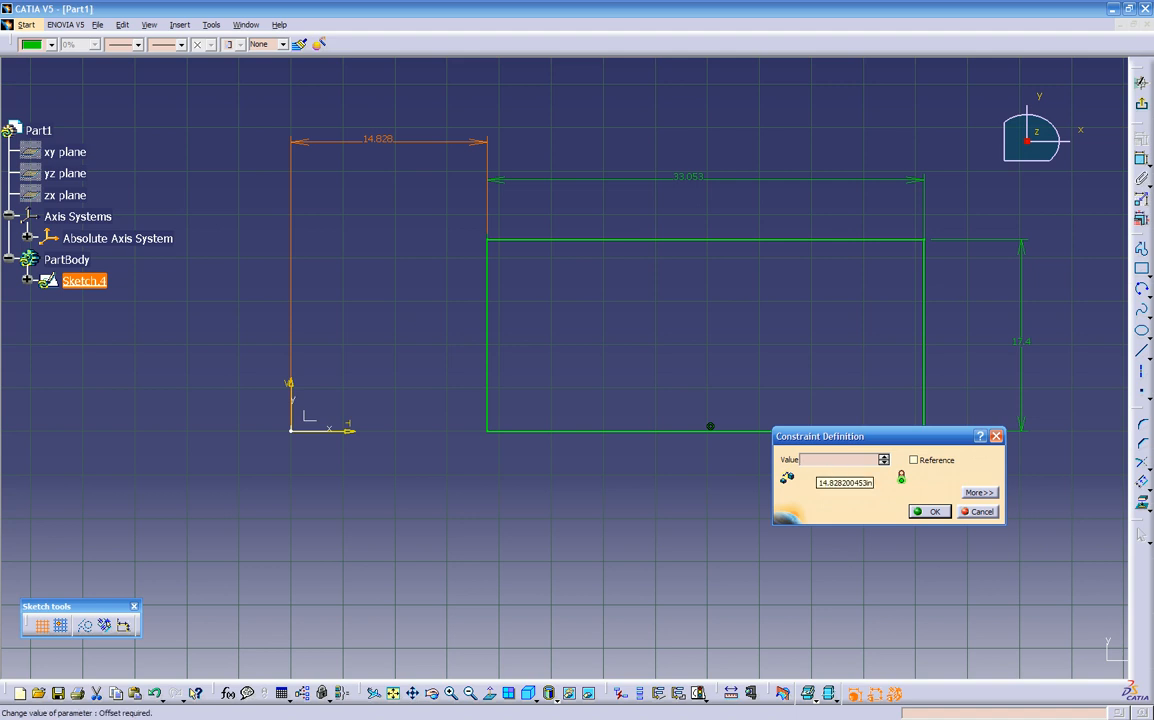
pyautogui.press('Return')
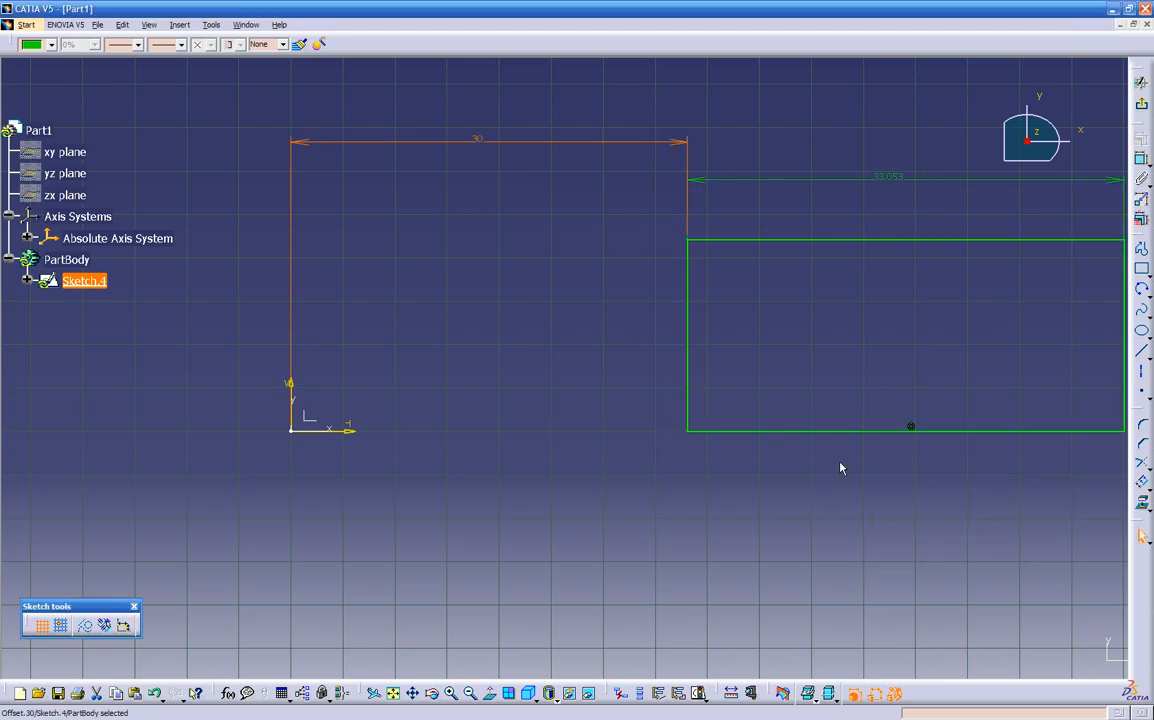
pyautogui.click(840, 462)
# Try to move the constrained rectangle by its lower edge and by the vertical edge nearest the V axis.
pyautogui.moveTo(872, 478)
pyautogui.mouseDown(button='middle')
pyautogui.moveTo(700, 487)
pyautogui.moveTo(660, 508)
pyautogui.mouseUp(button='middle')
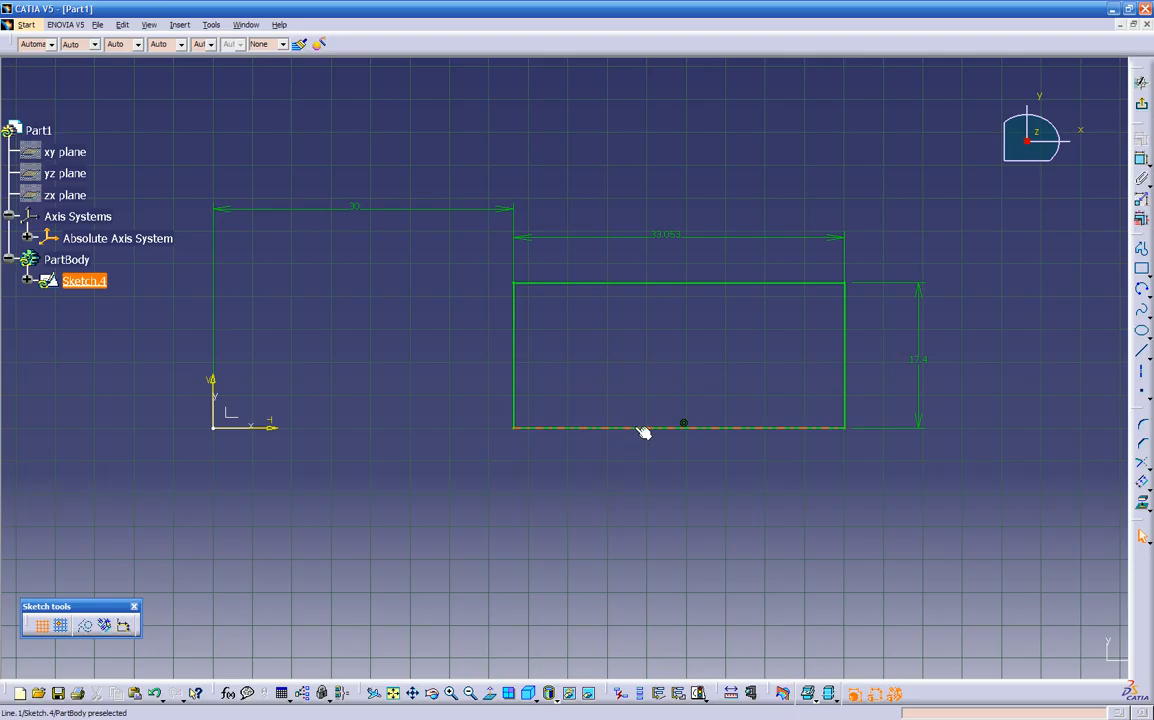
pyautogui.click(727, 427)
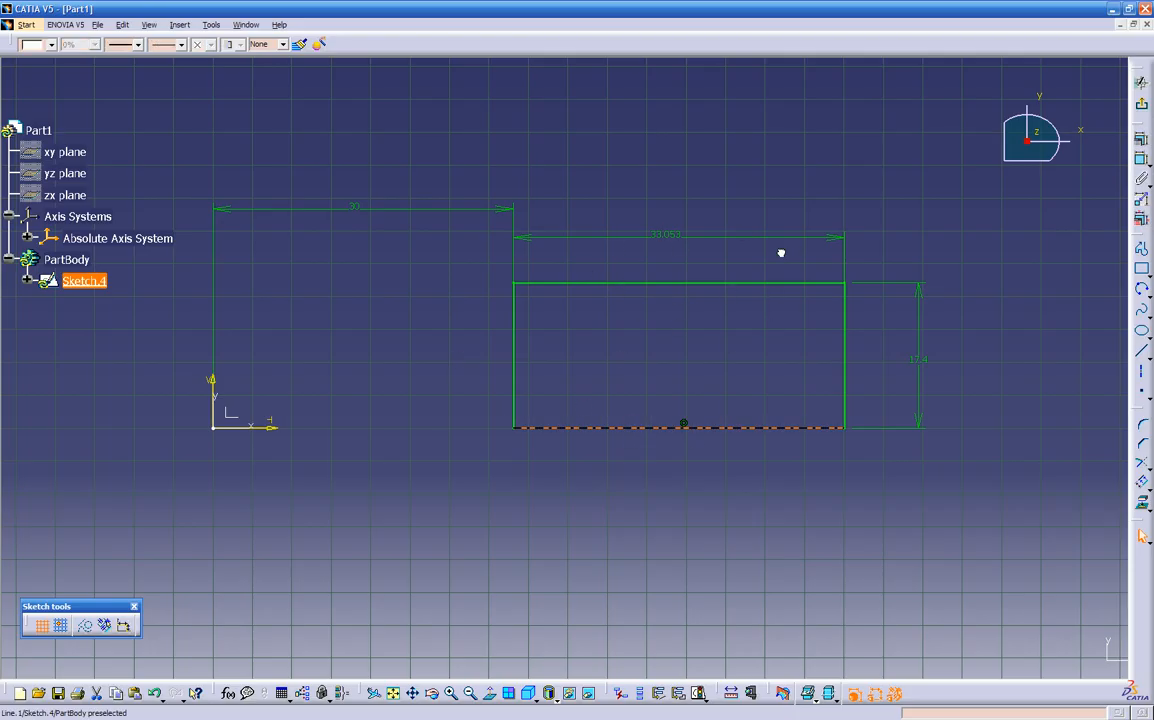
pyautogui.click(514, 365)
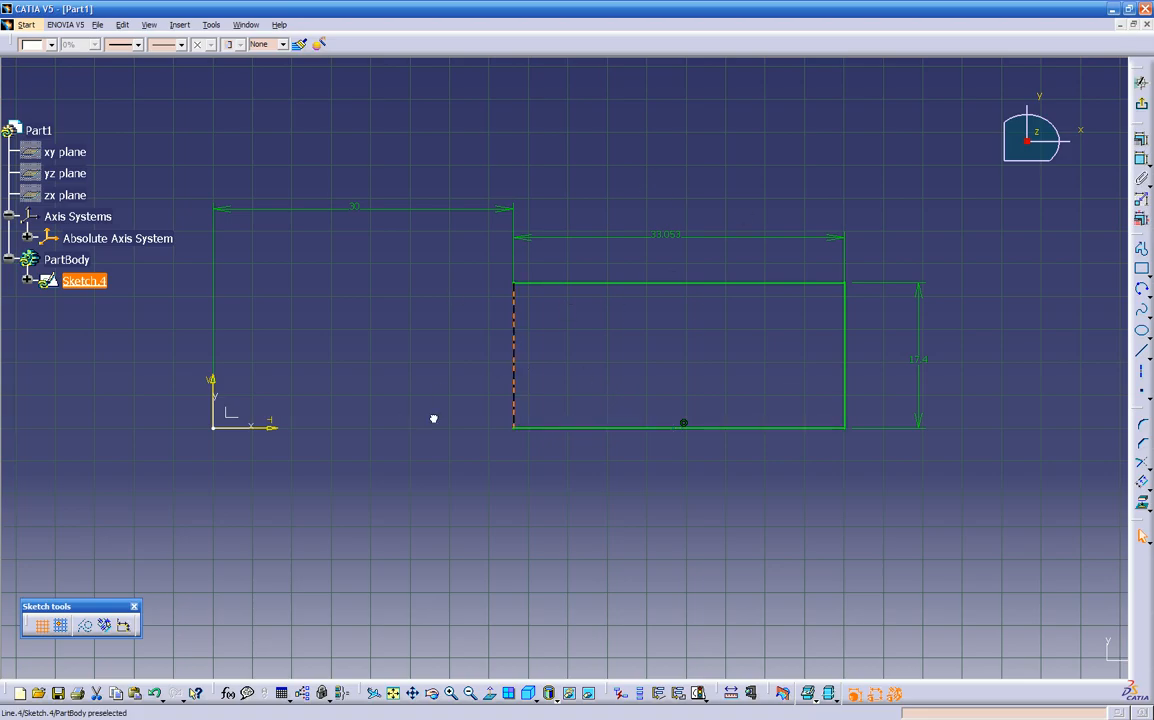
pyautogui.moveTo(478, 485)
pyautogui.mouseDown(button='middle')
pyautogui.moveTo(471, 502)
pyautogui.moveTo(518, 468)
pyautogui.moveTo(538, 292)
pyautogui.moveTo(443, 306)
pyautogui.moveTo(590, 491)
pyautogui.moveTo(549, 523)
pyautogui.mouseUp(button='middle')
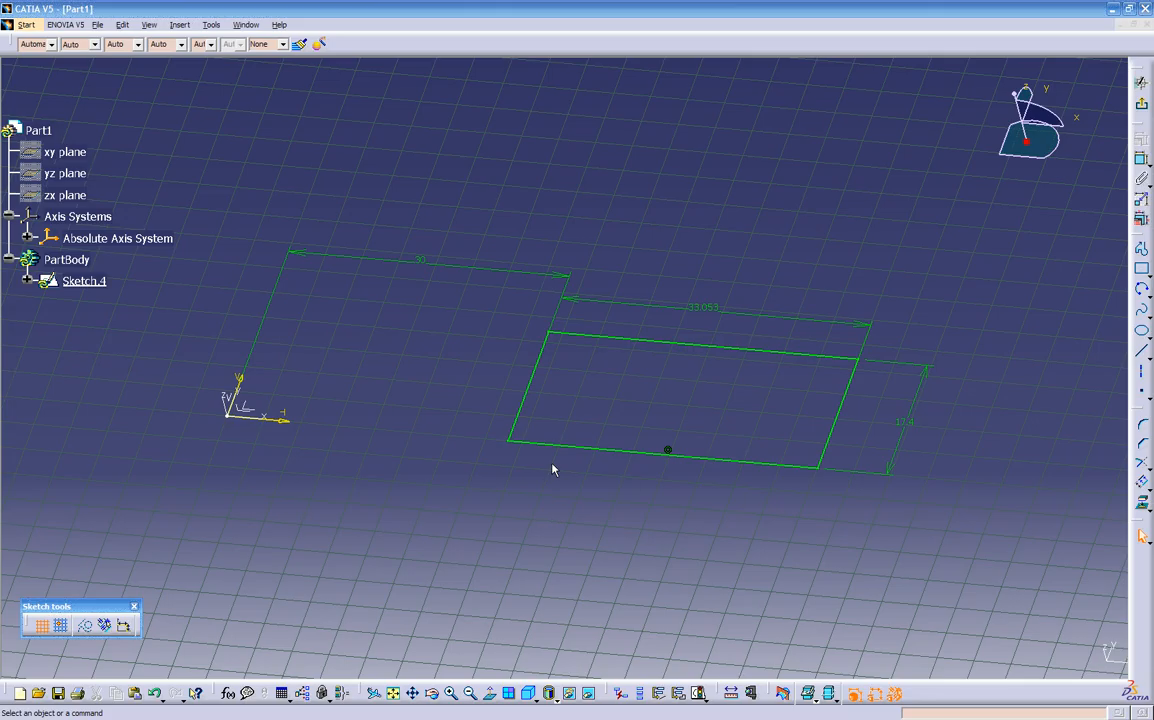
pyautogui.moveTo(636, 485)
pyautogui.mouseDown(button='middle')
pyautogui.moveTo(577, 518)
pyautogui.moveTo(708, 471)
pyautogui.moveTo(788, 487)
pyautogui.moveTo(636, 380)
pyautogui.moveTo(650, 400)
pyautogui.moveTo(760, 358)
pyautogui.moveTo(654, 464)
pyautogui.moveTo(479, 425)
pyautogui.moveTo(466, 399)
pyautogui.mouseUp(button='middle')
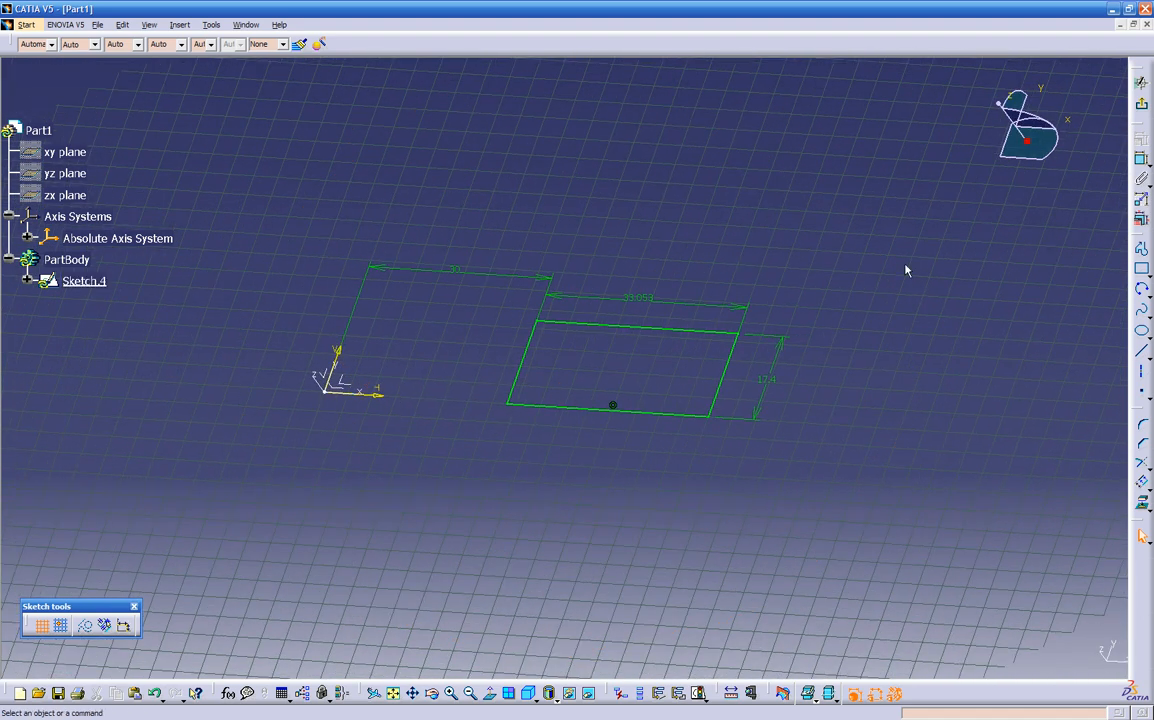
# Exit the sketch to the 3D part and clear the selection.
pyautogui.click(1141, 108)
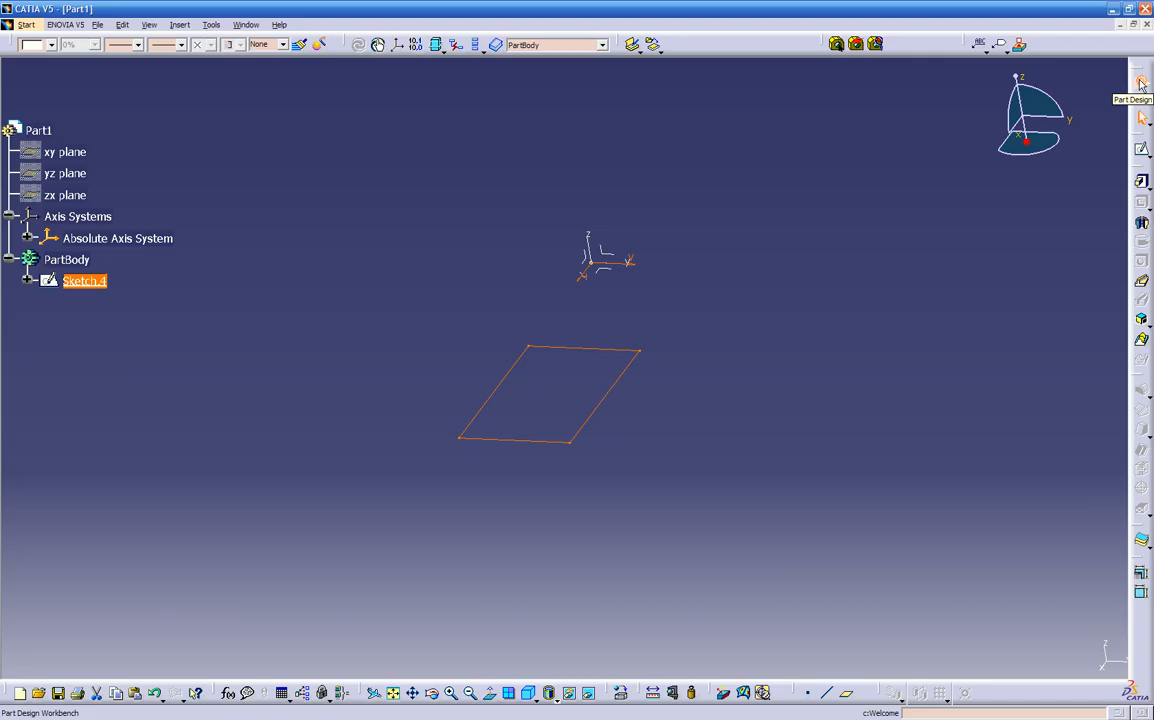
pyautogui.moveTo(690, 420)
pyautogui.mouseDown(button='middle')
pyautogui.moveTo(665, 428)
pyautogui.moveTo(851, 335)
pyautogui.moveTo(528, 443)
pyautogui.moveTo(829, 353)
pyautogui.moveTo(378, 463)
pyautogui.moveTo(626, 528)
pyautogui.moveTo(801, 492)
pyautogui.moveTo(628, 484)
pyautogui.moveTo(724, 459)
pyautogui.moveTo(734, 407)
pyautogui.moveTo(628, 448)
pyautogui.moveTo(644, 471)
pyautogui.moveTo(950, 360)
pyautogui.mouseUp(button='middle')
pyautogui.click(608, 480)
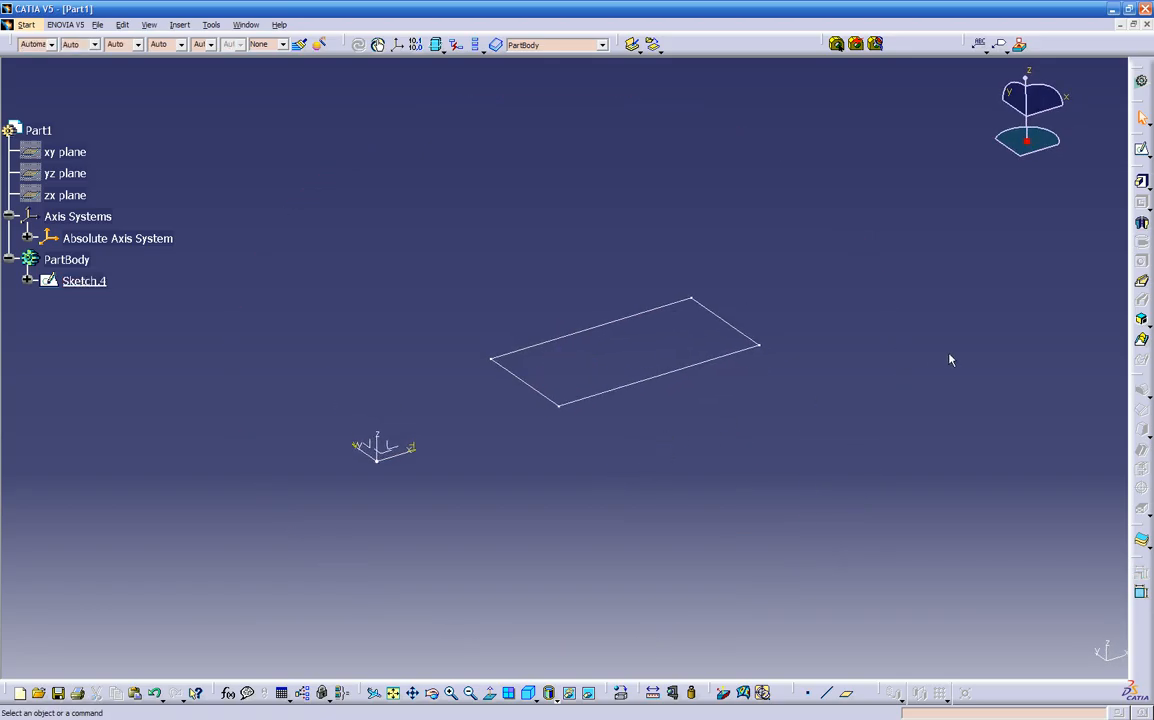
# Start a pad and select the rectangle sketch as its profile.
pyautogui.click(1143, 185)
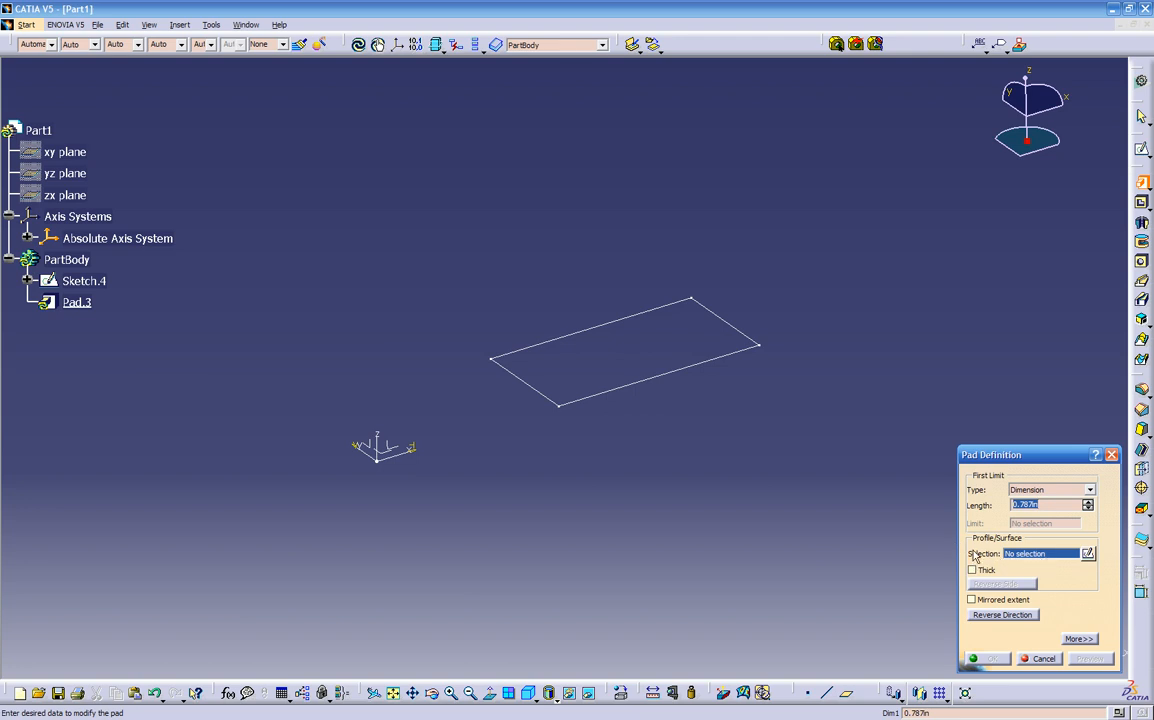
pyautogui.click(747, 355)
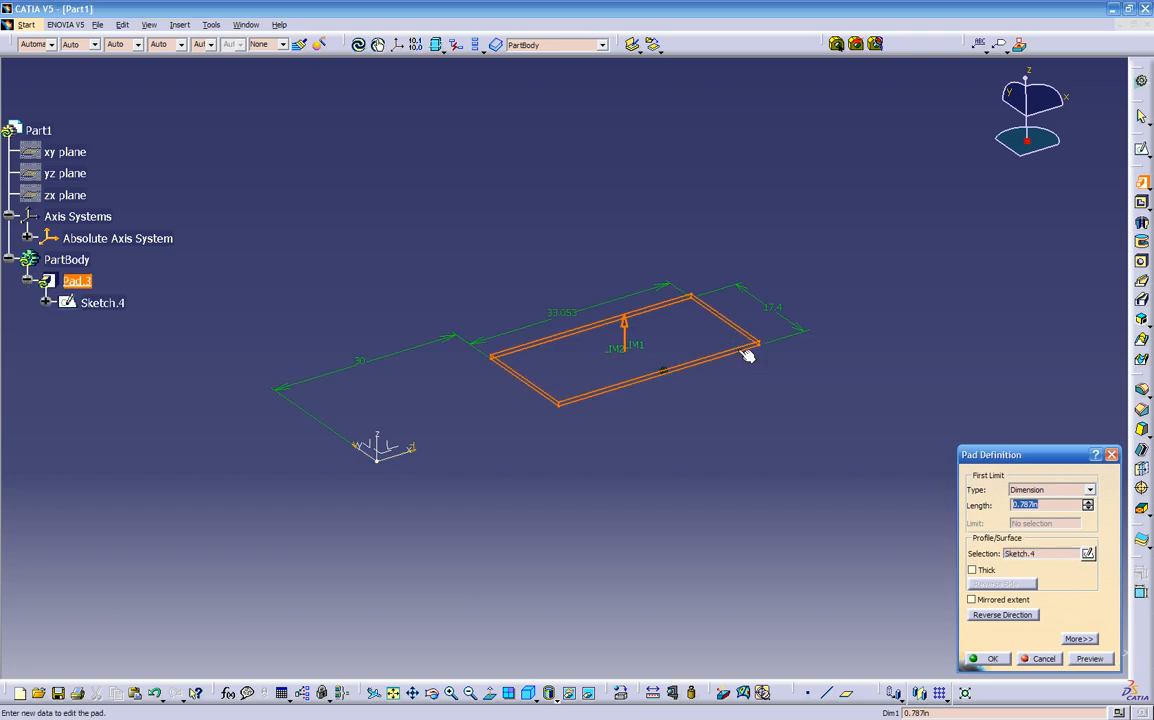
pyautogui.moveTo(717, 440); pyautogui.dragTo(808, 334, button='middle')
# Stretch the pad preview upward by its second limit to a length of -19 in.
pyautogui.moveTo(728, 320); pyautogui.dragTo(732, 181)
pyautogui.moveTo(730, 402); pyautogui.dragTo(704, 509, button='middle')
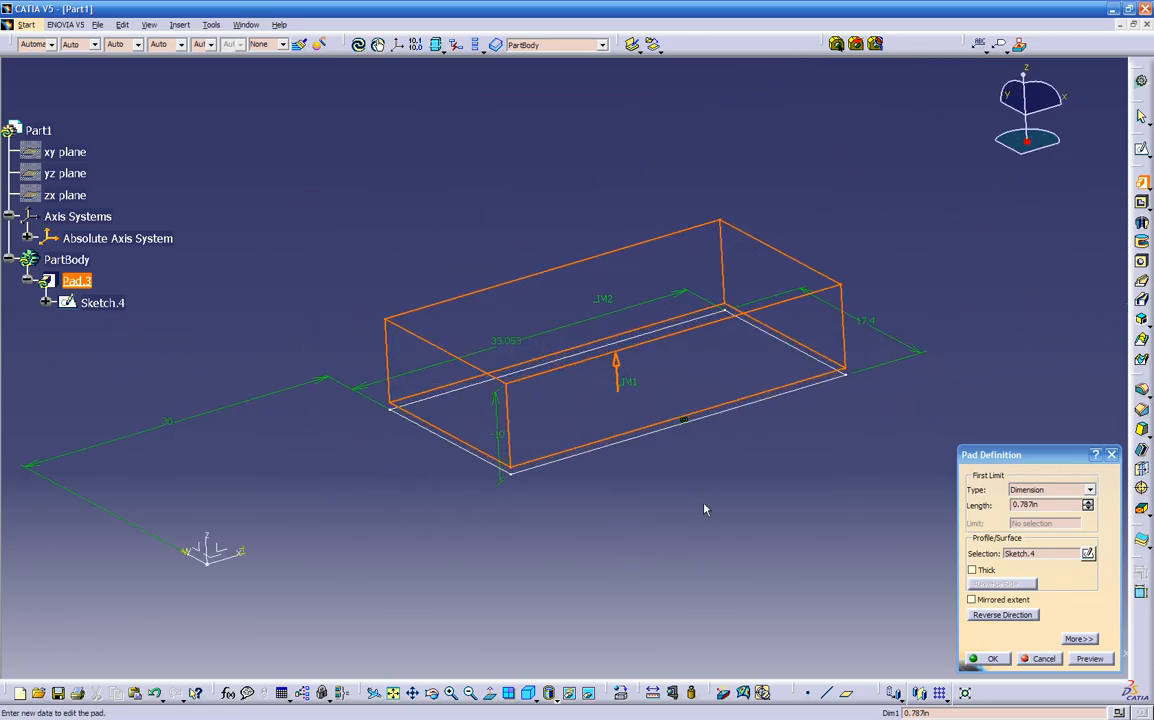
pyautogui.moveTo(598, 301); pyautogui.dragTo(598, 217)
pyautogui.moveTo(594, 480); pyautogui.dragTo(574, 568, button='middle')
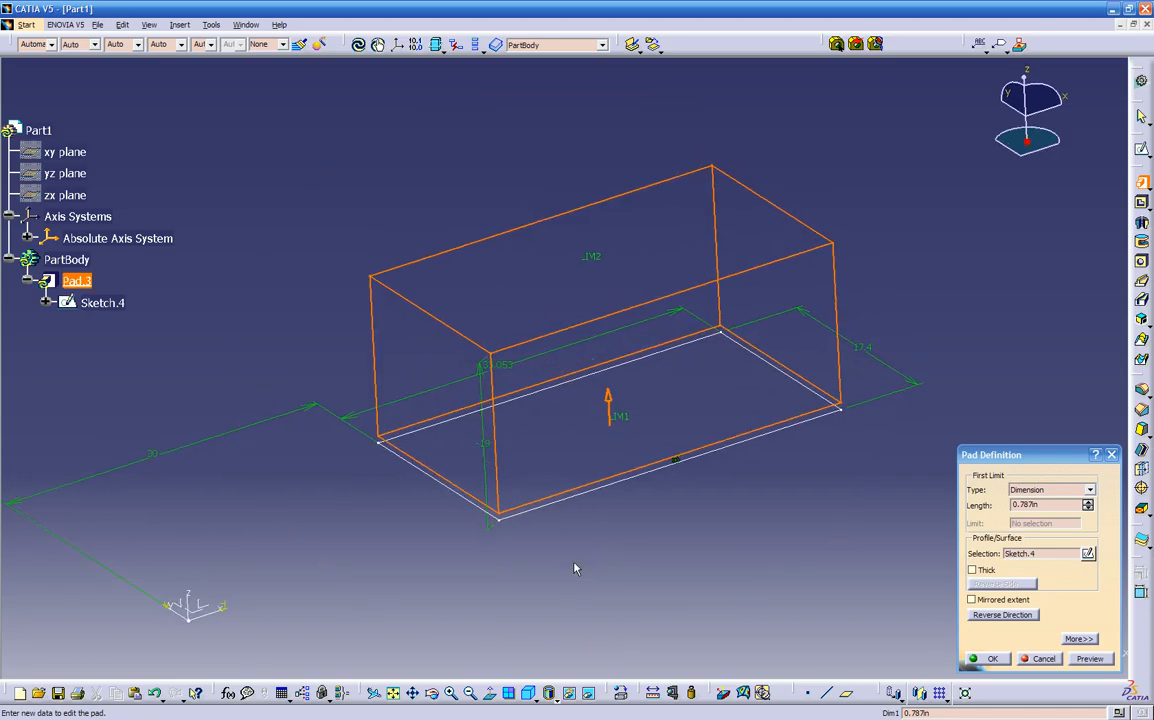
# Expand the pad definition and set the second limit's length to 0 in.
pyautogui.click(1078, 638)
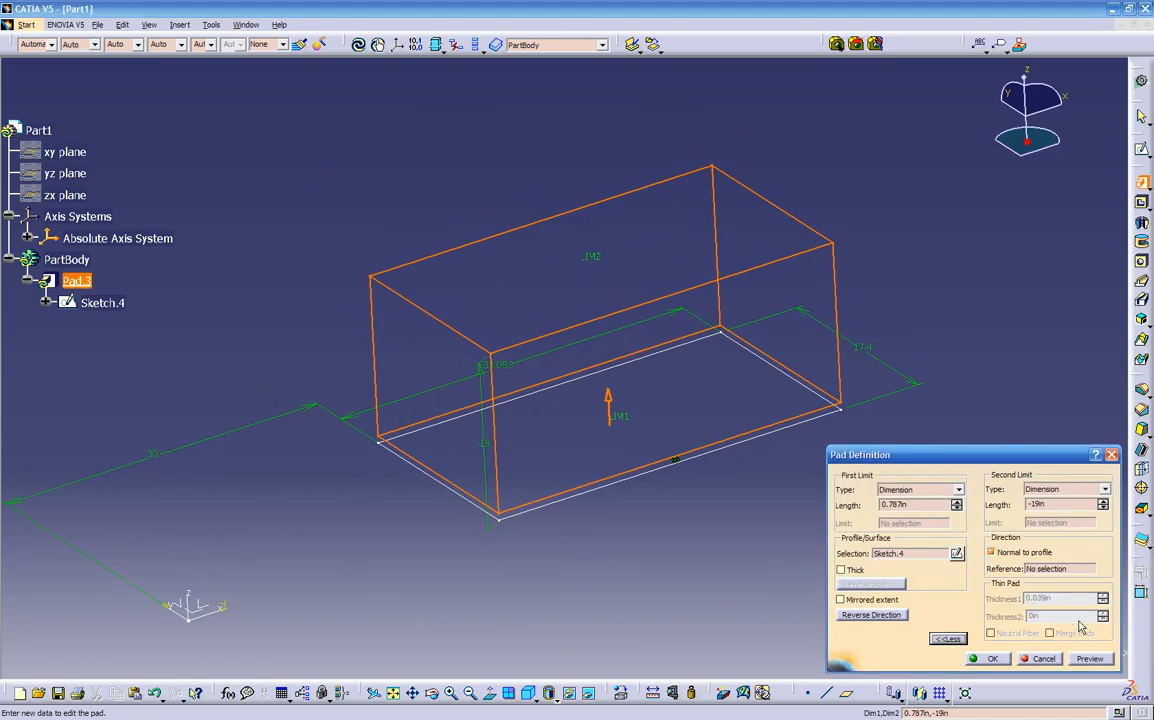
pyautogui.moveTo(618, 463); pyautogui.dragTo(558, 498, button='middle')
pyautogui.moveTo(1063, 505); pyautogui.dragTo(965, 525)
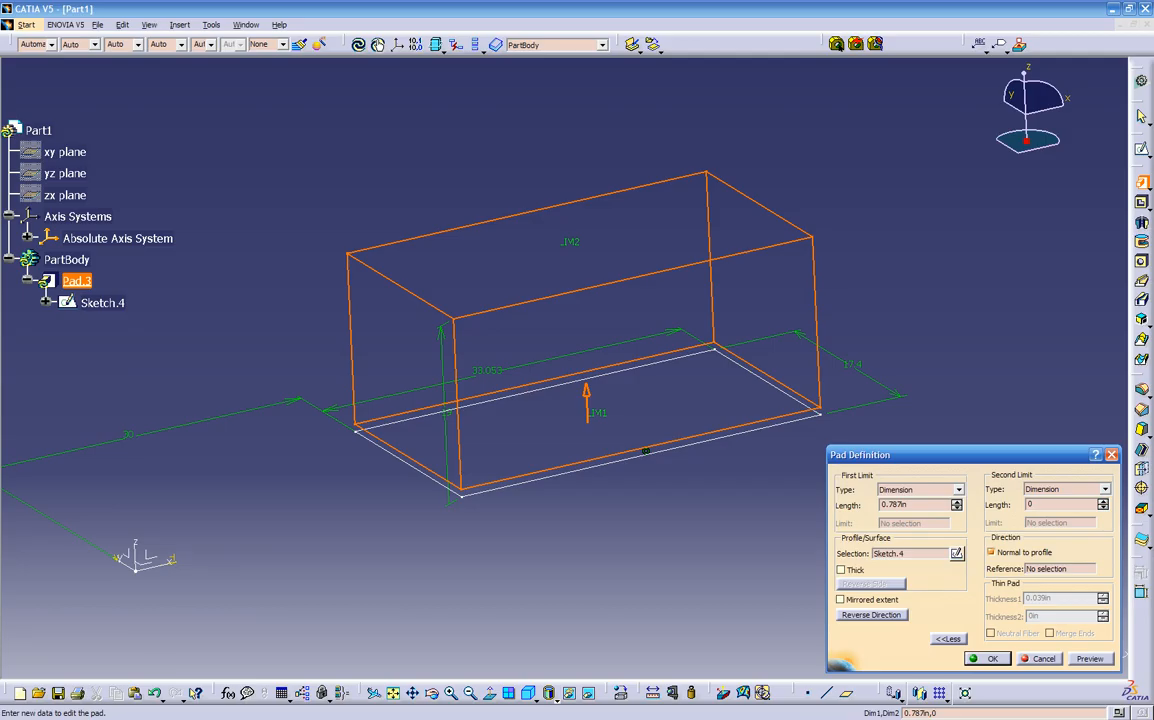
pyautogui.write('0')
pyautogui.click(1080, 661)
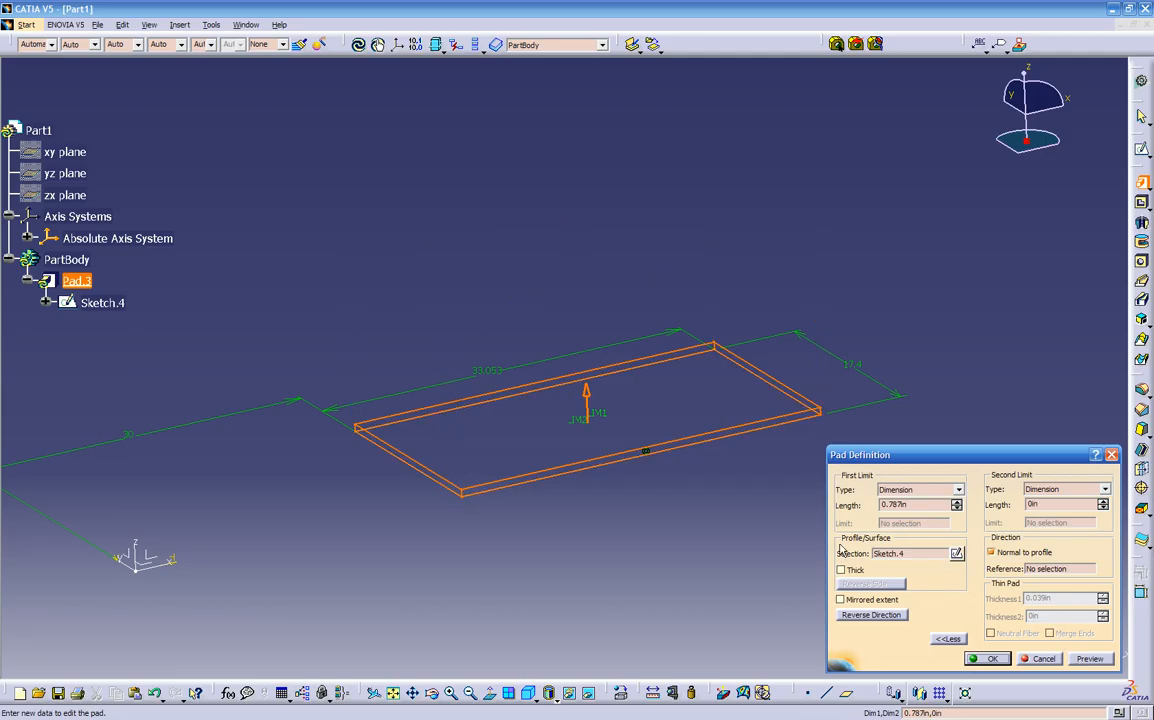
# Raise the pad's first limit to about 17 in, adjust its length, and create the solid block.
pyautogui.moveTo(650, 480); pyautogui.dragTo(608, 503, button='middle')
pyautogui.moveTo(955, 505); pyautogui.dragTo(955, 505)
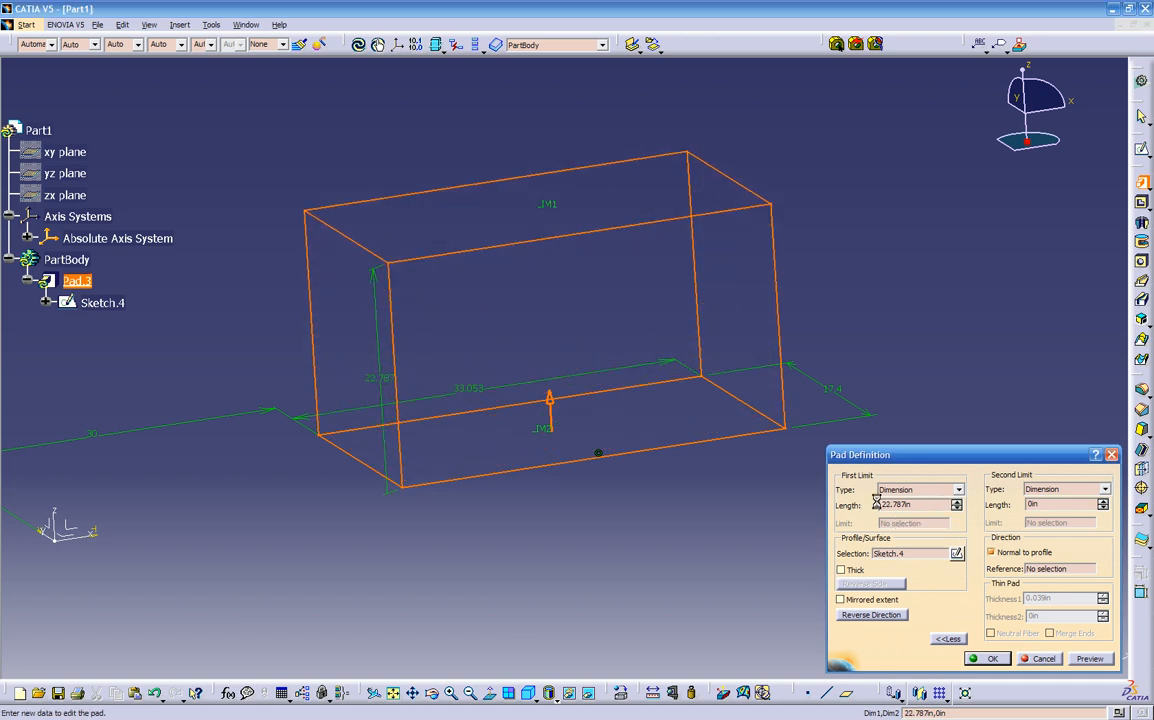
pyautogui.moveTo(551, 461); pyautogui.dragTo(535, 259, button='middle')
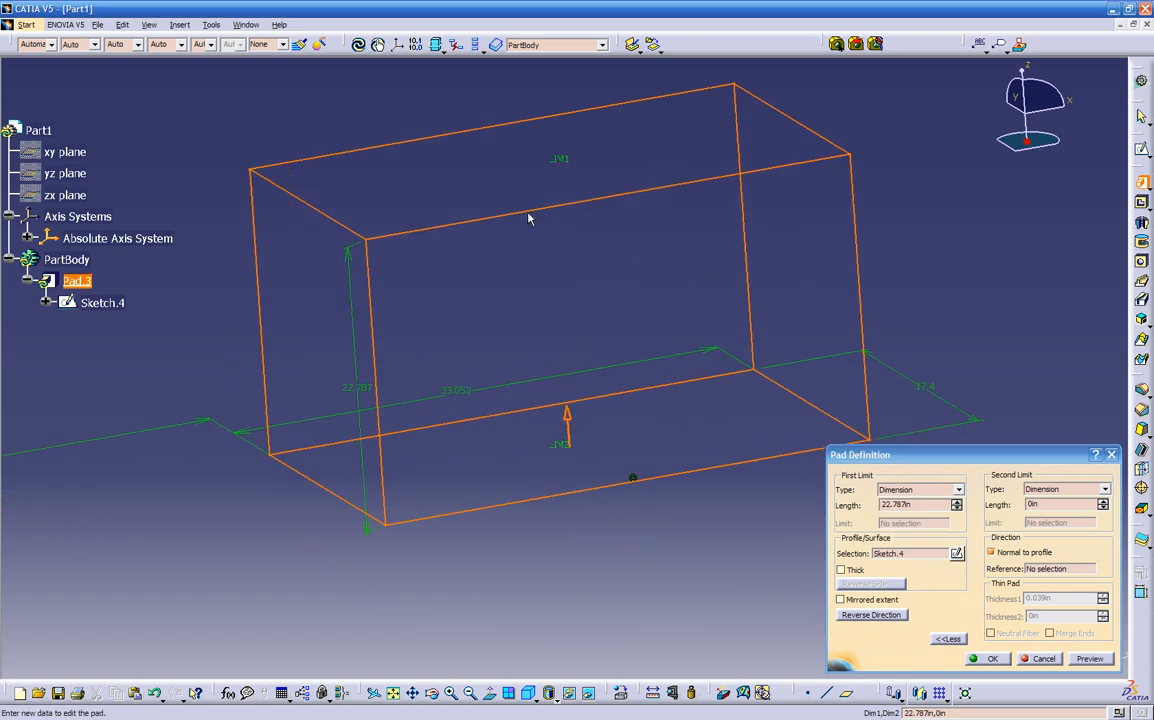
pyautogui.moveTo(557, 162); pyautogui.dragTo(580, 235)
pyautogui.moveTo(662, 448); pyautogui.dragTo(804, 452, button='middle')
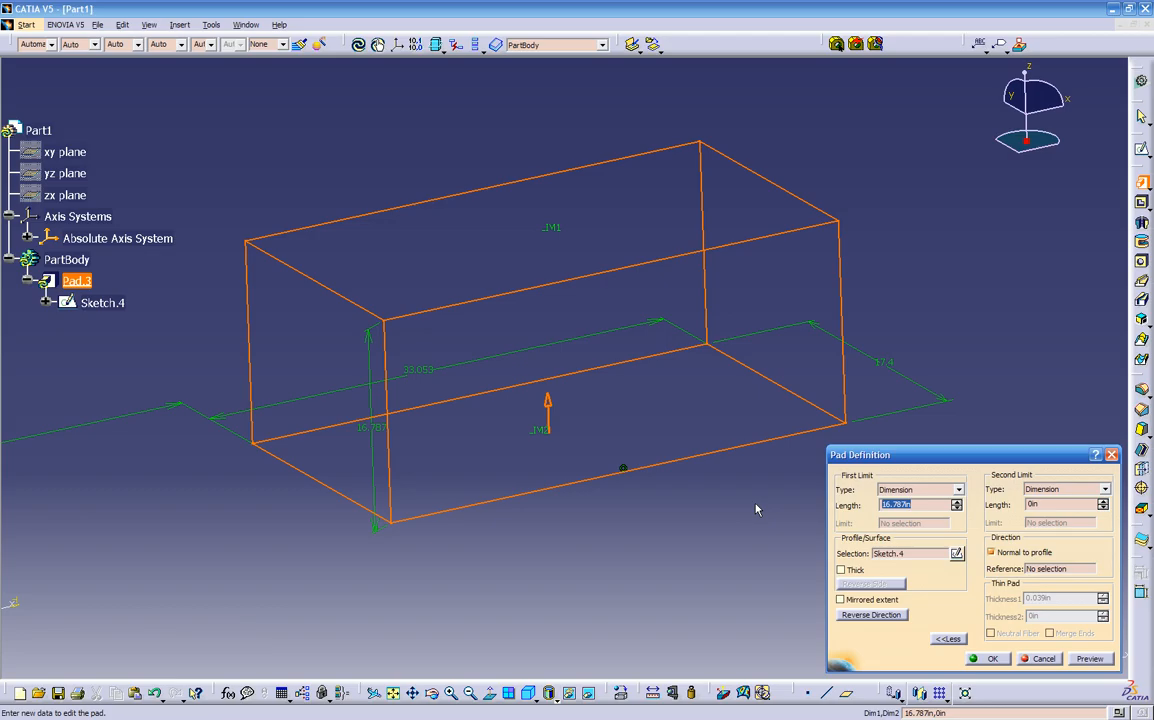
pyautogui.press('Return')
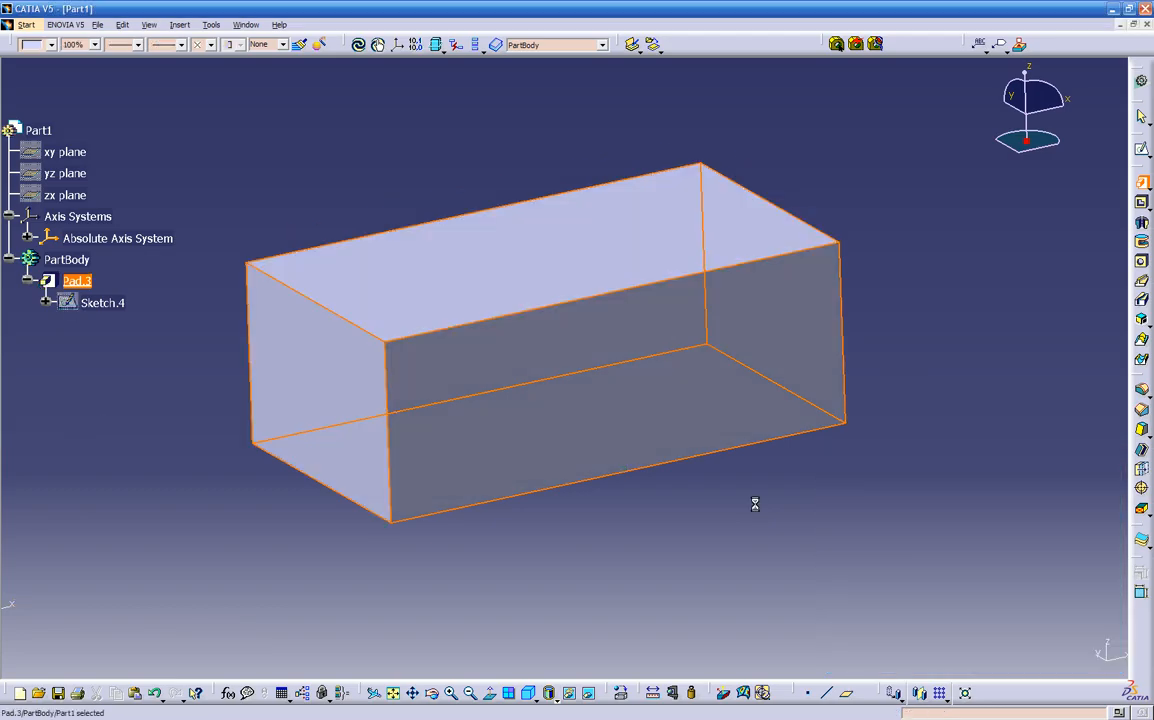
pyautogui.click(613, 520)
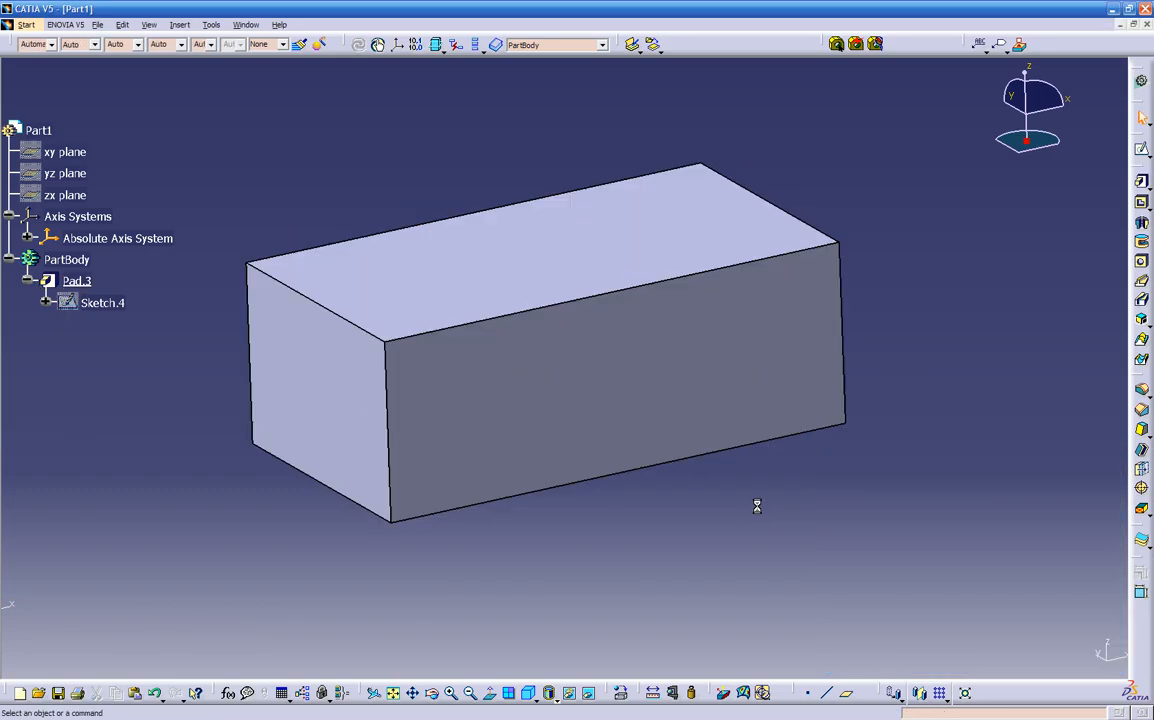
# Swap to the hidden space to view the hidden sketch and planes, and return to the visible space.
pyautogui.moveTo(613, 520); pyautogui.dragTo(888, 532, button='middle')
pyautogui.moveTo(743, 522); pyautogui.dragTo(411, 502, button='middle')
pyautogui.moveTo(517, 479); pyautogui.dragTo(716, 399, button='middle')
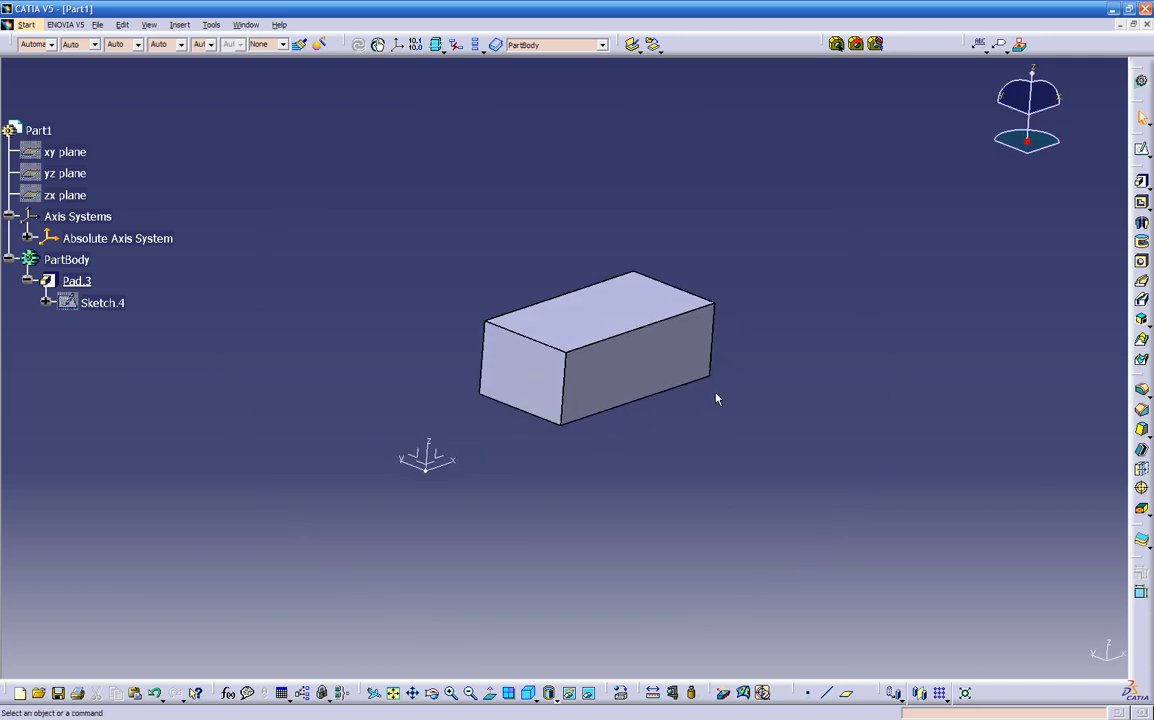
pyautogui.moveTo(622, 434); pyautogui.dragTo(536, 507, button='middle')
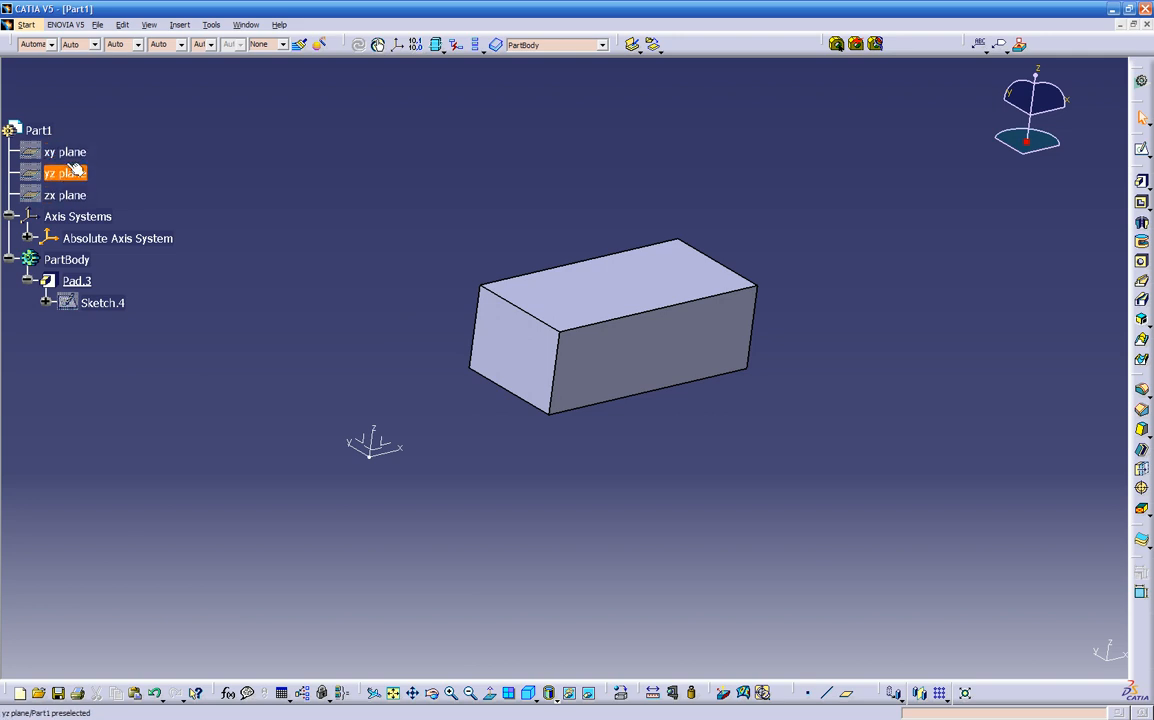
pyautogui.click(589, 693)
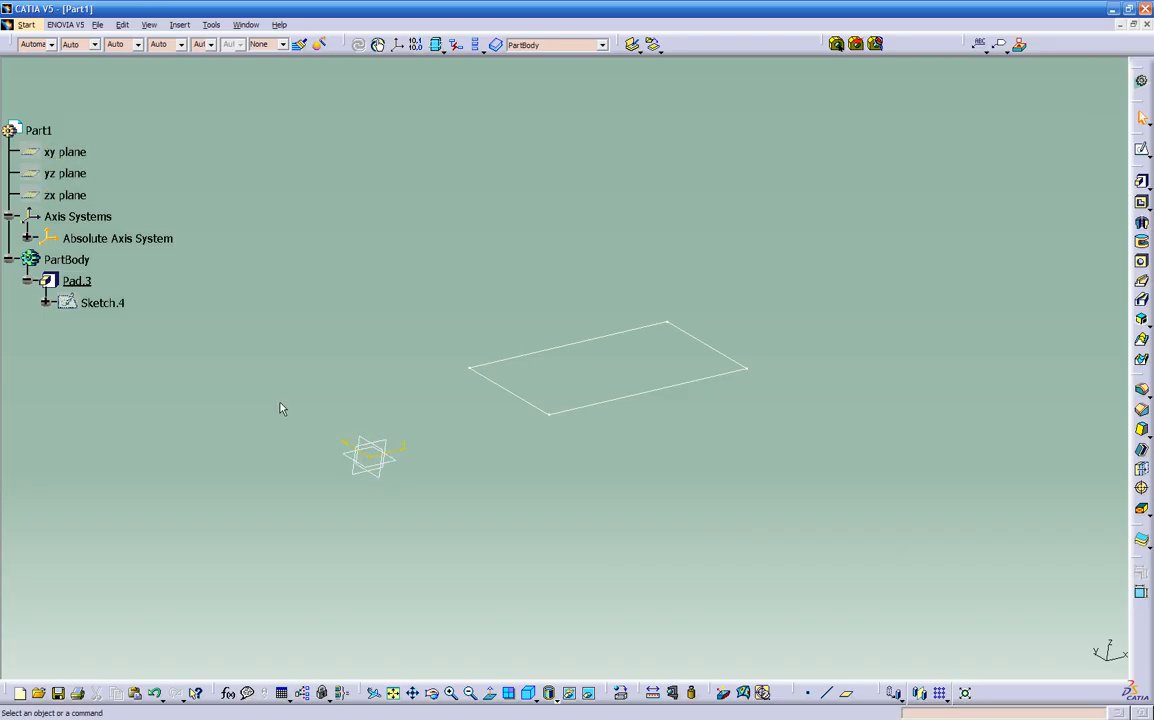
pyautogui.click(588, 692)
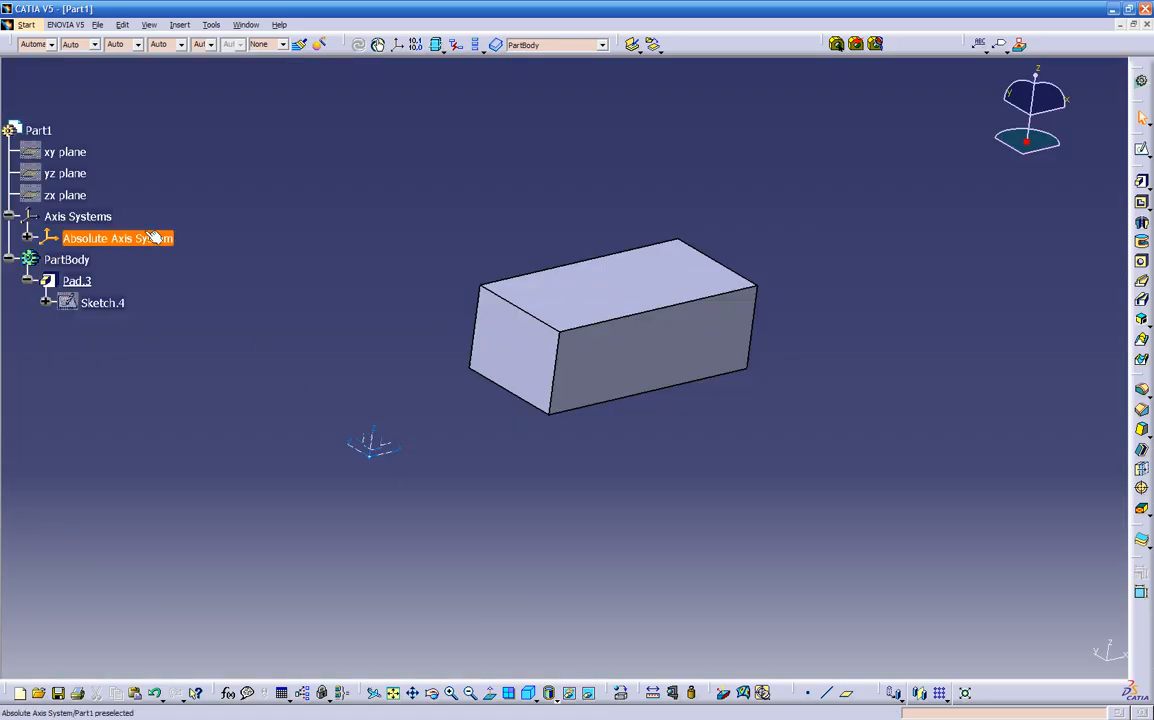
# Unhide the xy plane, view it beside the block from several angles, and hide it again.
pyautogui.rightClick(72, 153)
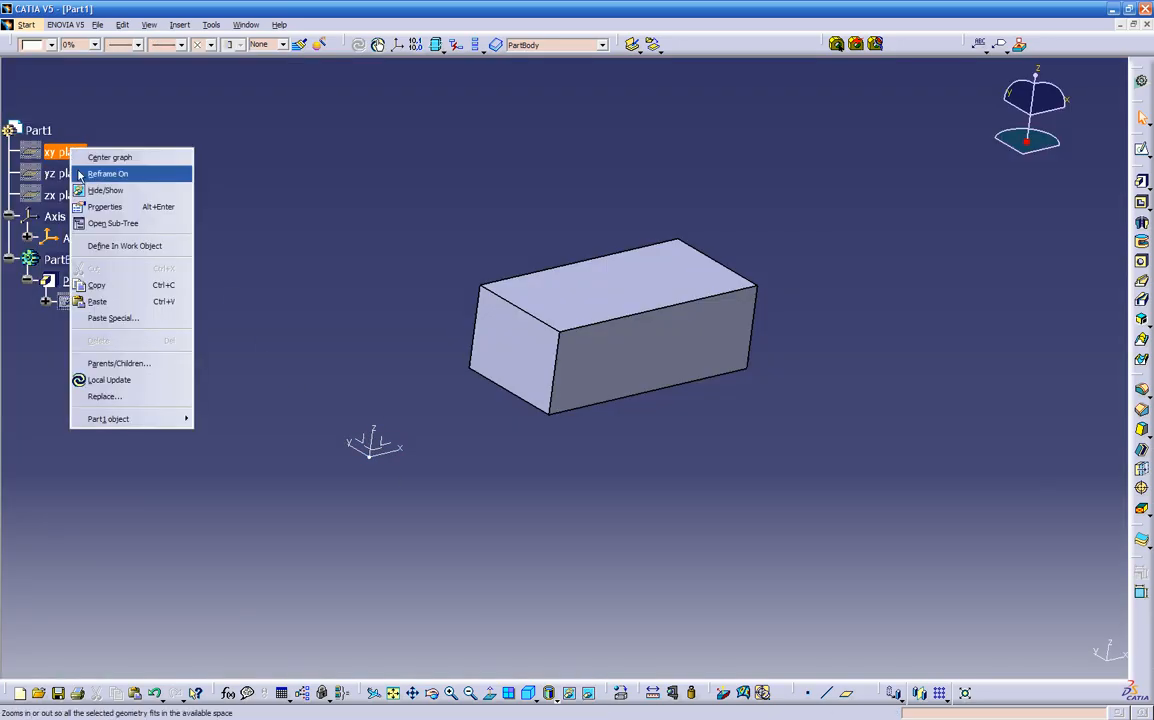
pyautogui.click(90, 190)
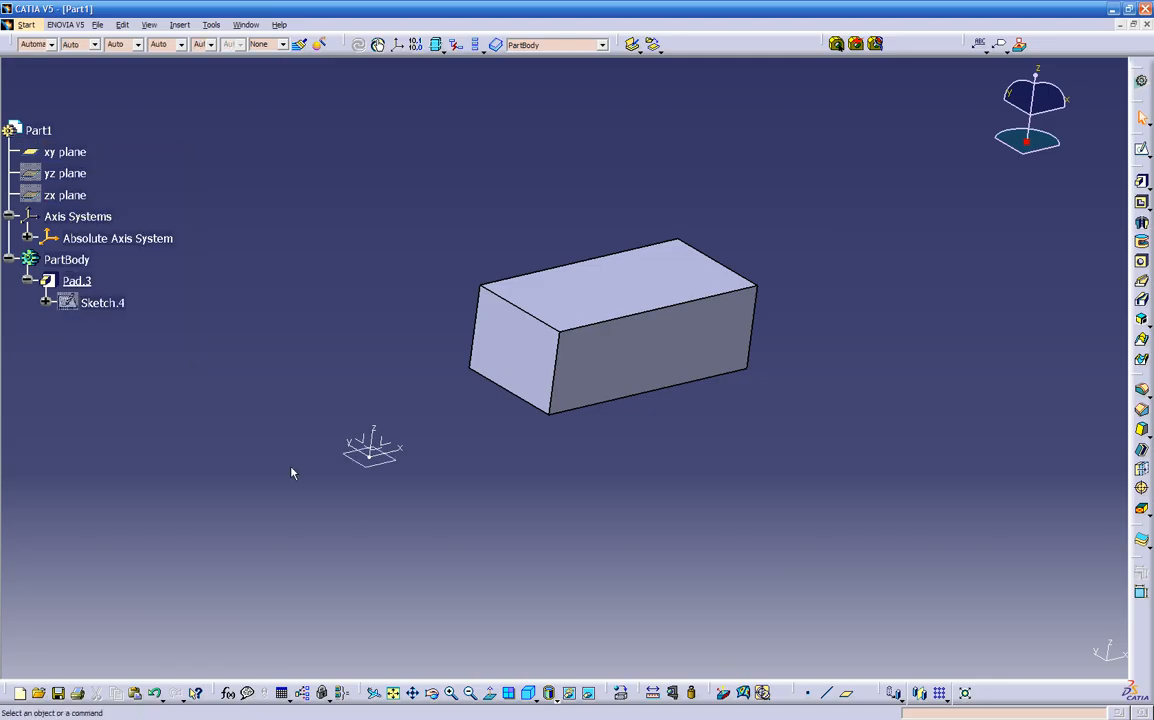
pyautogui.moveTo(425, 535); pyautogui.dragTo(724, 543, button='middle')
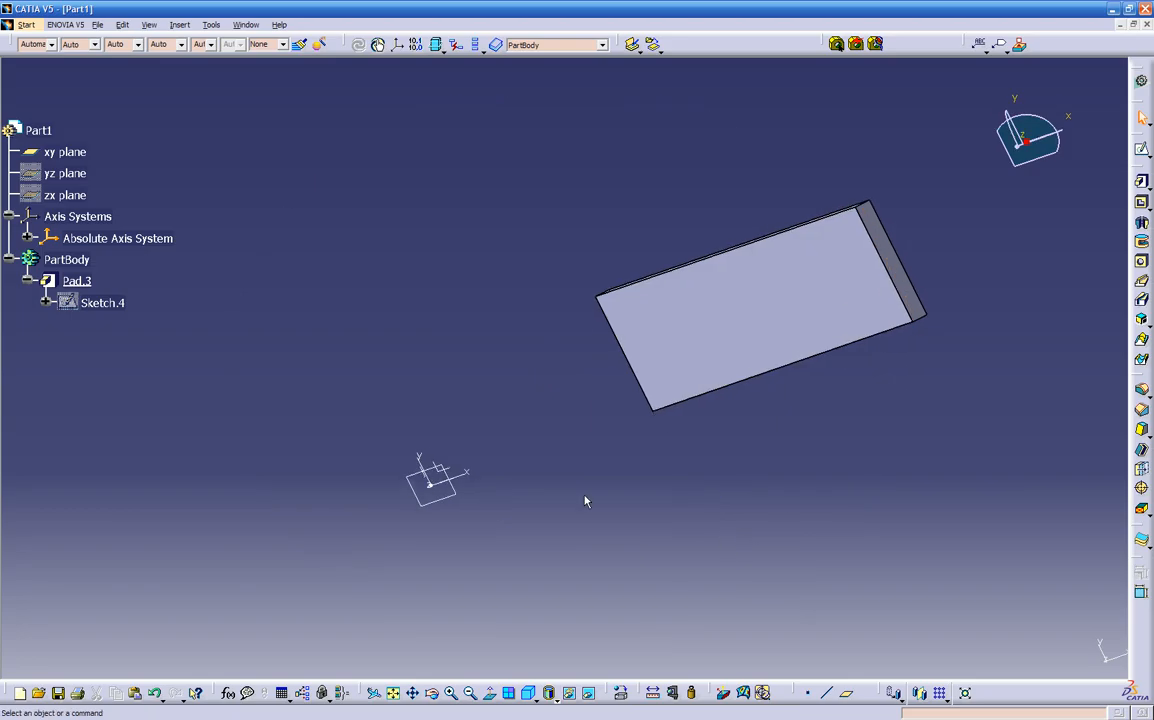
pyautogui.moveTo(403, 507); pyautogui.dragTo(405, 350, button='middle')
pyautogui.moveTo(487, 646); pyautogui.dragTo(520, 450, button='middle')
pyautogui.click(64, 152)
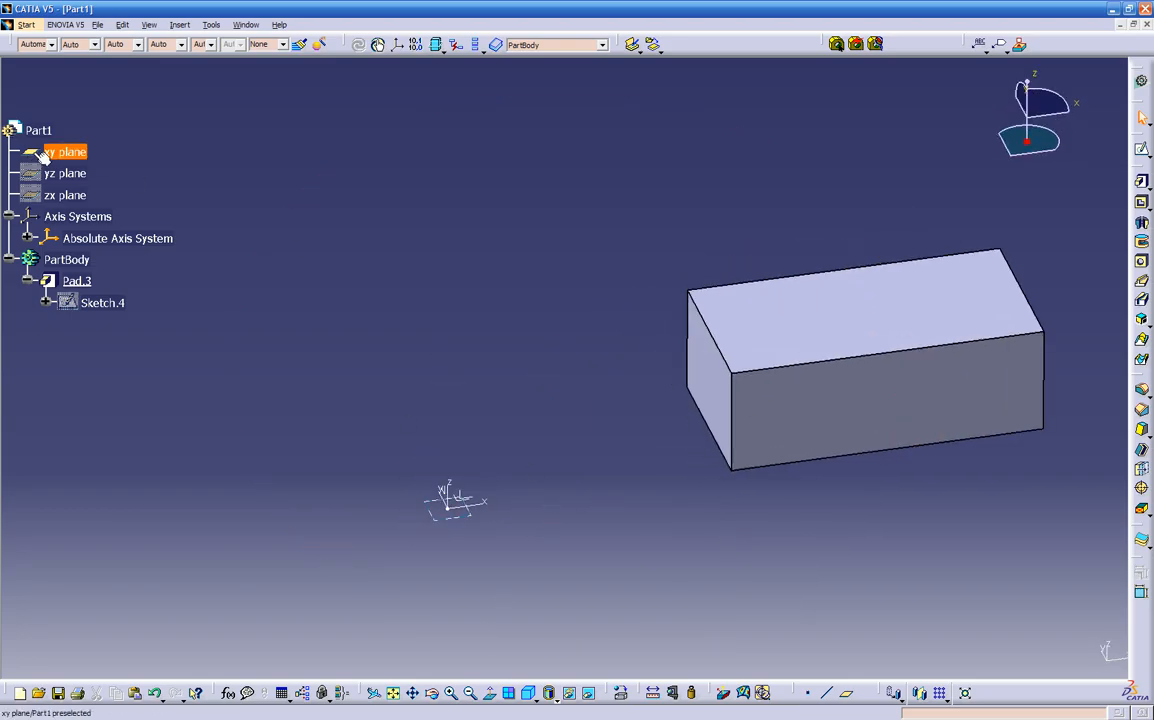
pyautogui.rightClick(64, 152)
pyautogui.click(66, 192)
# Highlight the Absolute Axis System, view it beside the block from several angles, and check the hidden space before returning to the visible space.
pyautogui.moveTo(283, 355); pyautogui.dragTo(307, 415, button='middle')
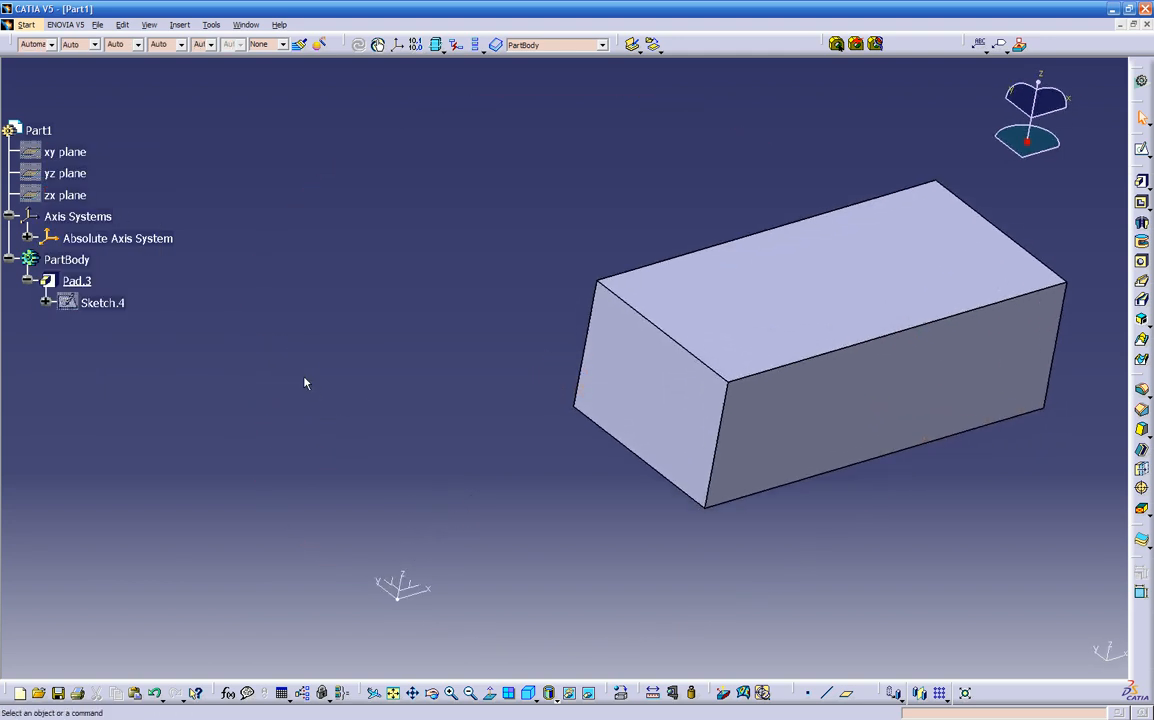
pyautogui.click(110, 238)
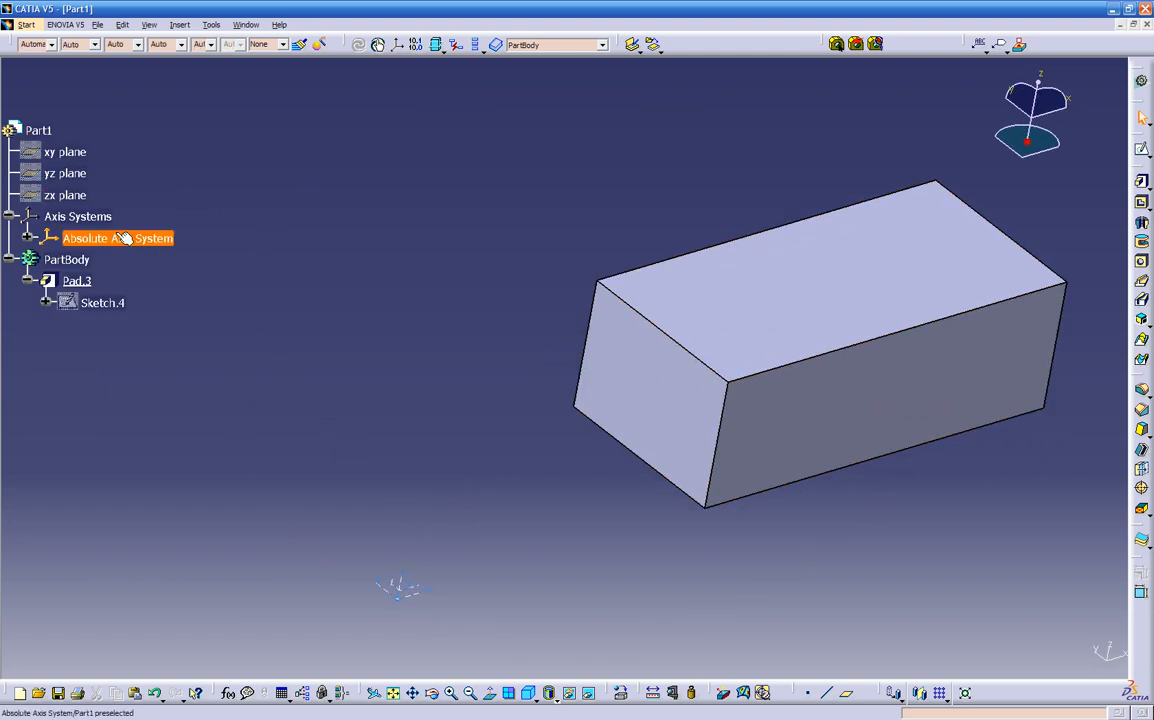
pyautogui.moveTo(541, 496); pyautogui.dragTo(505, 395, button='middle')
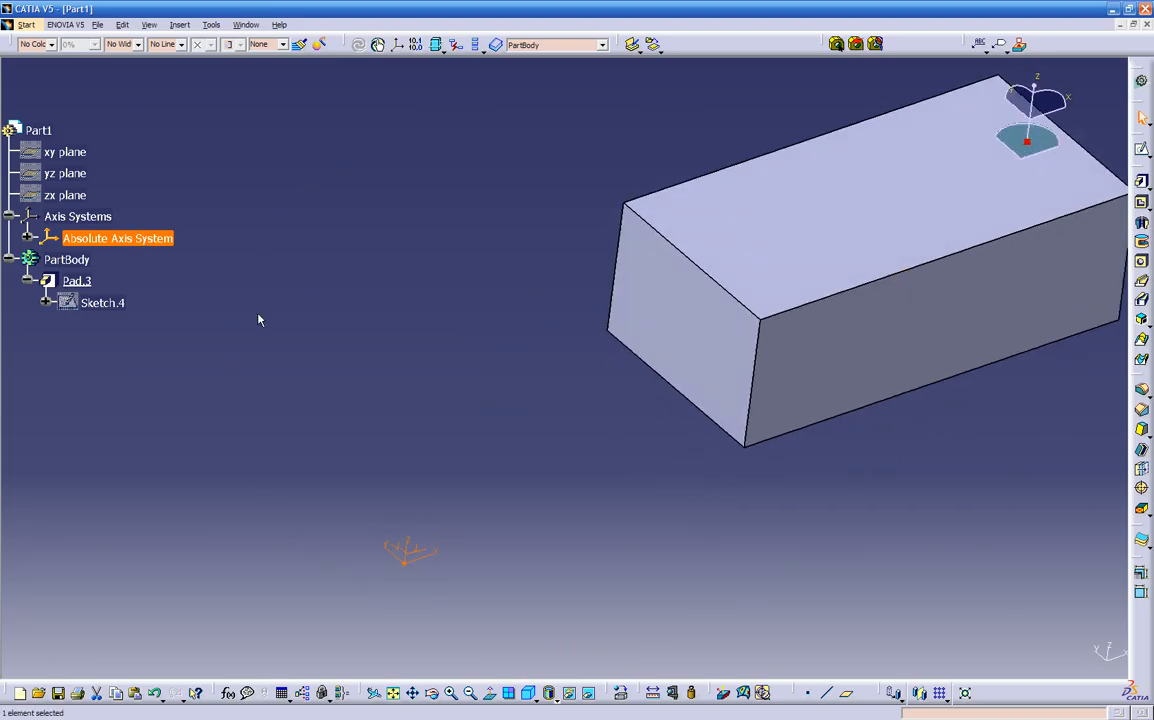
pyautogui.moveTo(460, 366); pyautogui.dragTo(410, 355, button='middle')
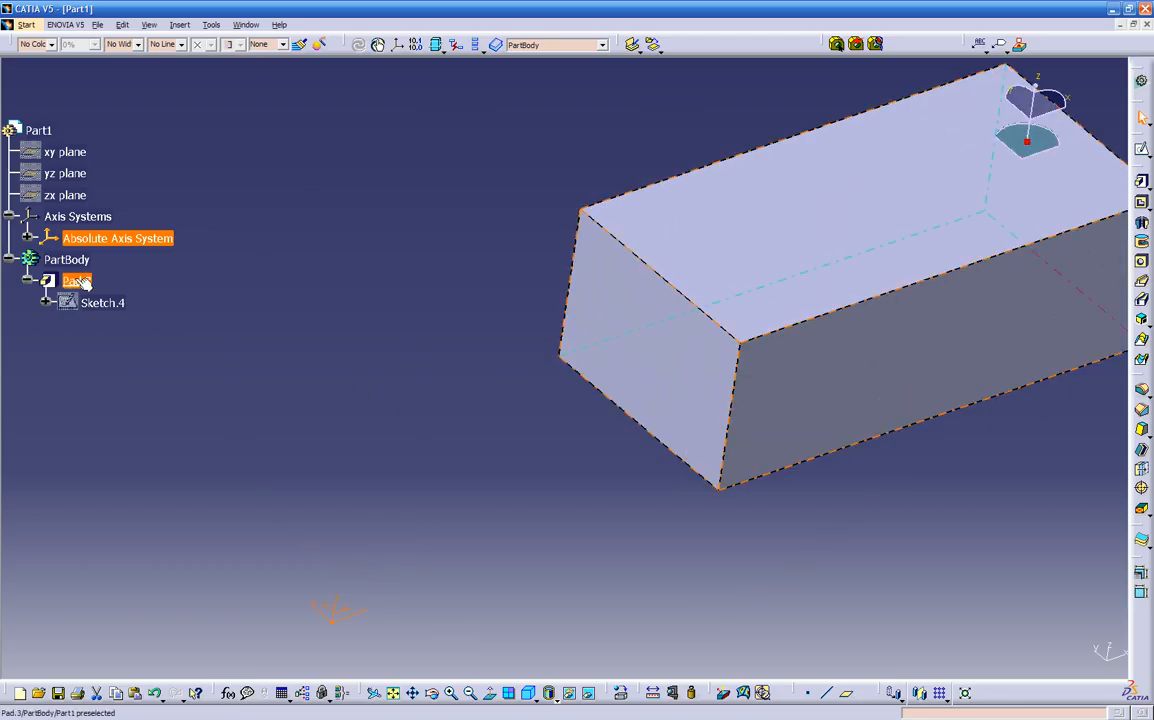
pyautogui.moveTo(565, 380)
pyautogui.mouseDown(button='middle')
pyautogui.moveTo(657, 373)
pyautogui.moveTo(613, 389)
pyautogui.moveTo(672, 342)
pyautogui.moveTo(690, 345)
pyautogui.mouseUp(button='middle')
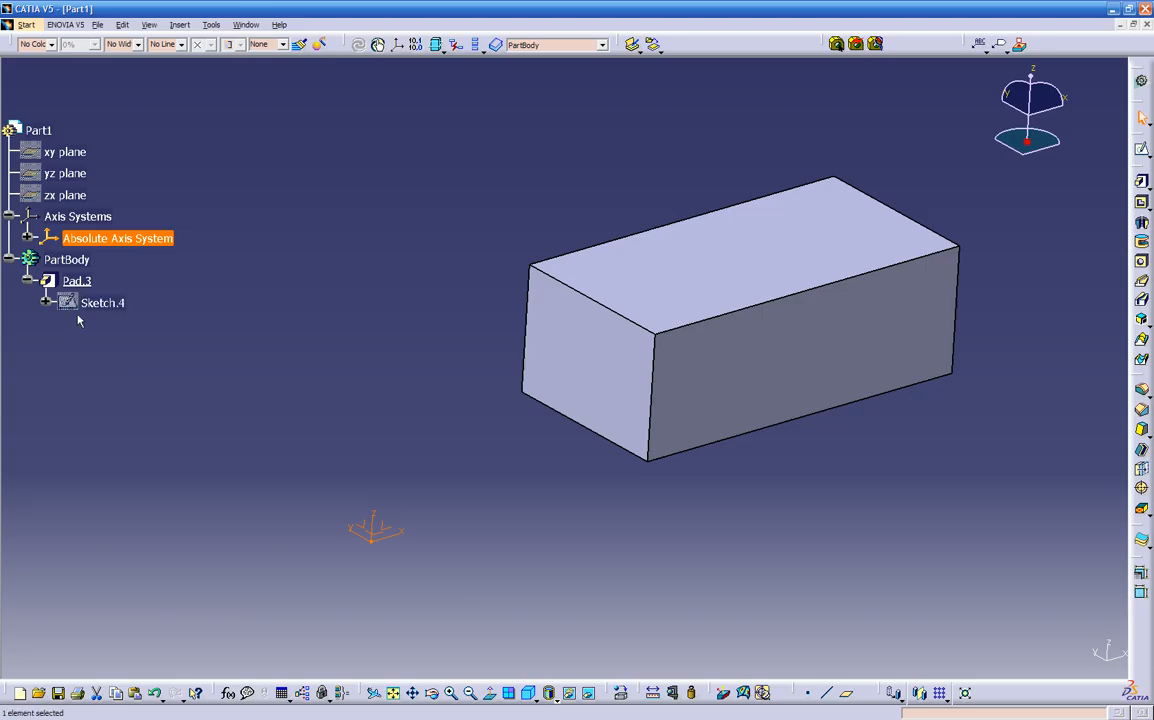
pyautogui.moveTo(521, 427); pyautogui.dragTo(714, 459, button='middle')
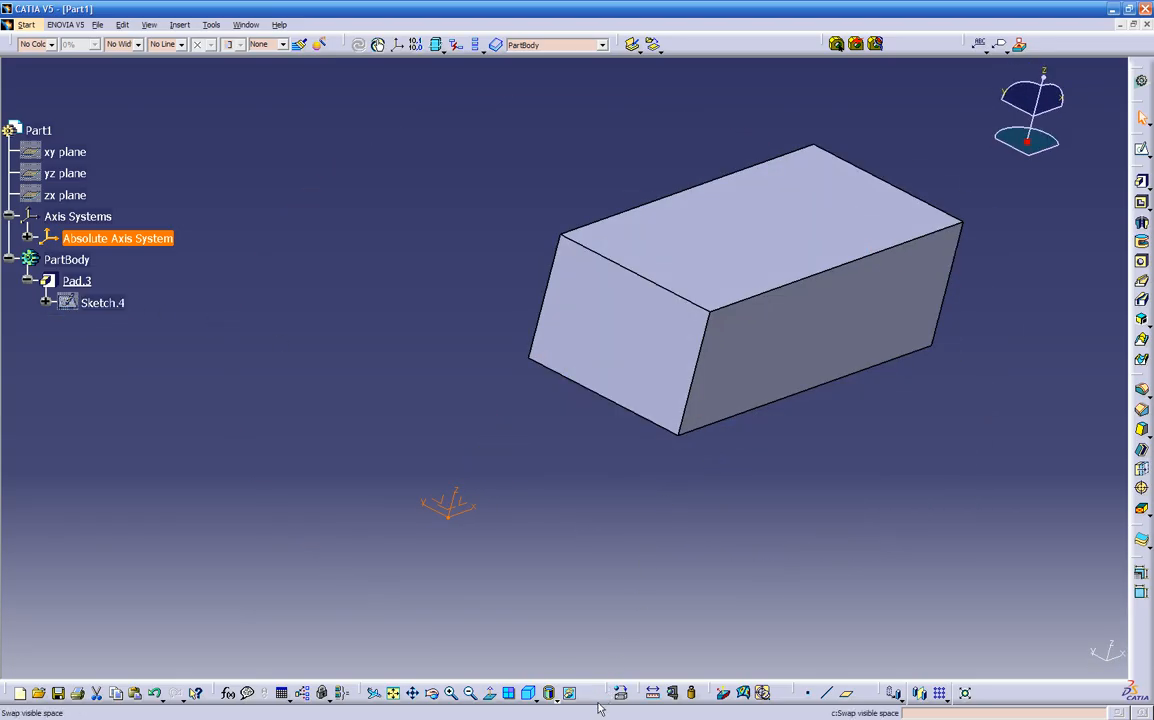
pyautogui.click(588, 694)
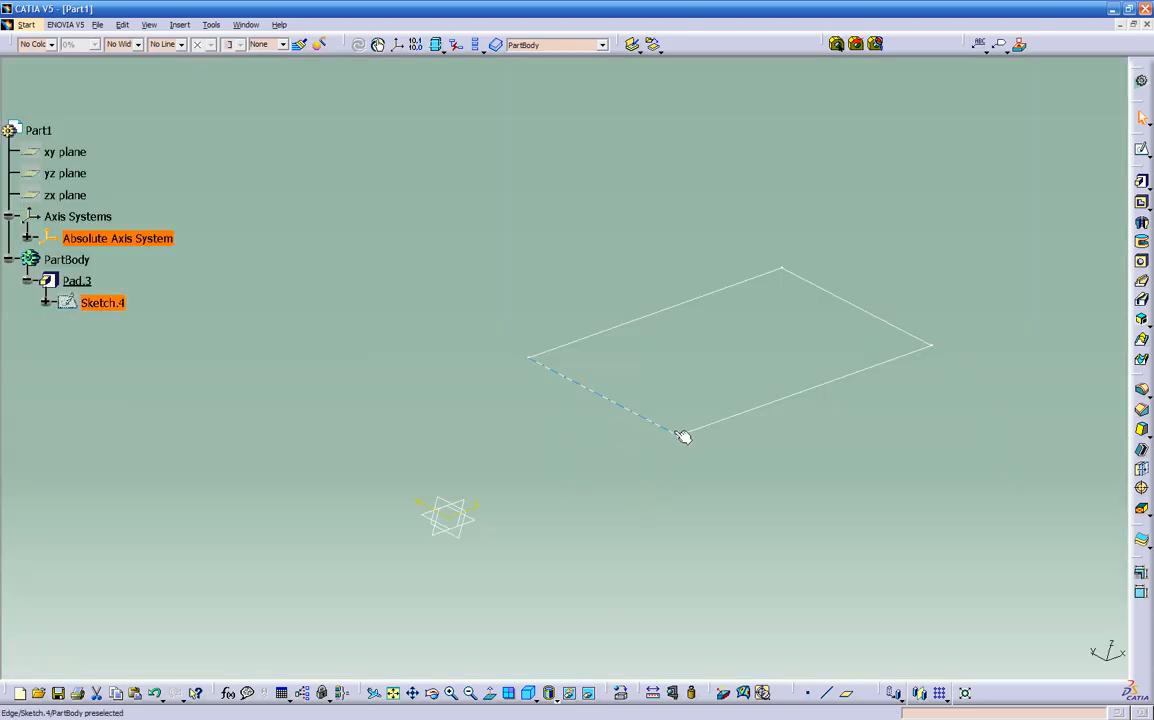
pyautogui.click(590, 694)
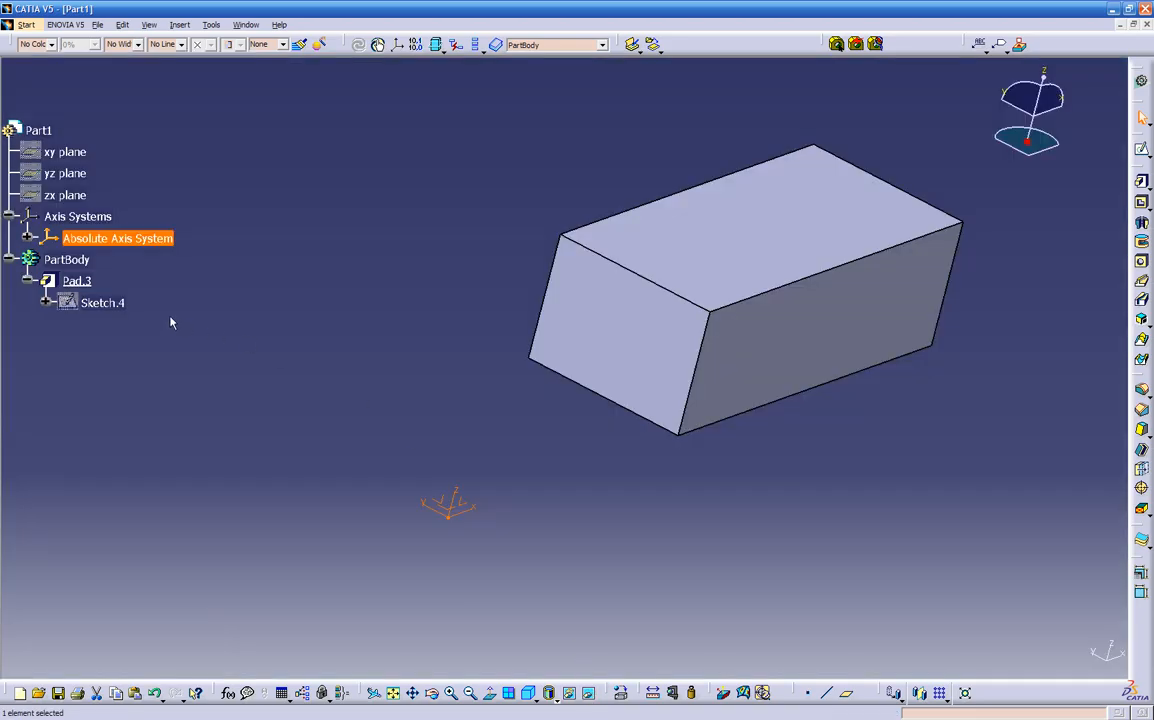
# Show the block's hidden sketch in the visible space and view its outline along the base of the solid.
pyautogui.rightClick(118, 305)
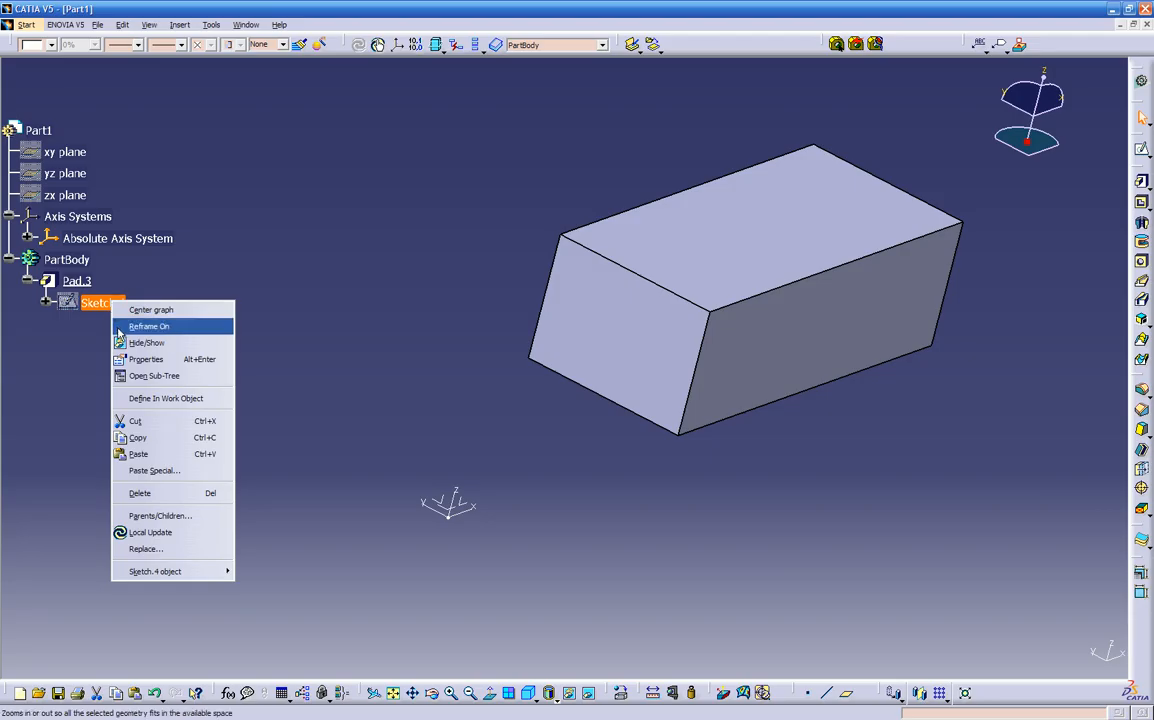
pyautogui.click(146, 343)
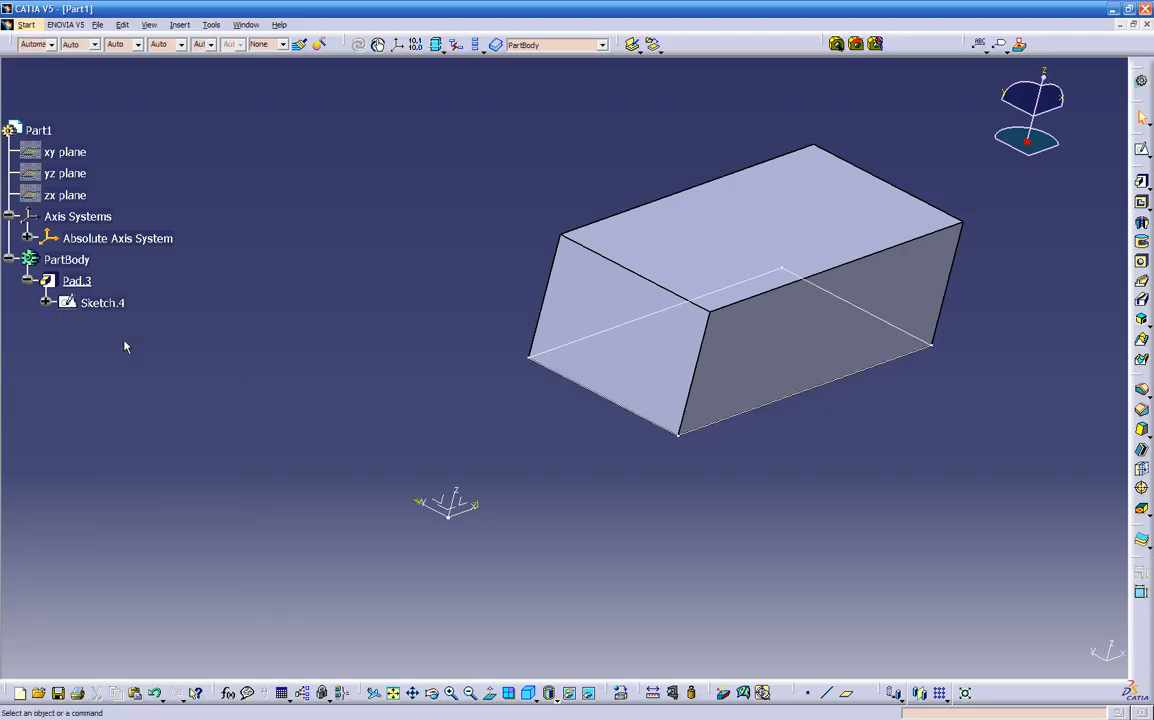
pyautogui.click(712, 432)
pyautogui.moveTo(706, 420)
pyautogui.mouseDown(button='middle')
pyautogui.moveTo(693, 531)
pyautogui.moveTo(631, 235)
pyautogui.moveTo(641, 383)
pyautogui.mouseUp(button='middle')
pyautogui.click(627, 517)
pyautogui.moveTo(627, 517)
pyautogui.mouseDown(button='middle')
pyautogui.moveTo(675, 530)
pyautogui.moveTo(557, 456)
pyautogui.mouseUp(button='middle')
# Rename the pad's sketch as "box test sketch" in its feature properties.
pyautogui.click(103, 303)
pyautogui.rightClick(104, 304)
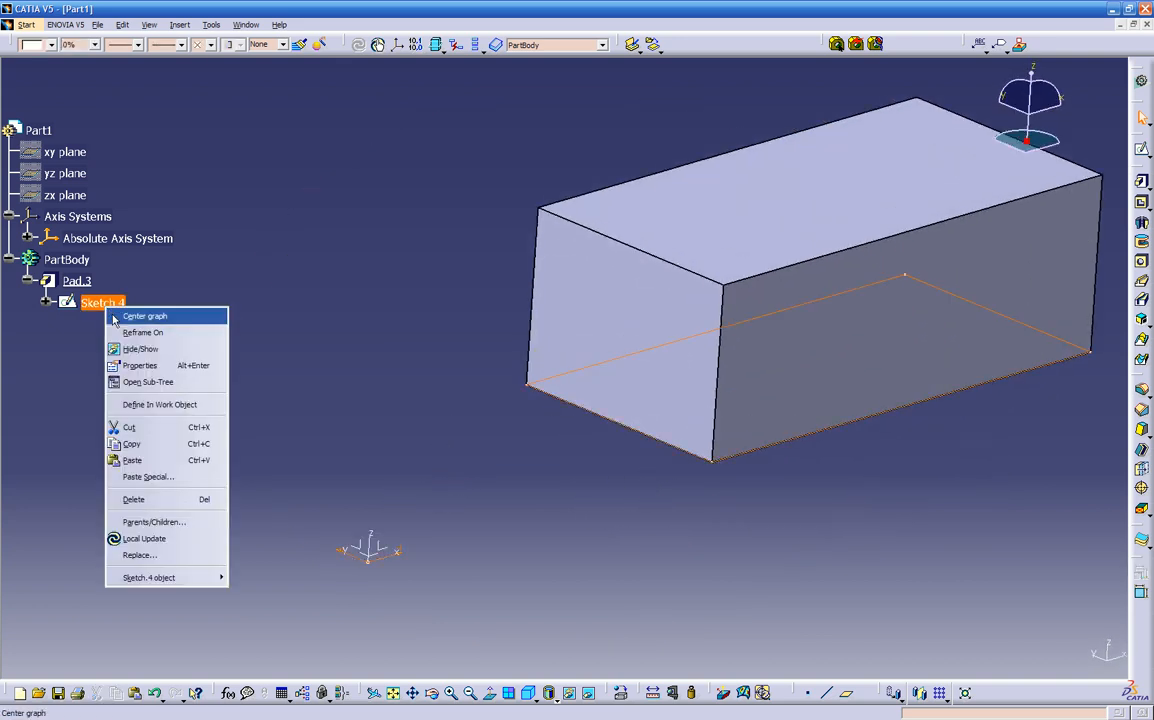
pyautogui.click(132, 366)
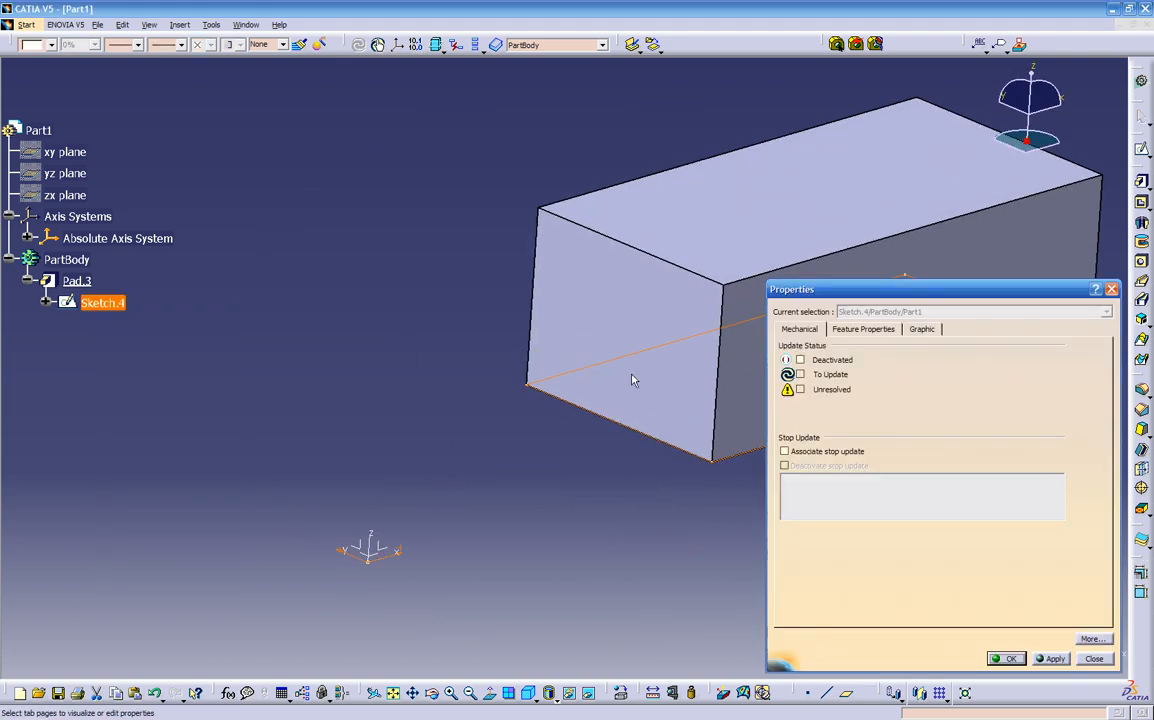
pyautogui.click(869, 333)
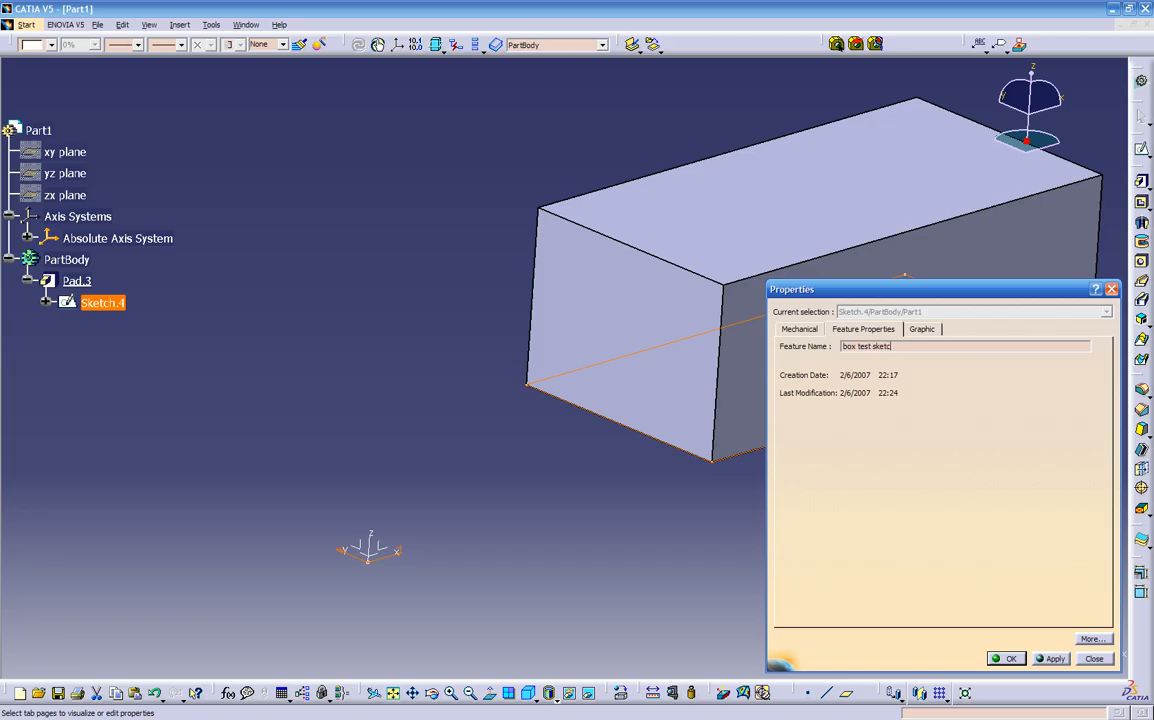
pyautogui.press('Return')
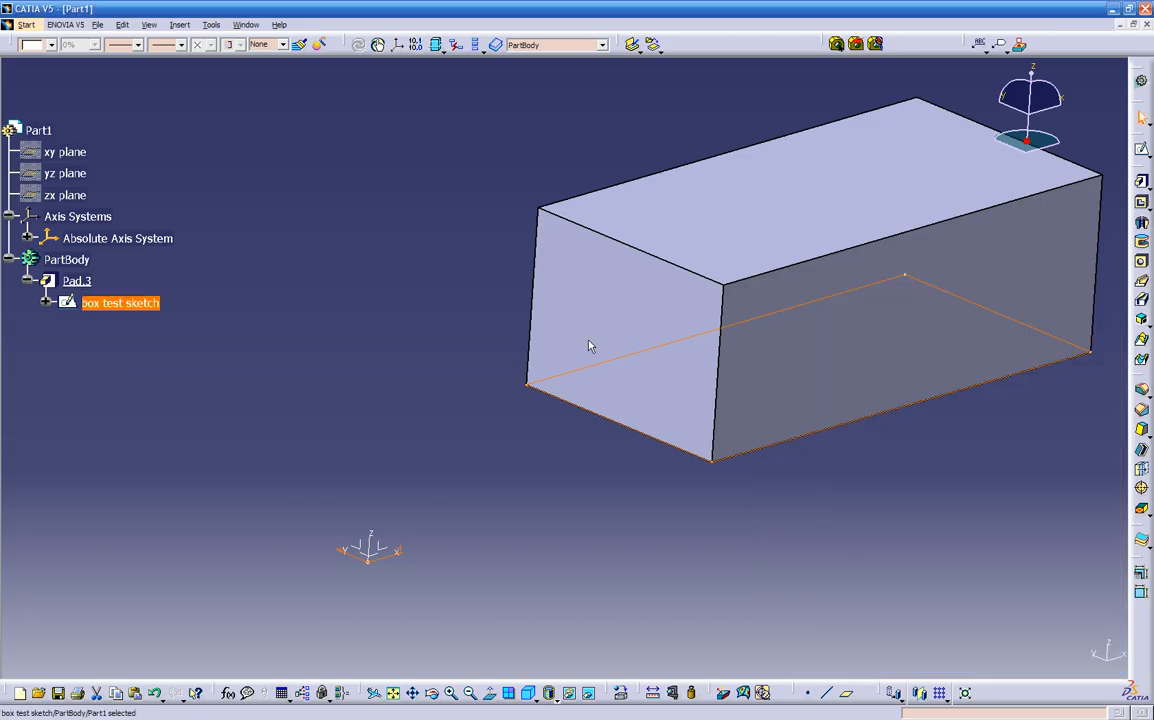
# Hide the sketch under the pad again.
pyautogui.click(440, 342)
pyautogui.click(135, 303)
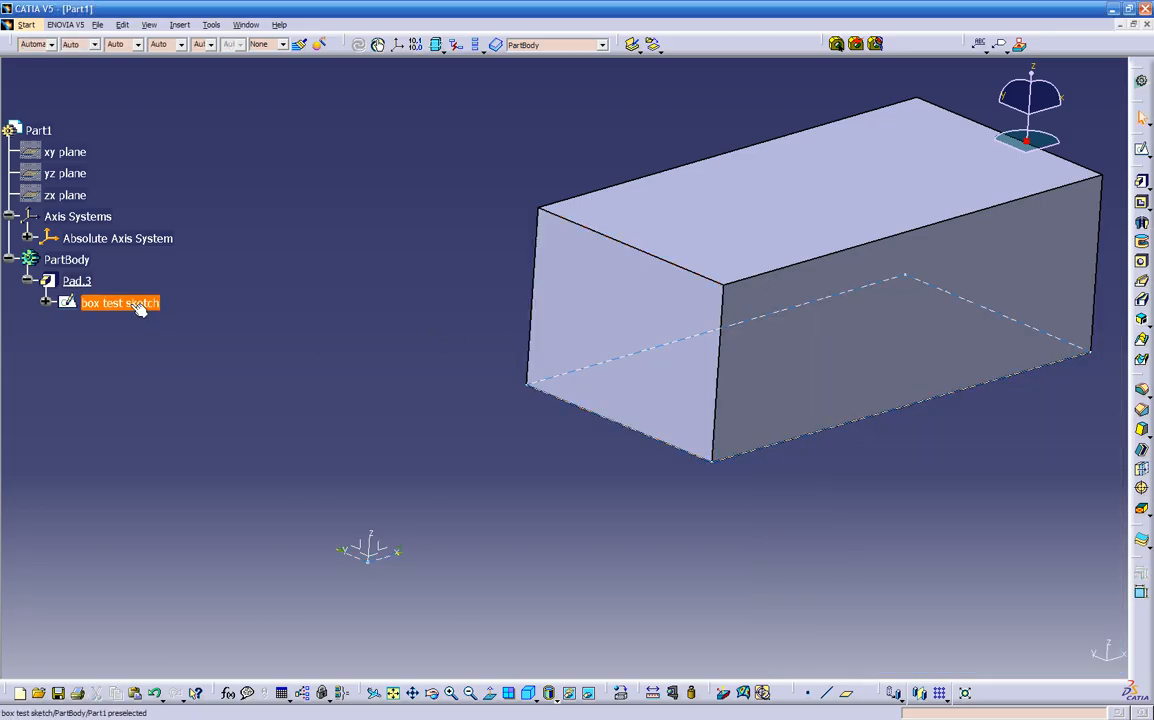
pyautogui.rightClick(138, 308)
pyautogui.click(172, 348)
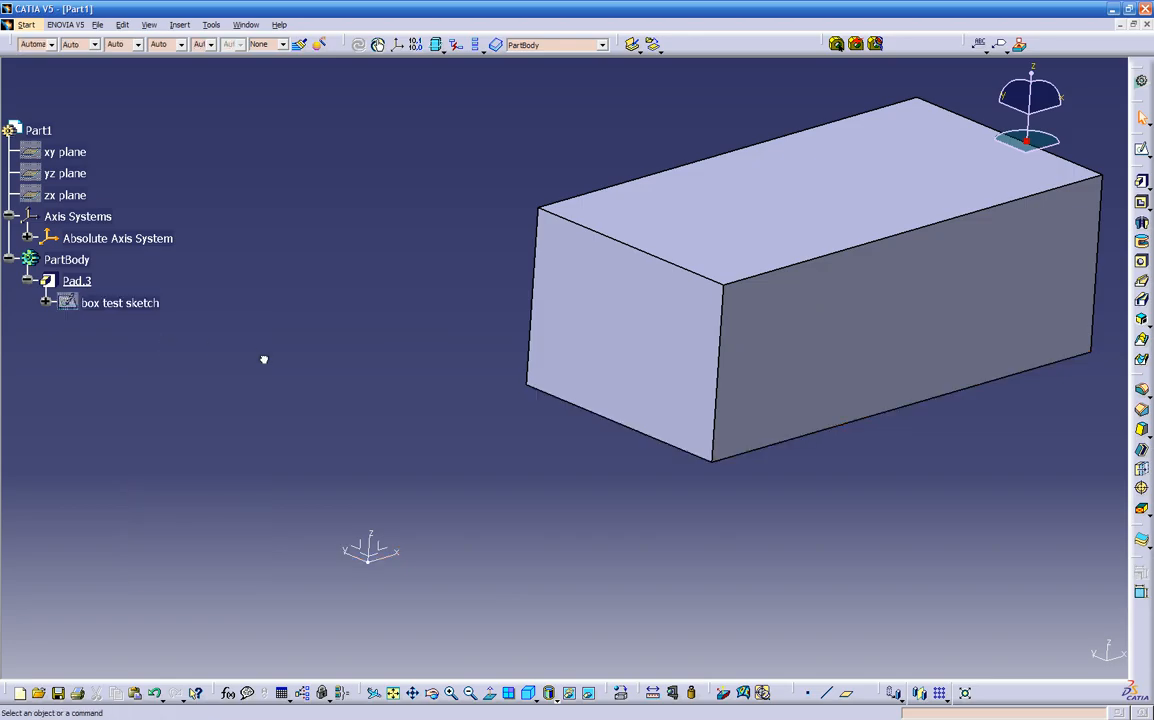
# Rename the block's pad with a name starting with "sample", and delete the pad together with its sketch.
pyautogui.click(77, 282)
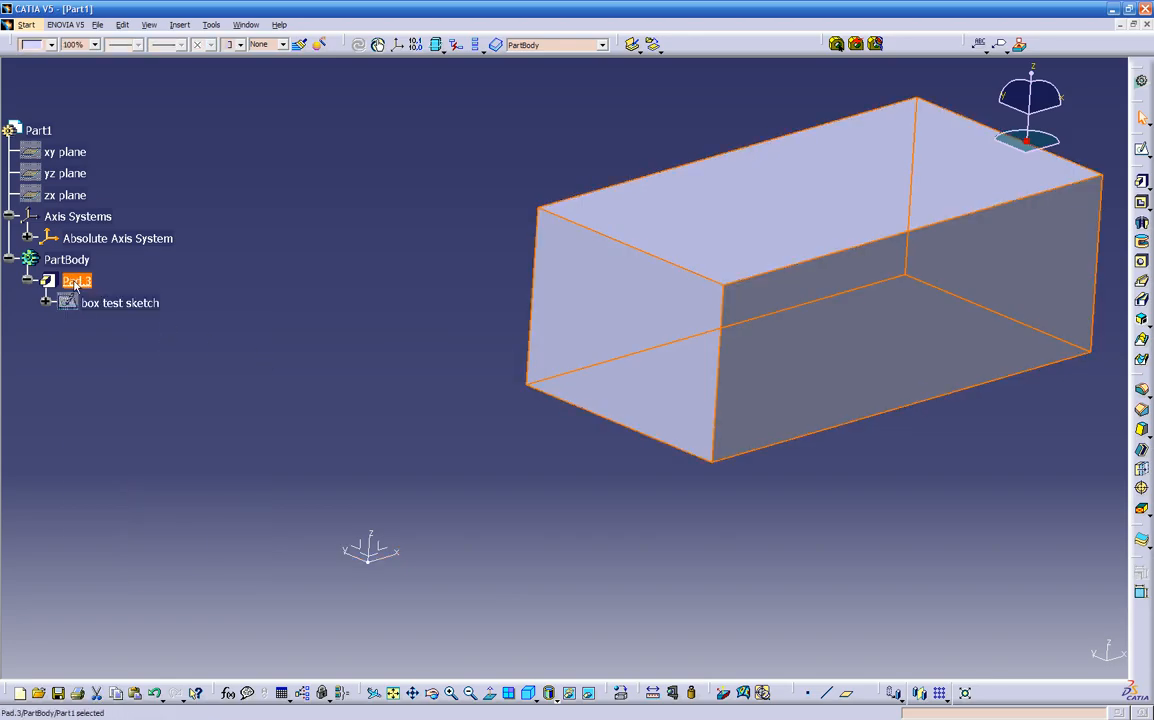
pyautogui.rightClick(76, 284)
pyautogui.click(110, 340)
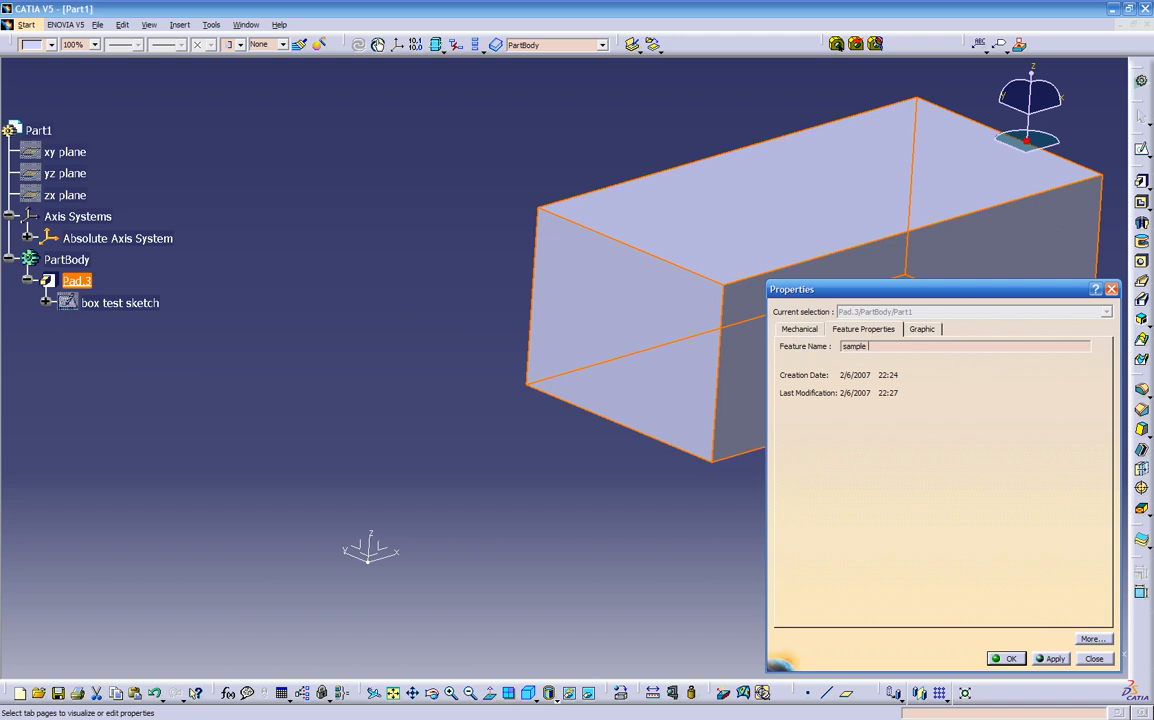
pyautogui.press('Return')
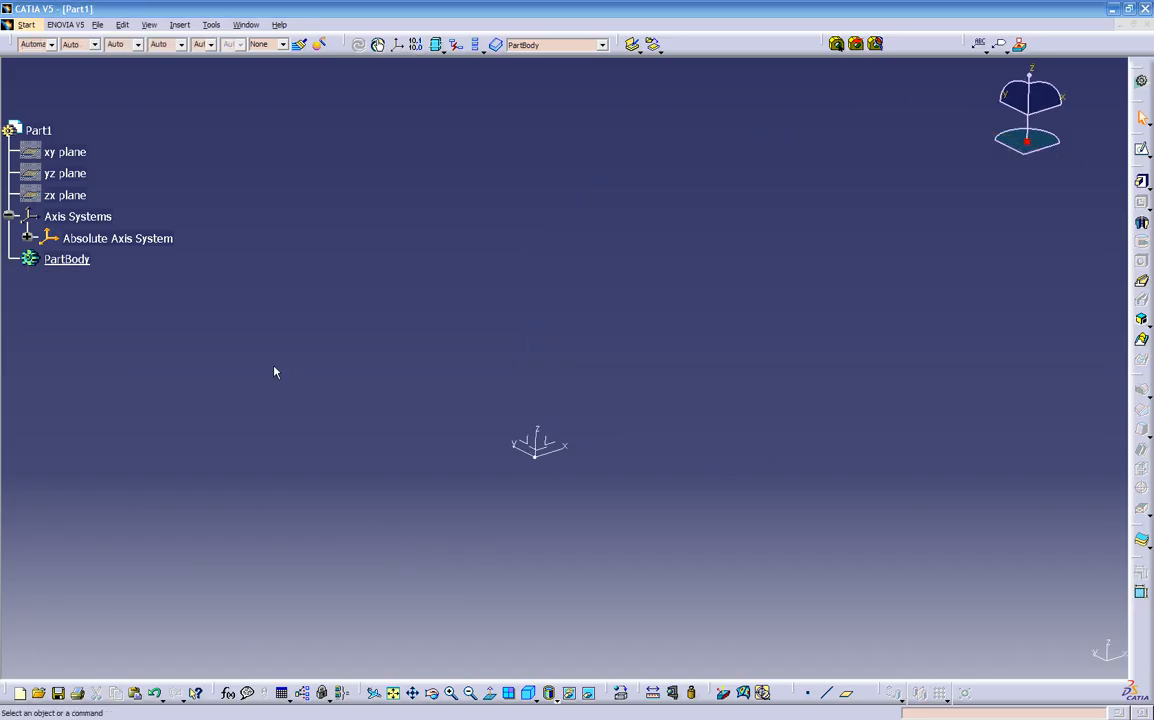
# Start a new sketch on the xy plane of the Absolute Axis System.
pyautogui.moveTo(620, 503)
pyautogui.mouseDown(button='middle')
pyautogui.moveTo(634, 468)
pyautogui.moveTo(608, 435)
pyautogui.moveTo(539, 475)
pyautogui.moveTo(309, 507)
pyautogui.moveTo(523, 420)
pyautogui.moveTo(688, 373)
pyautogui.moveTo(673, 412)
pyautogui.mouseUp(button='middle')
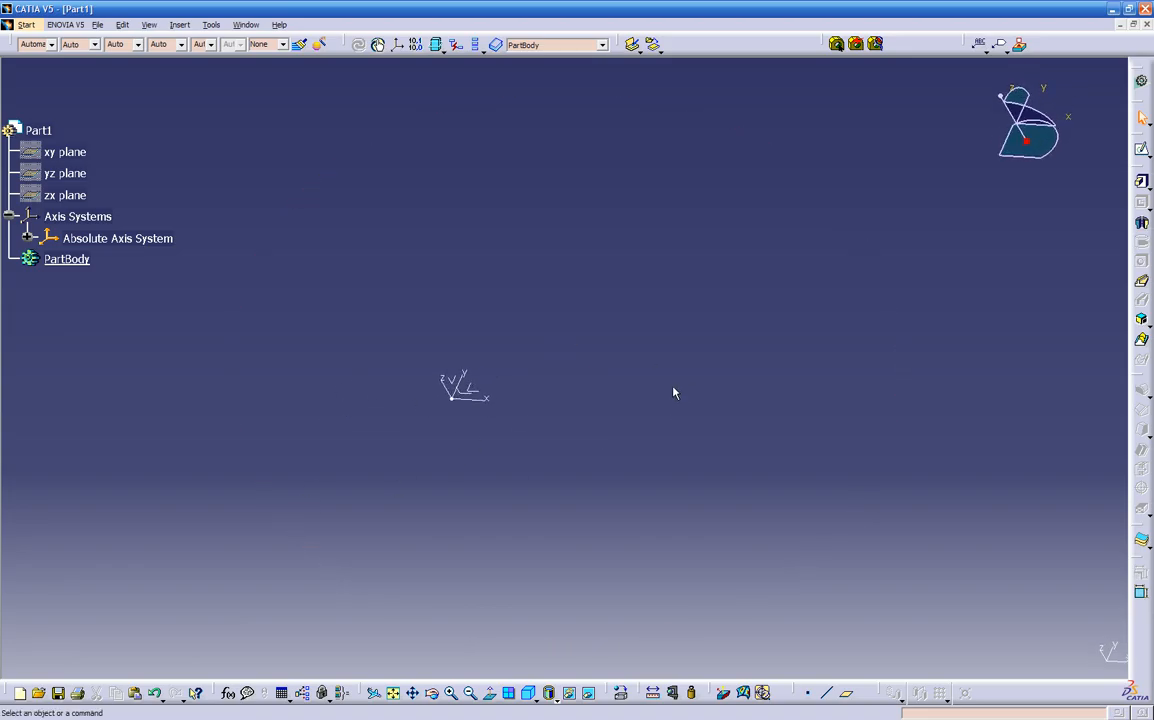
pyautogui.click(1141, 149)
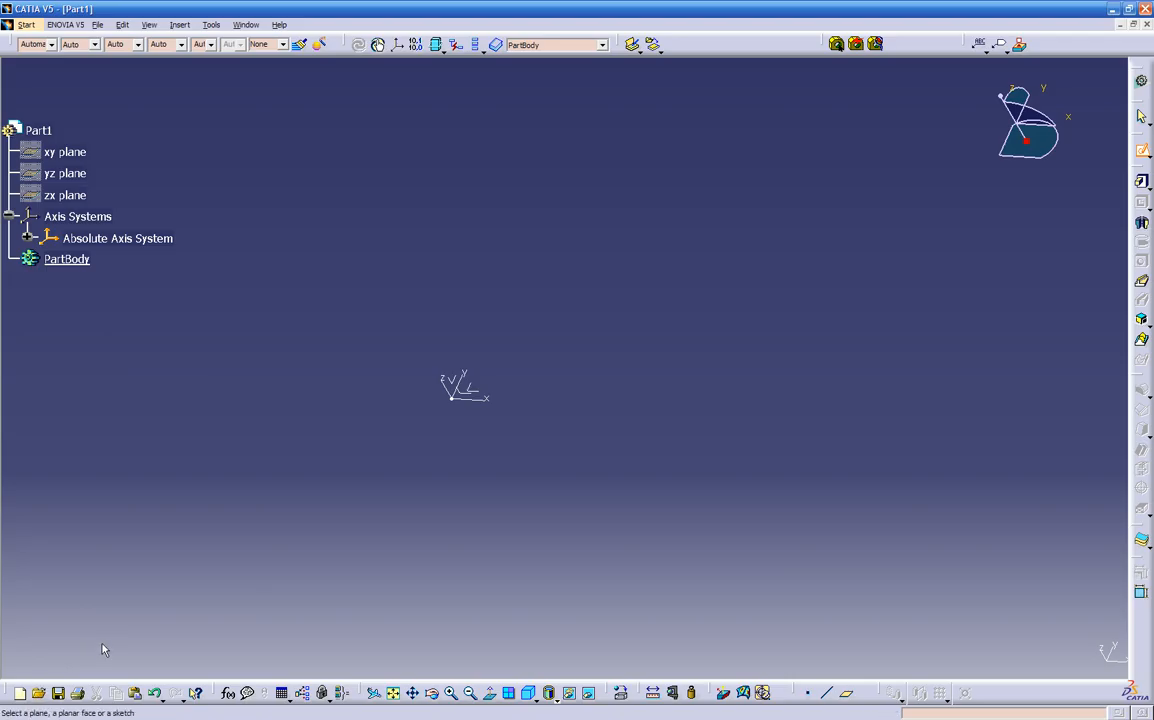
pyautogui.click(475, 388)
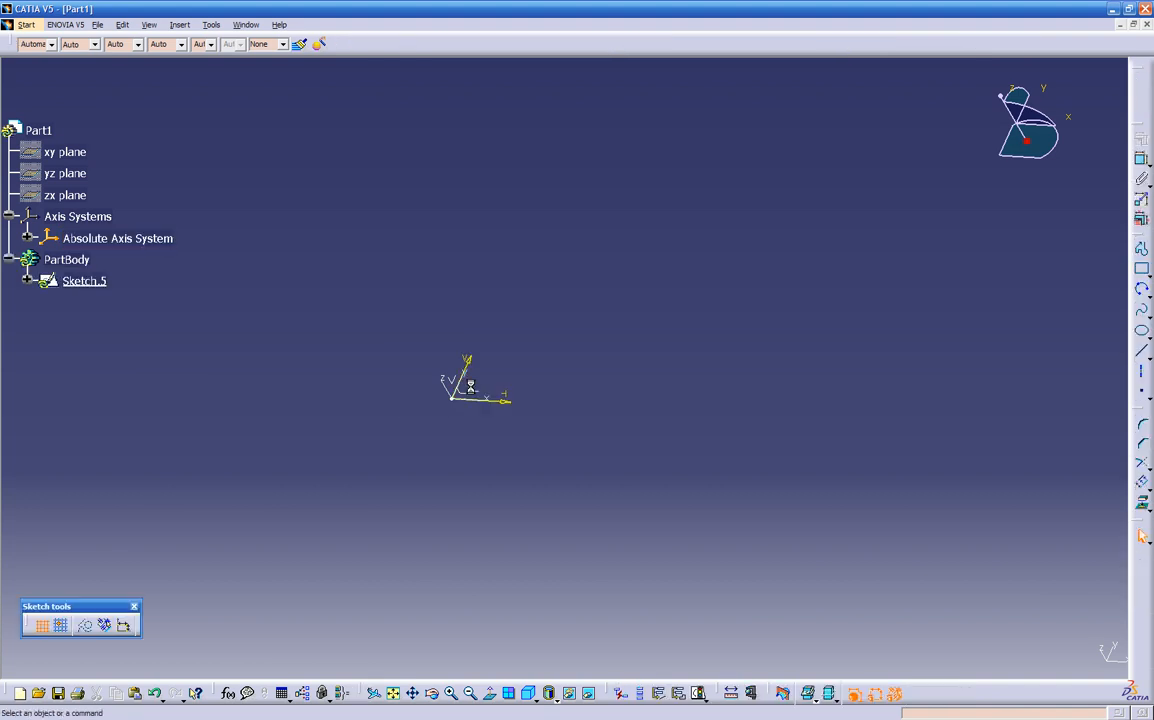
pyautogui.moveTo(556, 417); pyautogui.dragTo(482, 456, button='middle')
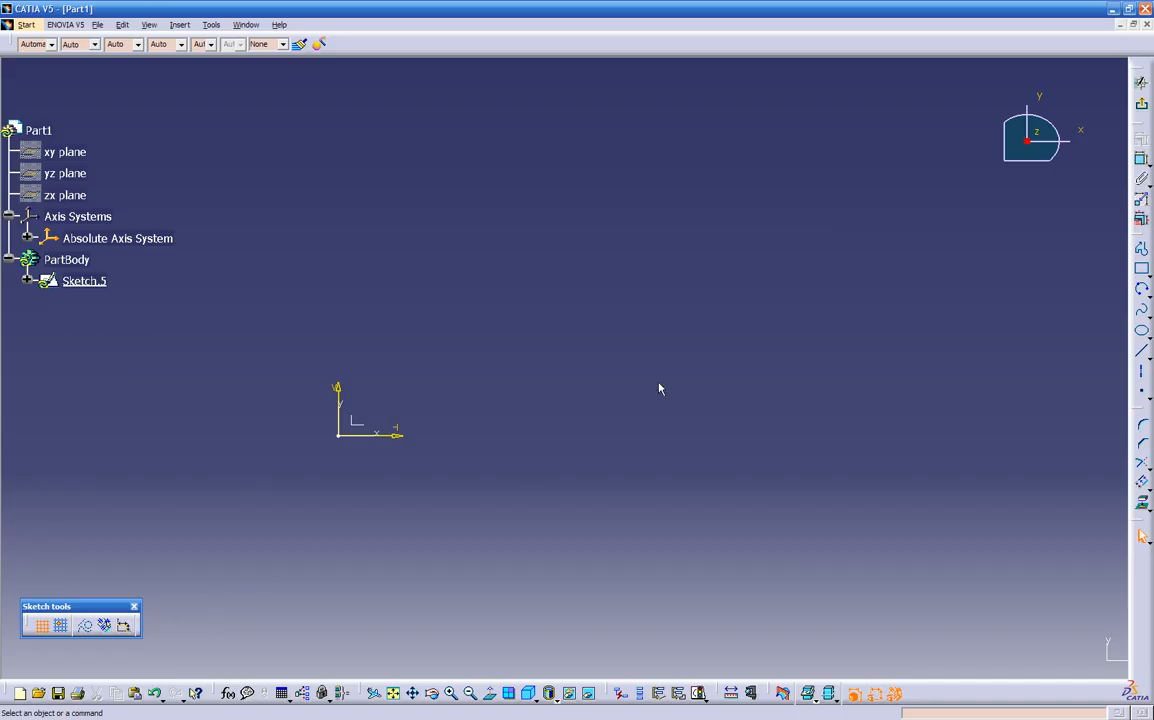
# Sketch a rectangle about 182 in wide and 124 in high, above and beside the origin without touching the axes.
pyautogui.click(1141, 268)
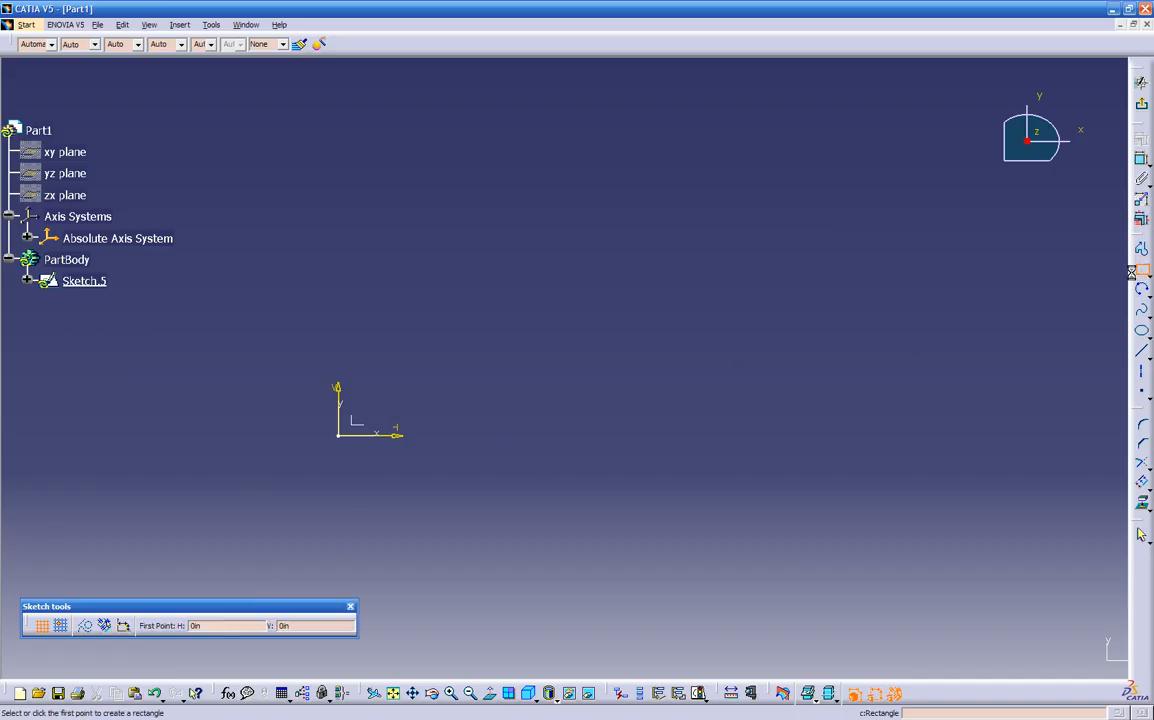
pyautogui.click(515, 394)
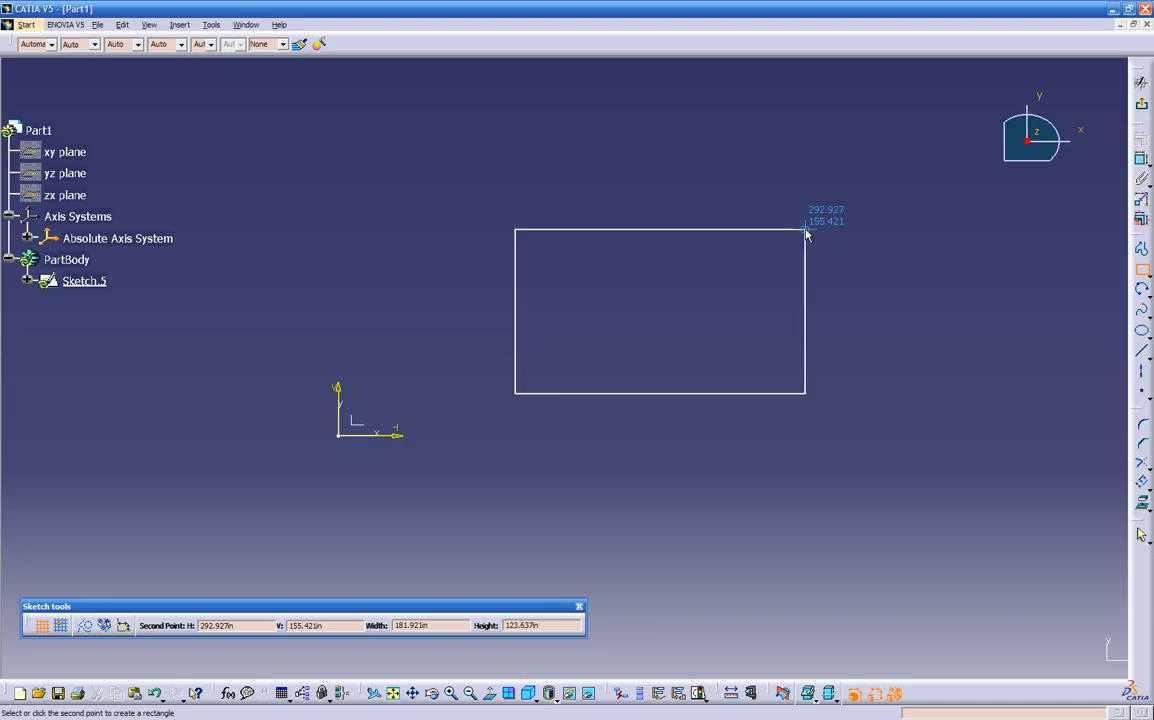
pyautogui.click(805, 231)
pyautogui.moveTo(710, 421)
pyautogui.mouseDown(button='middle')
pyautogui.moveTo(703, 440)
pyautogui.moveTo(793, 330)
pyautogui.moveTo(770, 392)
pyautogui.moveTo(783, 322)
pyautogui.moveTo(647, 461)
pyautogui.moveTo(686, 410)
pyautogui.moveTo(639, 420)
pyautogui.mouseUp(button='middle')
pyautogui.click(1026, 178)
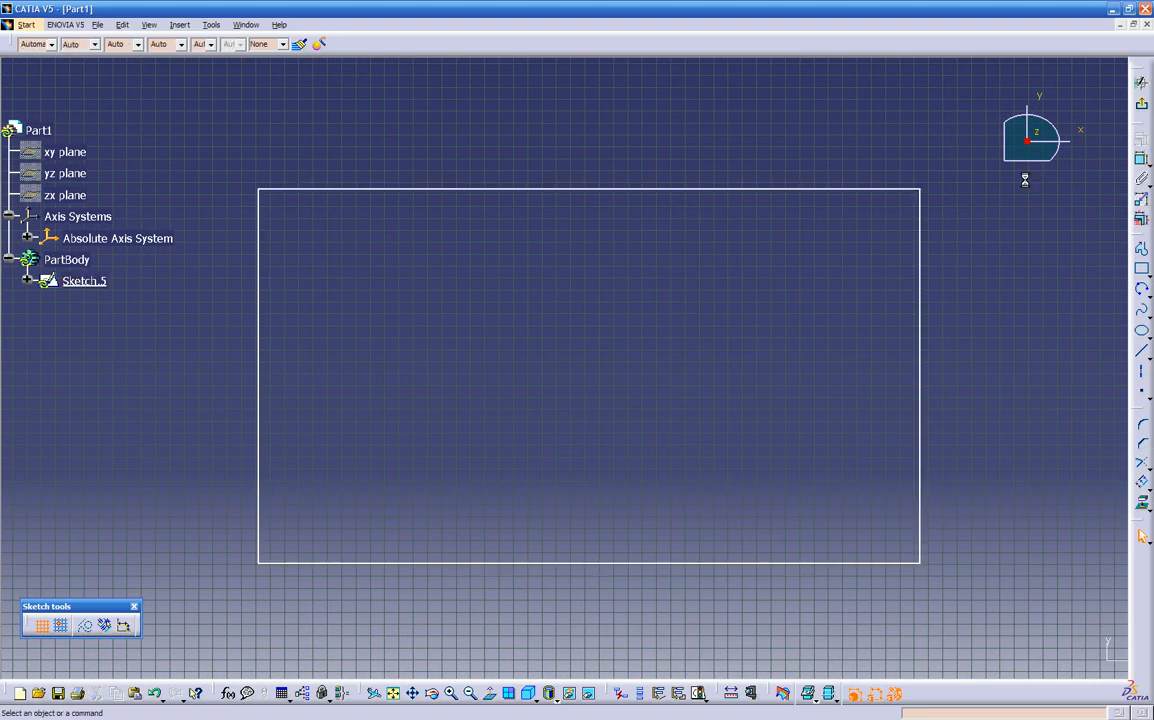
# Dimension the rectangle's width between its two vertical sides, placing the dimension above the top edge.
pyautogui.click(1141, 159)
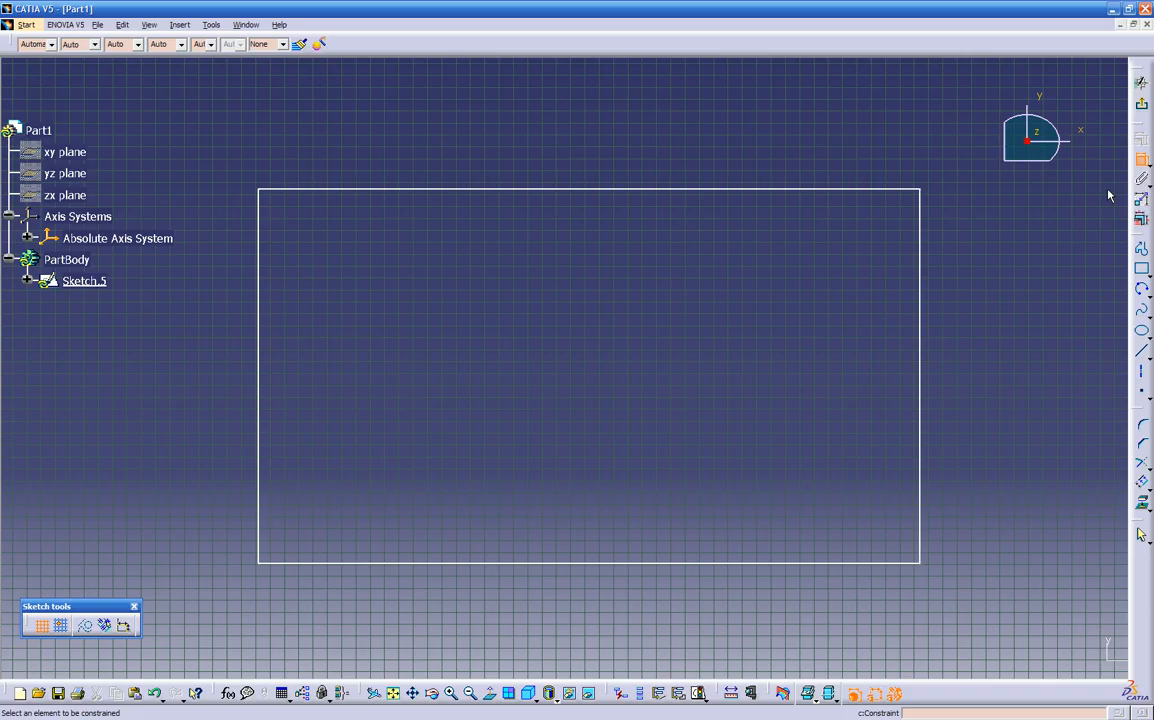
pyautogui.click(920, 334)
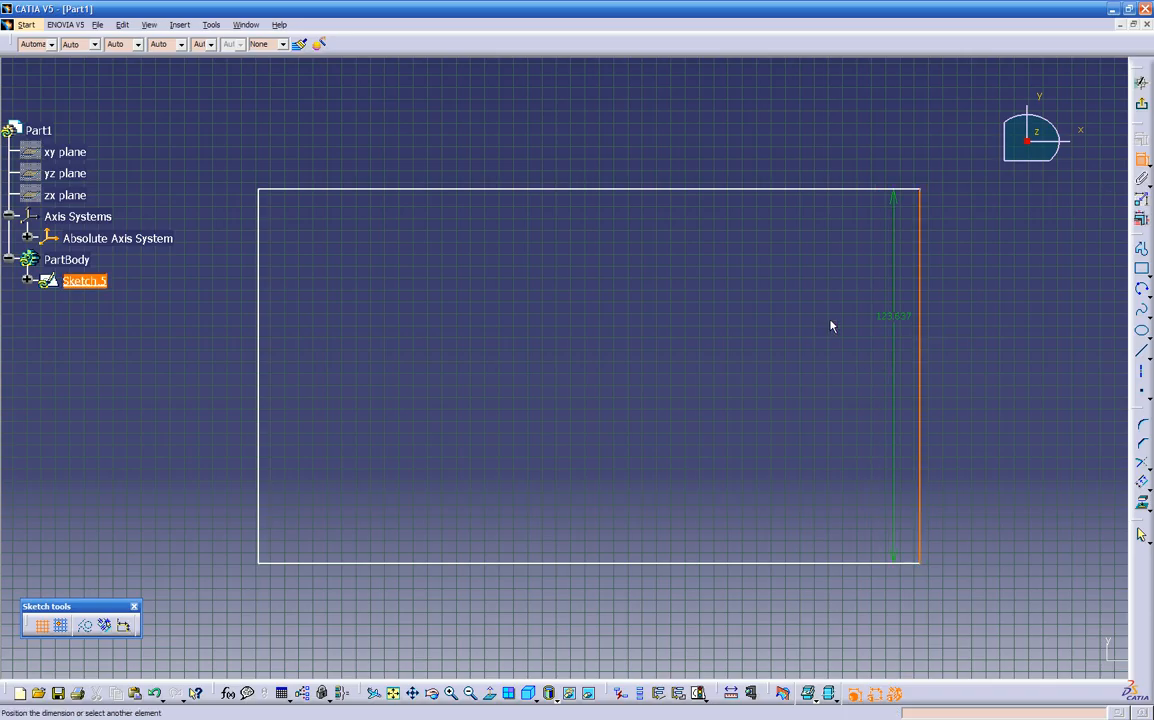
pyautogui.click(260, 315)
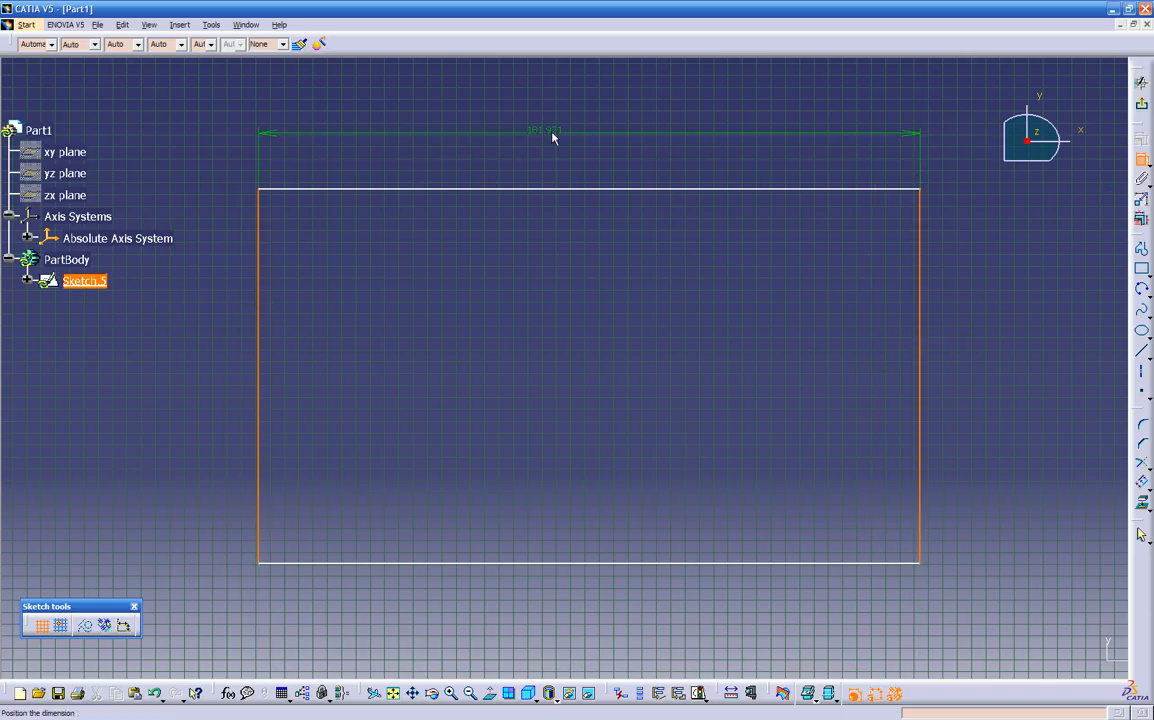
pyautogui.click(572, 133)
pyautogui.moveTo(743, 398); pyautogui.dragTo(651, 422, button='middle')
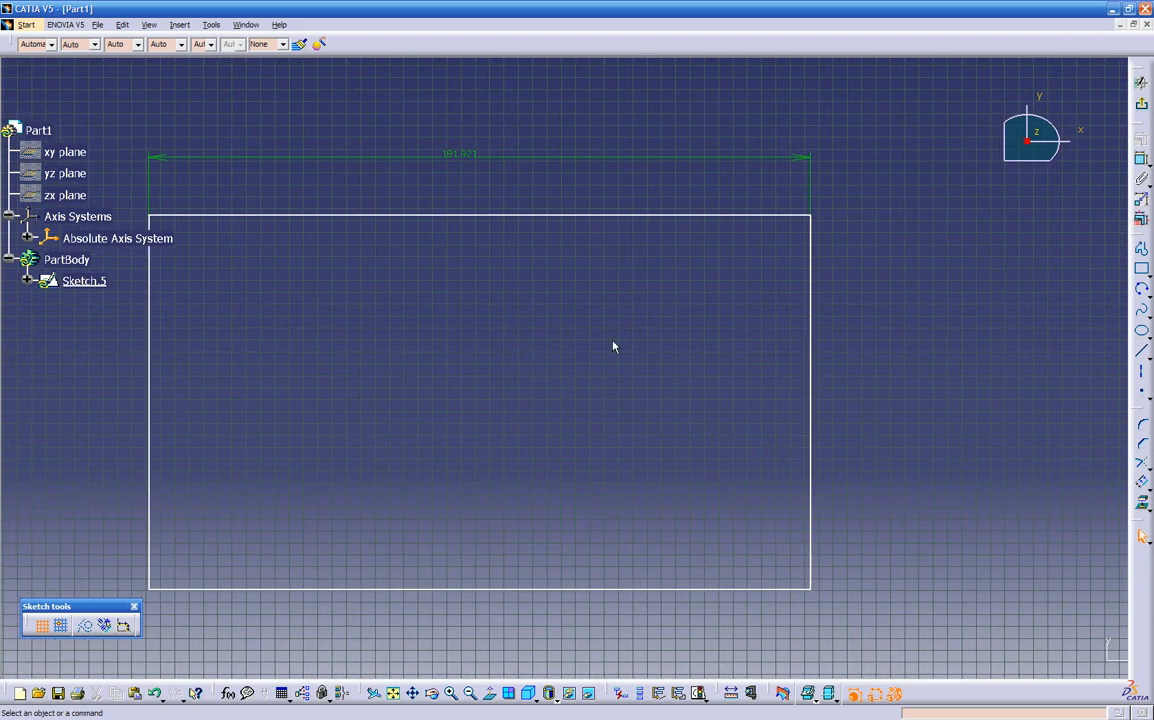
# Set the rectangle's width dimension to 10 in.
pyautogui.doubleClick(450, 156)
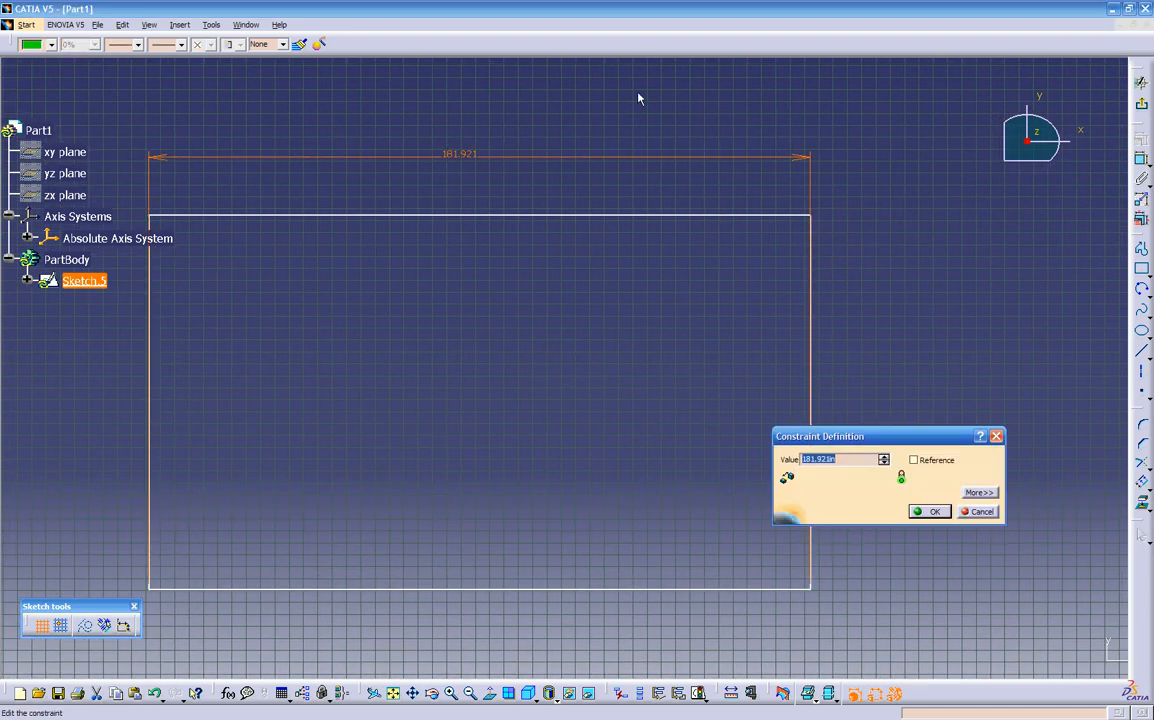
pyautogui.write('10')
pyautogui.press('Return')
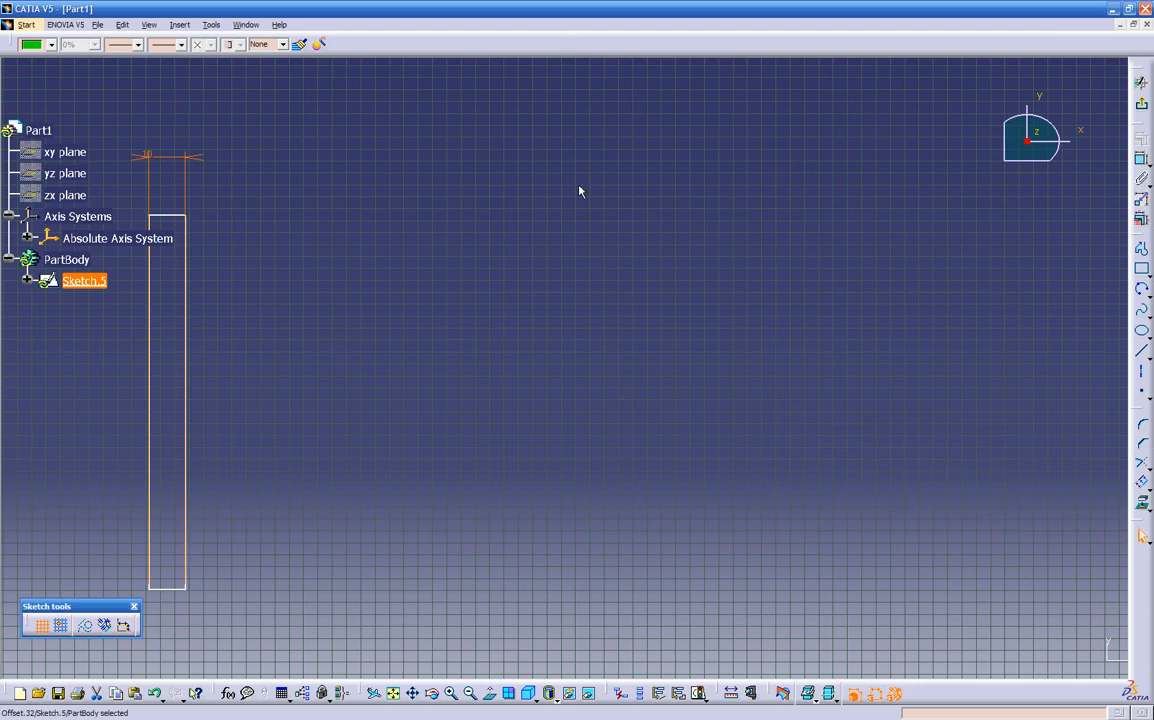
pyautogui.click(513, 243)
# Dimension the rectangle's height between its top and bottom edges, place it beside the rectangle, and set it to 5 in.
pyautogui.moveTo(474, 200); pyautogui.dragTo(823, 179, button='middle')
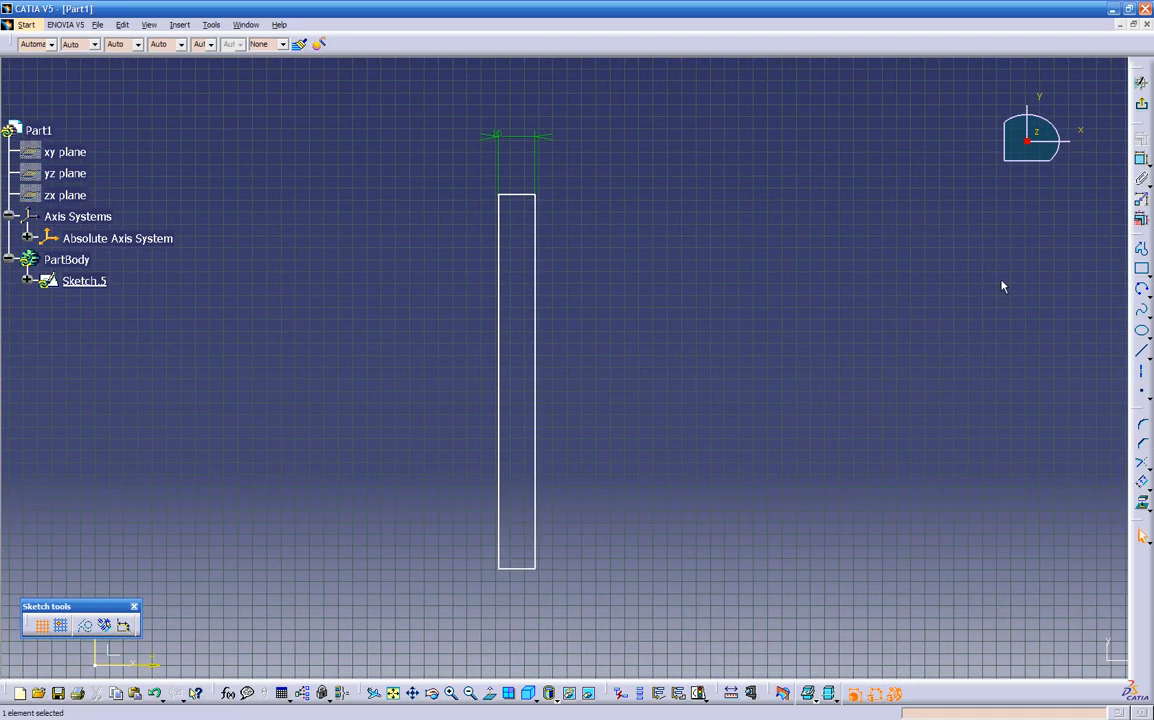
pyautogui.click(1139, 162)
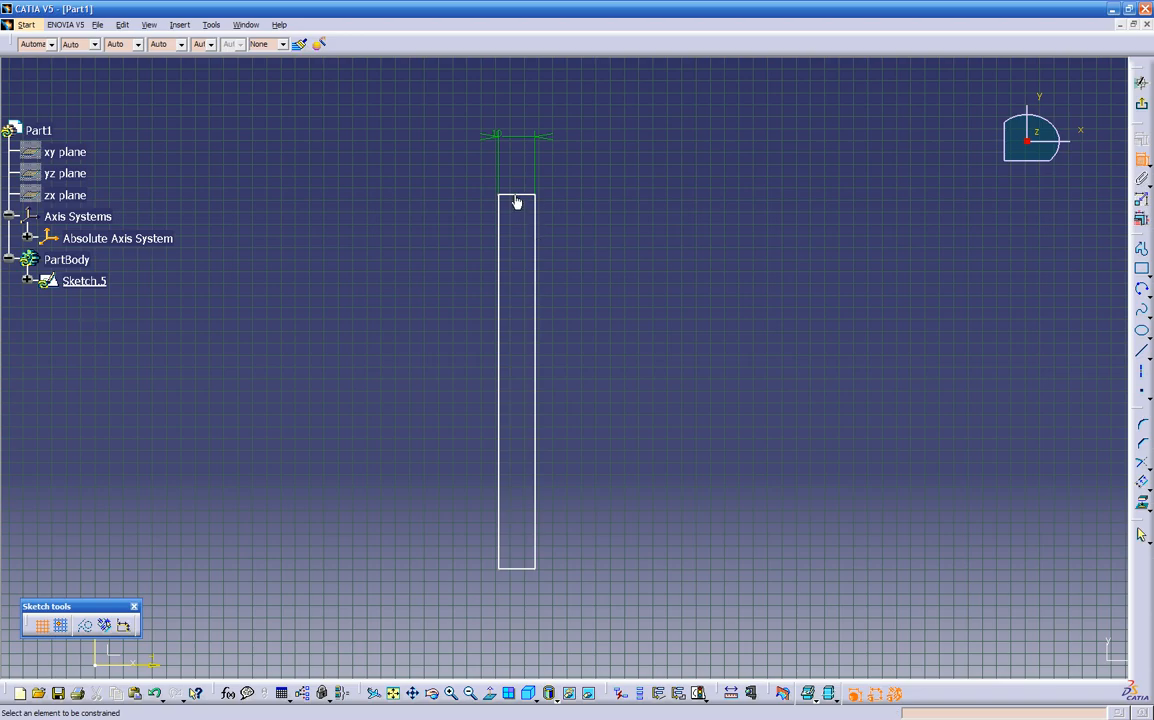
pyautogui.click(515, 196)
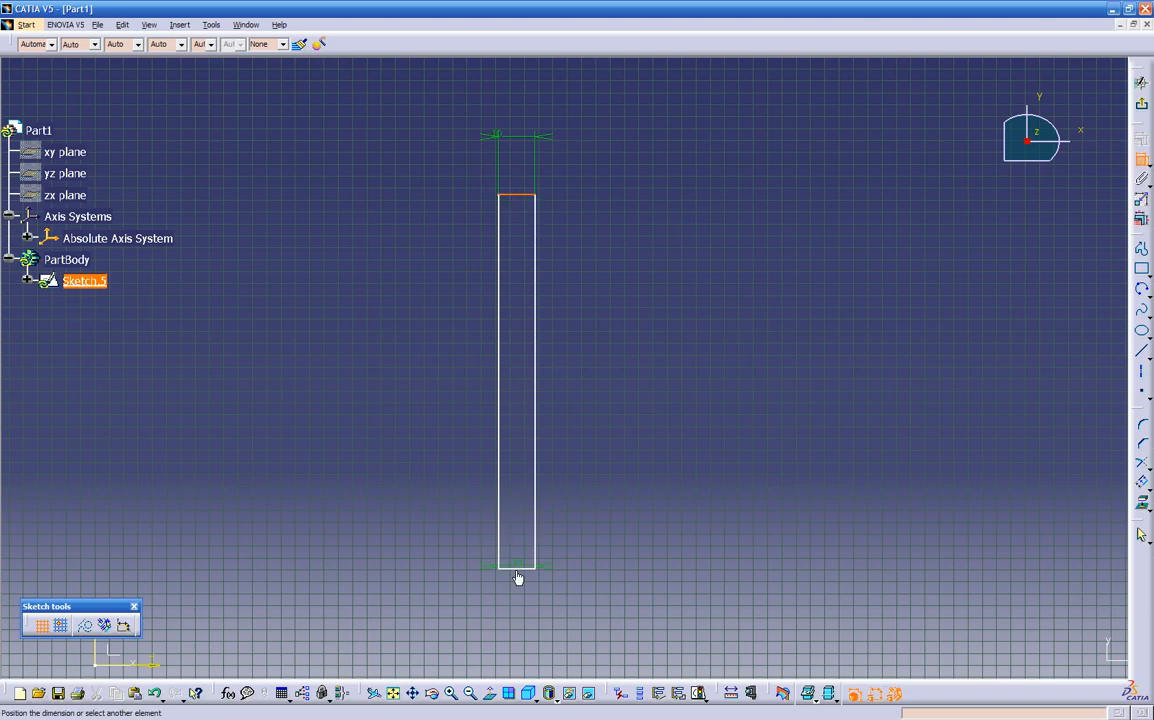
pyautogui.click(518, 570)
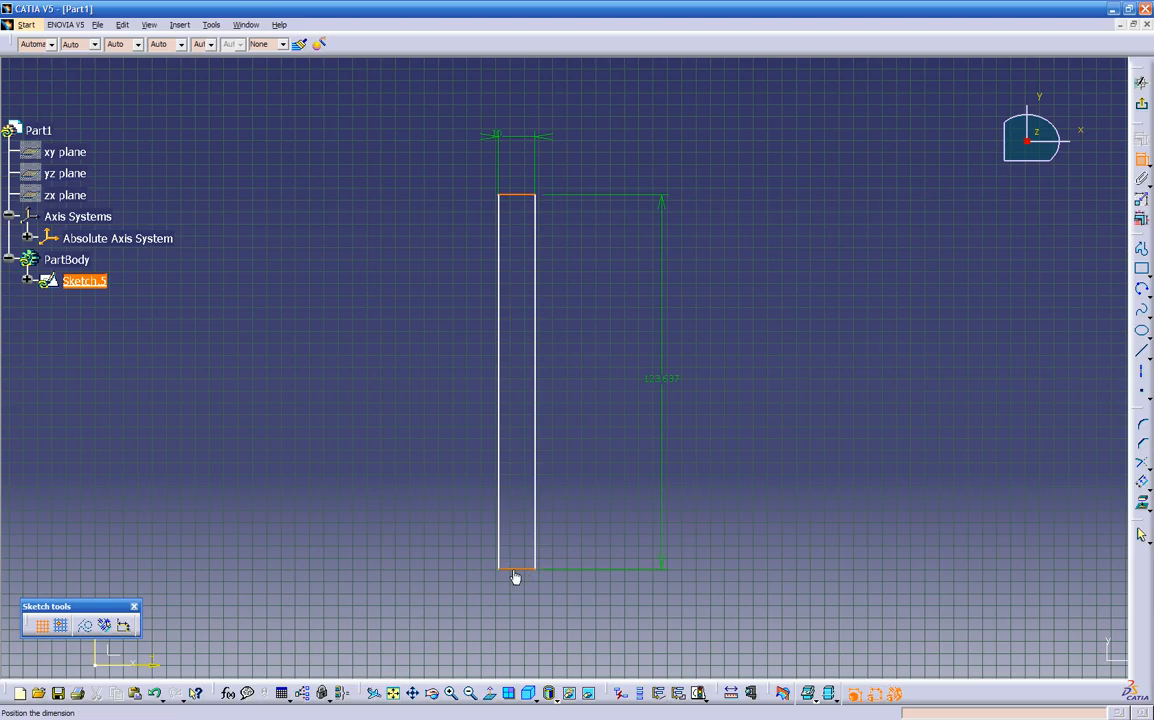
pyautogui.doubleClick(622, 522)
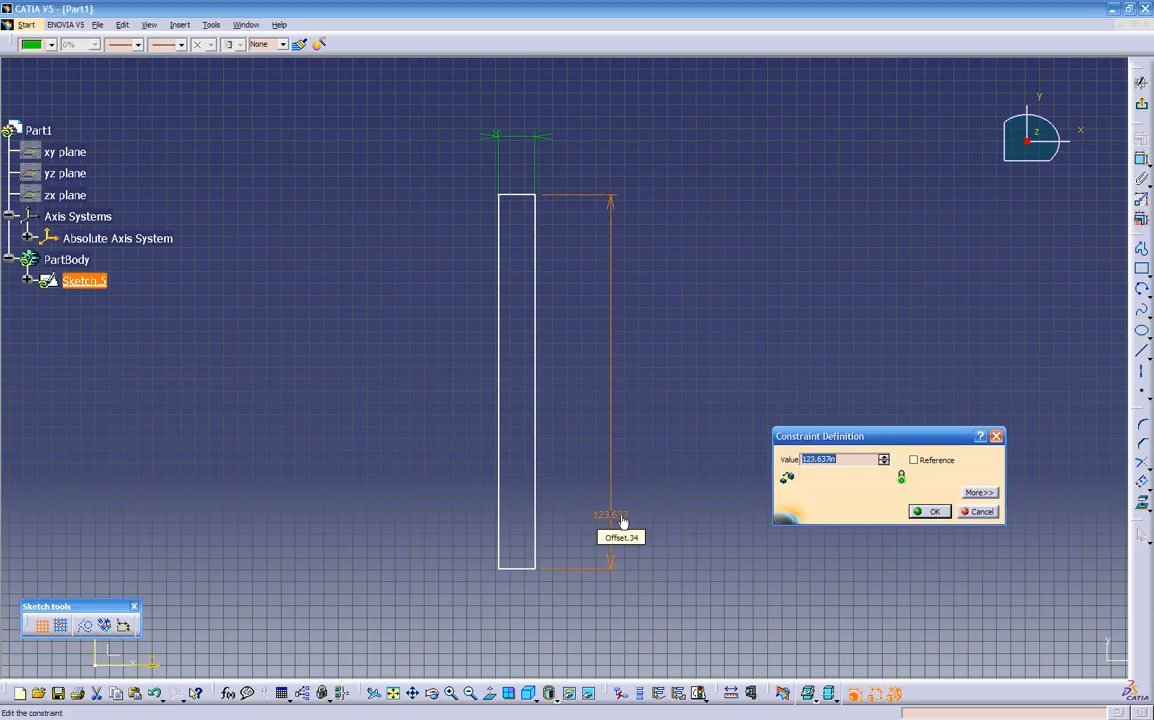
pyautogui.write('5')
pyautogui.press('Return')
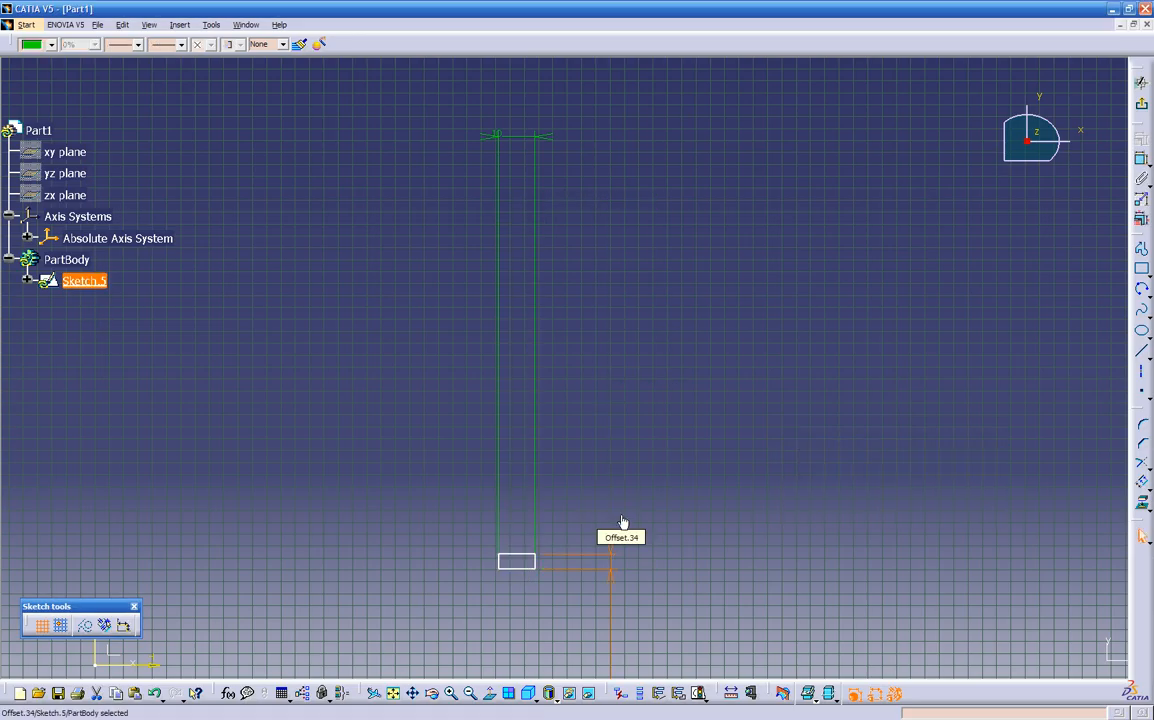
# Reposition the width dimension just above the rectangle and move the height dimension's value closer to the rectangle.
pyautogui.moveTo(715, 556)
pyautogui.mouseDown(button='middle')
pyautogui.moveTo(716, 538)
pyautogui.moveTo(680, 537)
pyautogui.moveTo(719, 365)
pyautogui.moveTo(837, 173)
pyautogui.moveTo(677, 450)
pyautogui.moveTo(757, 325)
pyautogui.moveTo(843, 224)
pyautogui.moveTo(729, 299)
pyautogui.moveTo(595, 422)
pyautogui.moveTo(593, 410)
pyautogui.mouseUp(button='middle')
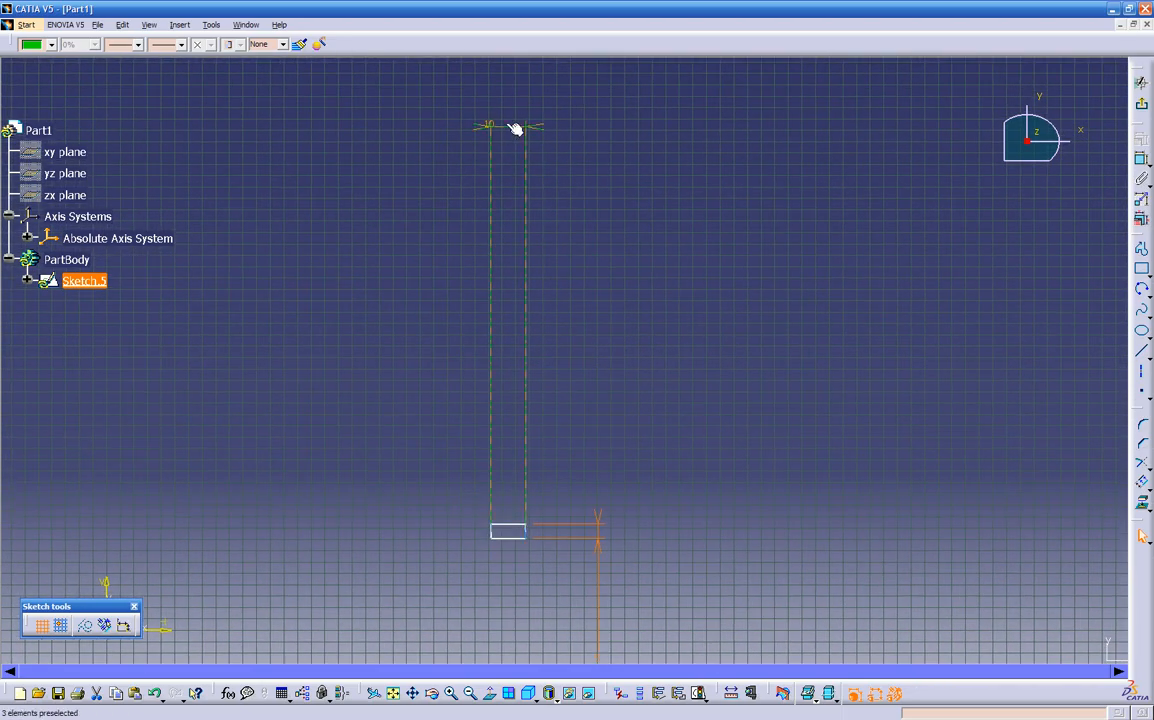
pyautogui.click(506, 148)
pyautogui.moveTo(506, 148); pyautogui.dragTo(510, 500)
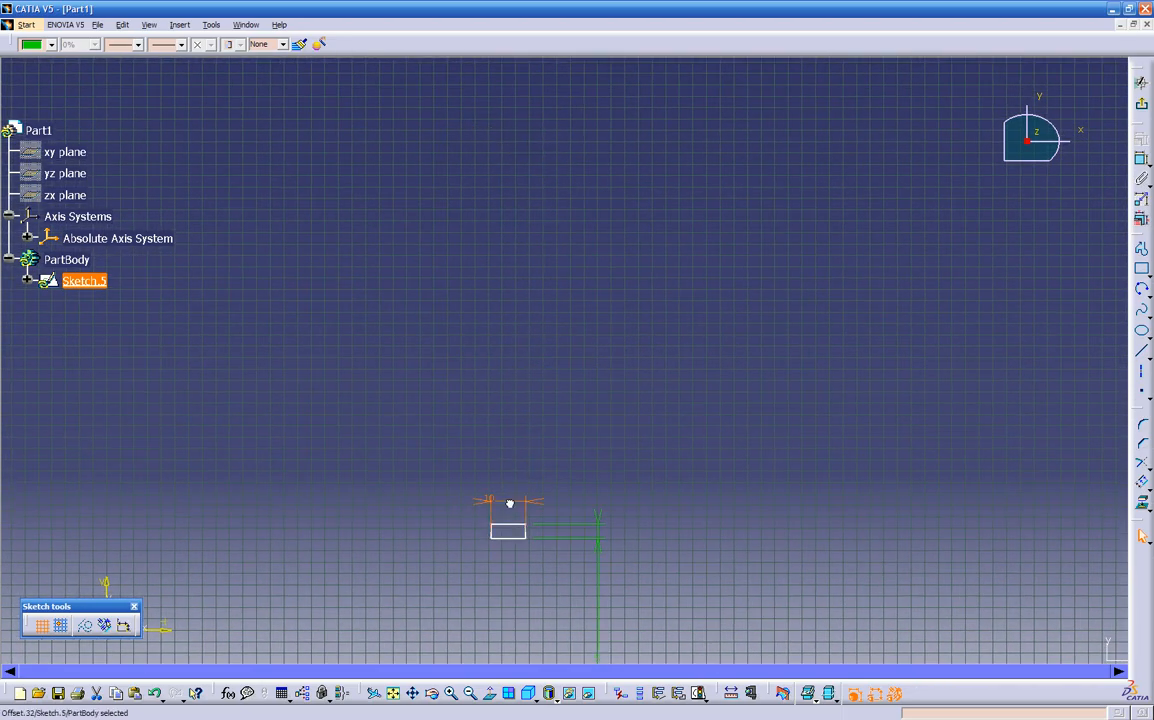
pyautogui.moveTo(549, 577)
pyautogui.mouseDown(button='middle')
pyautogui.moveTo(608, 513)
pyautogui.moveTo(637, 276)
pyautogui.mouseUp(button='middle')
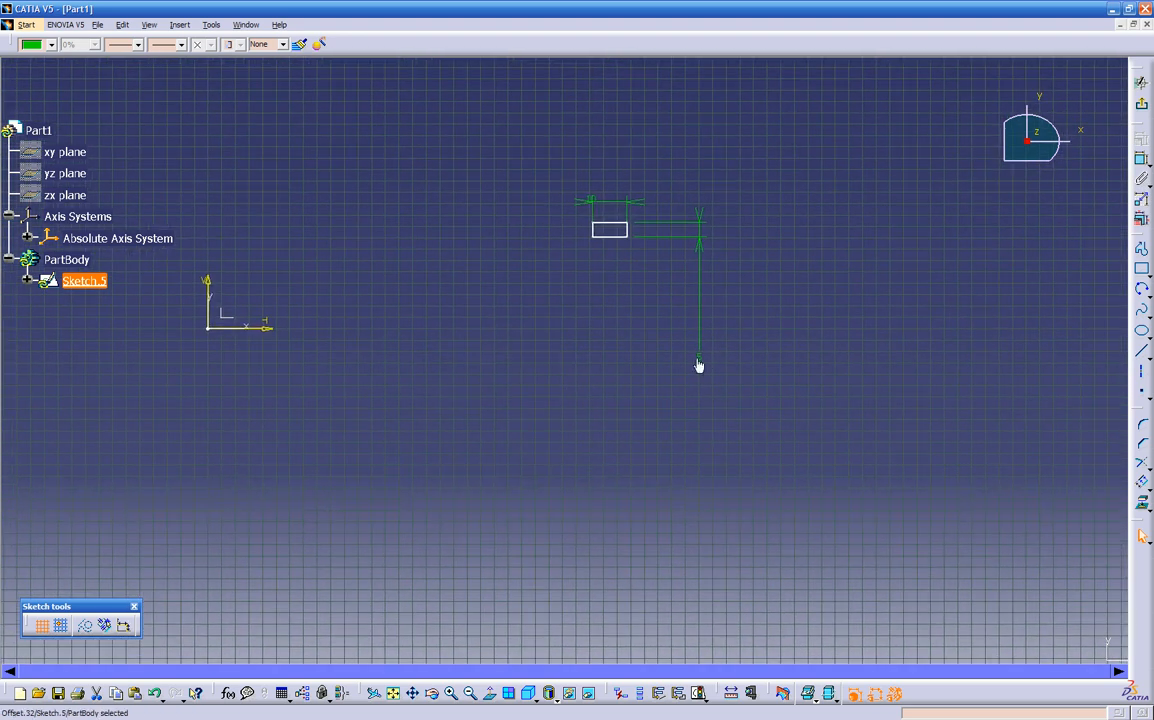
pyautogui.moveTo(700, 362); pyautogui.dragTo(703, 264)
pyautogui.moveTo(537, 326)
pyautogui.mouseDown(button='middle')
pyautogui.moveTo(541, 409)
pyautogui.moveTo(610, 338)
pyautogui.moveTo(604, 369)
pyautogui.moveTo(536, 451)
pyautogui.moveTo(559, 479)
pyautogui.moveTo(515, 379)
pyautogui.mouseUp(button='middle')
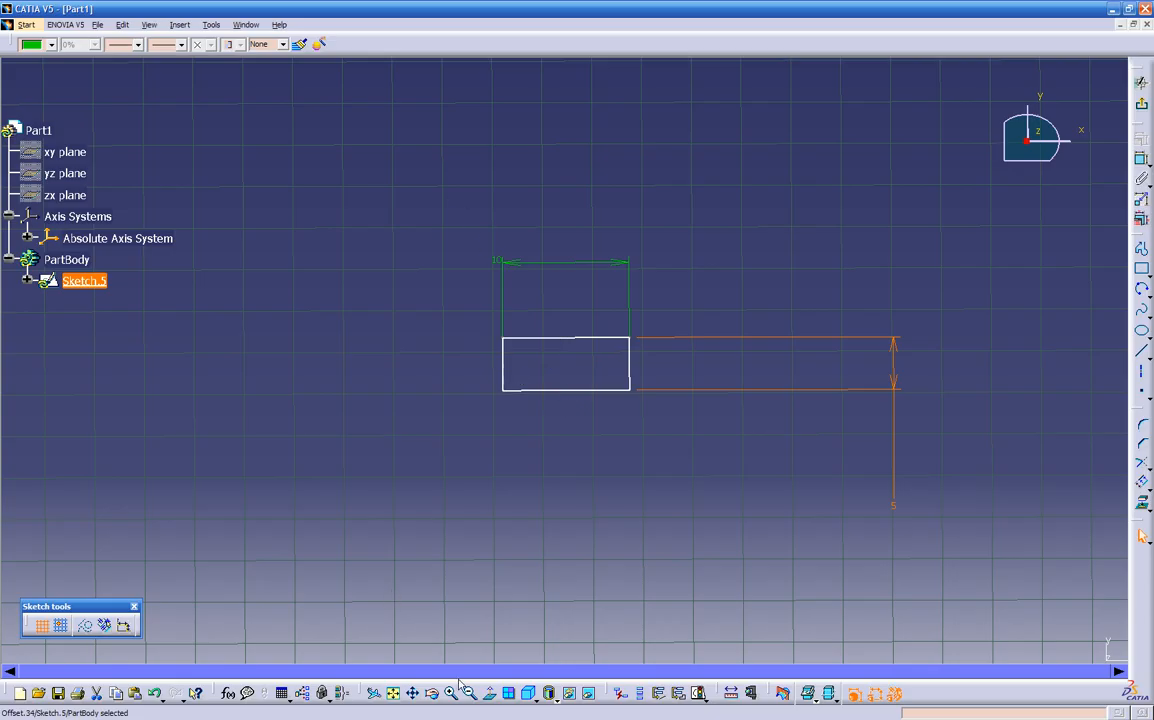
pyautogui.click(487, 693)
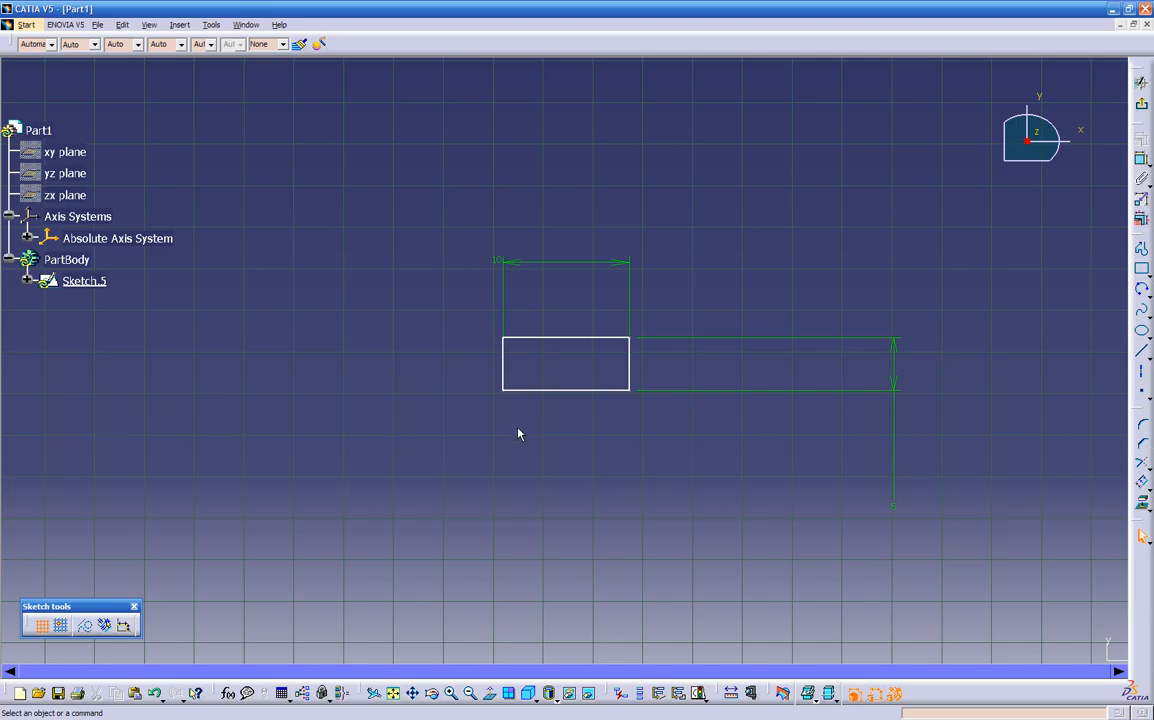
# Define the rectangle's width dimension by a formula that makes it equal to the height dimension.
pyautogui.doubleClick(539, 266)
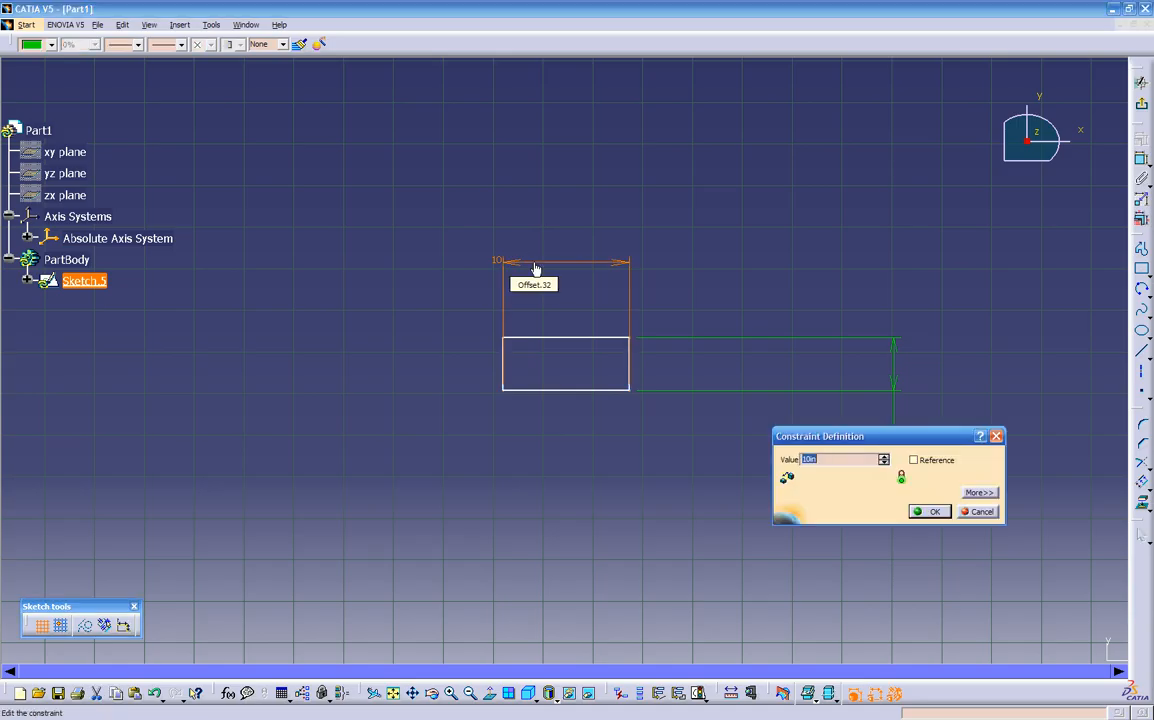
pyautogui.write('=')
pyautogui.scroll(1, 885, 407)
pyautogui.moveTo(885, 407); pyautogui.dragTo(566, 332, button='middle')
pyautogui.click(574, 426)
pyautogui.moveTo(461, 435); pyautogui.dragTo(616, 505, button='middle')
pyautogui.click(917, 512)
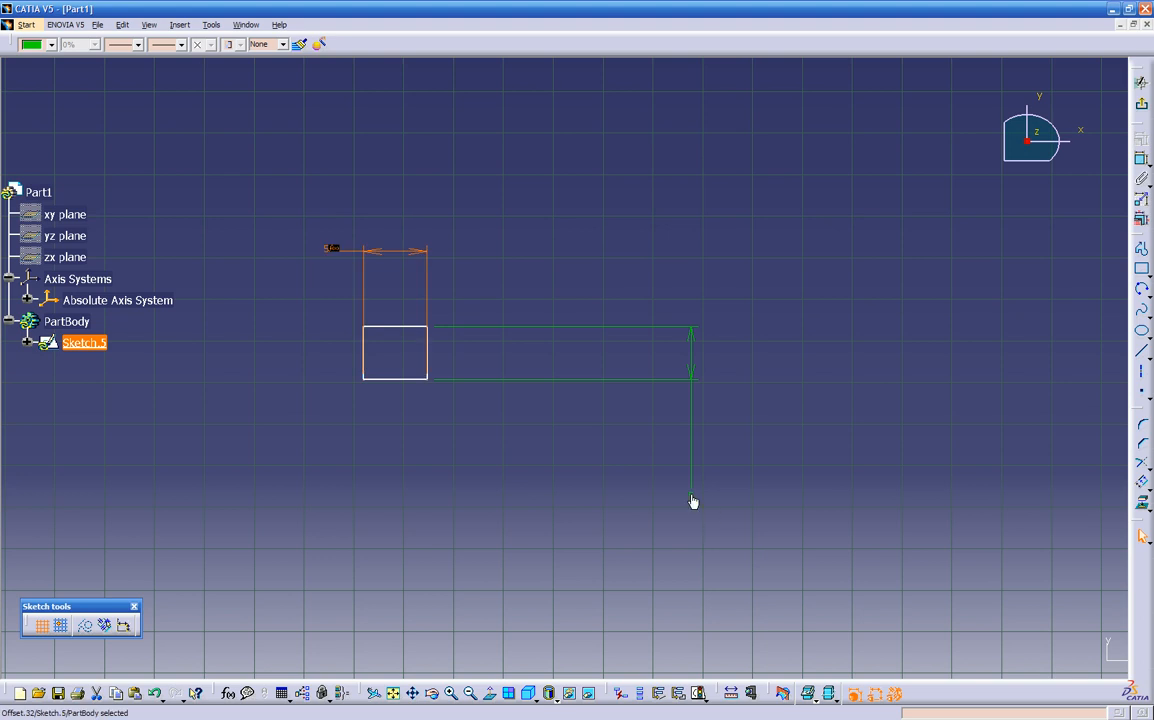
pyautogui.moveTo(422, 450); pyautogui.dragTo(466, 494, button='middle')
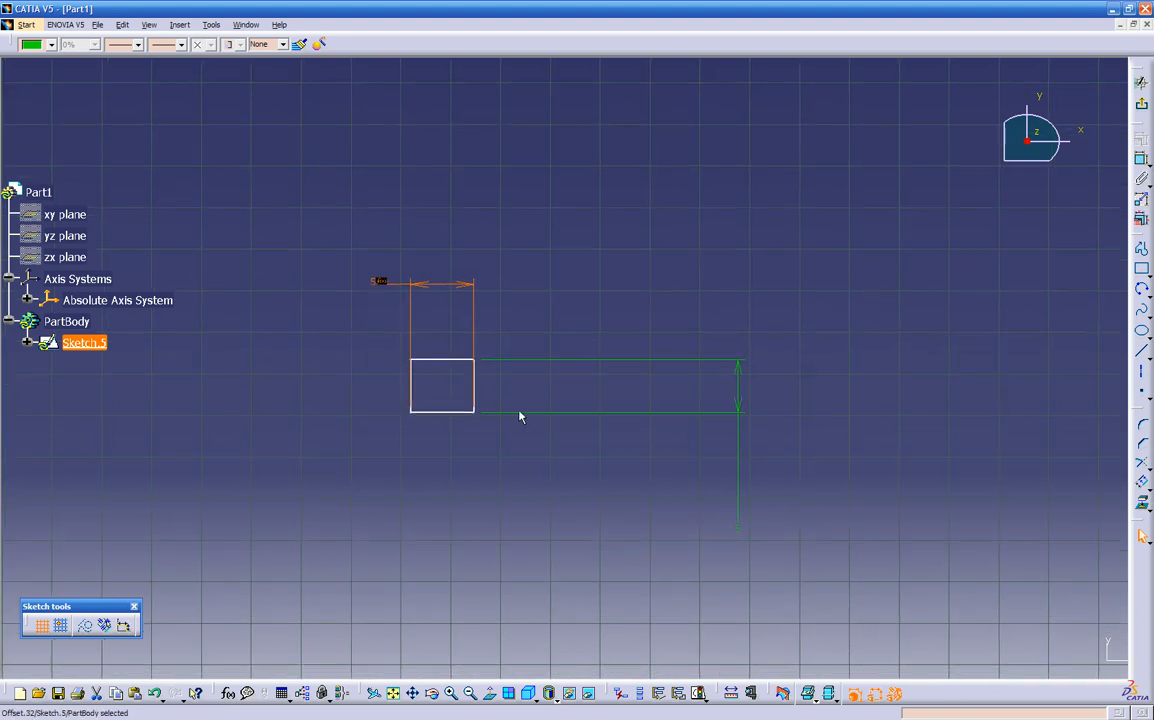
pyautogui.click(476, 385)
pyautogui.doubleClick(738, 404)
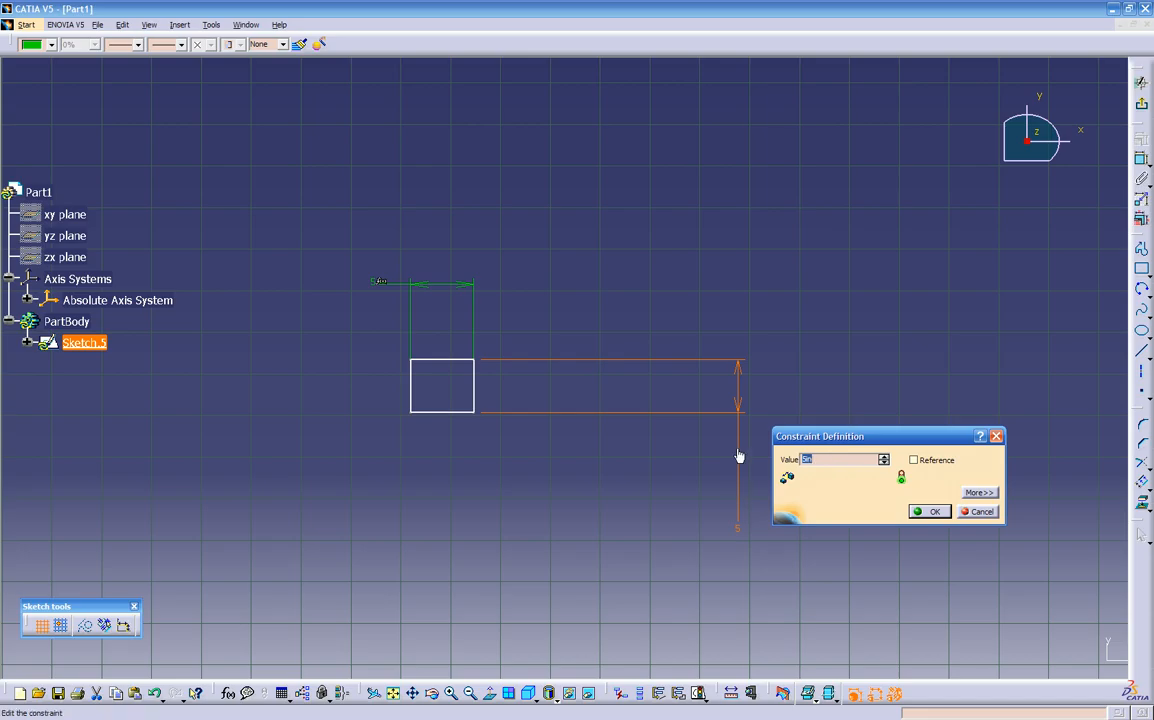
pyautogui.rightClick(827, 459)
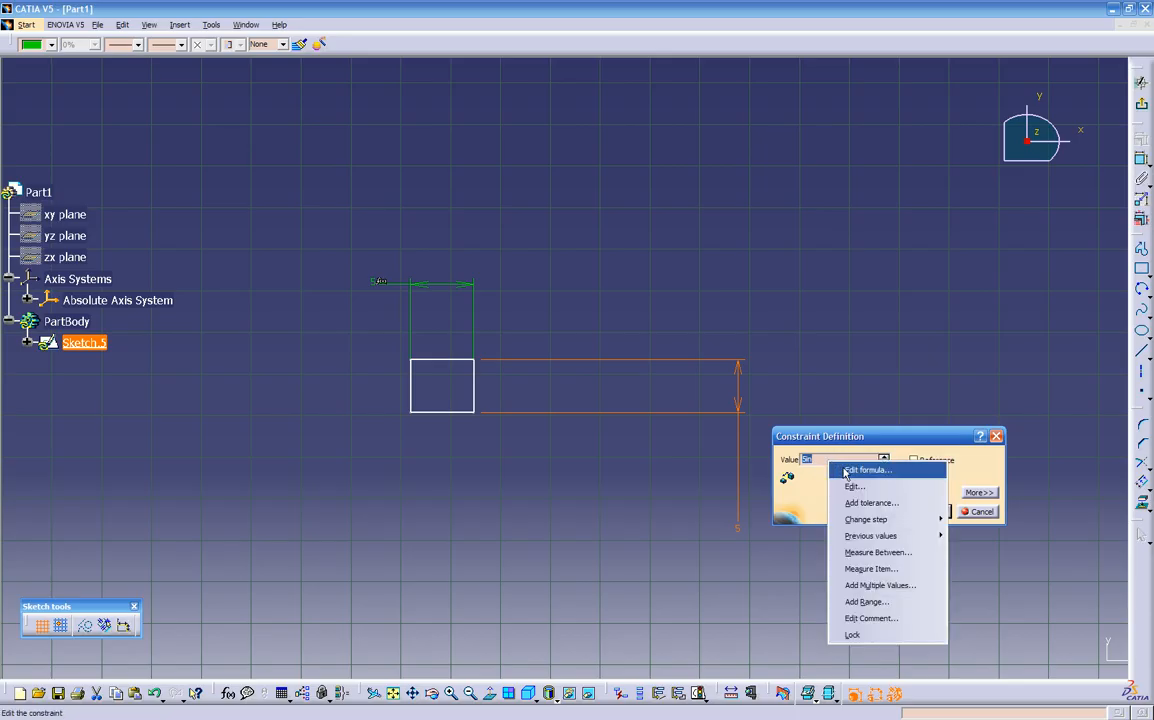
pyautogui.click(848, 470)
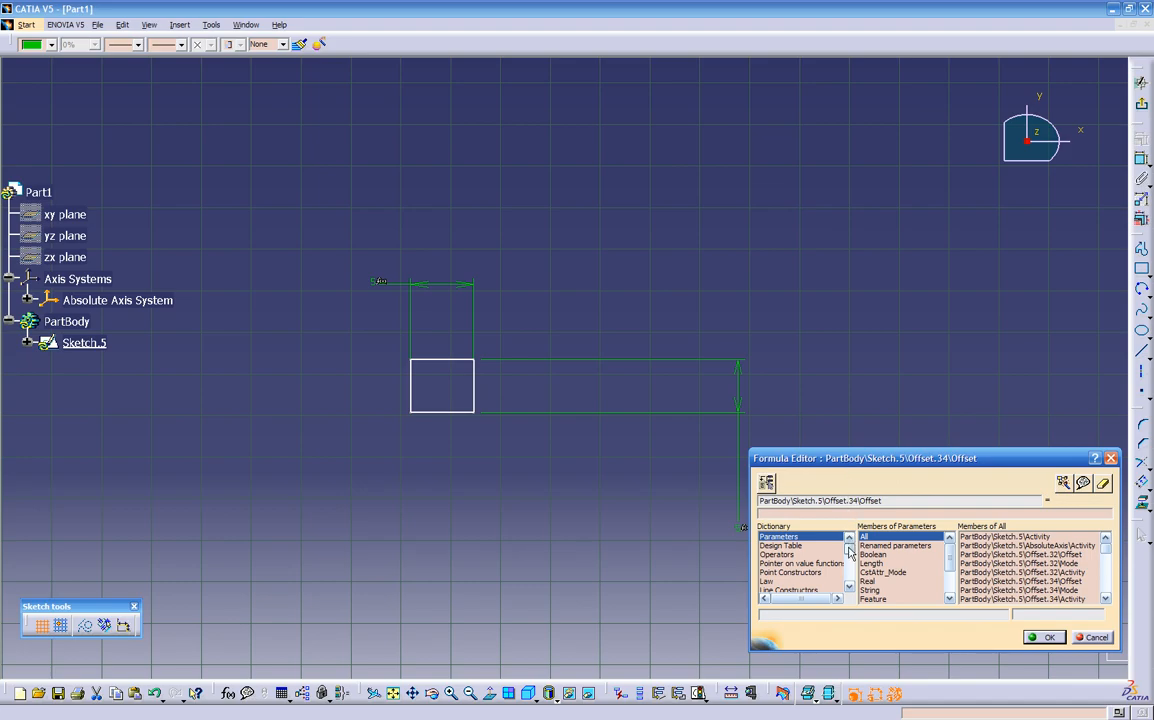
pyautogui.click(1094, 639)
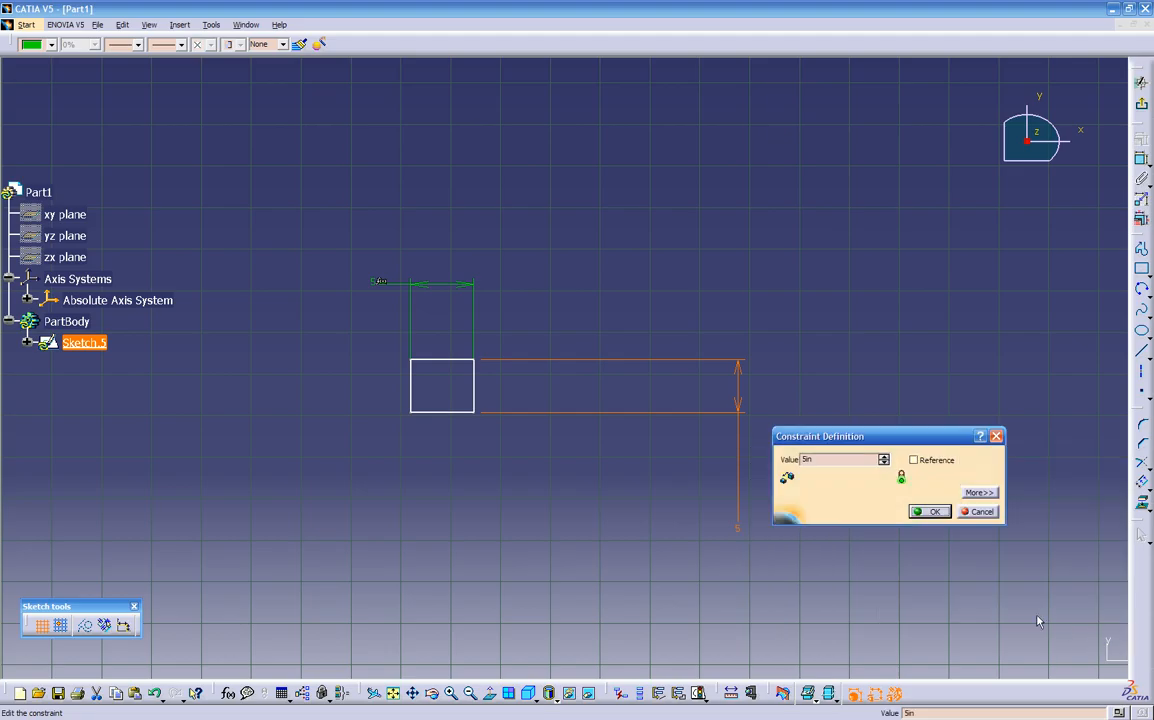
pyautogui.click(978, 513)
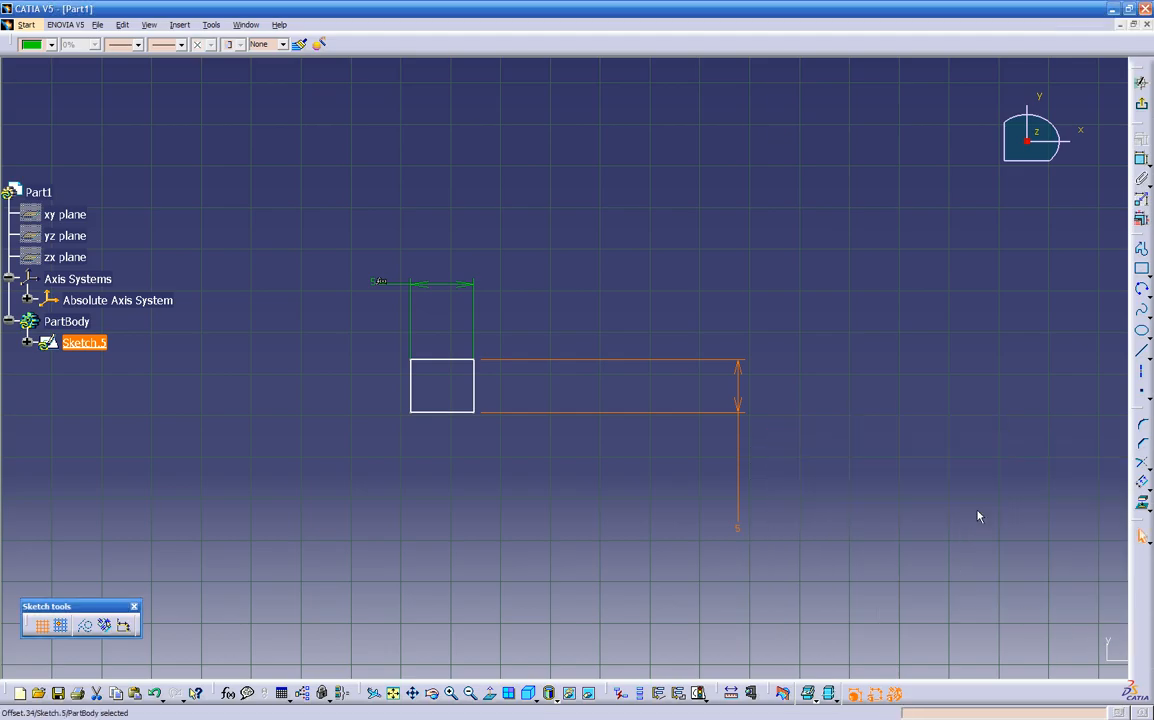
pyautogui.click(595, 561)
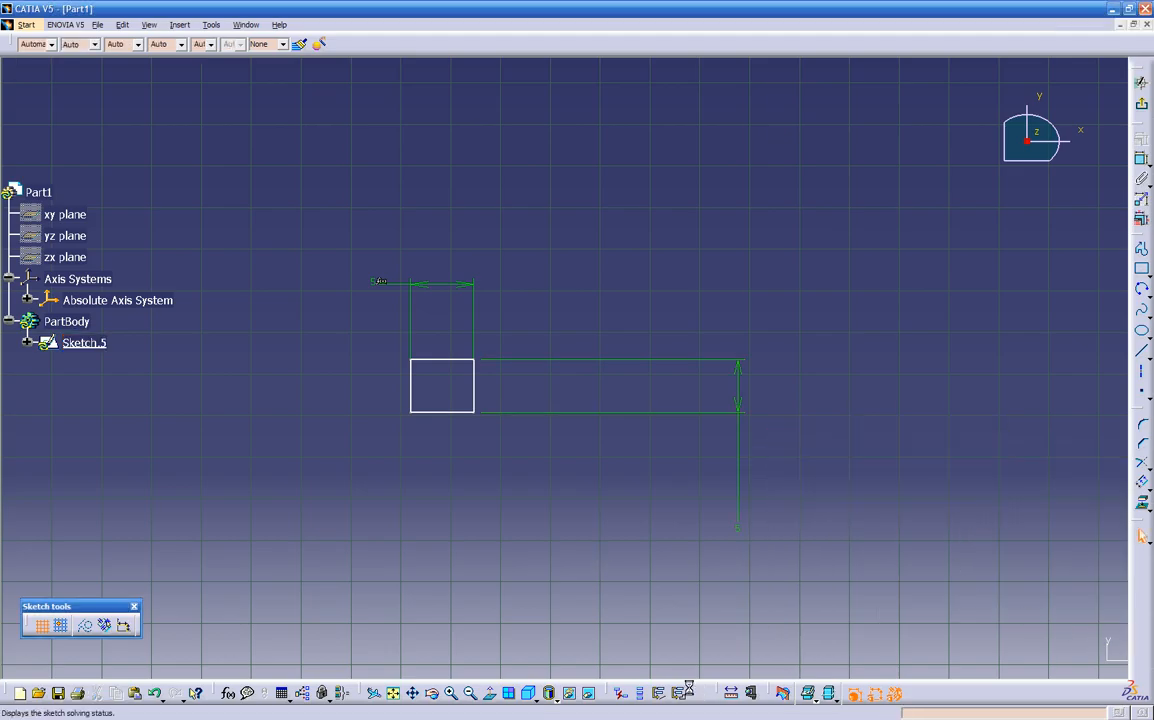
# Add a new user parameter of type Length with a single value to the part's formulas.
pyautogui.click(229, 694)
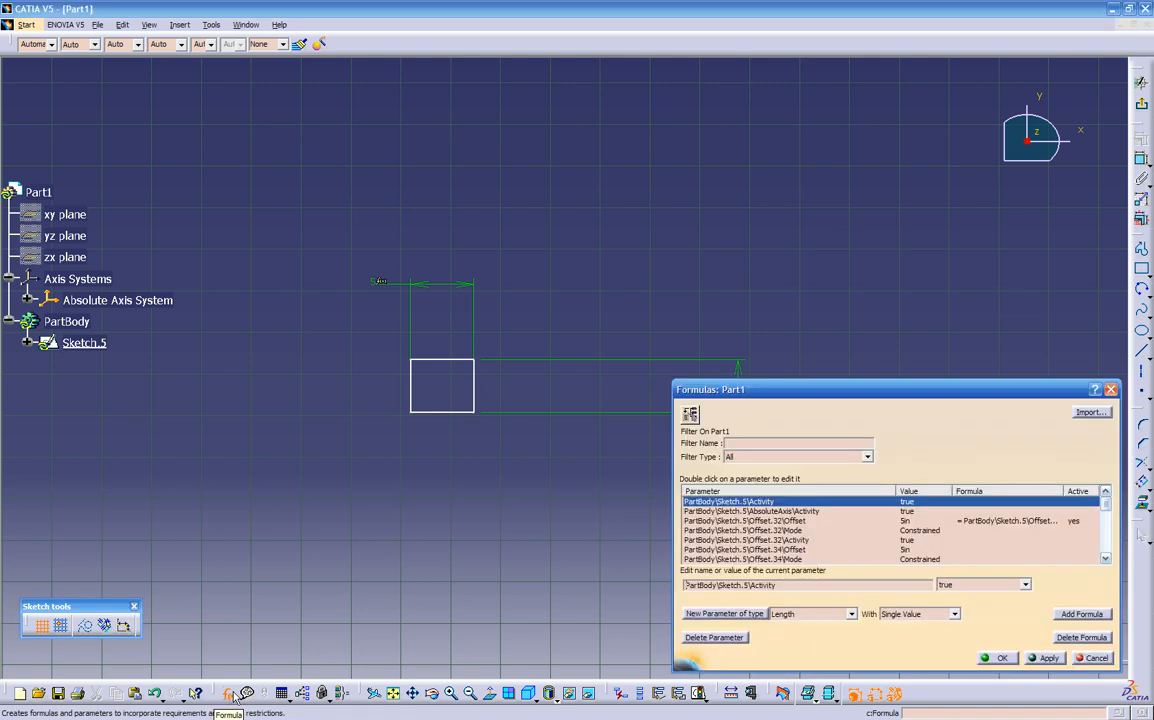
pyautogui.click(696, 615)
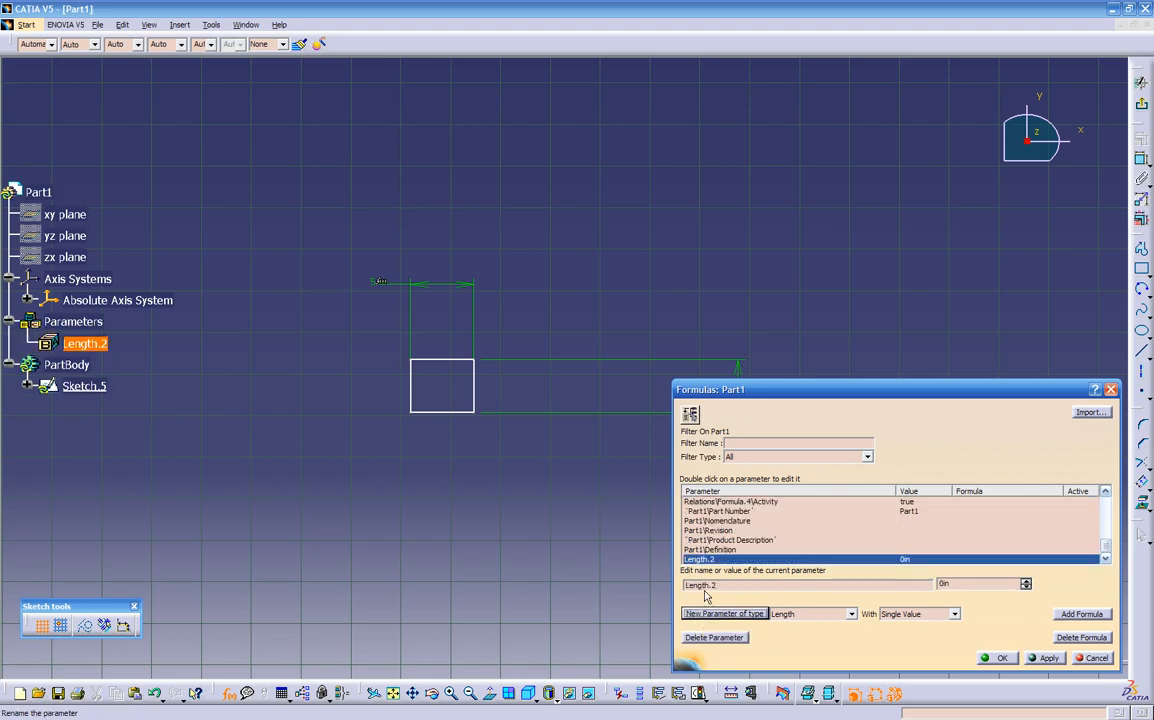
pyautogui.click(721, 586)
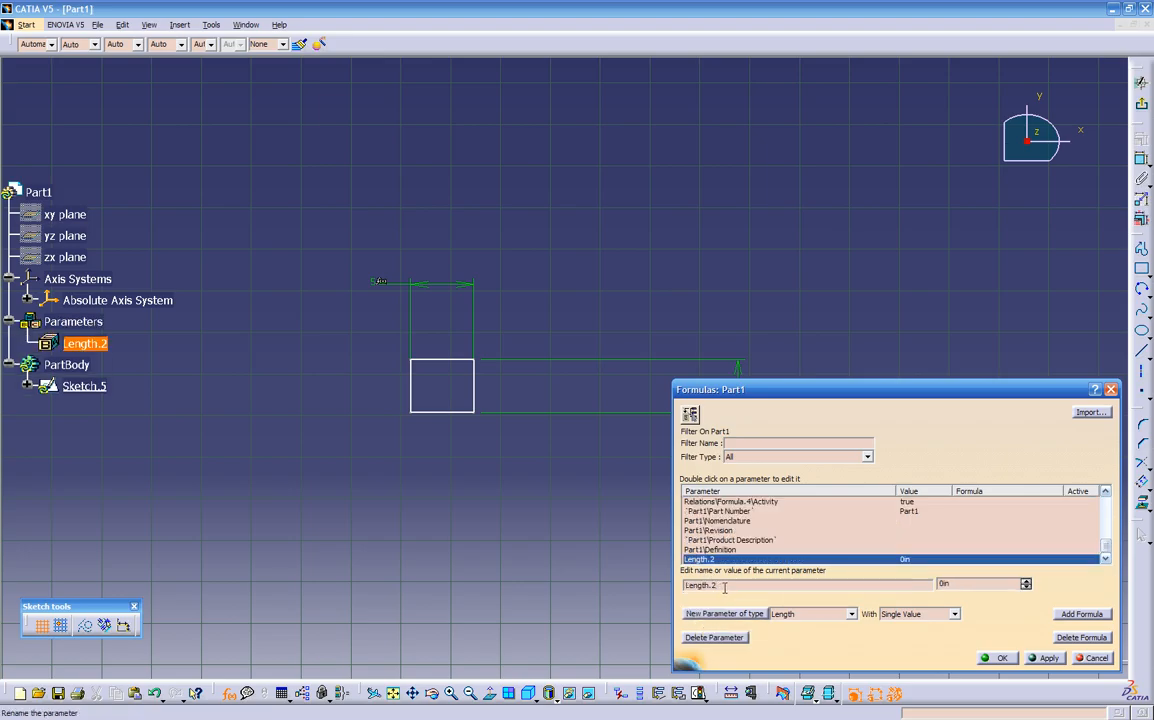
pyautogui.click(792, 614)
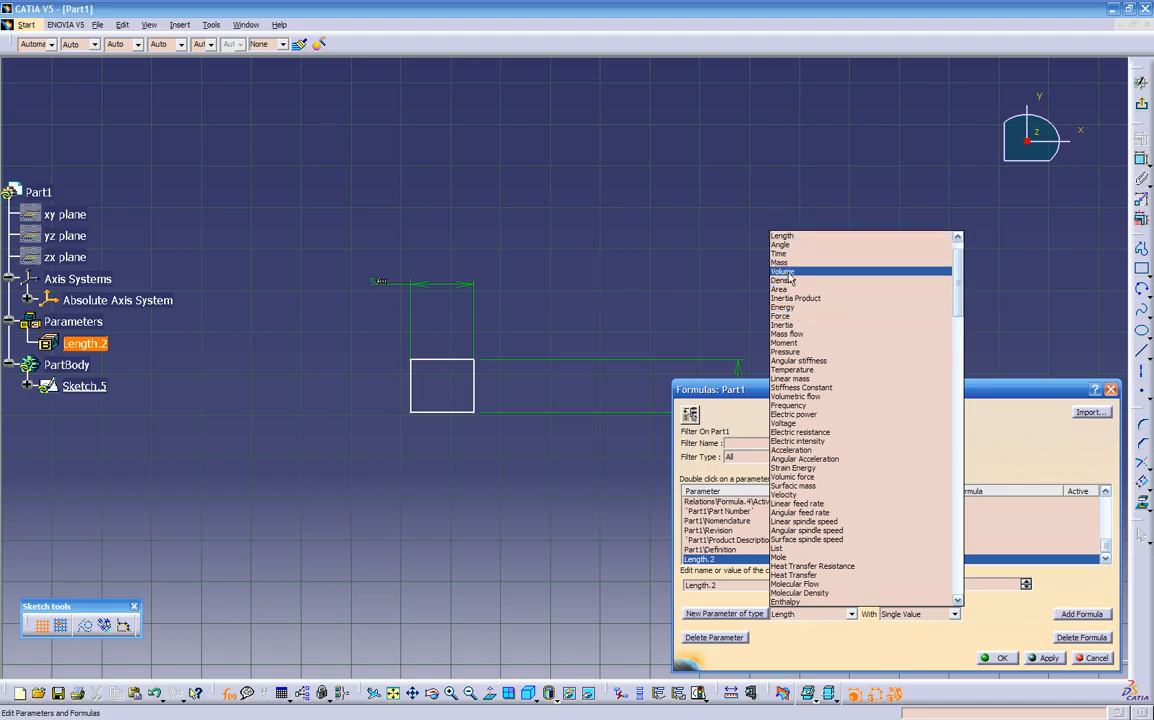
pyautogui.click(786, 237)
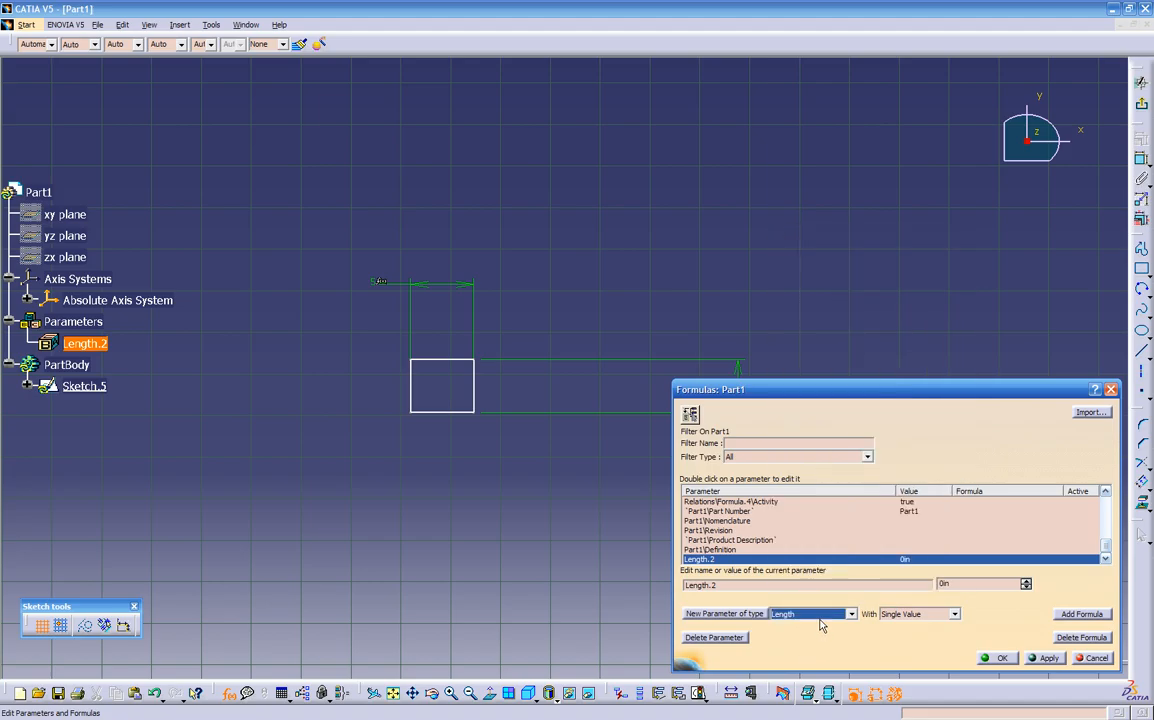
# Name the new length parameter "length_ test", set its value to 10 in, and apply it.
pyautogui.moveTo(723, 585); pyautogui.dragTo(489, 583)
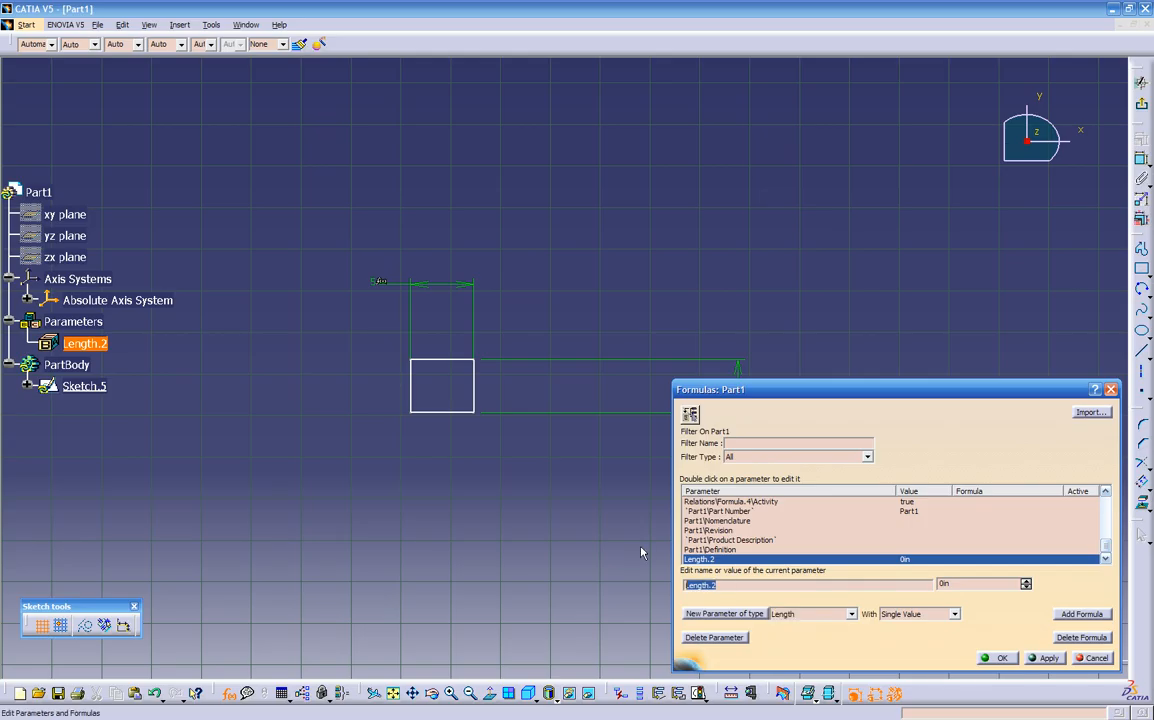
pyautogui.write('le')
pyautogui.press('Tab')
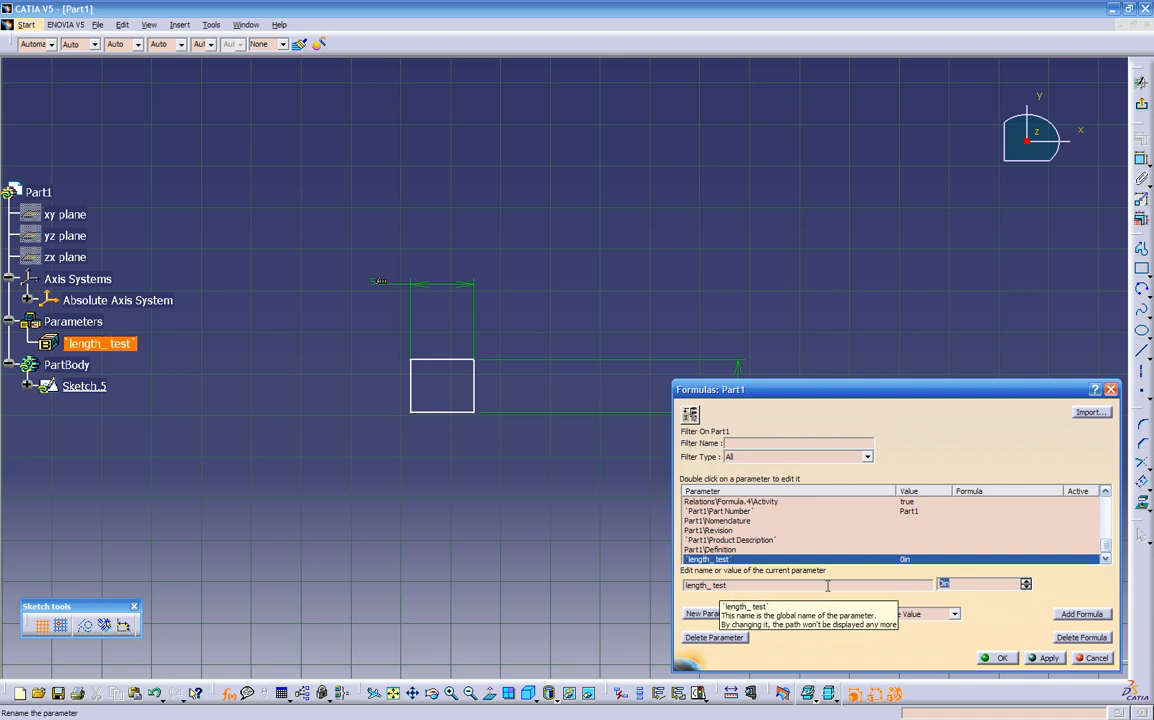
pyautogui.write('10')
pyautogui.press('Return')
pyautogui.click(1034, 660)
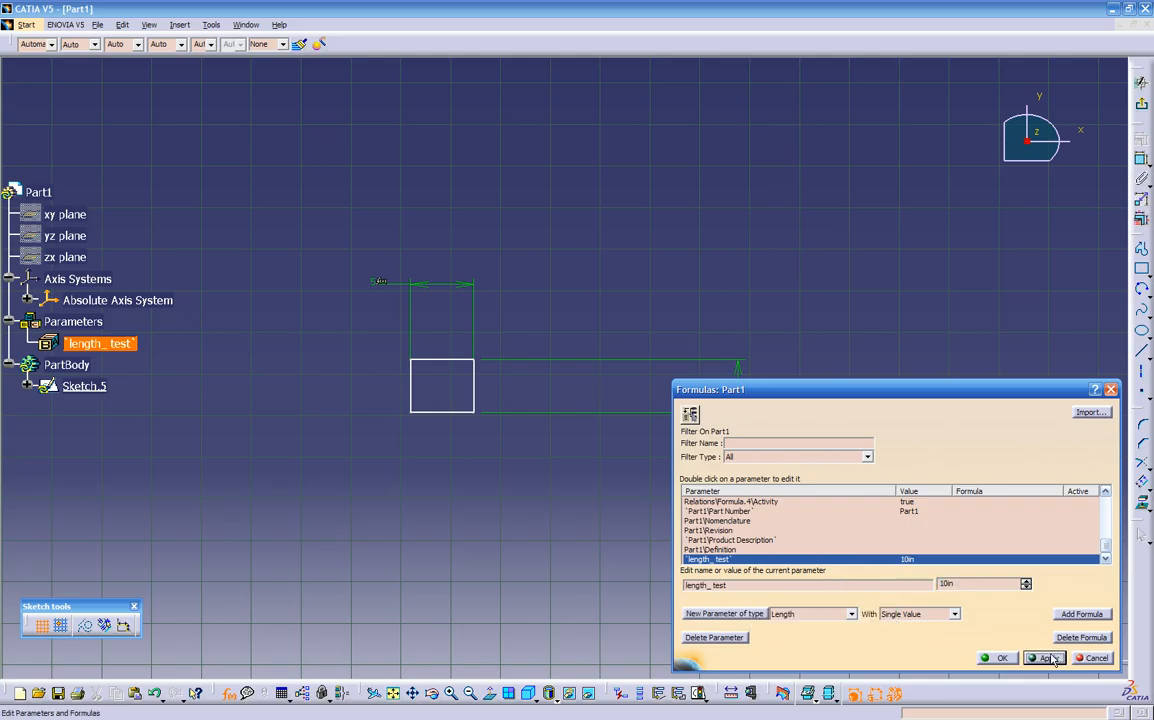
pyautogui.click(999, 658)
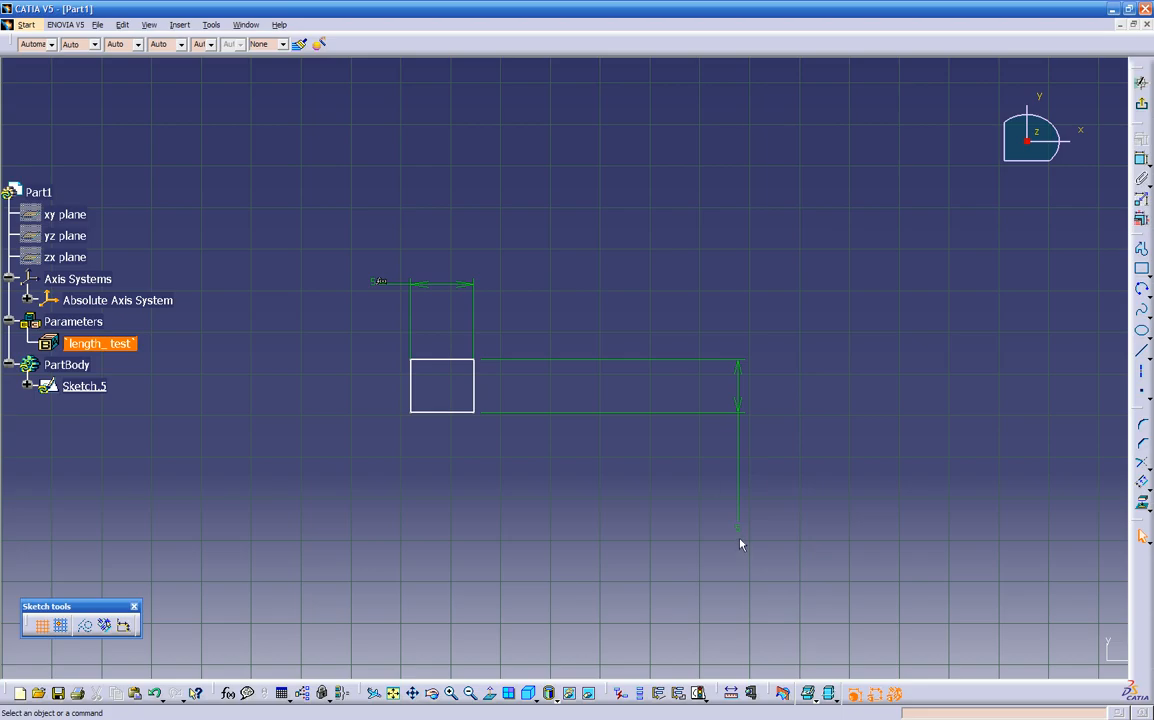
# Define the rectangle's height dimension by a formula equal to the length parameter "length_ test".
pyautogui.doubleClick(745, 531)
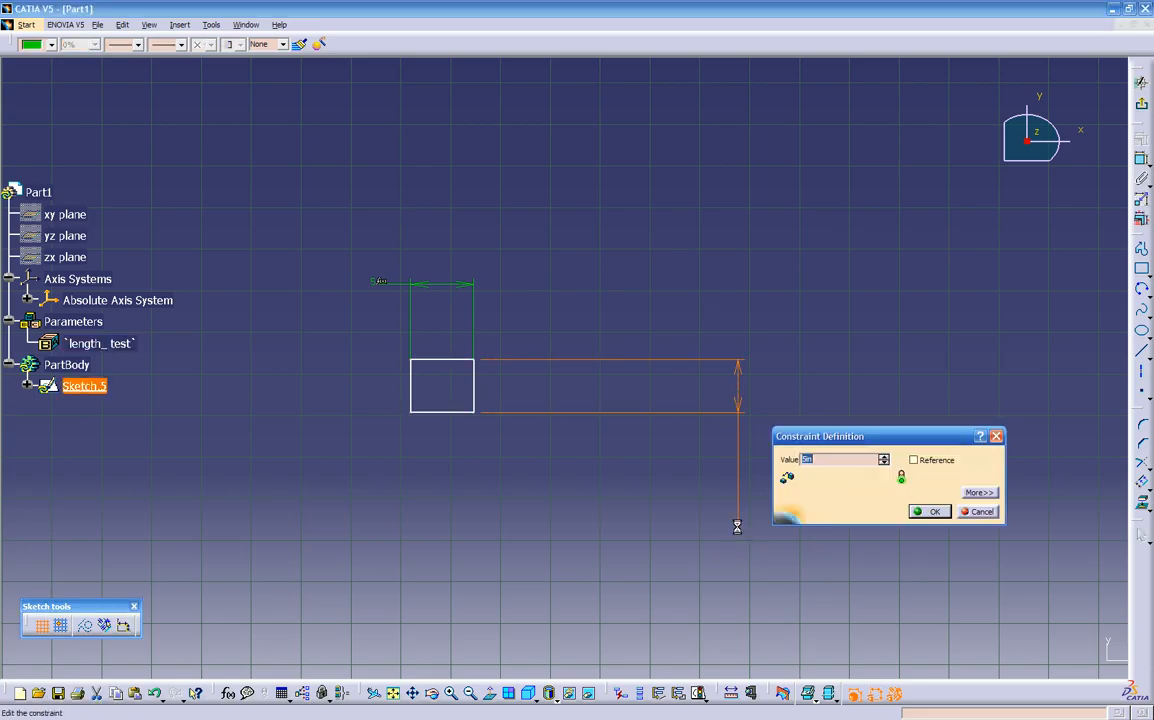
pyautogui.rightClick(828, 466)
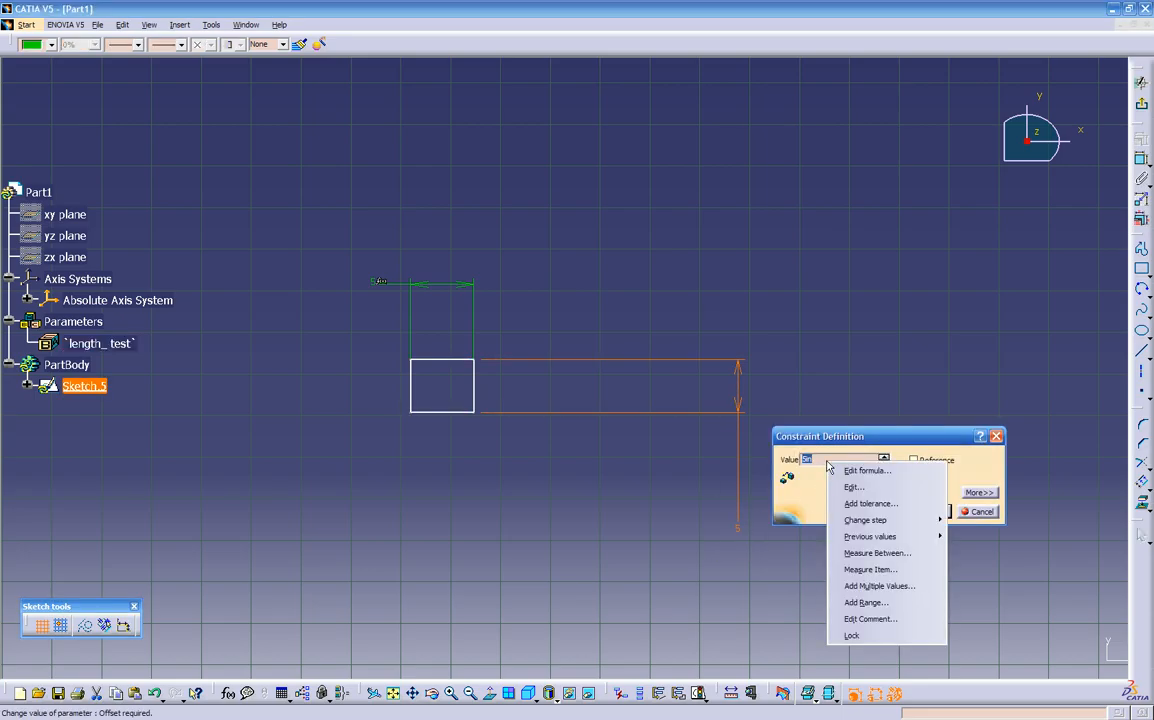
pyautogui.click(845, 470)
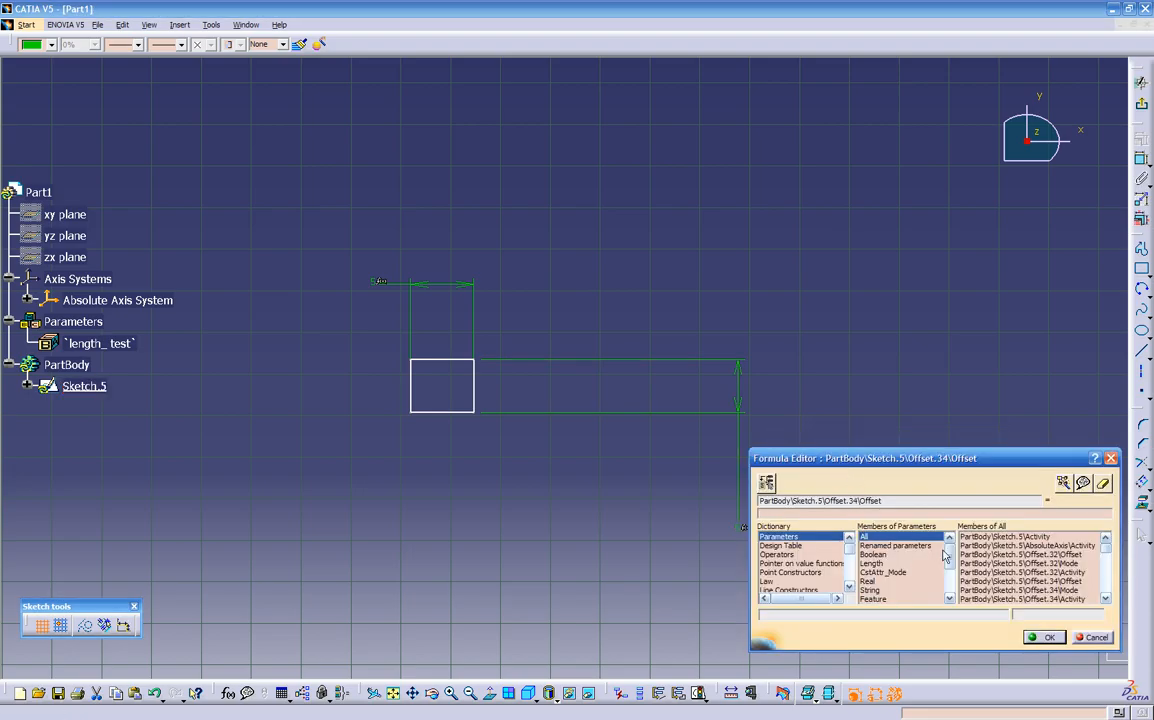
pyautogui.moveTo(949, 557)
pyautogui.mouseDown()
pyautogui.moveTo(949, 582)
pyautogui.moveTo(950, 558)
pyautogui.mouseUp()
pyautogui.click(866, 554)
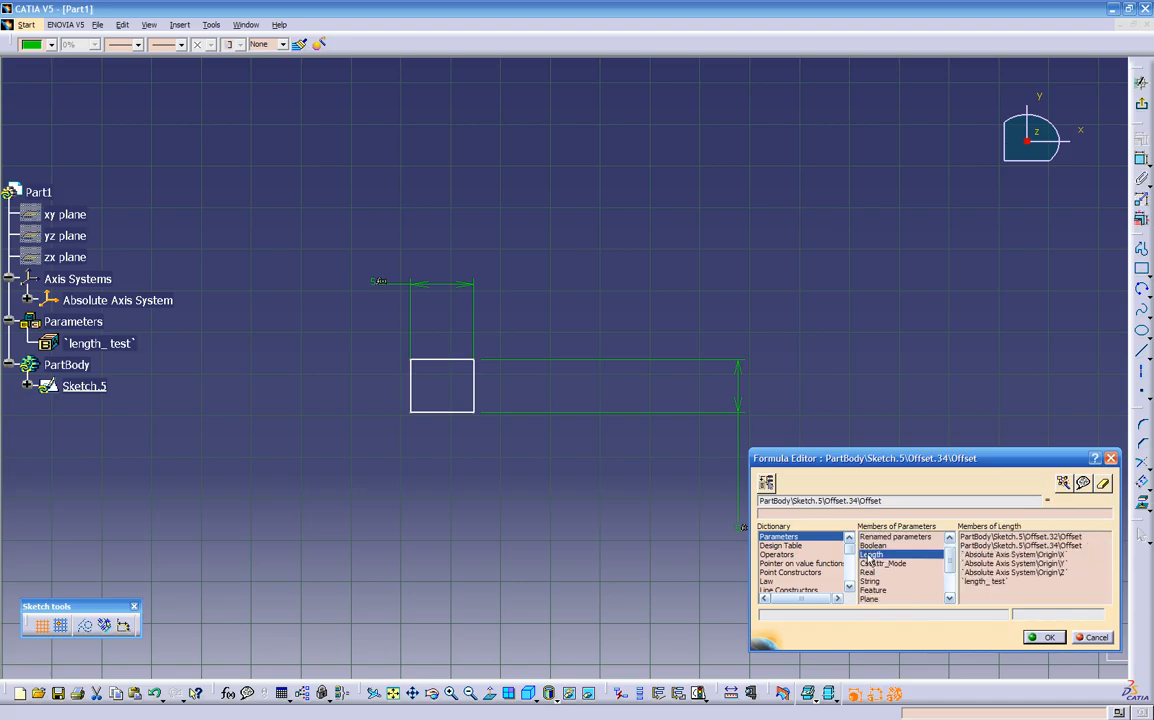
pyautogui.doubleClick(974, 584)
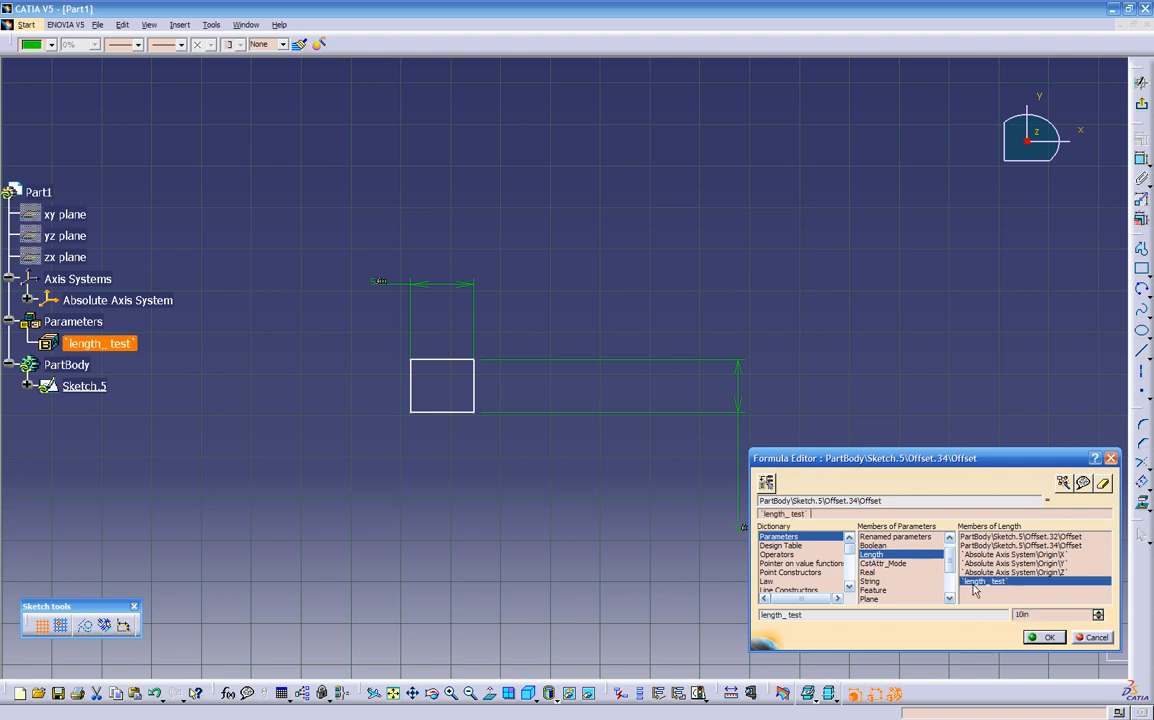
pyautogui.click(1035, 638)
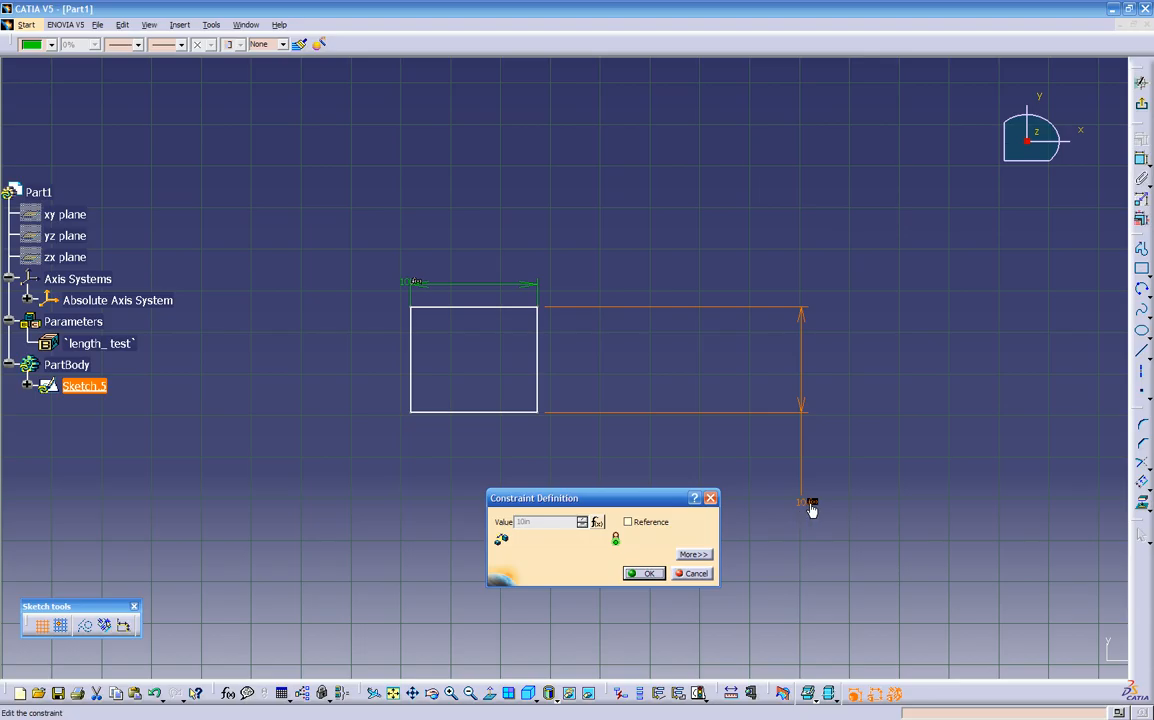
# Accept the rectangle's height constraint definition with its formula-driven value.
pyautogui.click(645, 573)
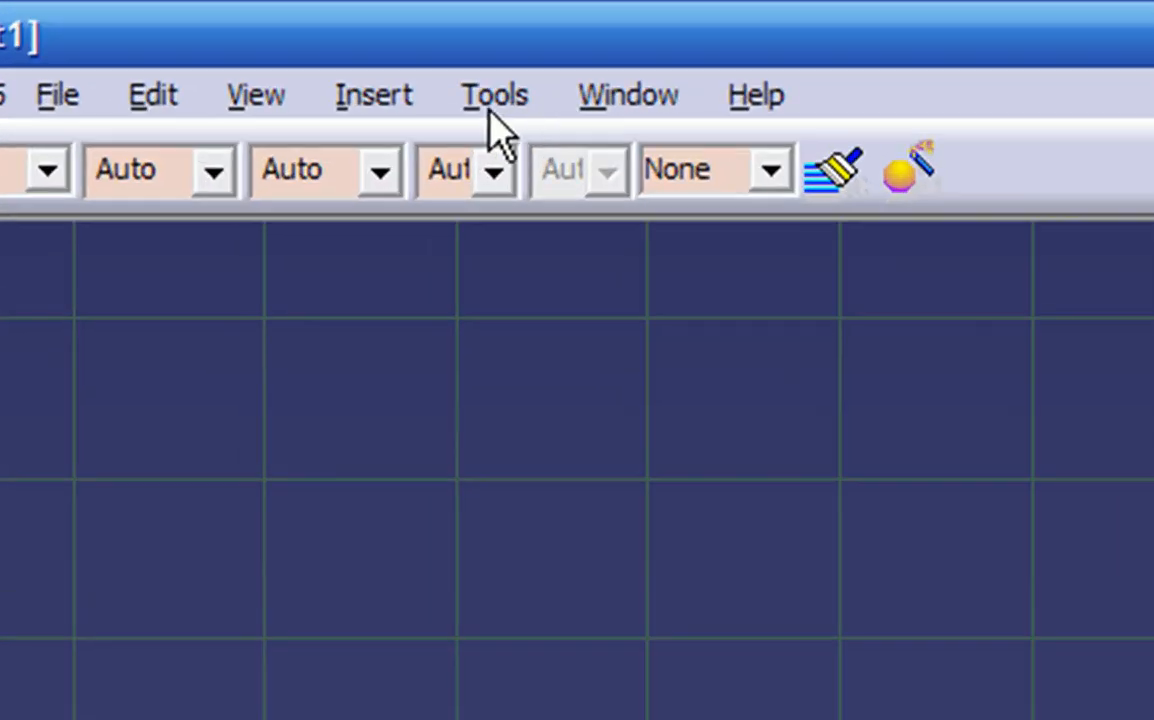
# Turn off the display of parameters in the specification tree in the Part Infrastructure display options.
pyautogui.click(211, 25)
pyautogui.click(545, 565)
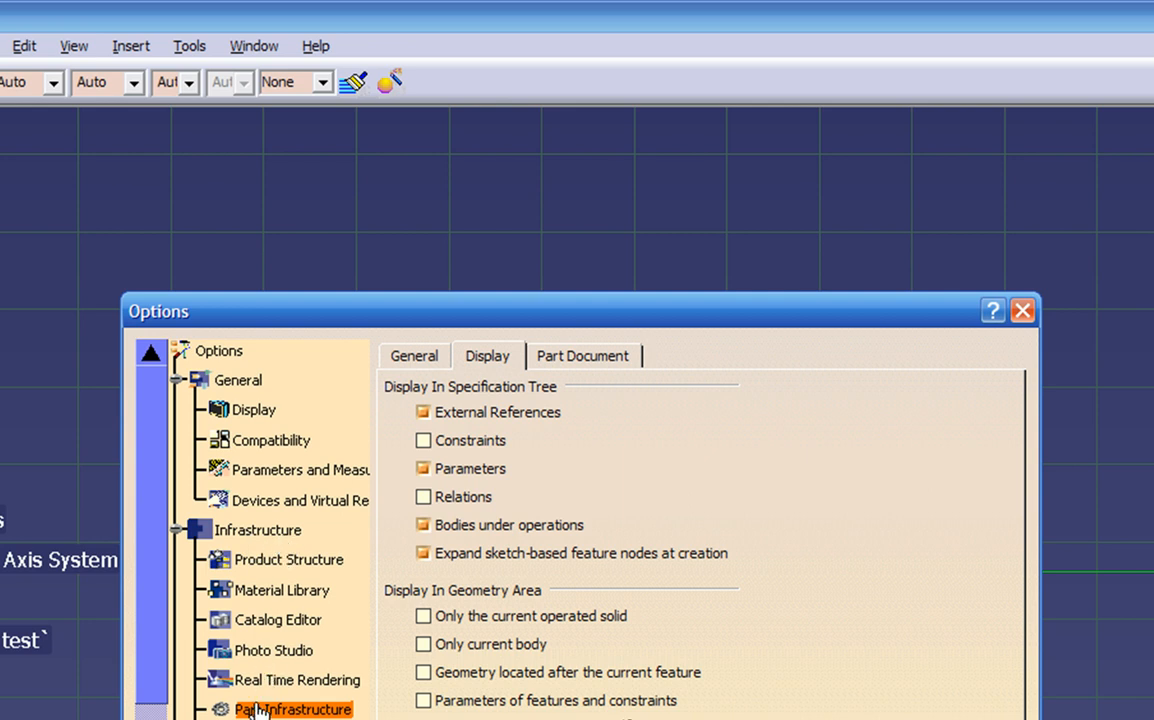
pyautogui.click(436, 470)
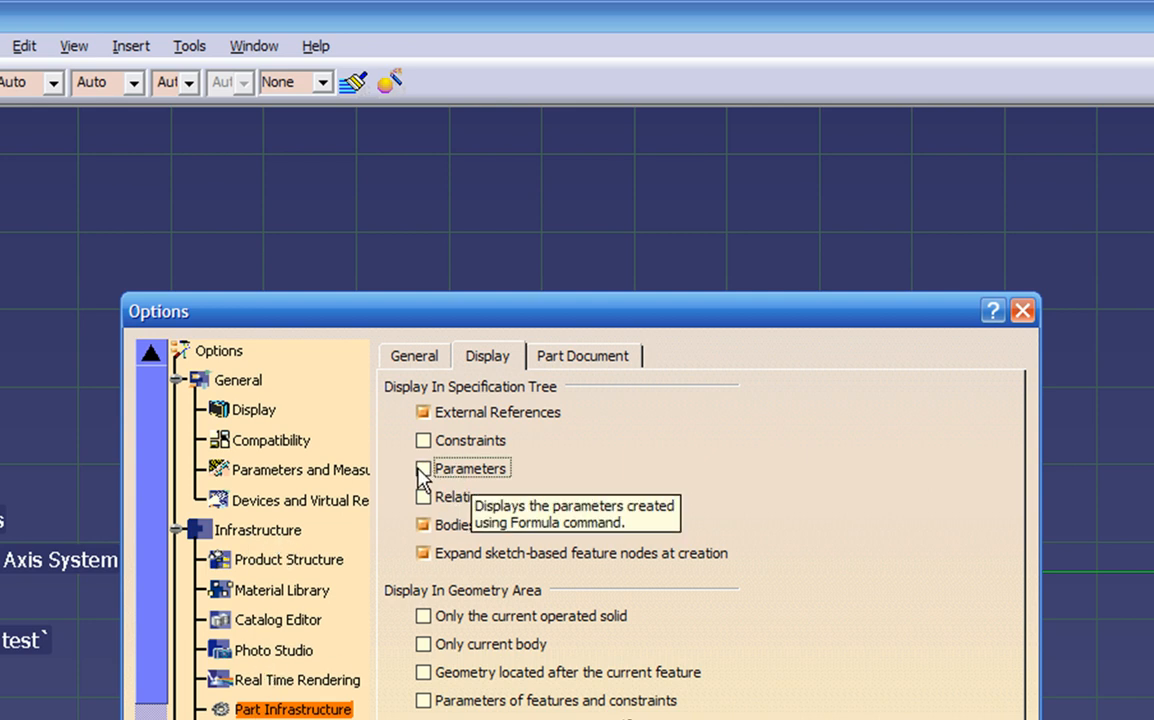
pyautogui.click(435, 471)
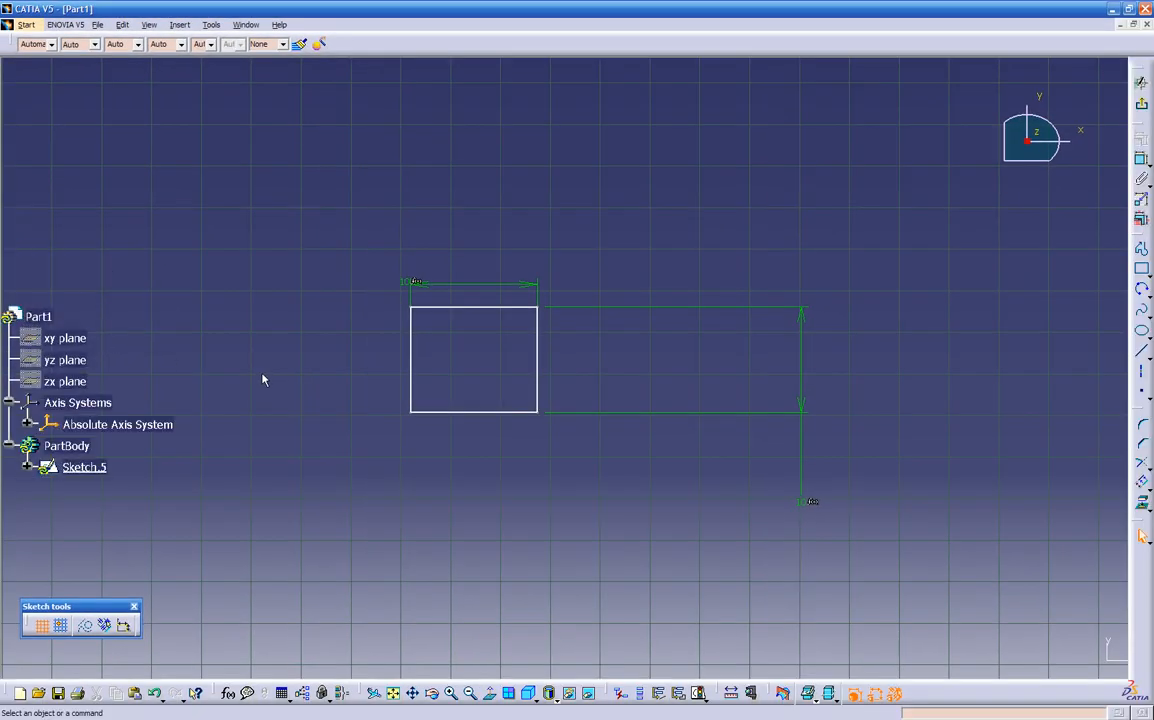
# Turn on the display of parameters in the specification tree in the Part Infrastructure display options.
pyautogui.click(211, 24)
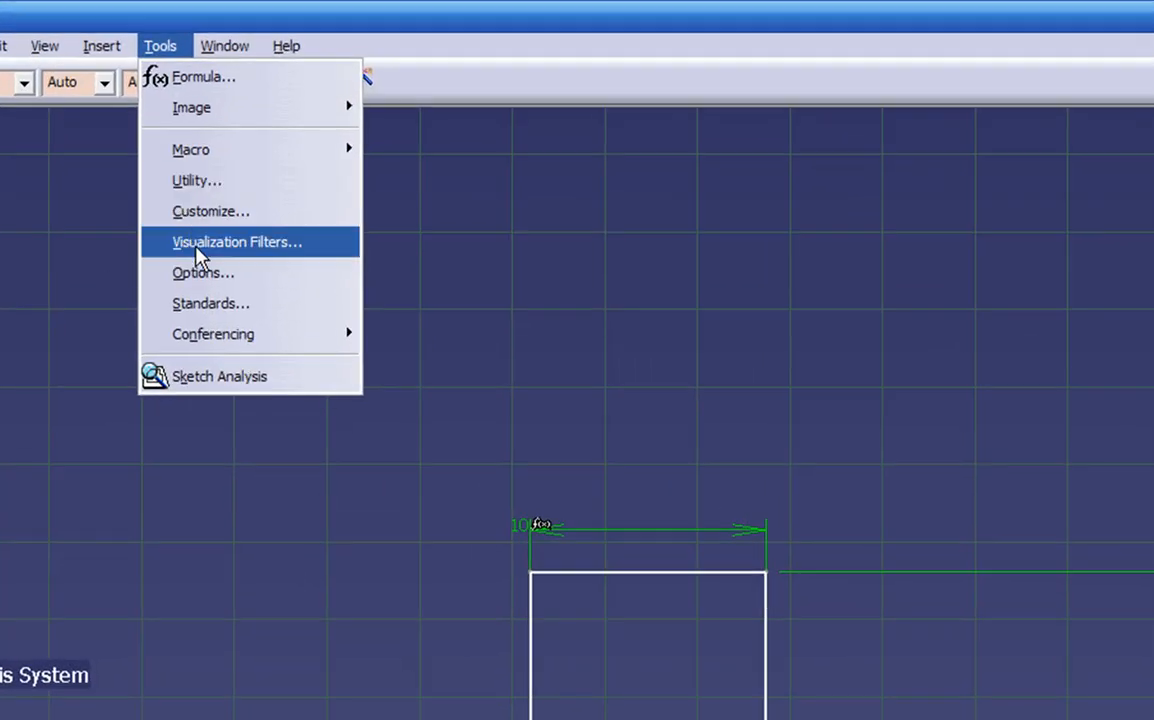
pyautogui.click(222, 190)
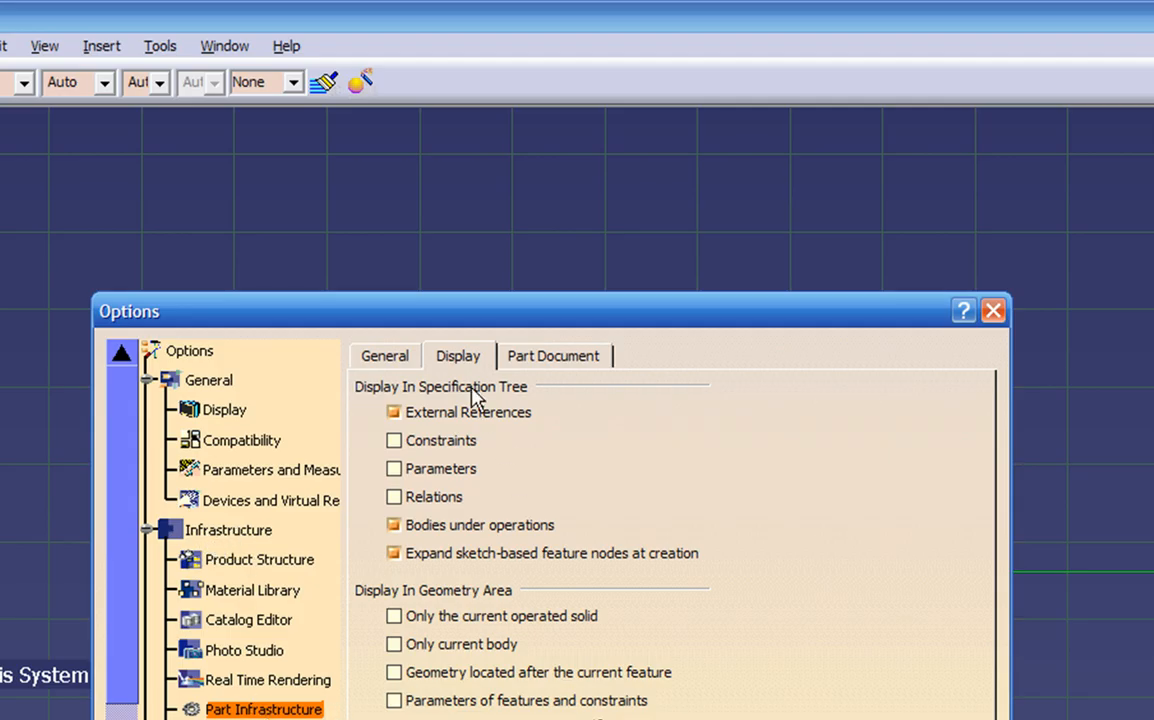
pyautogui.click(407, 472)
pyautogui.click(589, 518)
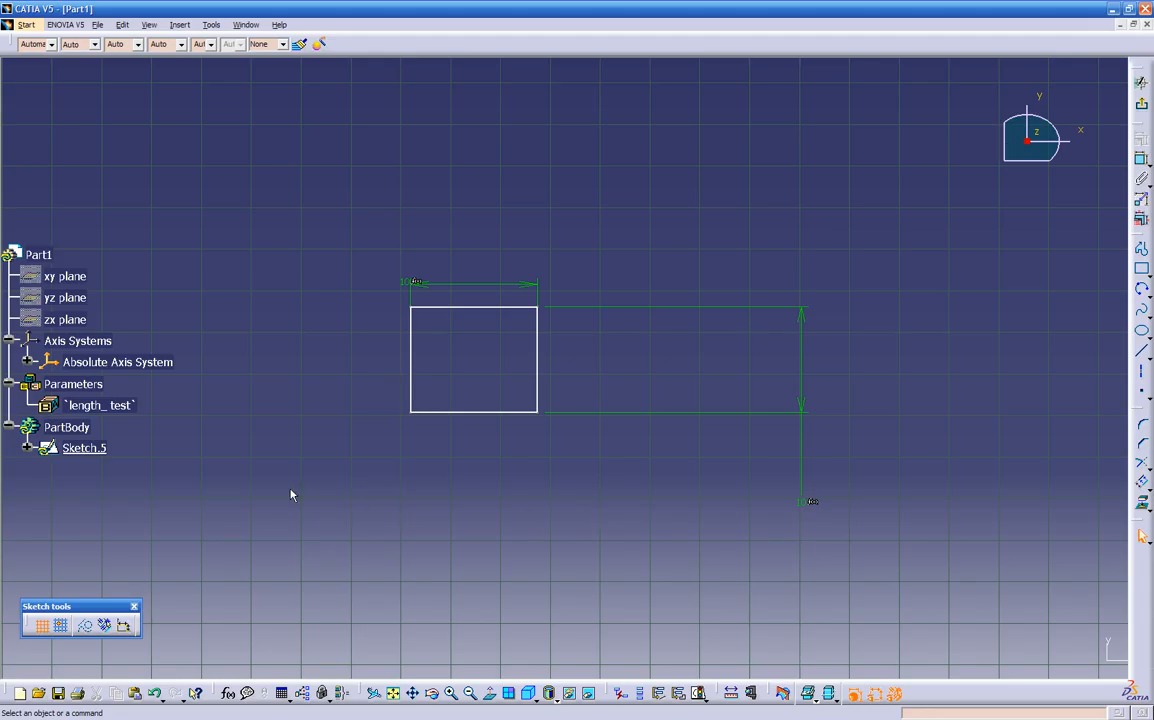
# Exit the sketch and set the "length_ test" parameter to 50 in.
pyautogui.click(117, 408)
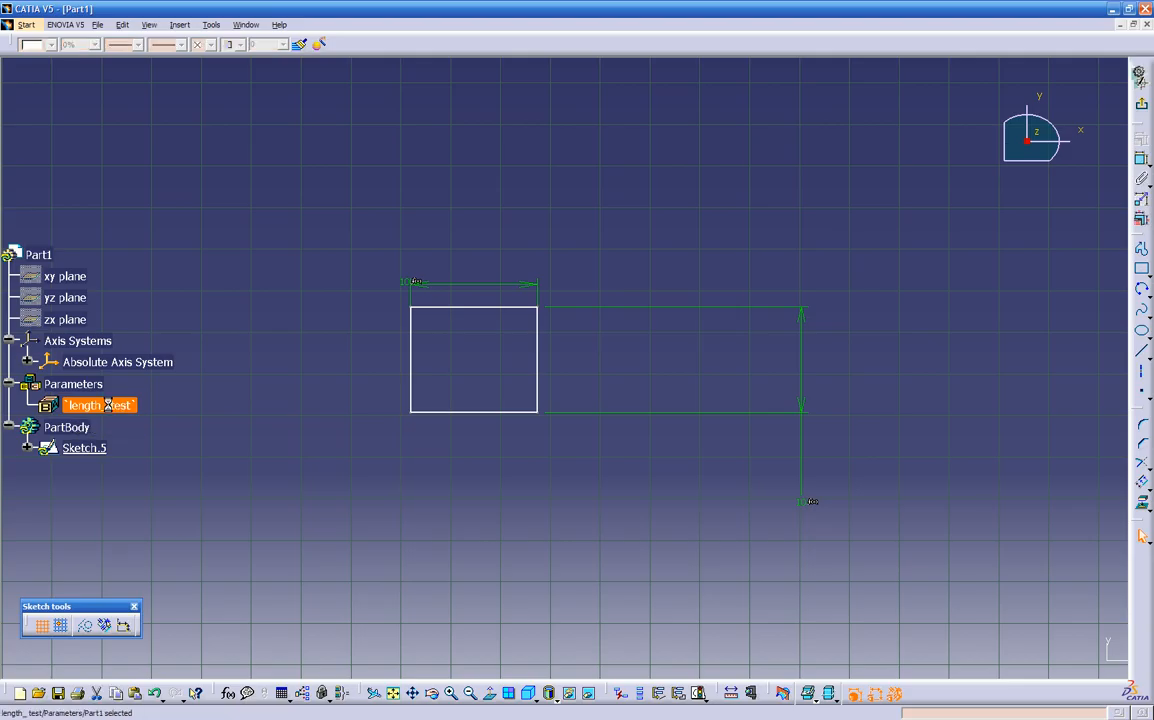
pyautogui.moveTo(297, 434)
pyautogui.mouseDown(button='middle')
pyautogui.moveTo(283, 515)
pyautogui.moveTo(320, 413)
pyautogui.moveTo(415, 470)
pyautogui.moveTo(476, 419)
pyautogui.moveTo(489, 481)
pyautogui.moveTo(416, 625)
pyautogui.moveTo(448, 497)
pyautogui.moveTo(569, 500)
pyautogui.moveTo(605, 456)
pyautogui.moveTo(636, 451)
pyautogui.mouseUp(button='middle')
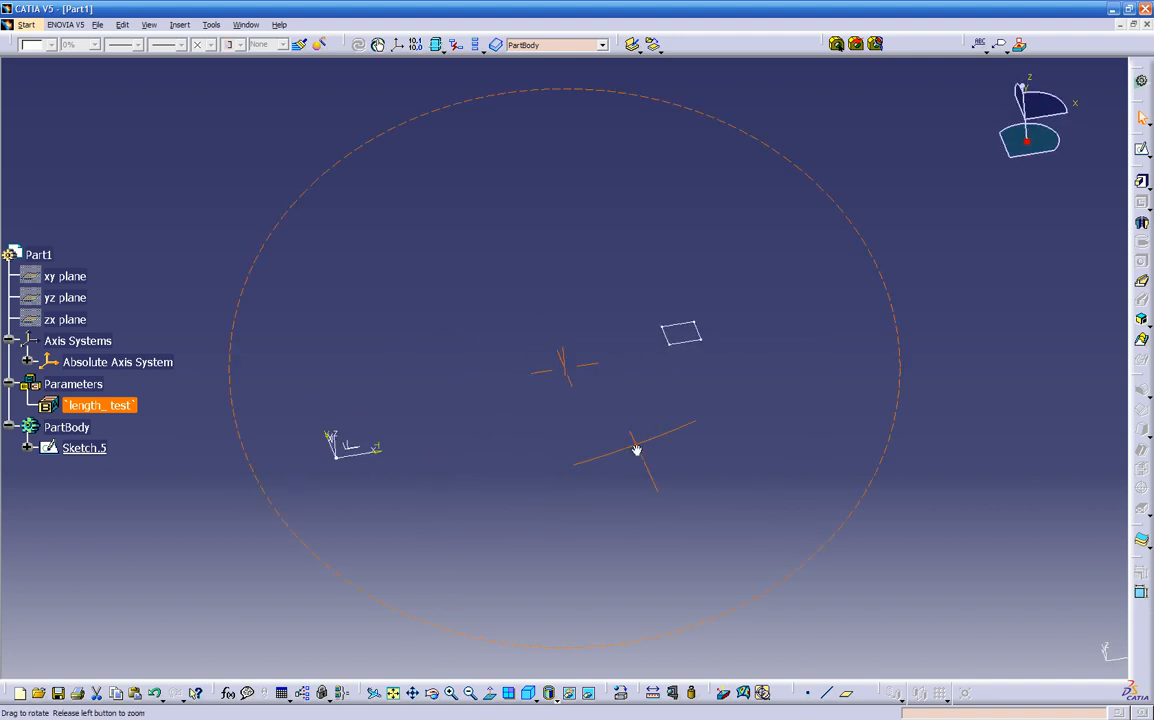
pyautogui.doubleClick(119, 407)
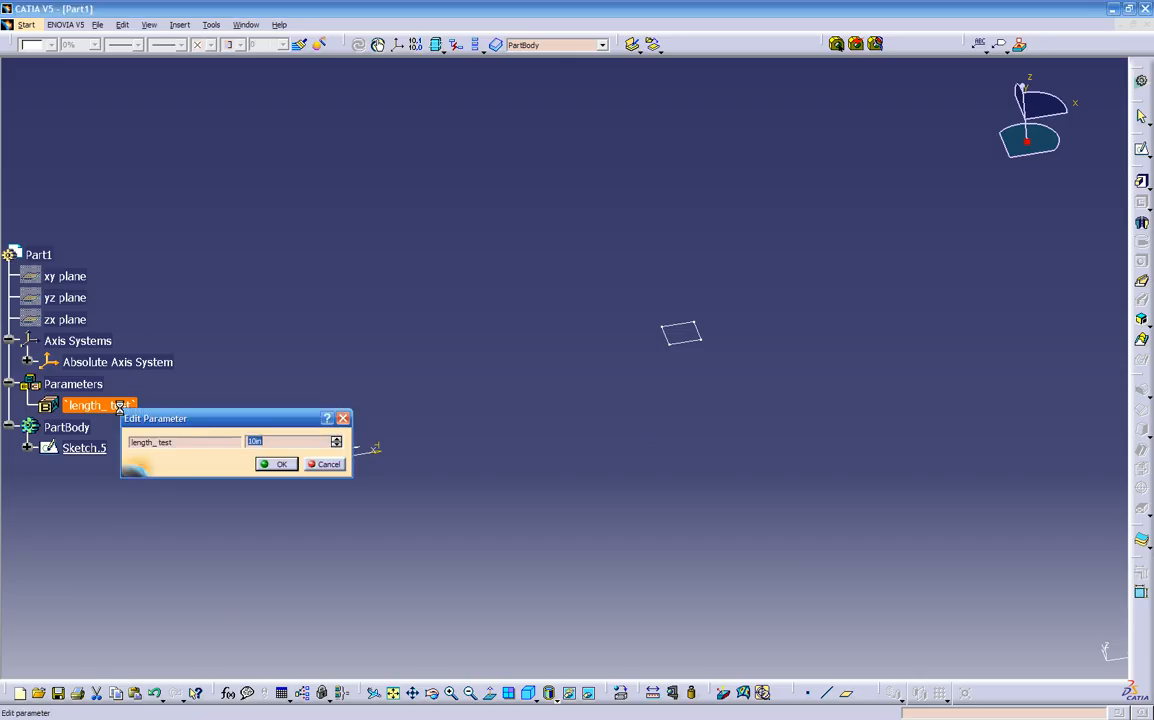
pyautogui.moveTo(130, 417); pyautogui.dragTo(130, 484)
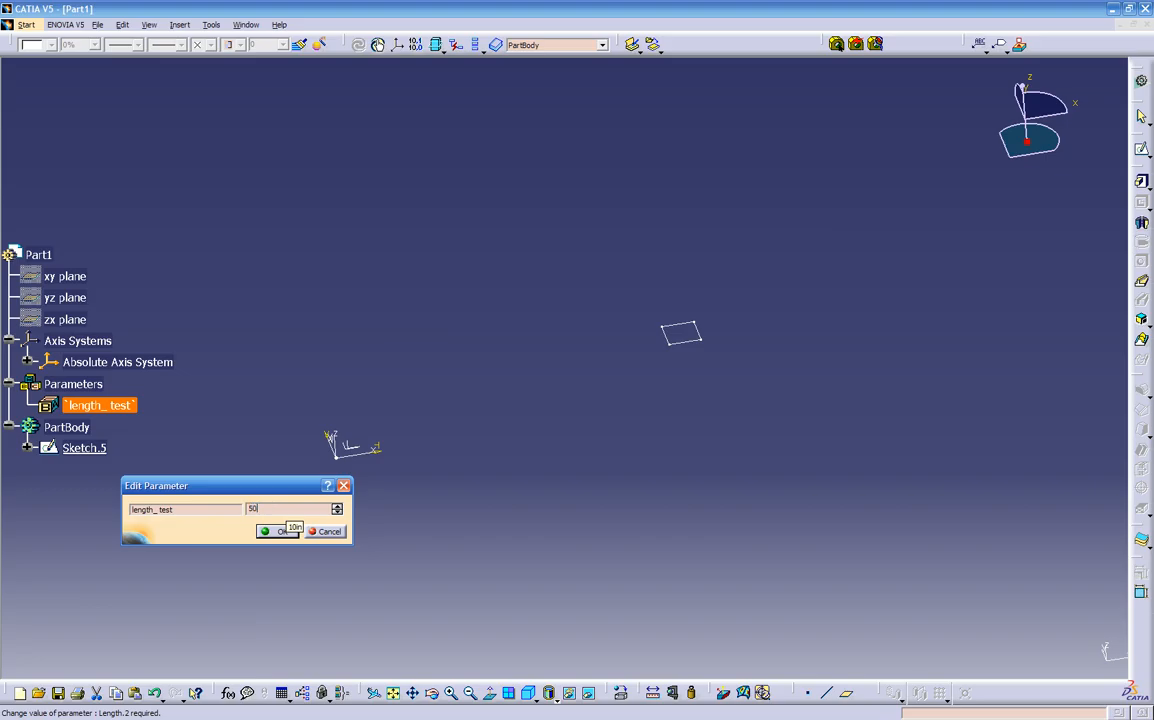
pyautogui.click(283, 531)
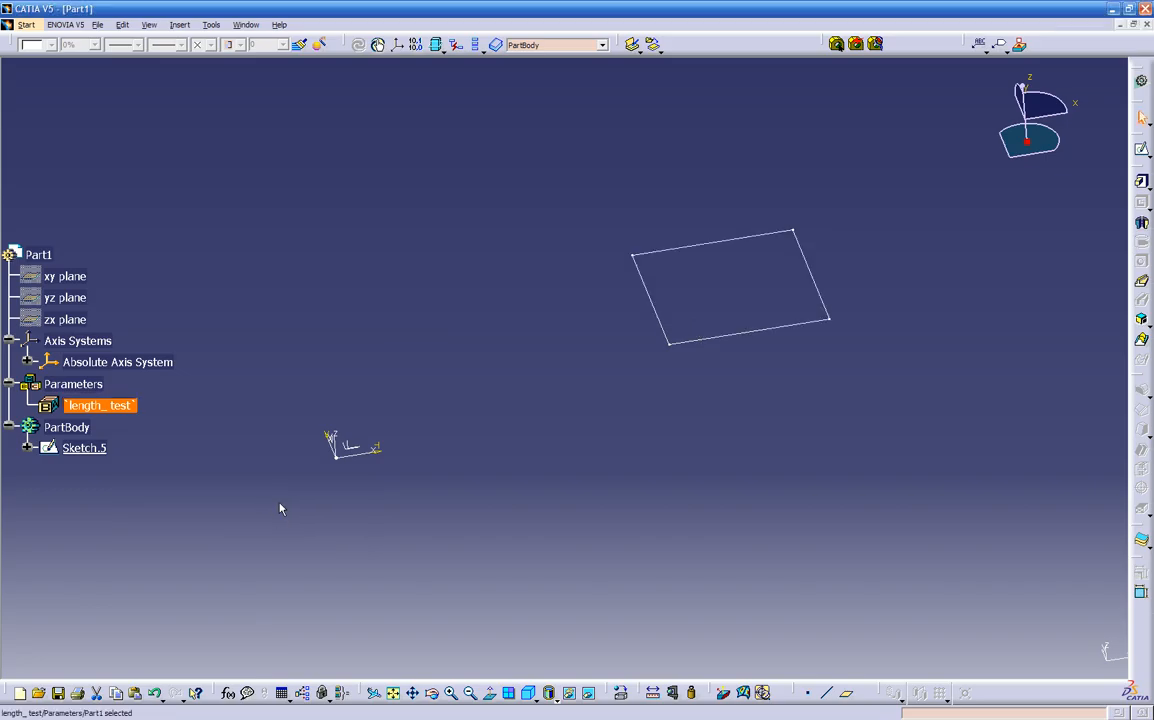
# Create a pad from the rectangle sketch with a length of 15 in.
pyautogui.moveTo(349, 504); pyautogui.dragTo(361, 484, button='middle')
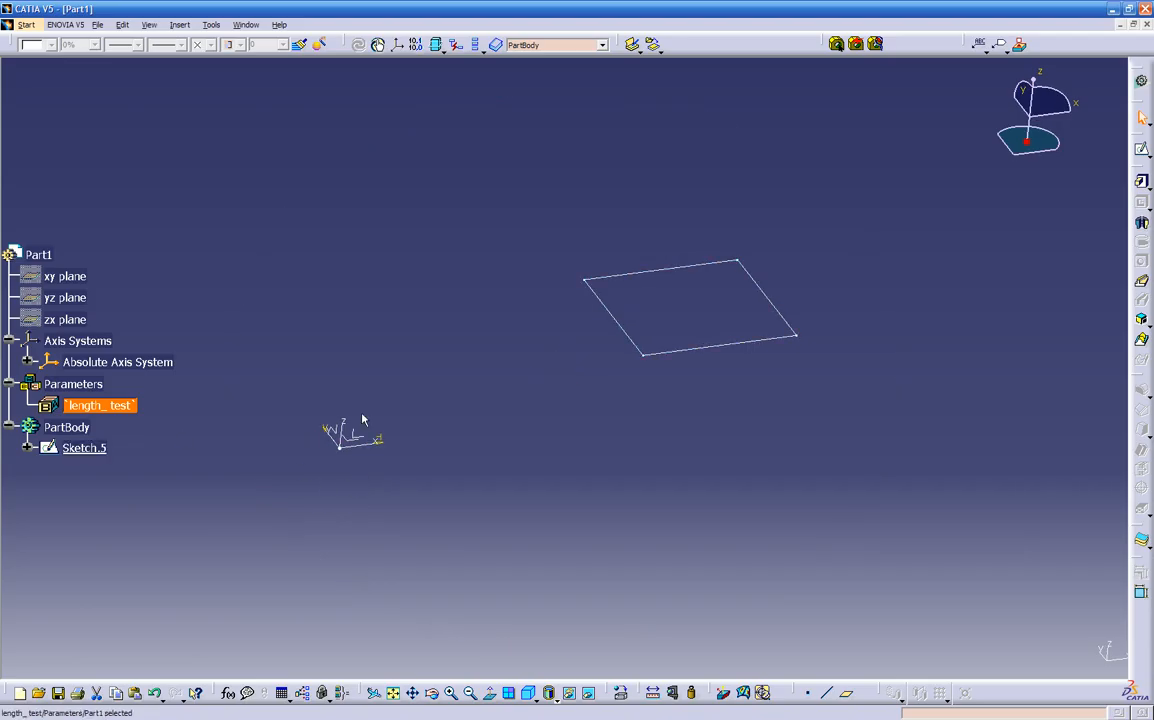
pyautogui.click(736, 345)
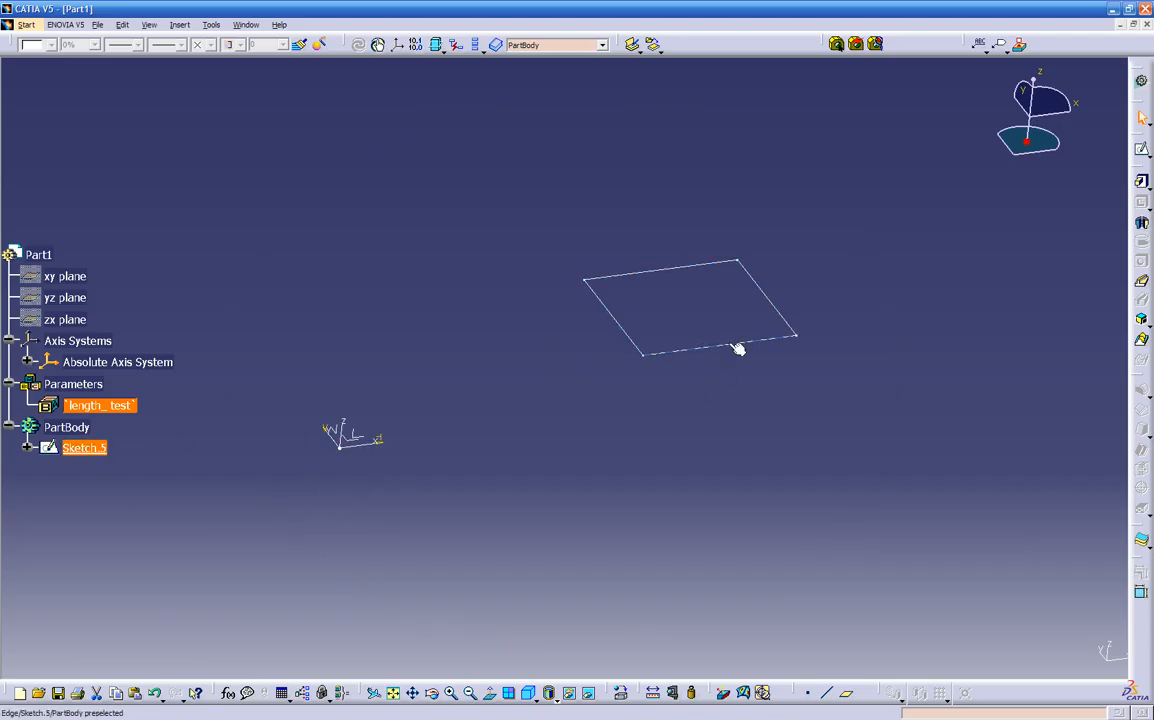
pyautogui.click(1143, 185)
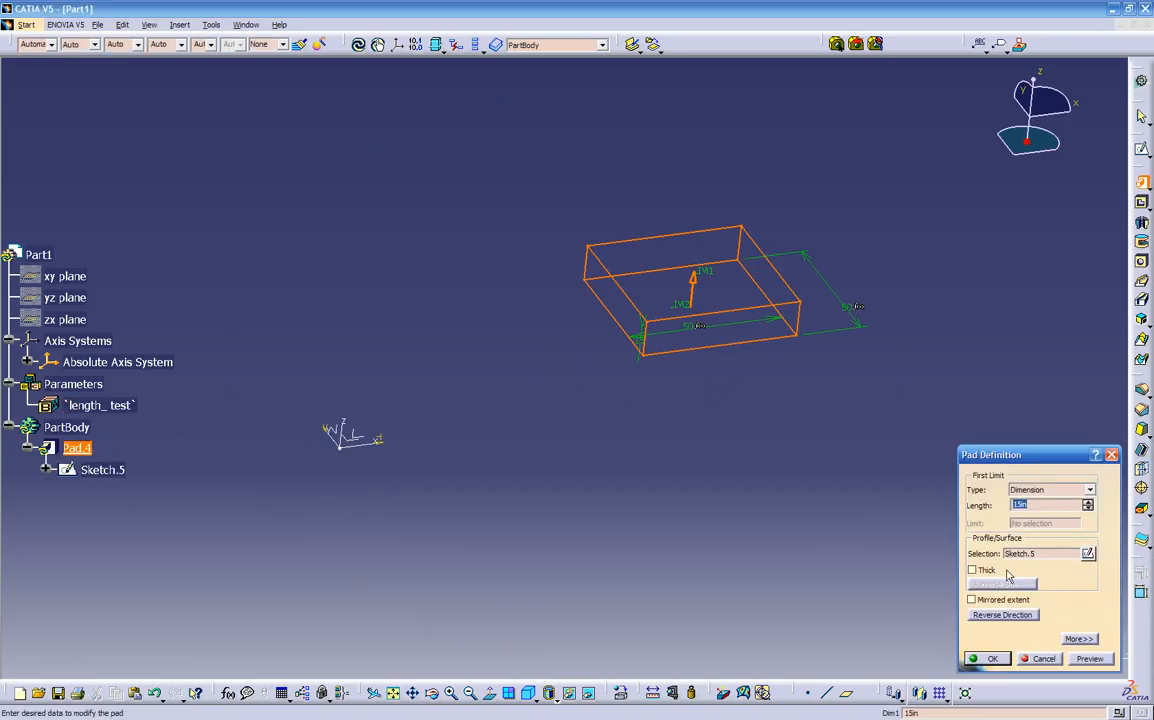
pyautogui.click(988, 658)
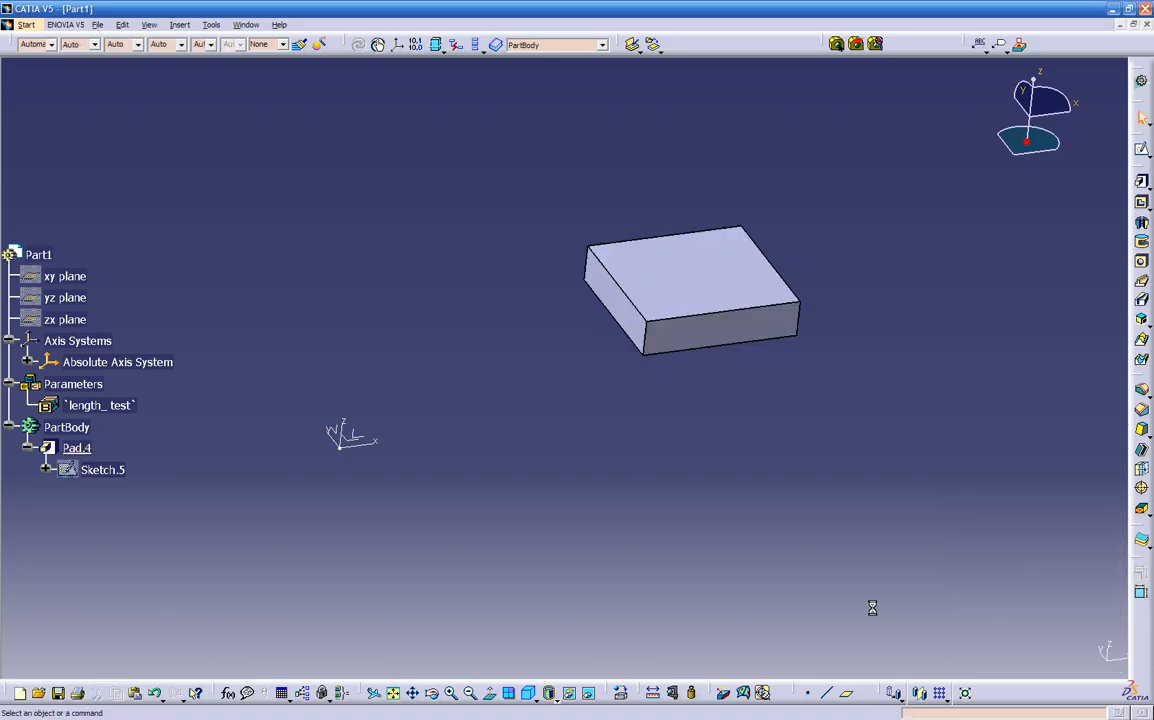
# Set the "length_ test" parameter to 20 in to resize the pad's profile.
pyautogui.doubleClick(80, 410)
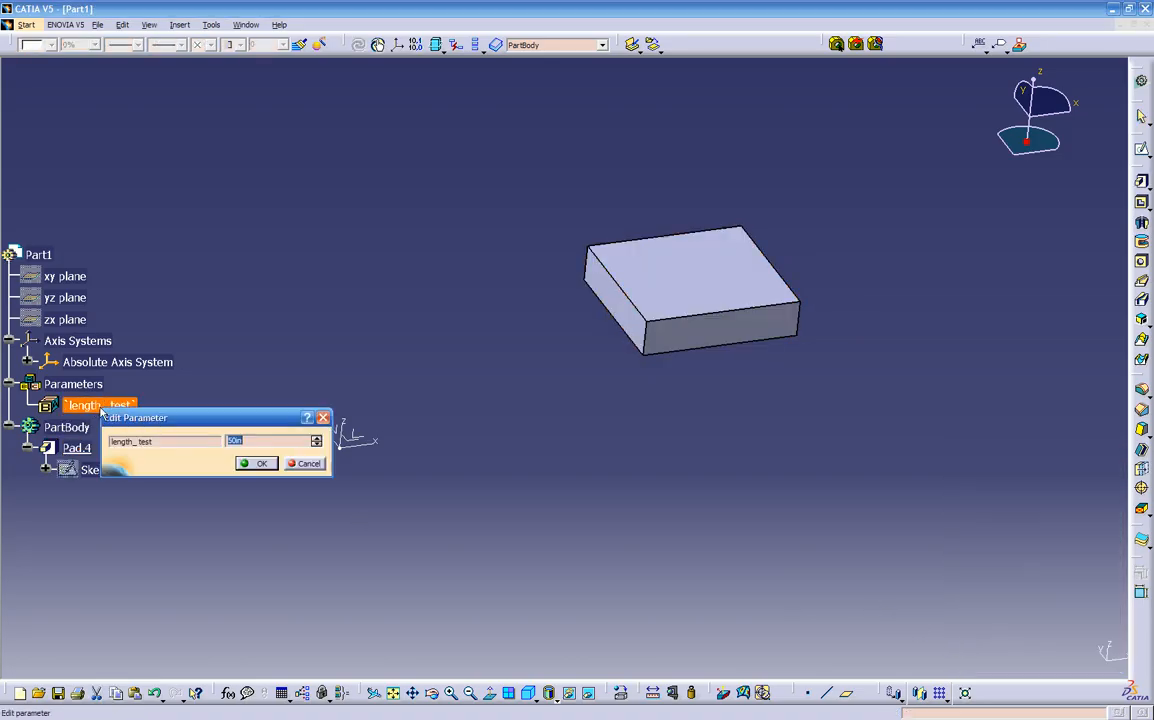
pyautogui.write('20')
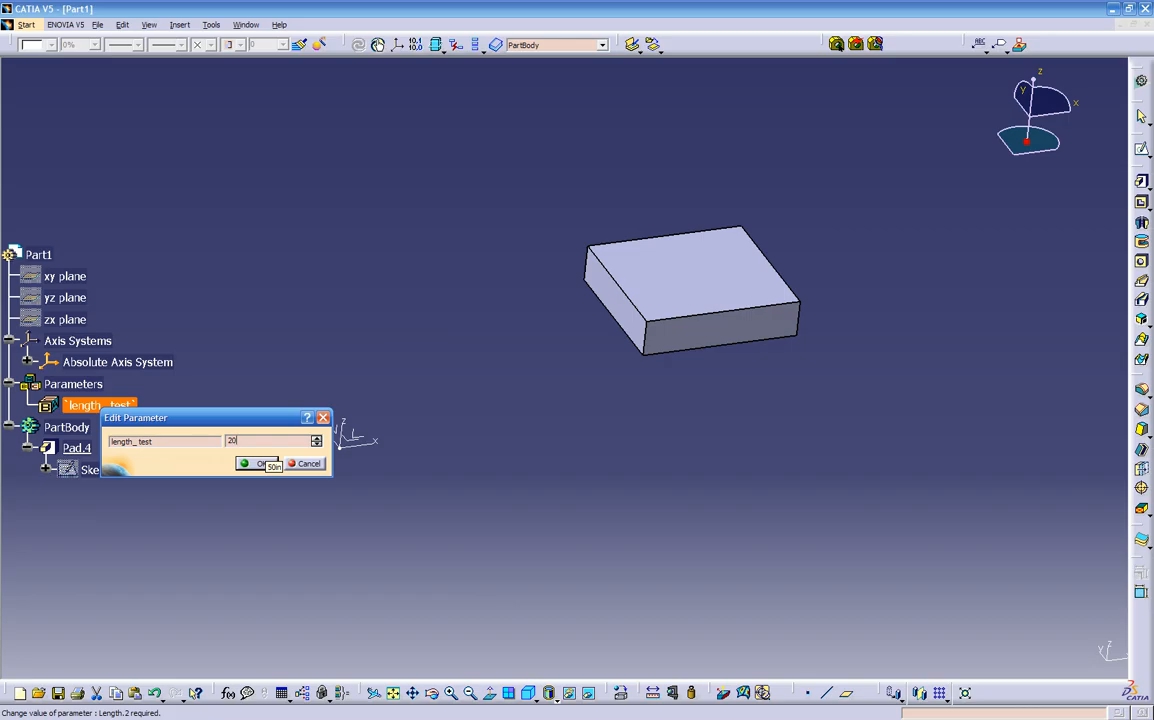
pyautogui.click(262, 463)
pyautogui.moveTo(316, 485); pyautogui.dragTo(311, 437, button='middle')
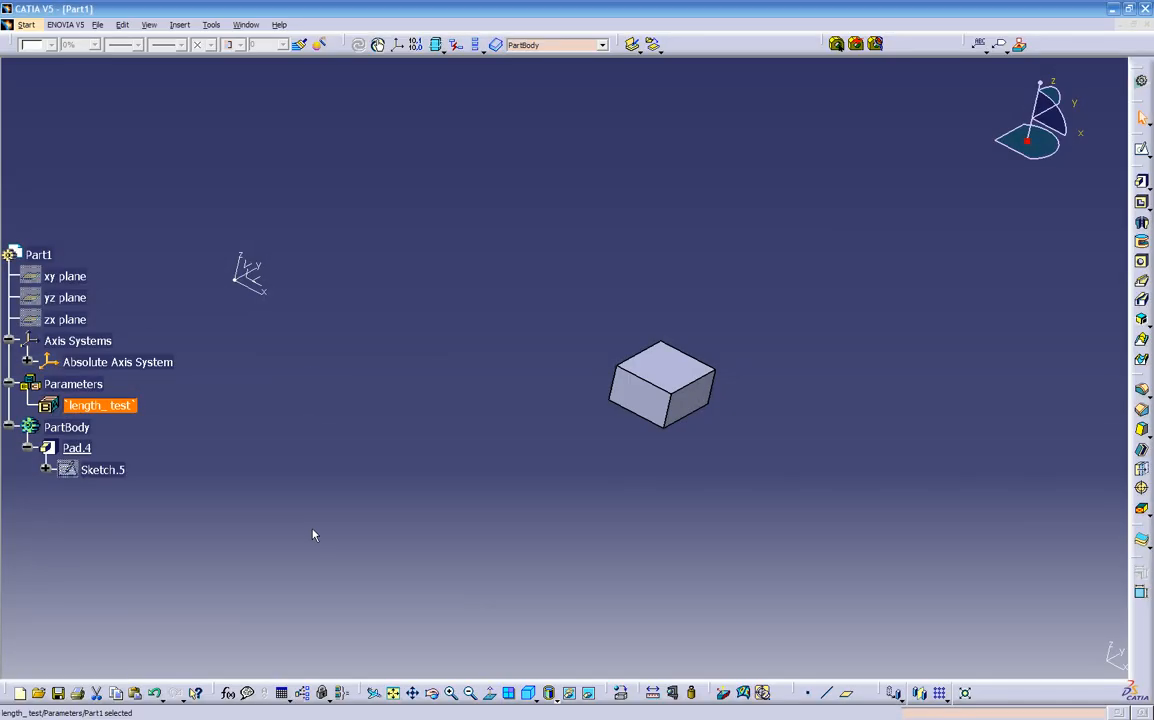
pyautogui.moveTo(472, 483)
pyautogui.mouseDown(button='middle')
pyautogui.moveTo(448, 477)
pyautogui.moveTo(448, 487)
pyautogui.mouseUp(button='middle')
# Swap to the hidden-object space, make the pad's sketch visible, and swap back to the normal view.
pyautogui.click(100, 469)
pyautogui.rightClick(100, 469)
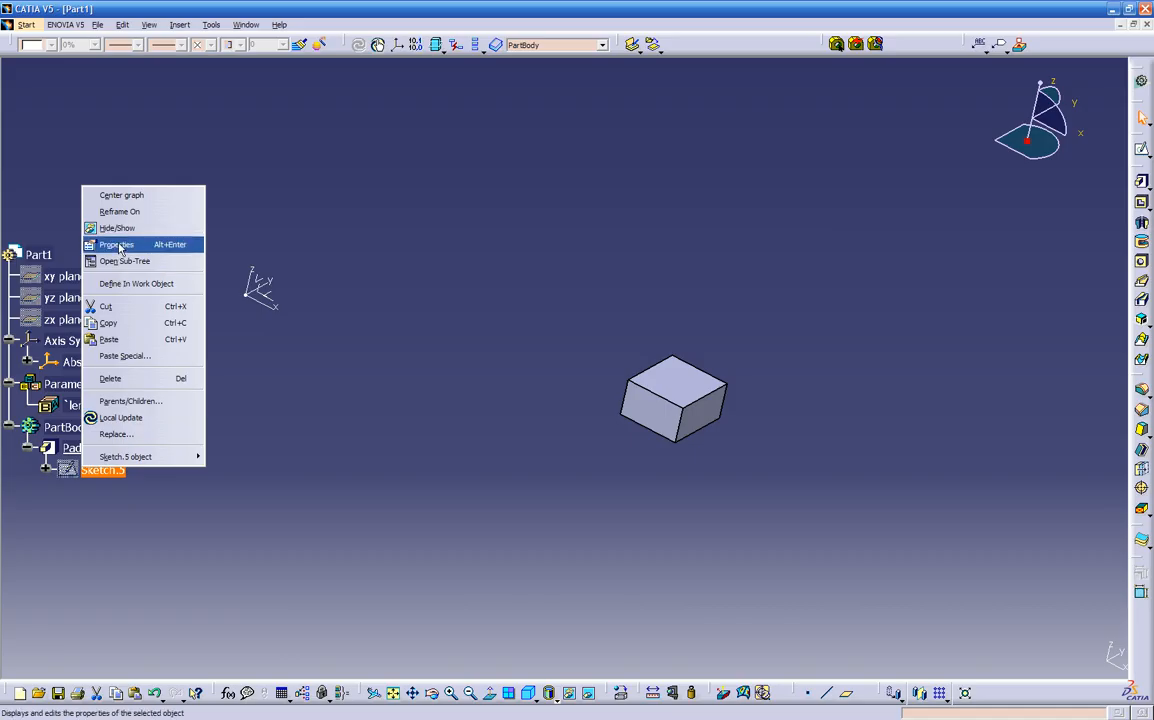
pyautogui.click(340, 398)
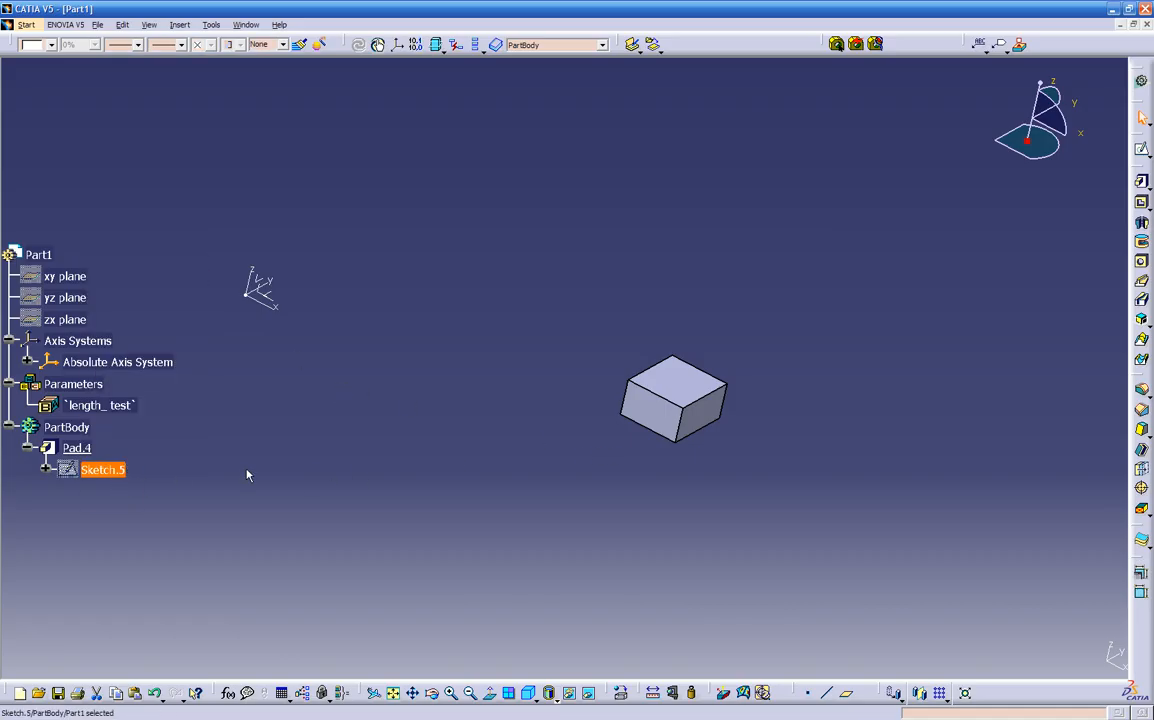
pyautogui.click(605, 693)
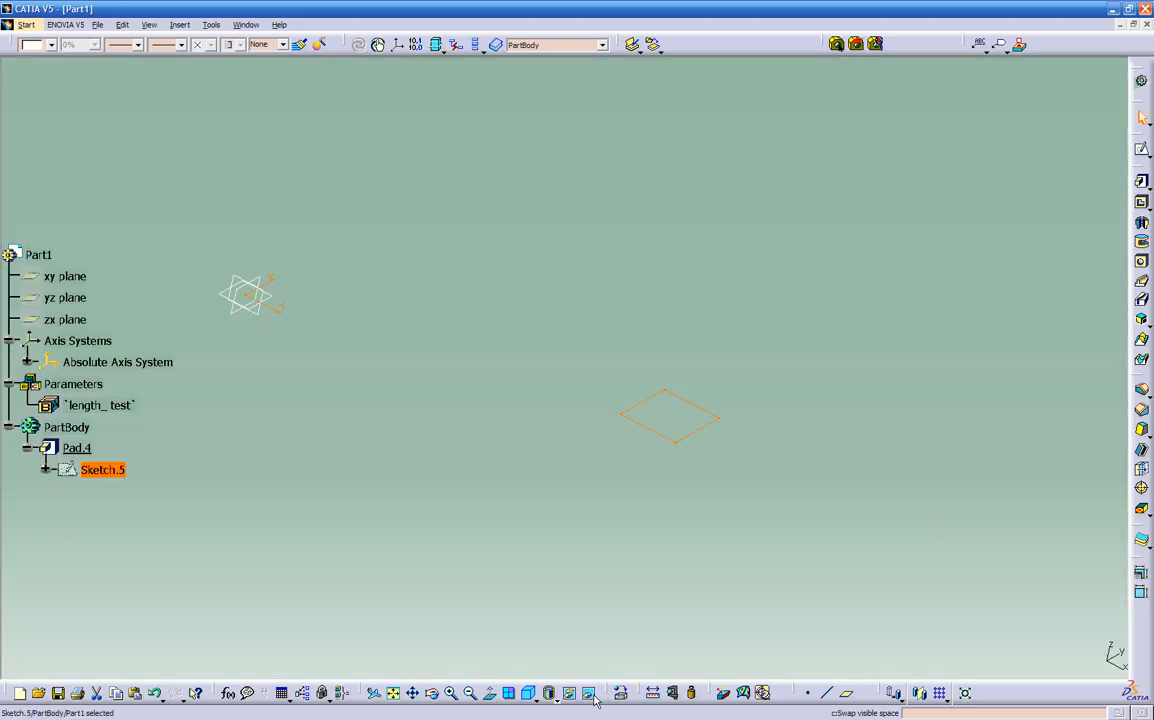
pyautogui.rightClick(641, 426)
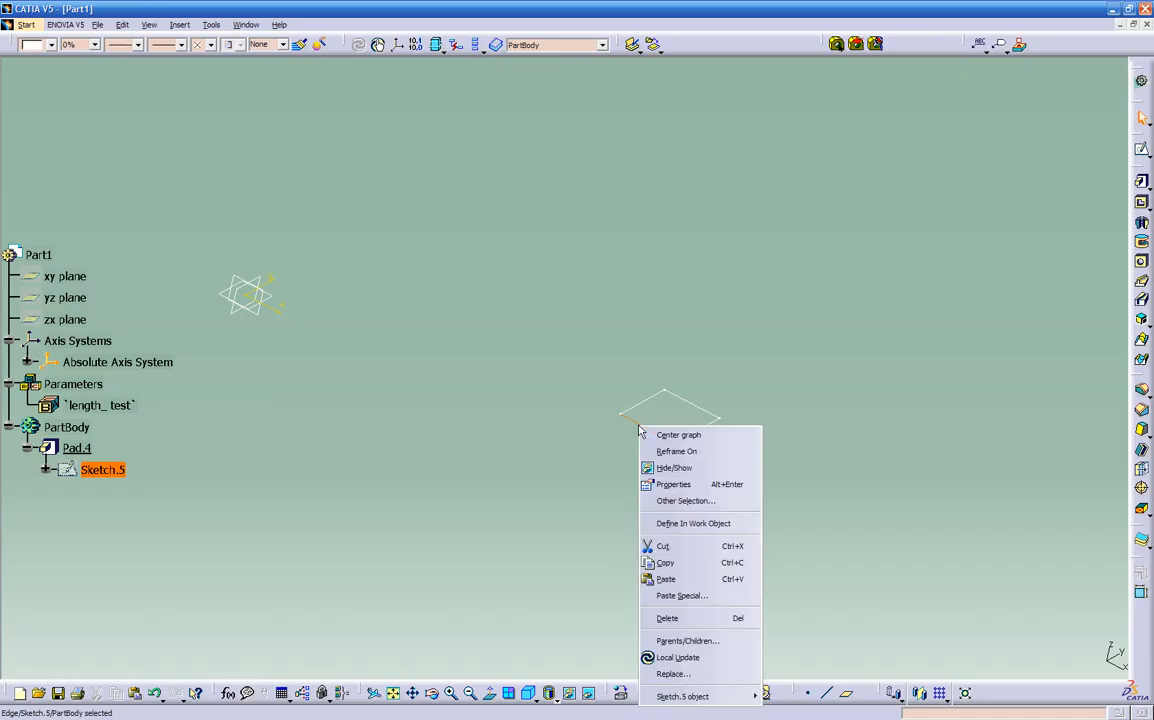
pyautogui.click(657, 469)
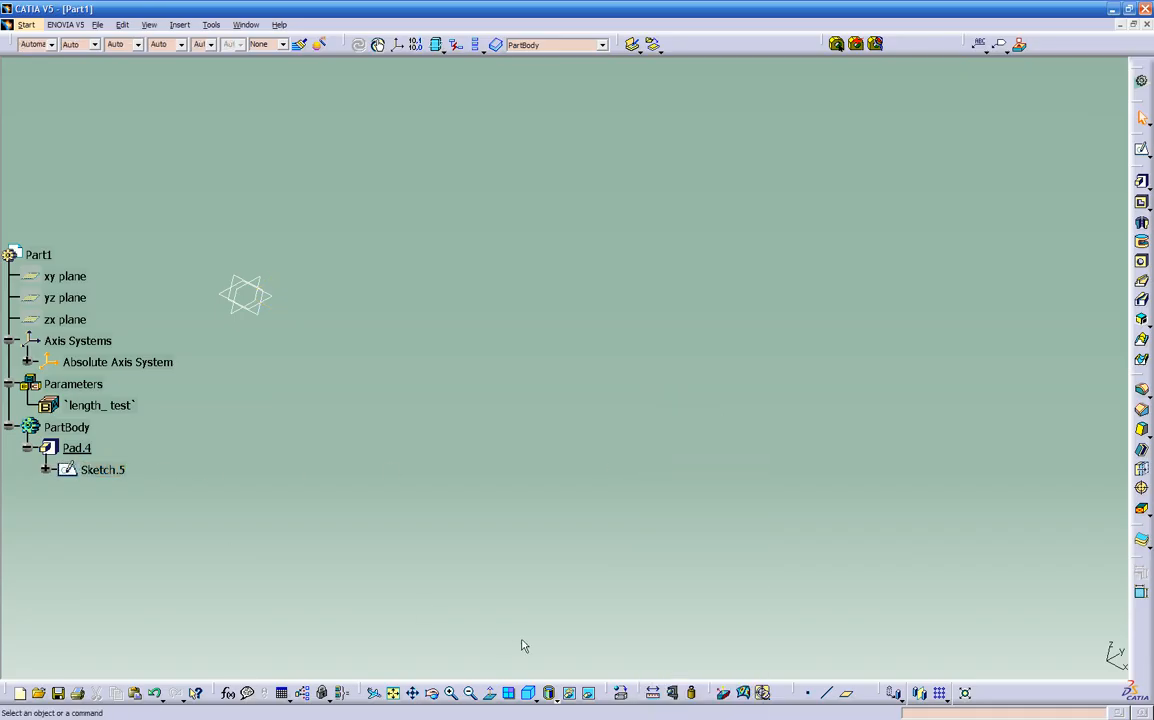
pyautogui.click(570, 692)
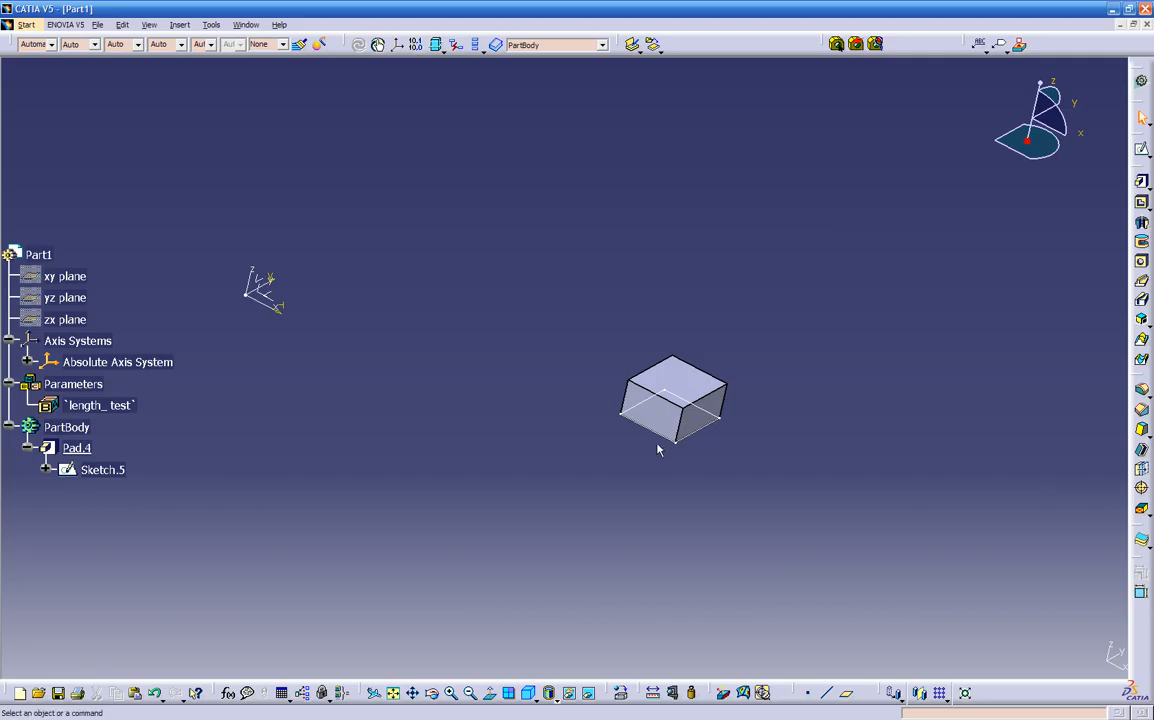
# Hide the pad's sketch by its geometry and bring it back from the hidden-object space.
pyautogui.rightClick(659, 440)
pyautogui.click(676, 476)
pyautogui.click(588, 692)
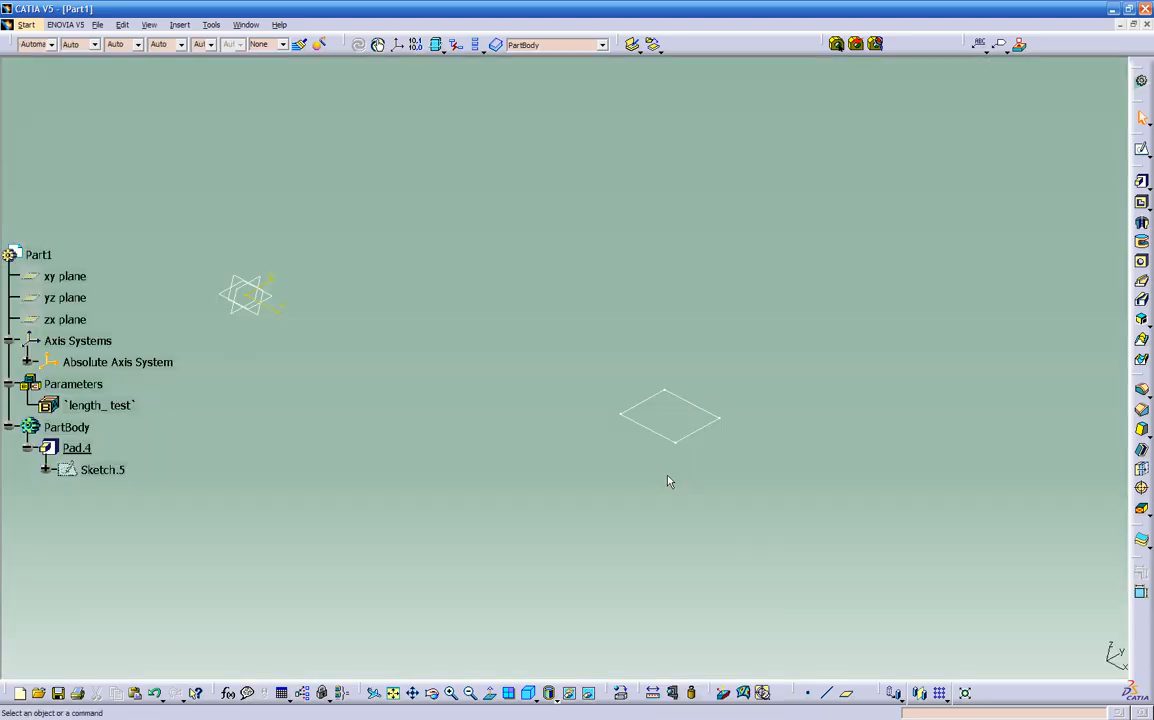
pyautogui.click(666, 443)
pyautogui.rightClick(666, 443)
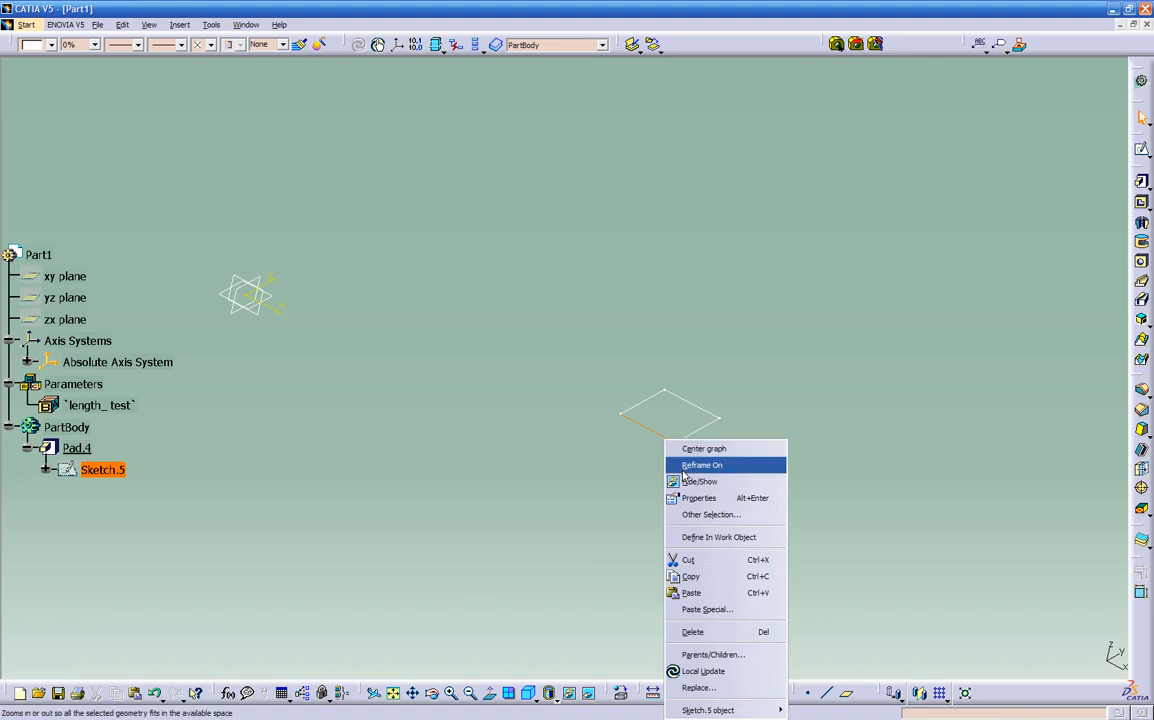
pyautogui.click(684, 481)
pyautogui.click(588, 692)
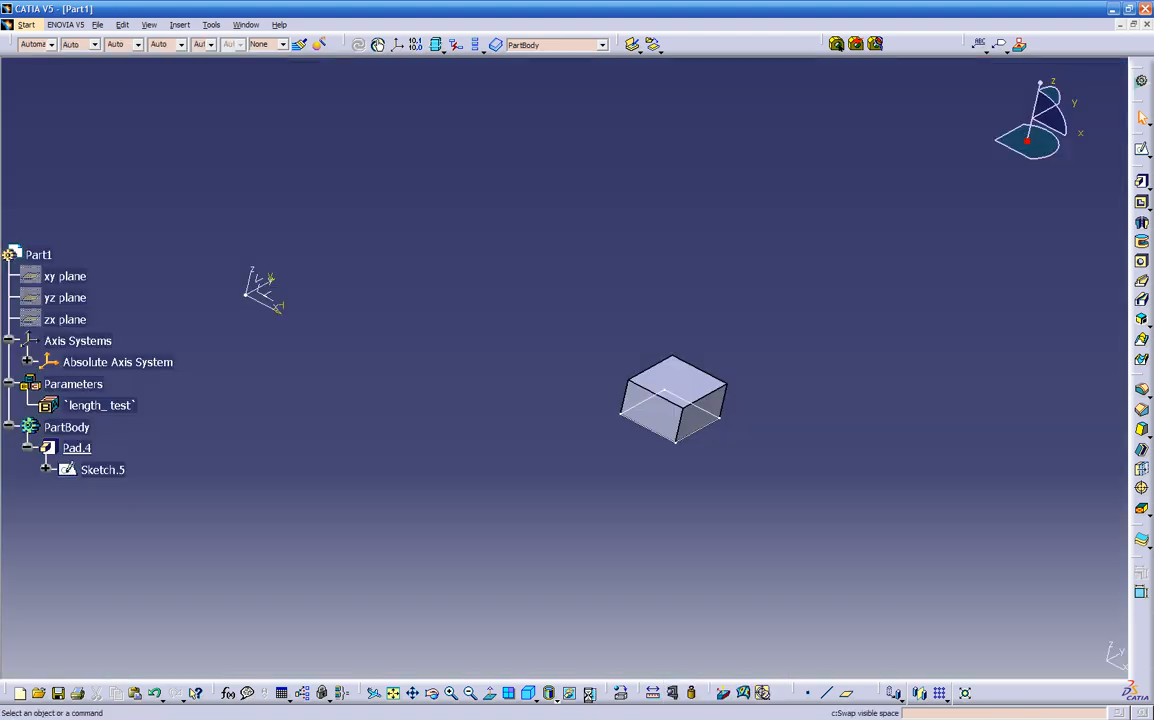
# Hide the pad's sketch from the specification tree and show it again the same way.
pyautogui.click(103, 470)
pyautogui.rightClick(103, 470)
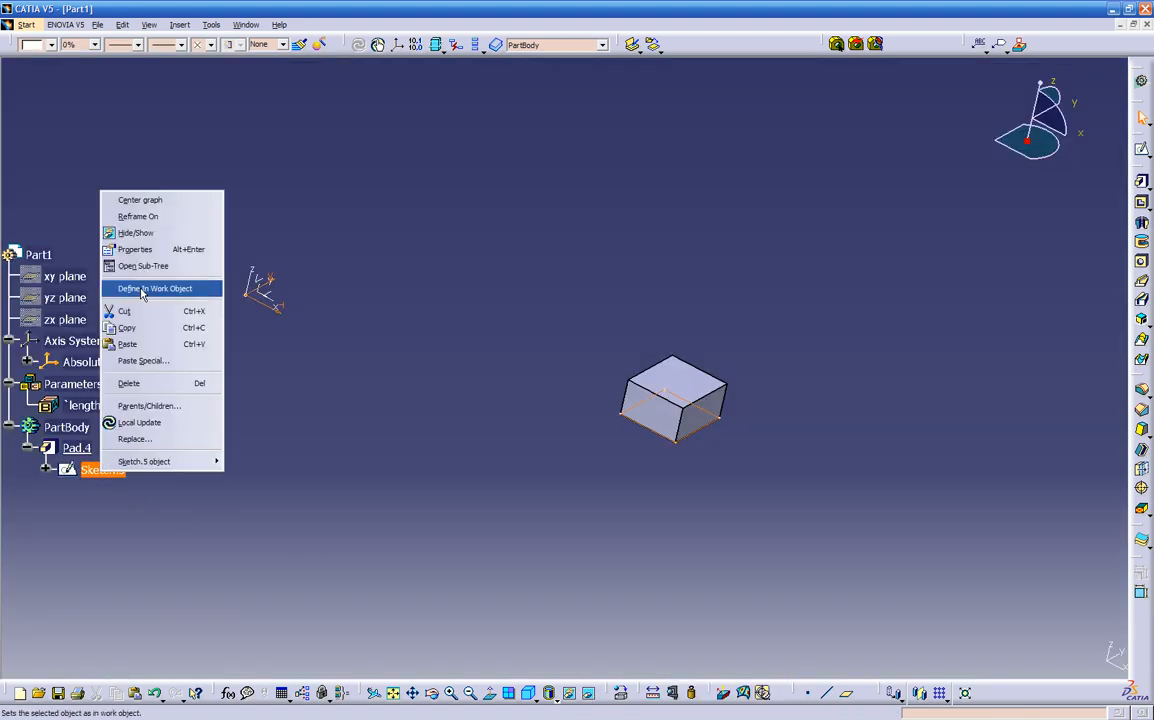
pyautogui.click(136, 232)
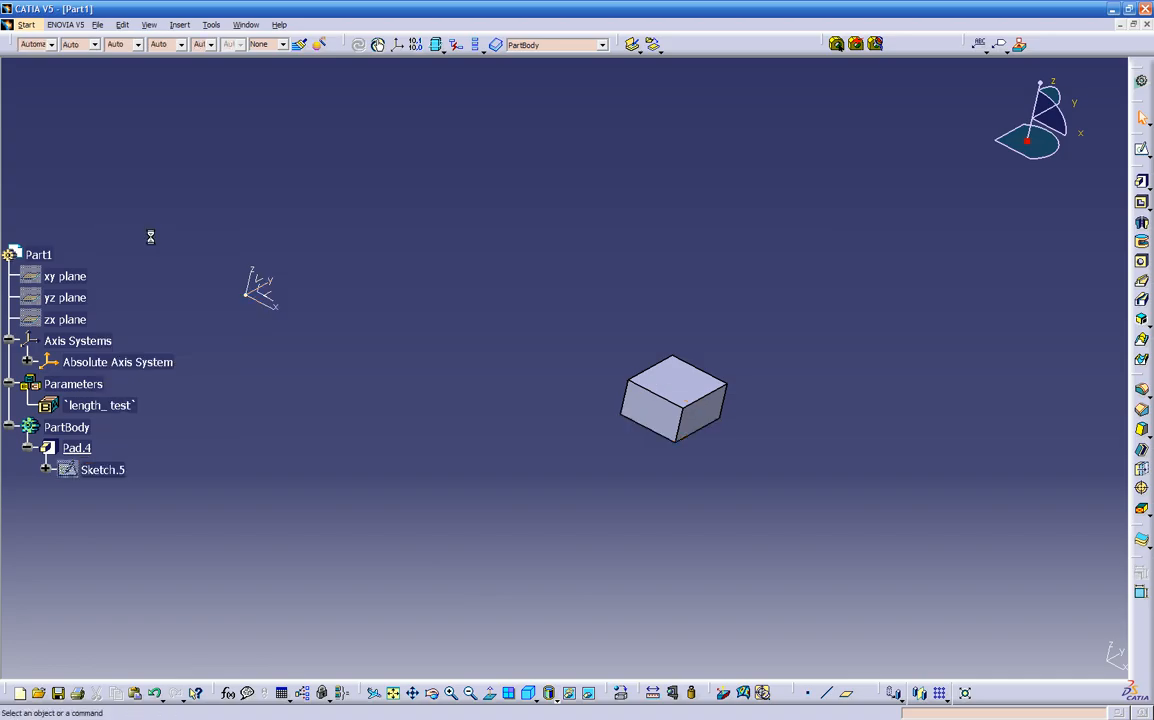
pyautogui.rightClick(93, 470)
pyautogui.click(140, 205)
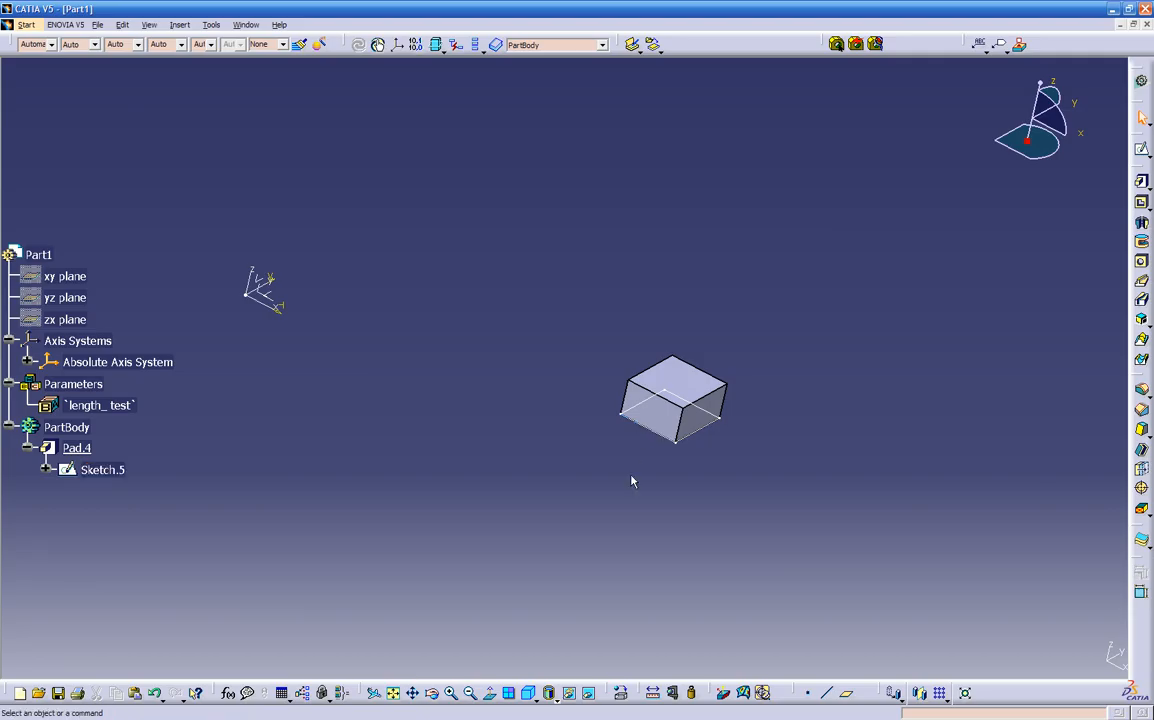
# Open the pad's sketch for editing from its visible profile edge and exit it.
pyautogui.doubleClick(663, 440)
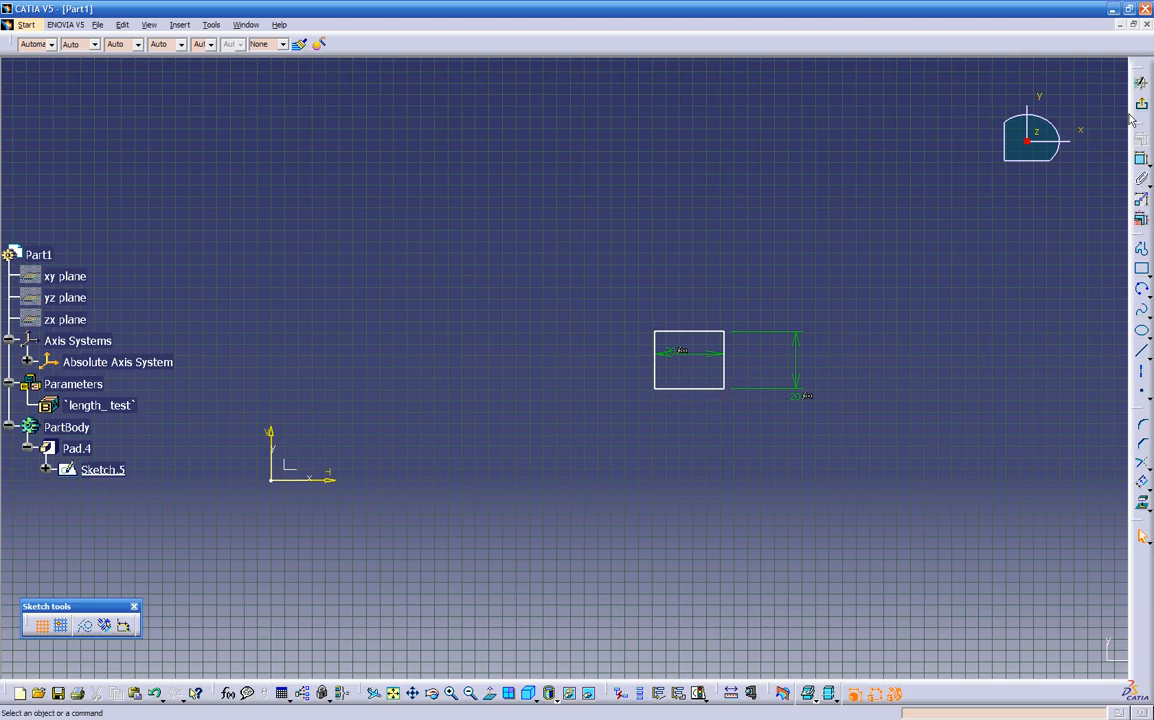
pyautogui.click(1141, 83)
pyautogui.click(533, 501)
# Open Sketch.5 from the specification tree and delete the rectangle's height dimension, closing the knowledge report.
pyautogui.doubleClick(110, 470)
pyautogui.click(799, 389)
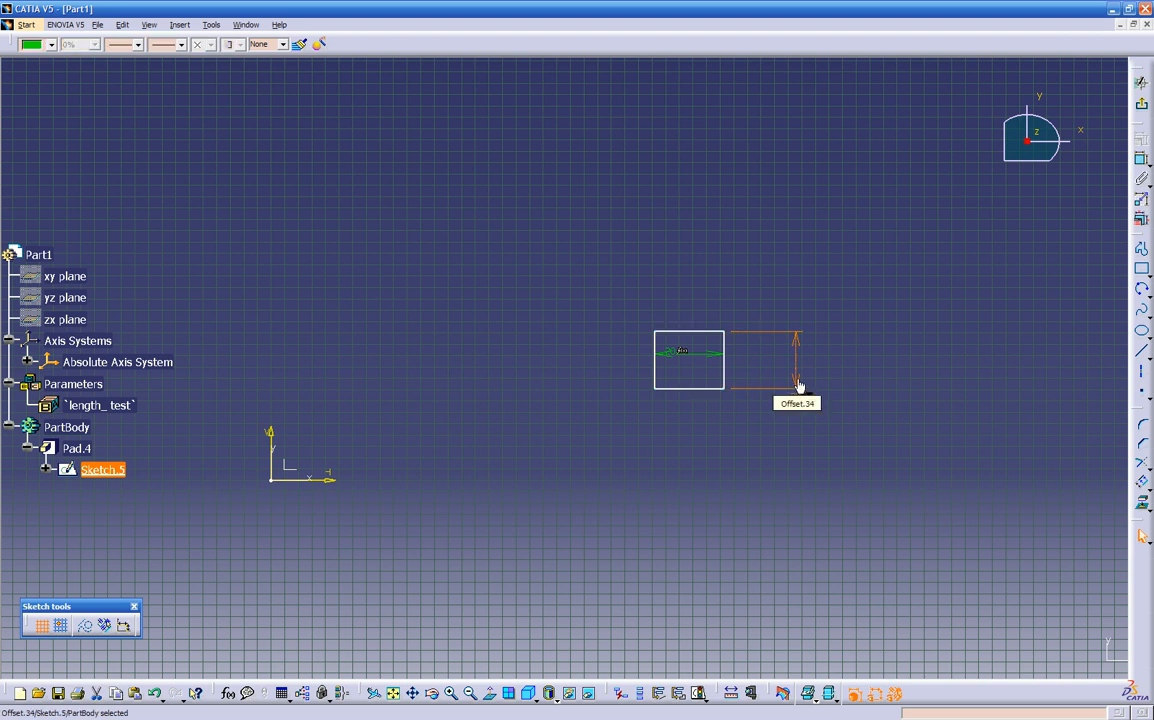
pyautogui.press('Delete')
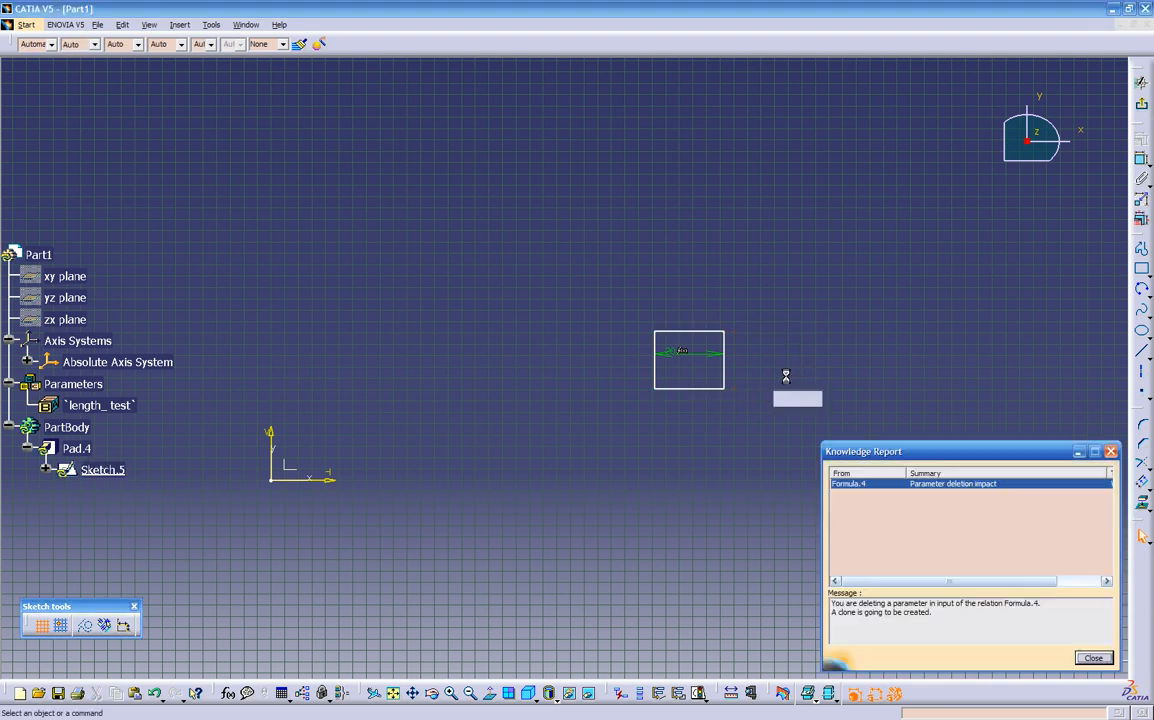
pyautogui.click(1085, 660)
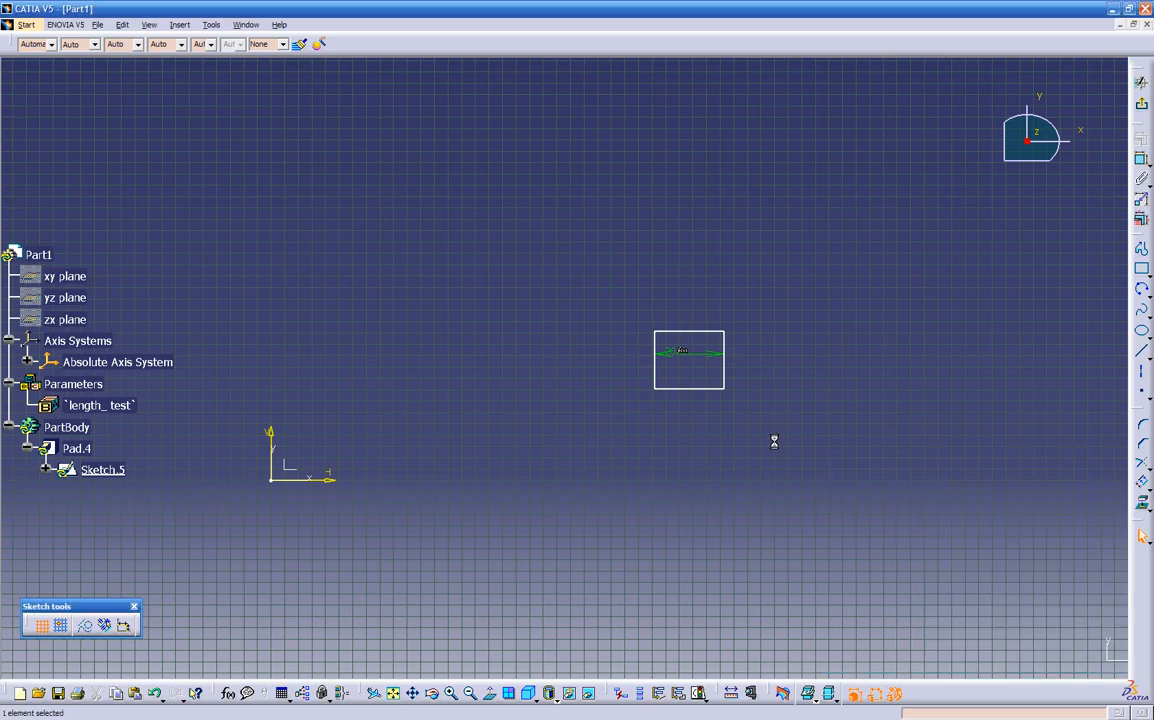
# Dimension the rectangle's height between its upper and lower edges, placing the dimension to the right of the rectangle.
pyautogui.keyDown('ctrl'); pyautogui.moveTo(707, 453); pyautogui.dragTo(734, 425, button='middle'); pyautogui.keyUp('ctrl')
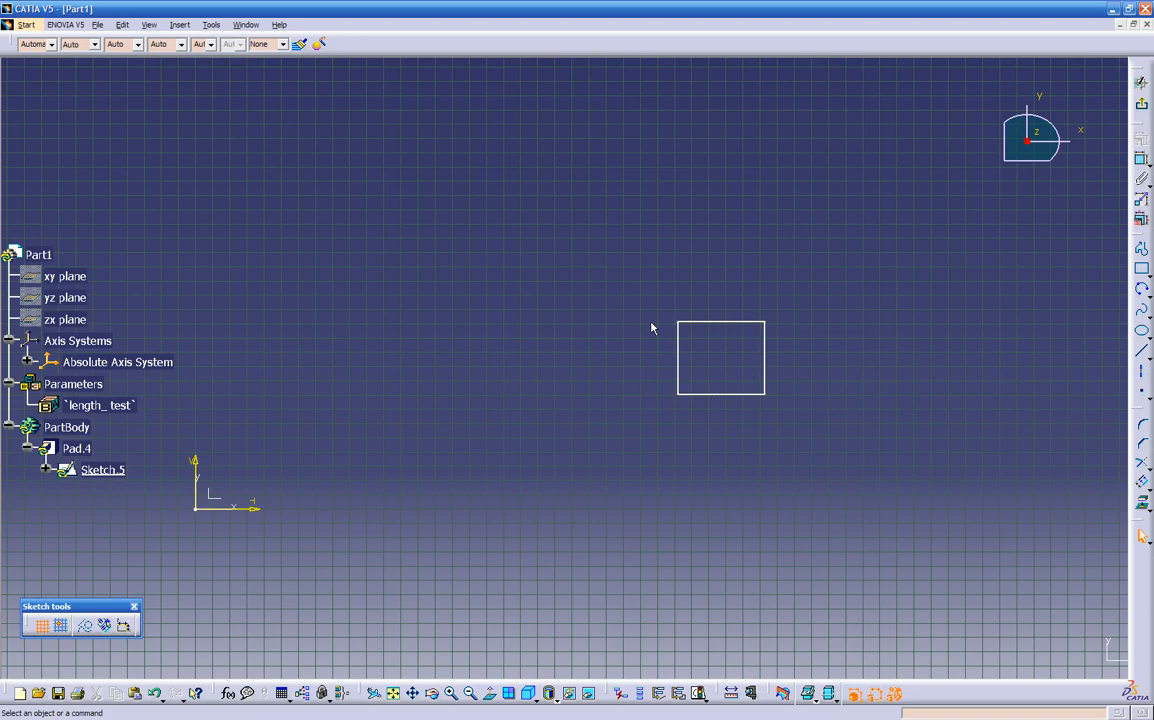
pyautogui.click(1141, 159)
pyautogui.click(703, 322)
pyautogui.click(738, 393)
pyautogui.click(843, 355)
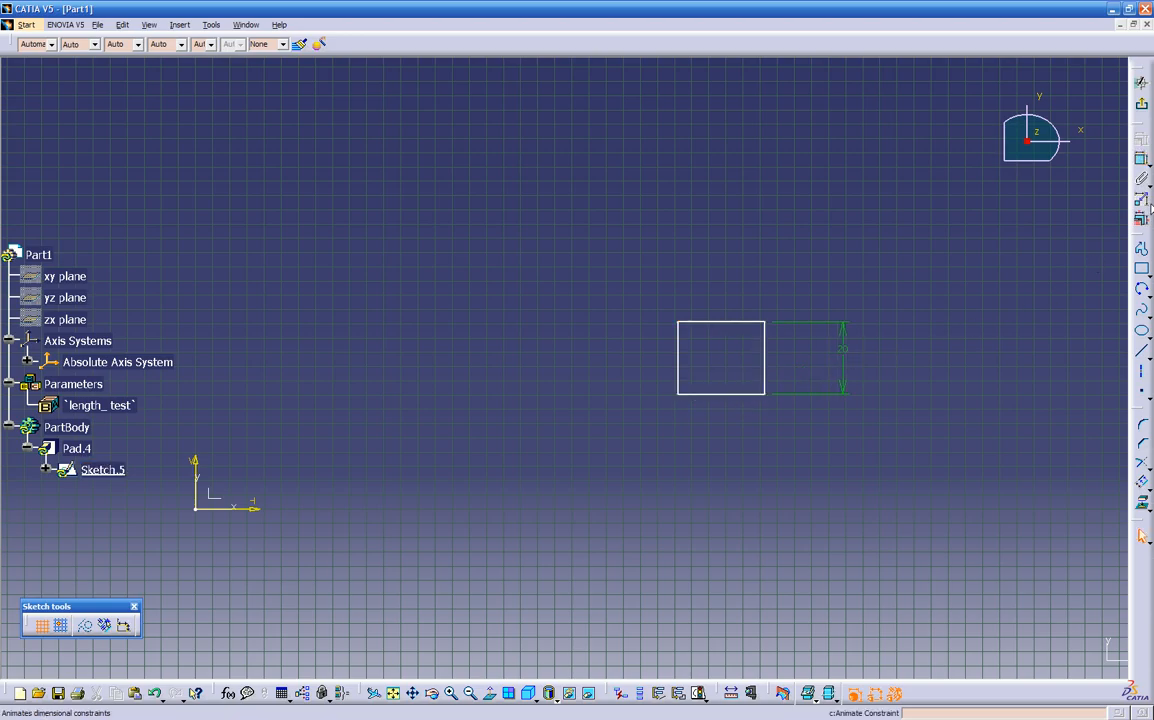
# Dimension the rectangle's width below its lower edge and delete that dimension again.
pyautogui.click(766, 357)
pyautogui.click(679, 366)
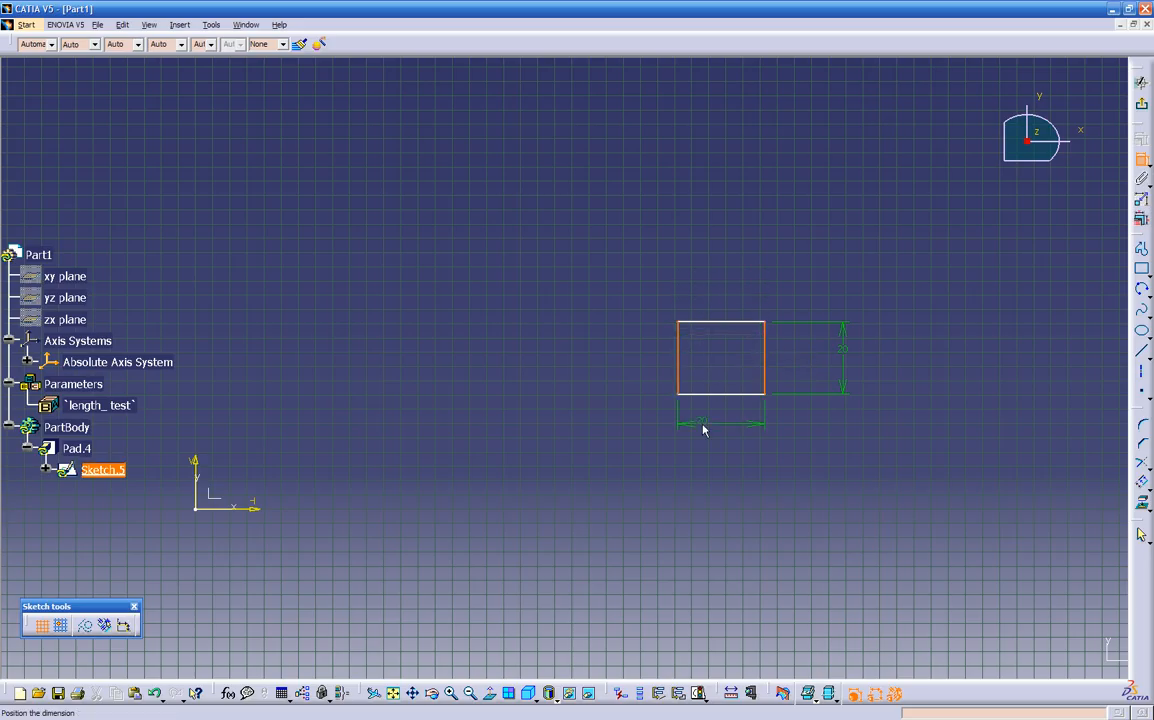
pyautogui.click(703, 430)
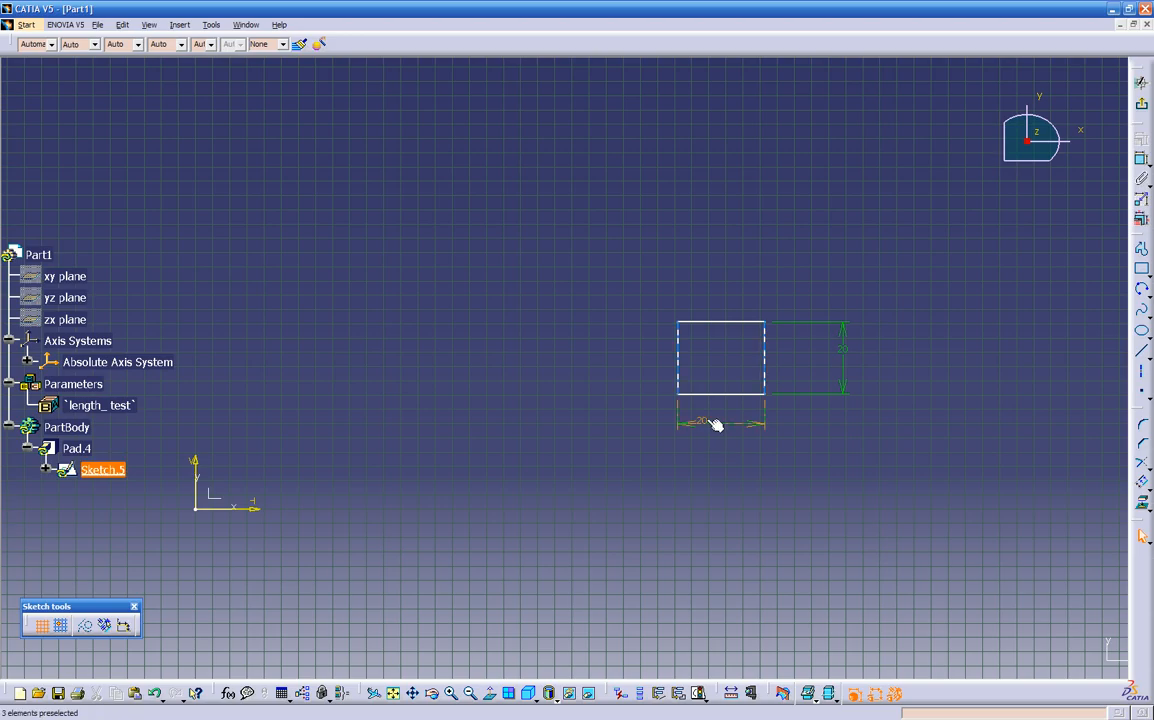
pyautogui.click(705, 426)
pyautogui.press('Delete')
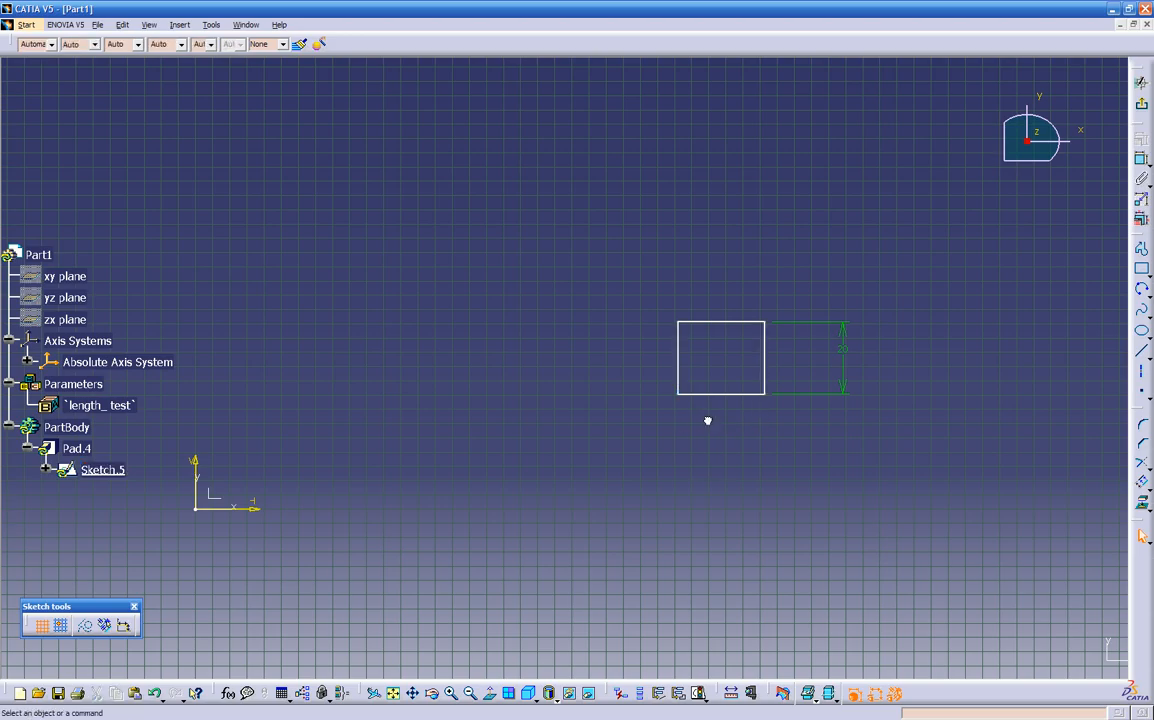
# Preselect the rectangle's two vertical edges and dimension its width with Constraint, placing the dimension above the rectangle.
pyautogui.click(766, 358)
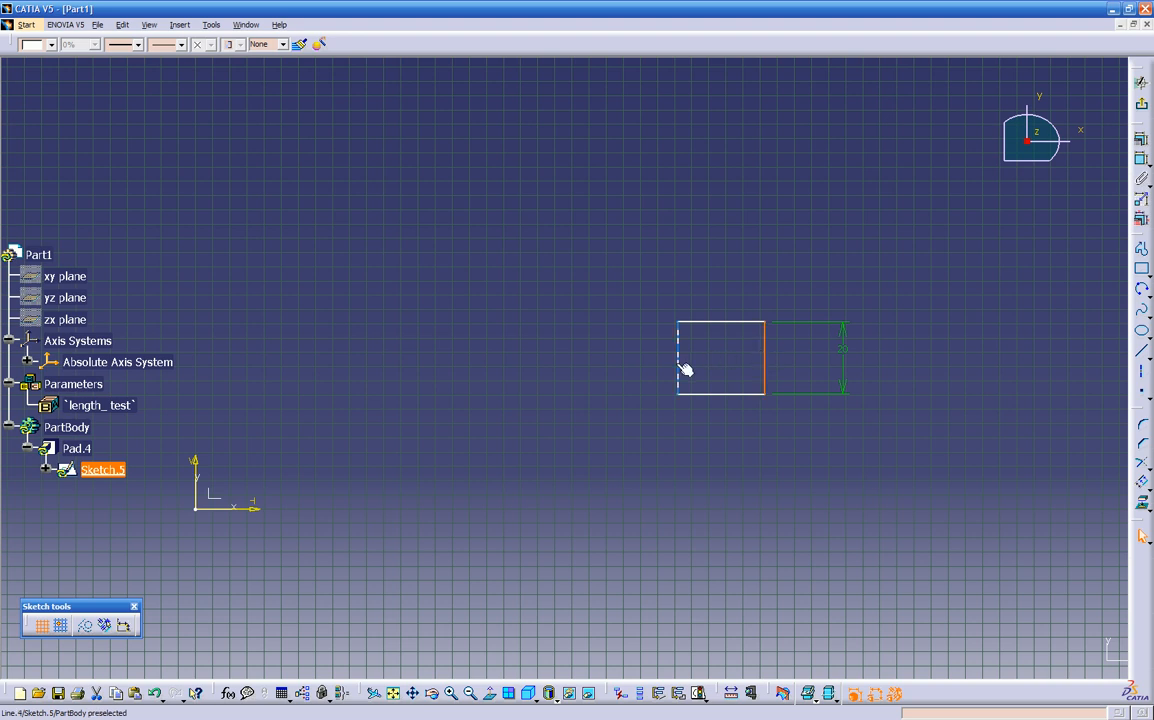
pyautogui.keyDown('ctrl'); pyautogui.click(679, 368); pyautogui.keyUp('ctrl')
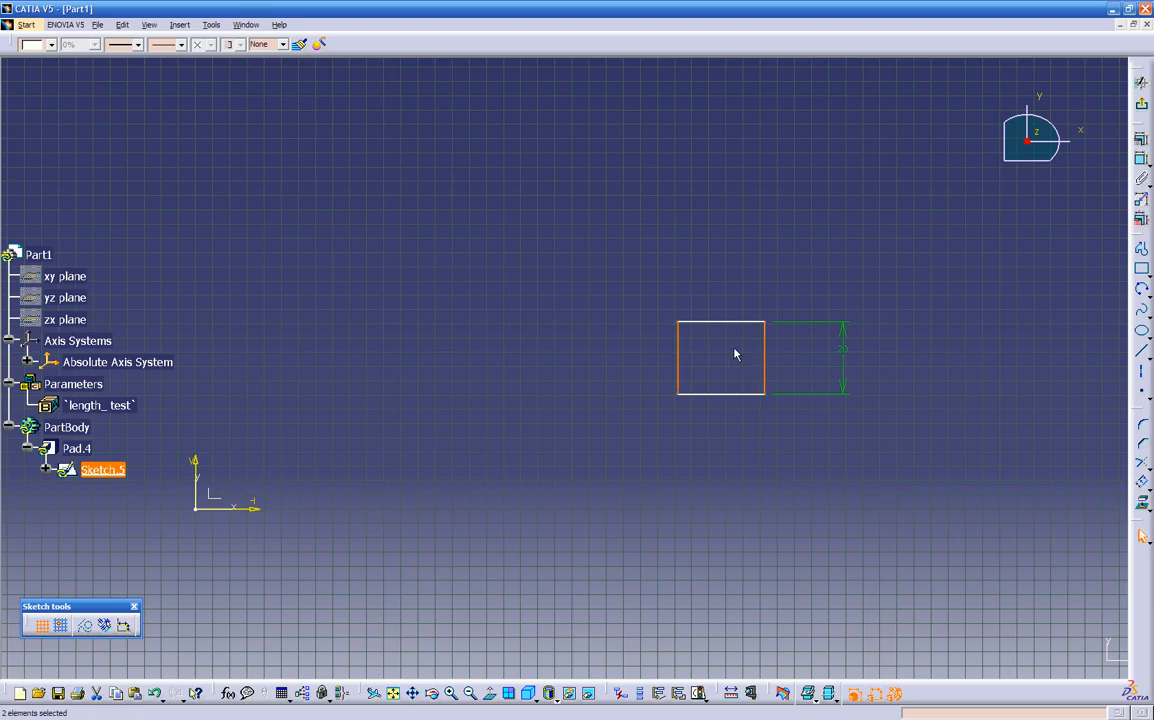
pyautogui.keyDown('ctrl'); pyautogui.click(679, 370); pyautogui.keyUp('ctrl')
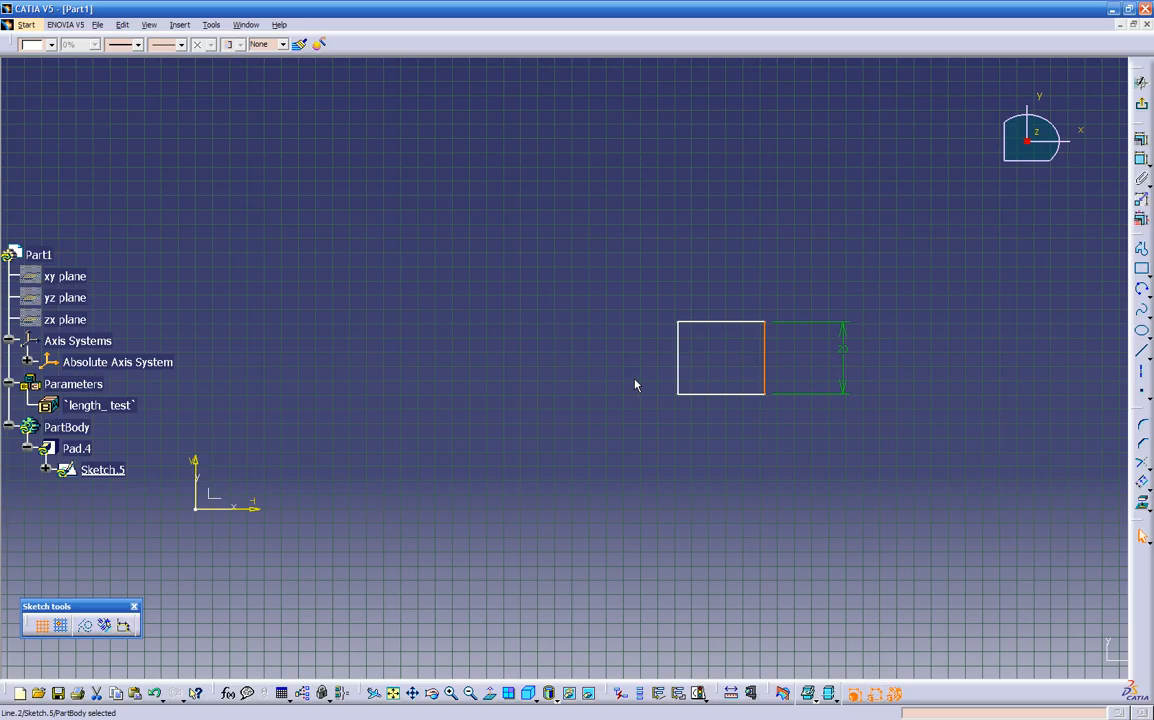
pyautogui.keyDown('ctrl'); pyautogui.click(678, 362); pyautogui.keyUp('ctrl')
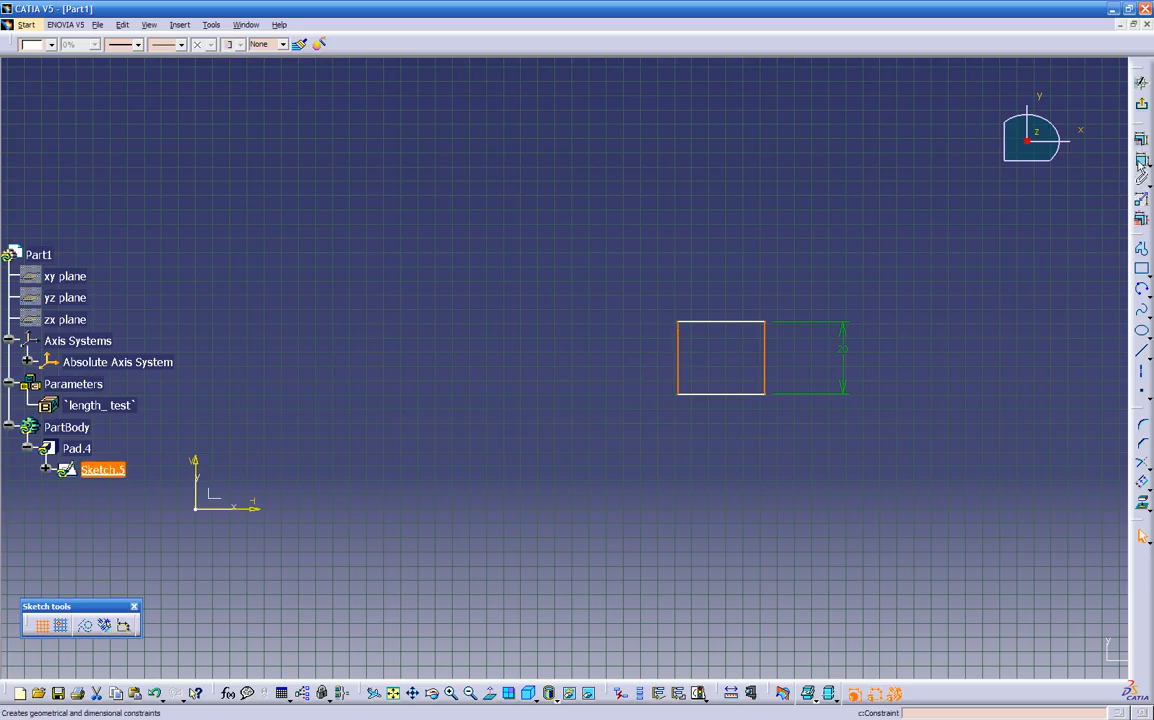
pyautogui.click(1141, 160)
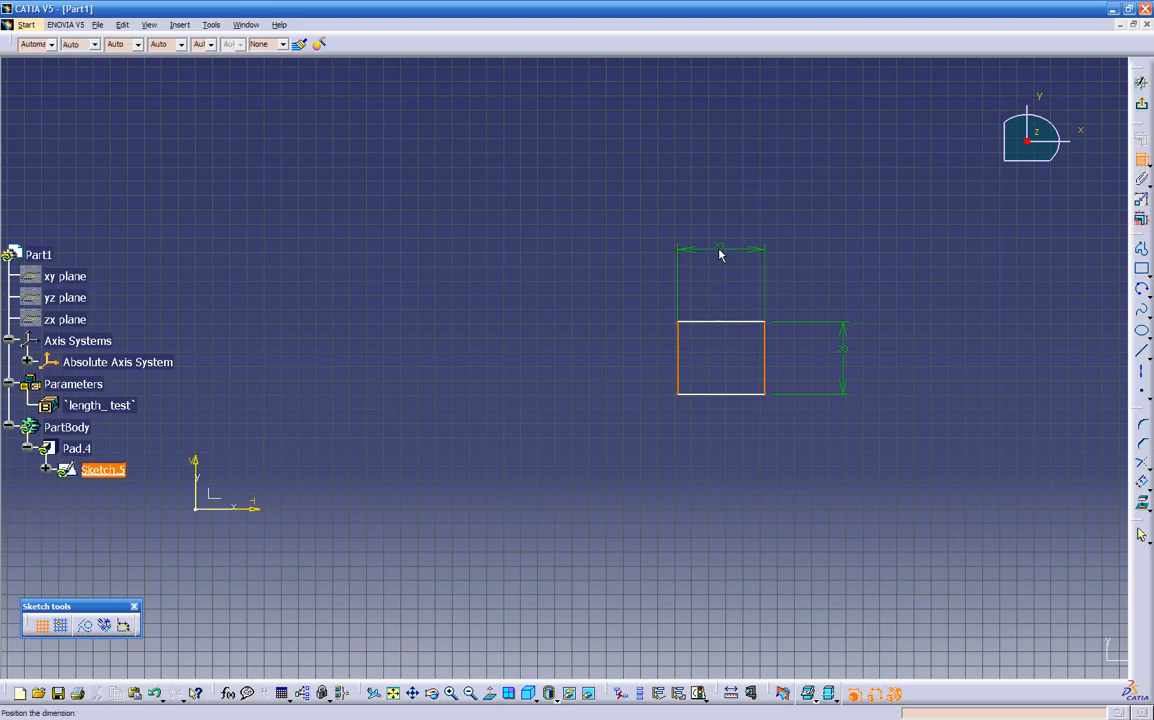
pyautogui.click(714, 292)
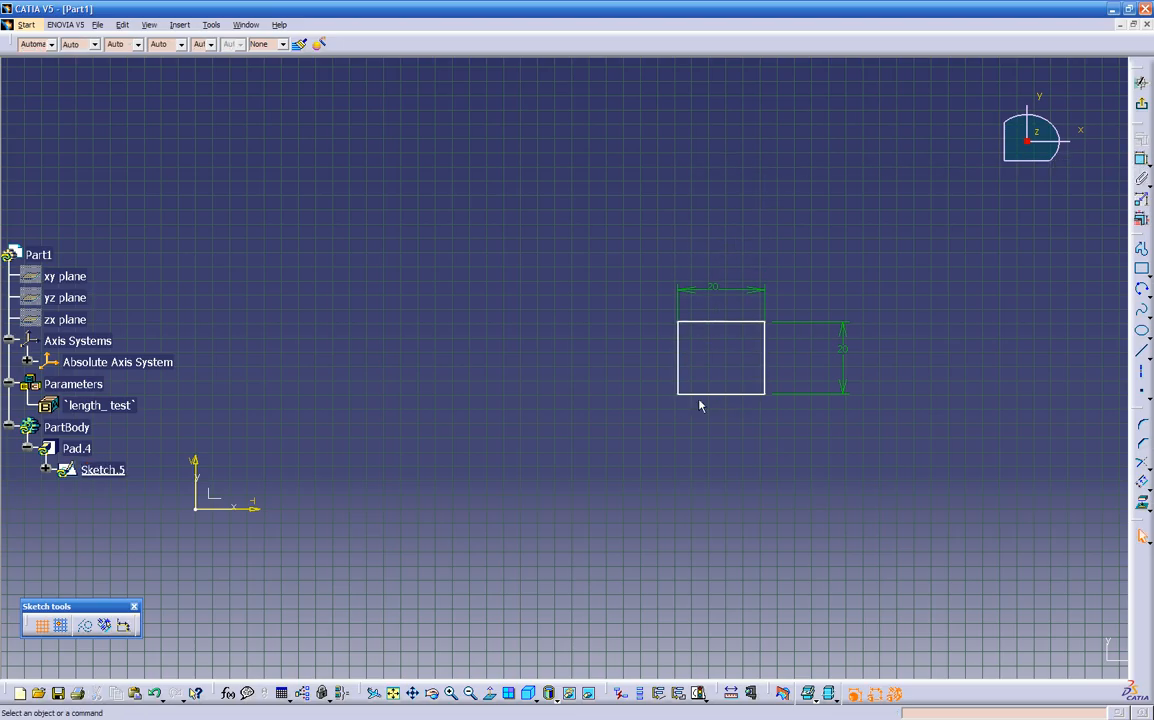
# Constrain the rectangle's lower-left corner to coincide with the sketch origin.
pyautogui.moveTo(657, 463)
pyautogui.mouseDown(button='middle')
pyautogui.moveTo(806, 324)
pyautogui.moveTo(621, 396)
pyautogui.moveTo(577, 456)
pyautogui.moveTo(477, 461)
pyautogui.moveTo(458, 510)
pyautogui.moveTo(1081, 346)
pyautogui.mouseUp(button='middle')
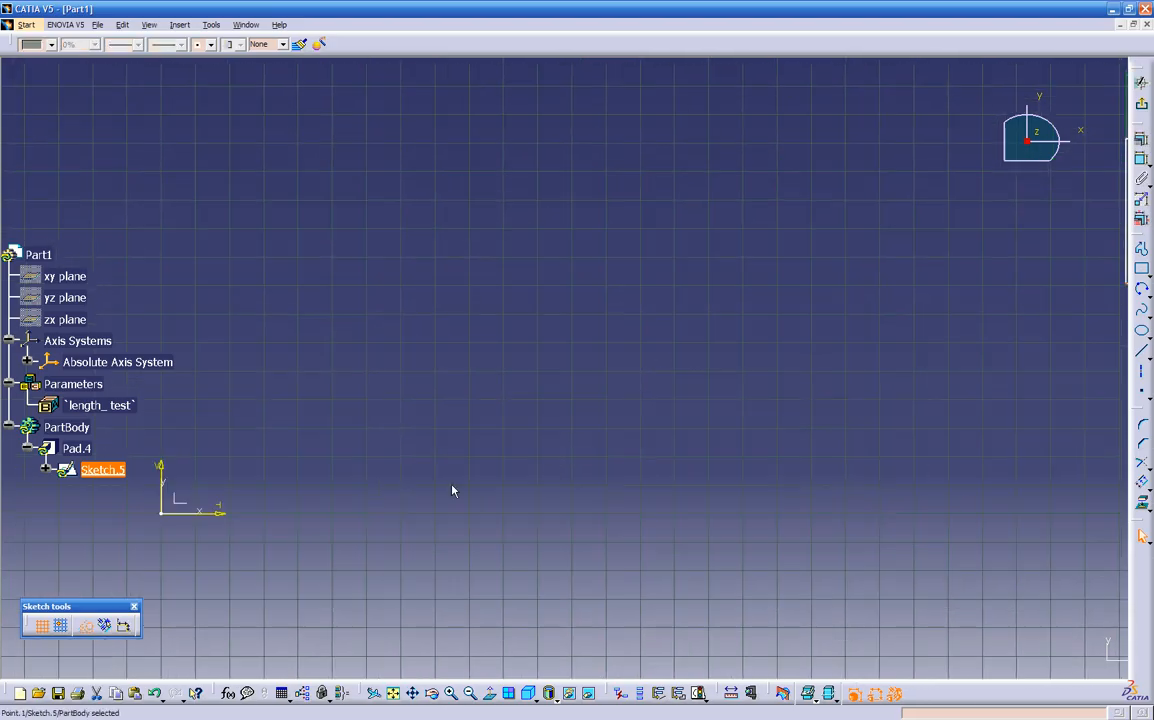
pyautogui.keyDown('ctrl'); pyautogui.moveTo(424, 489); pyautogui.dragTo(390, 515, button='middle'); pyautogui.keyUp('ctrl')
pyautogui.click(261, 484)
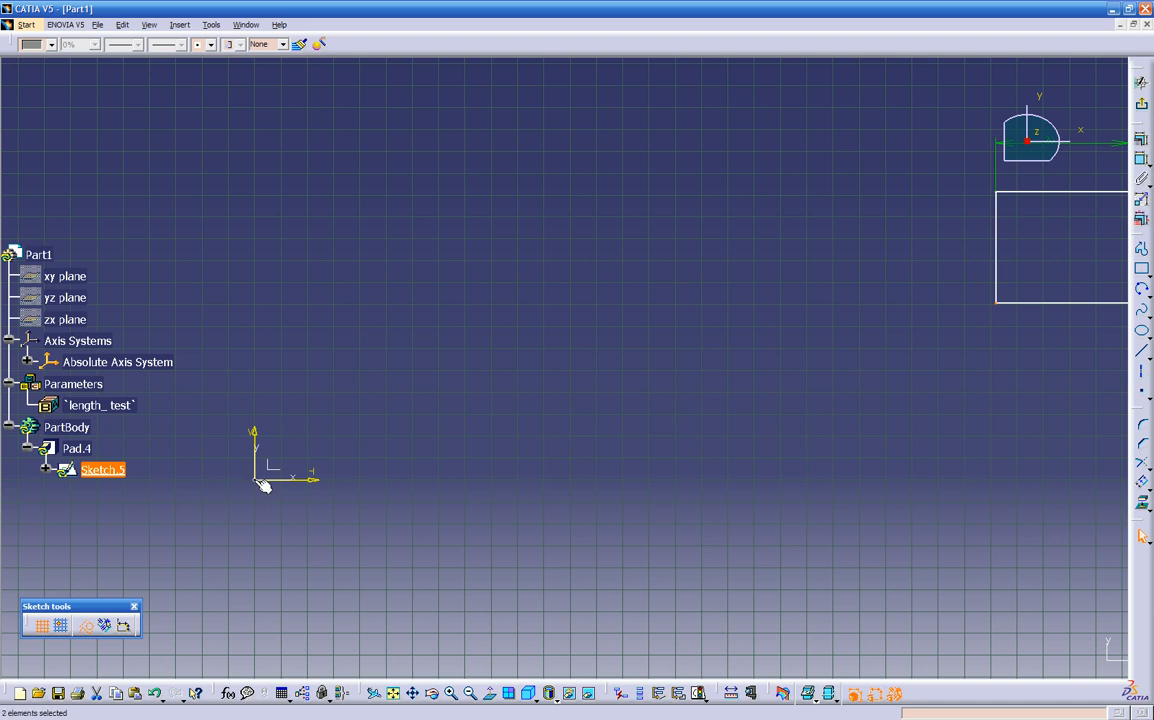
pyautogui.click(1142, 161)
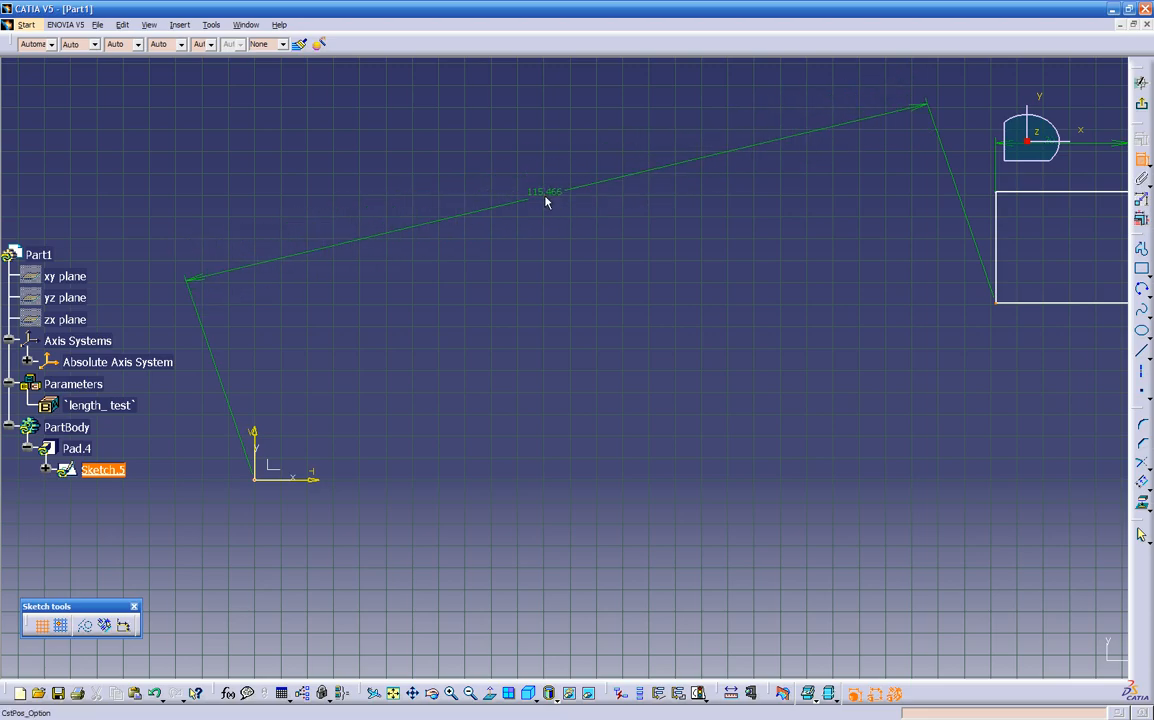
pyautogui.rightClick(547, 200)
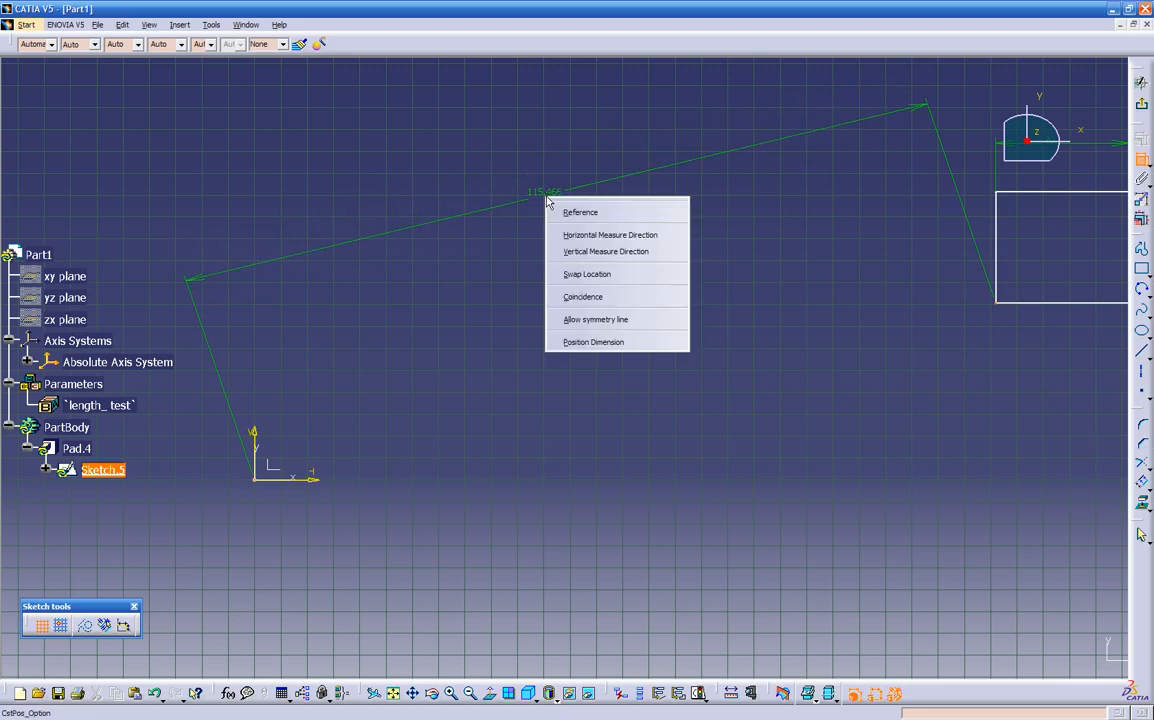
pyautogui.click(585, 299)
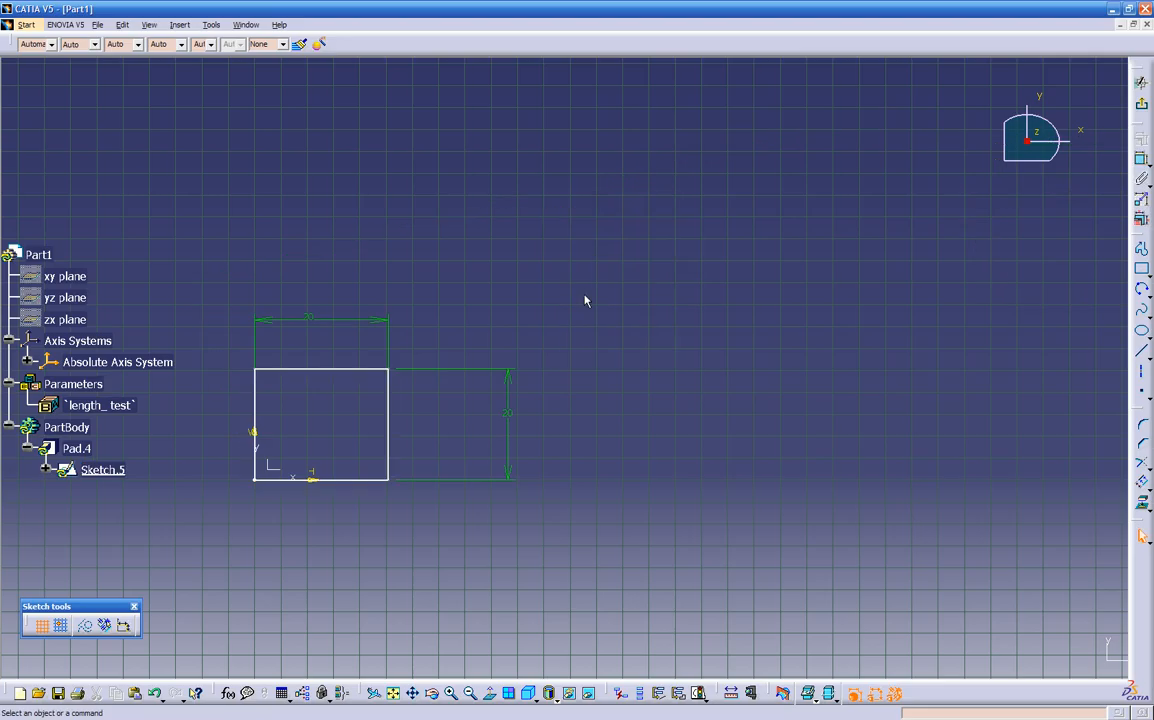
pyautogui.moveTo(611, 477); pyautogui.dragTo(755, 428, button='middle')
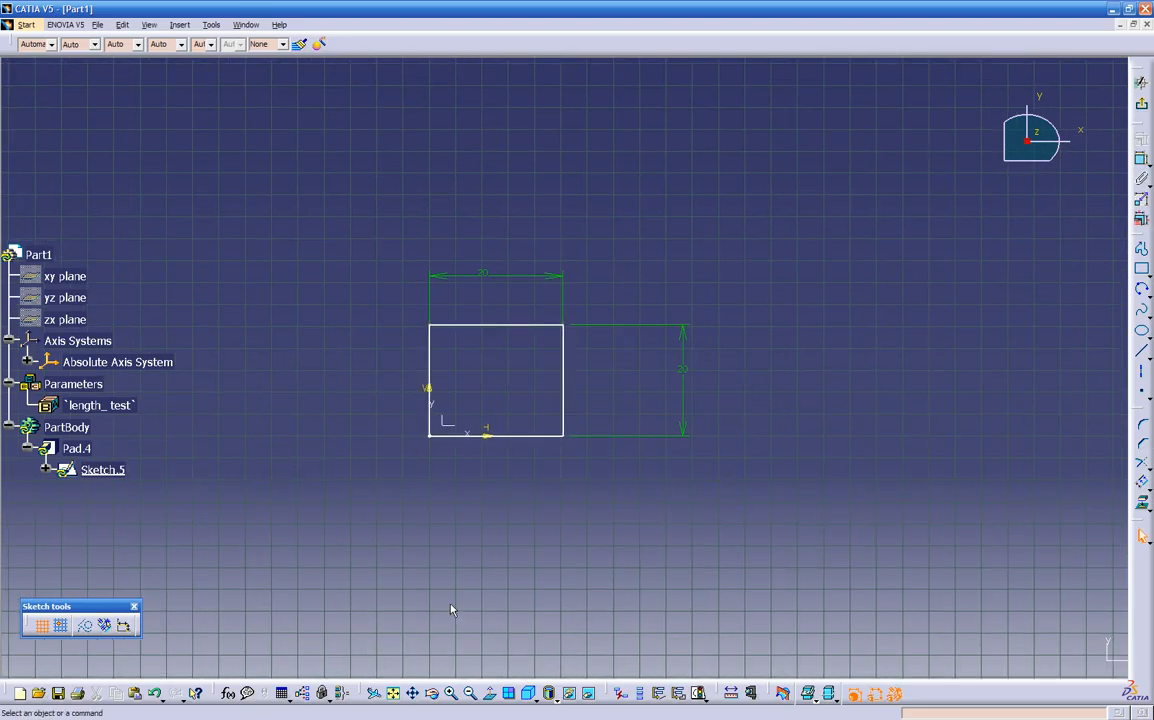
pyautogui.moveTo(456, 551)
pyautogui.mouseDown(button='middle')
pyautogui.moveTo(528, 502)
pyautogui.moveTo(572, 412)
pyautogui.moveTo(452, 398)
pyautogui.moveTo(489, 293)
pyautogui.moveTo(384, 209)
pyautogui.moveTo(595, 453)
pyautogui.moveTo(692, 405)
pyautogui.mouseUp(button='middle')
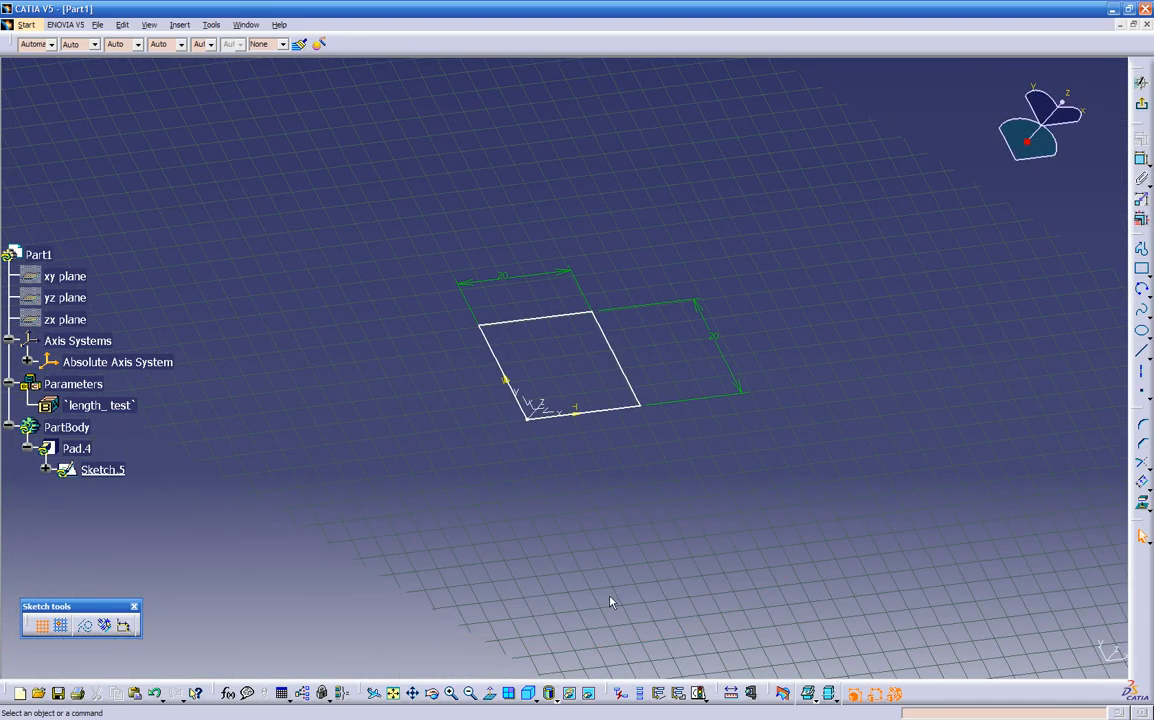
# Delete the right side of the square sketch and stretch the top edge's free end outward to about twice its length.
pyautogui.click(491, 695)
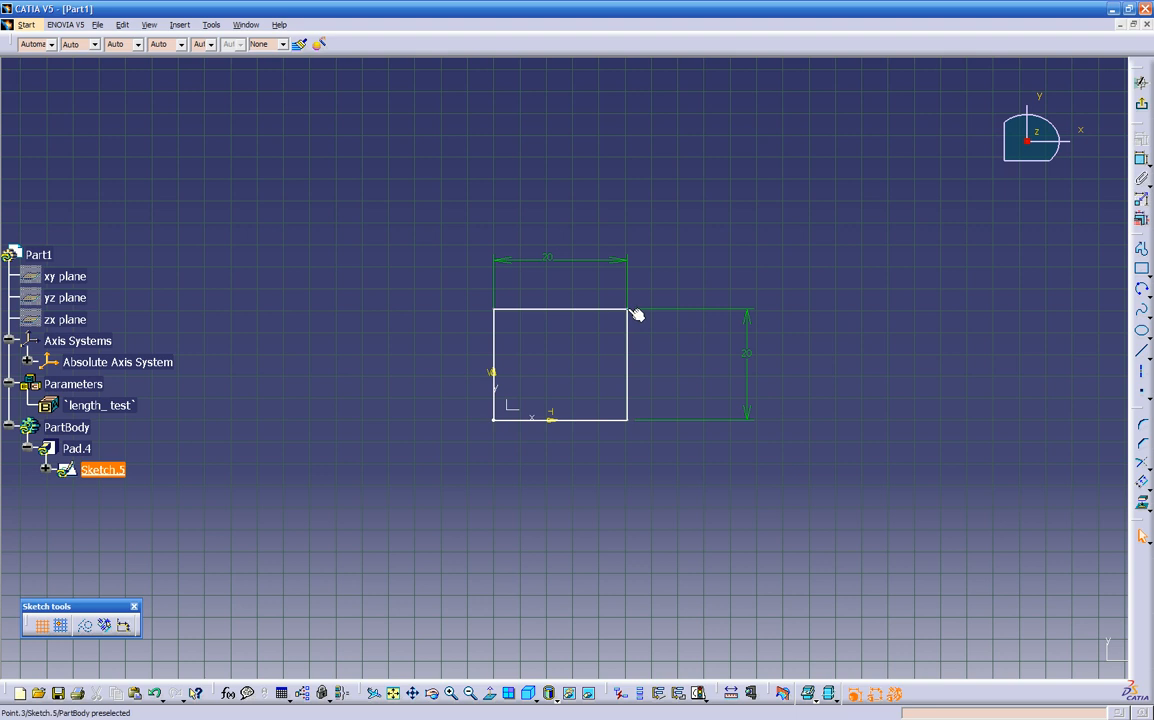
pyautogui.click(636, 375)
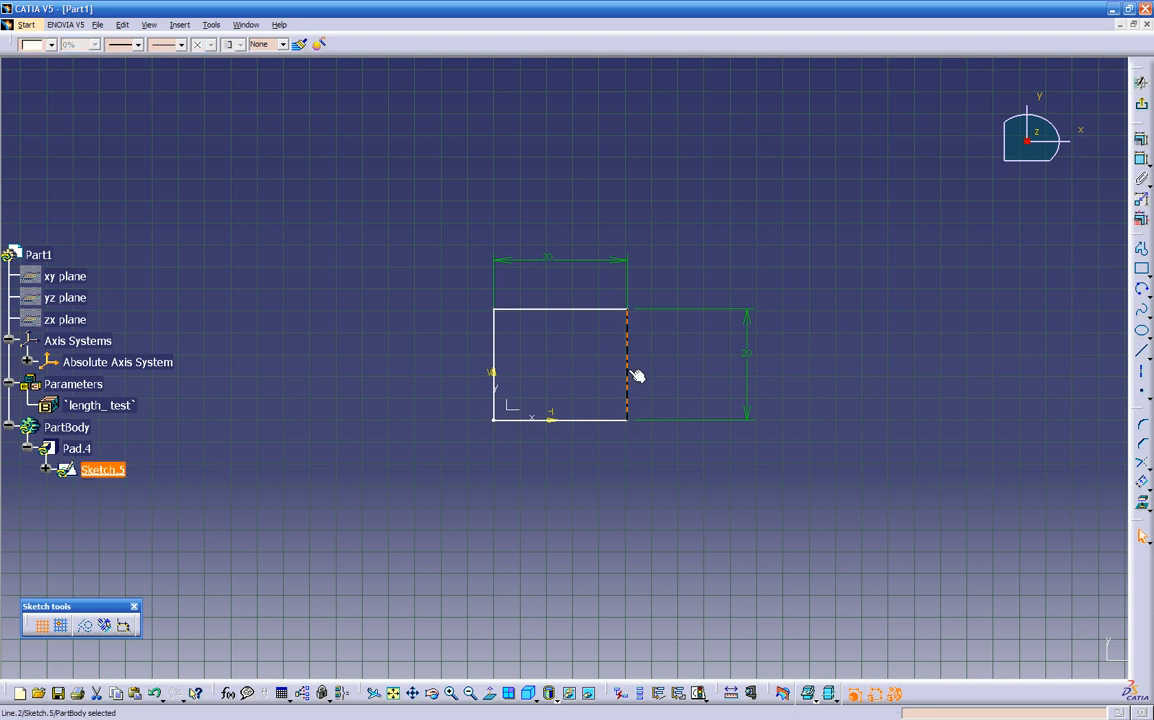
pyautogui.press('Delete')
pyautogui.moveTo(637, 315); pyautogui.dragTo(765, 310)
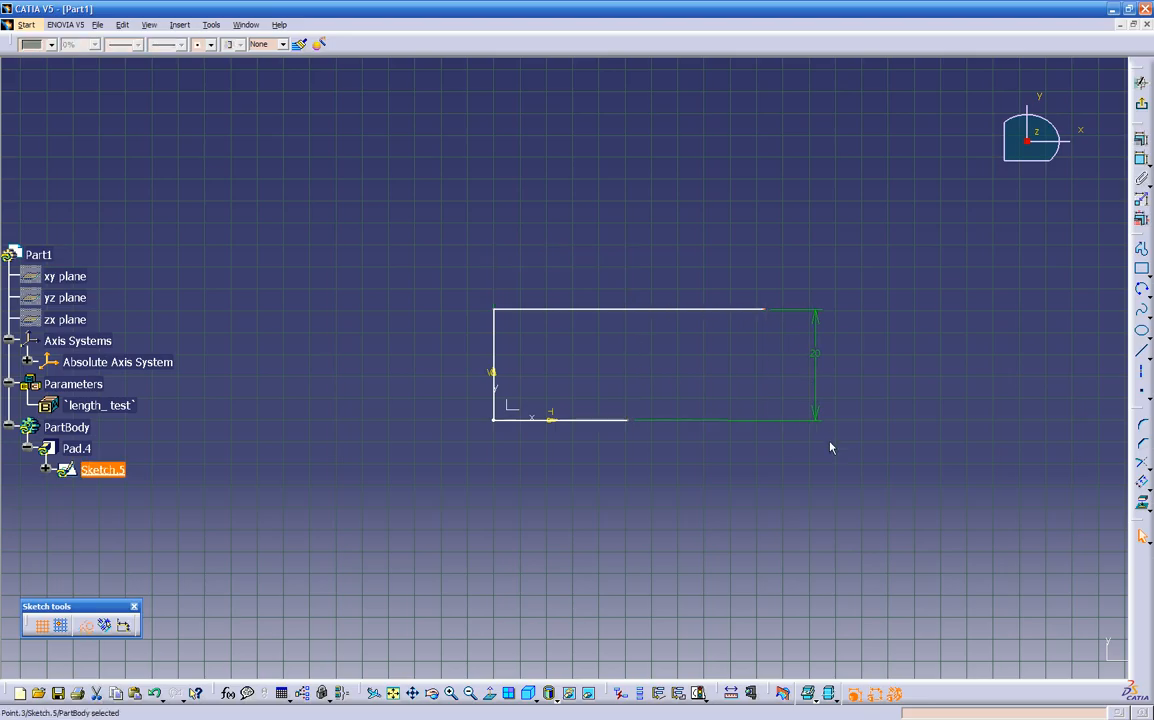
# Close the profile with a slanted line from the bottom edge's free end to the extended top edge's end.
pyautogui.click(1138, 353)
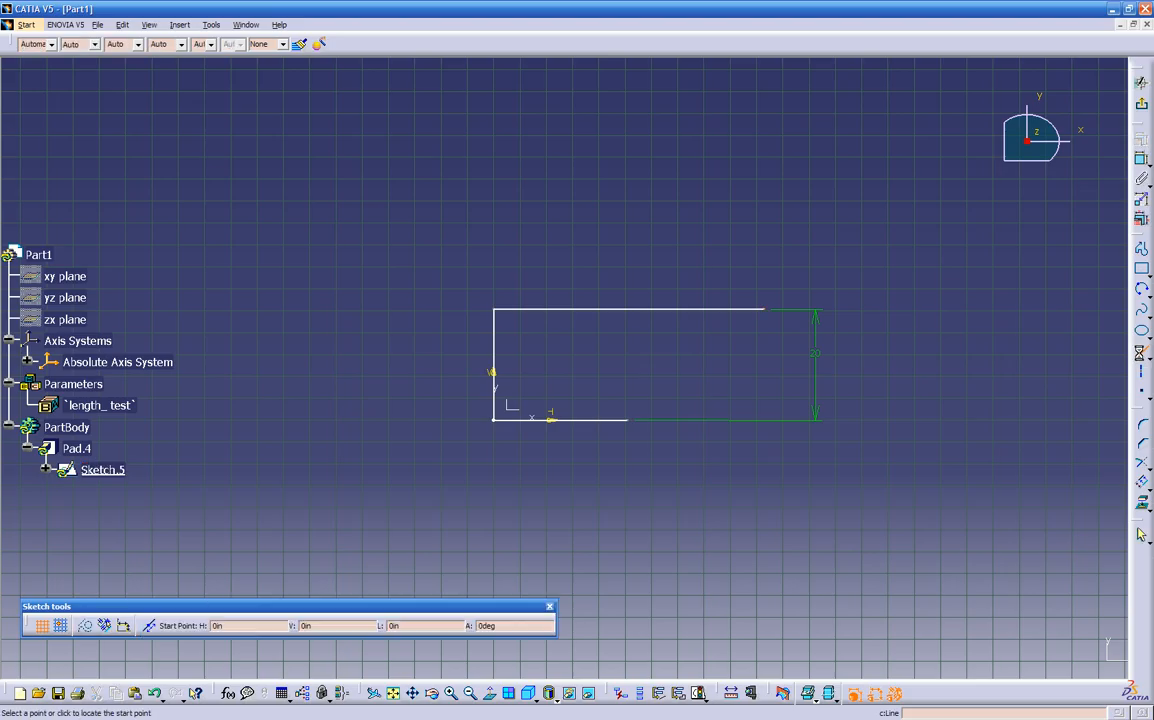
pyautogui.click(628, 420)
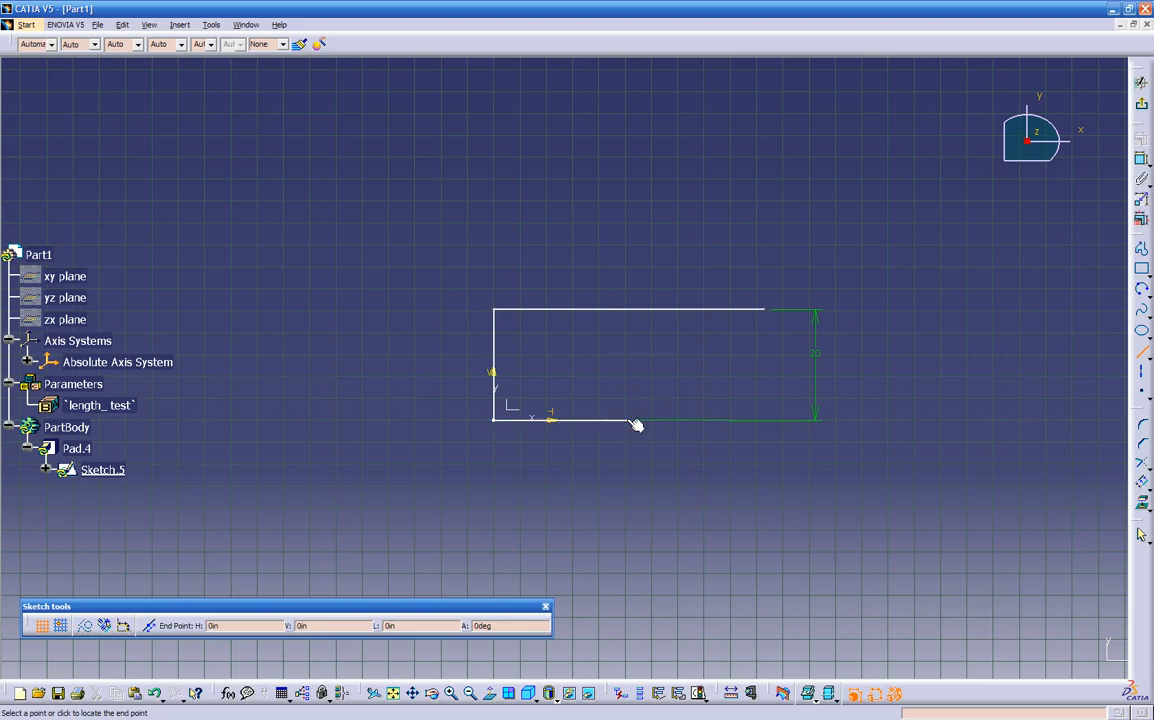
pyautogui.click(765, 311)
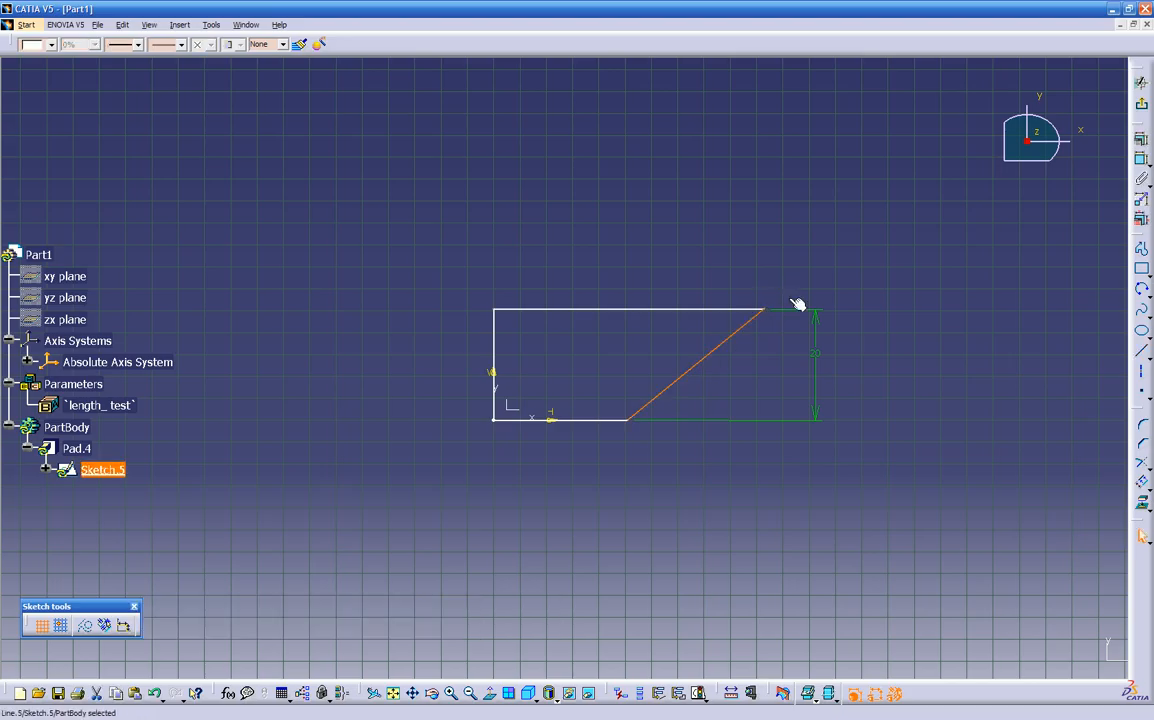
# Constrain the angle between the slanted line and the top edge to 45 degrees.
pyautogui.click(1143, 161)
pyautogui.click(709, 311)
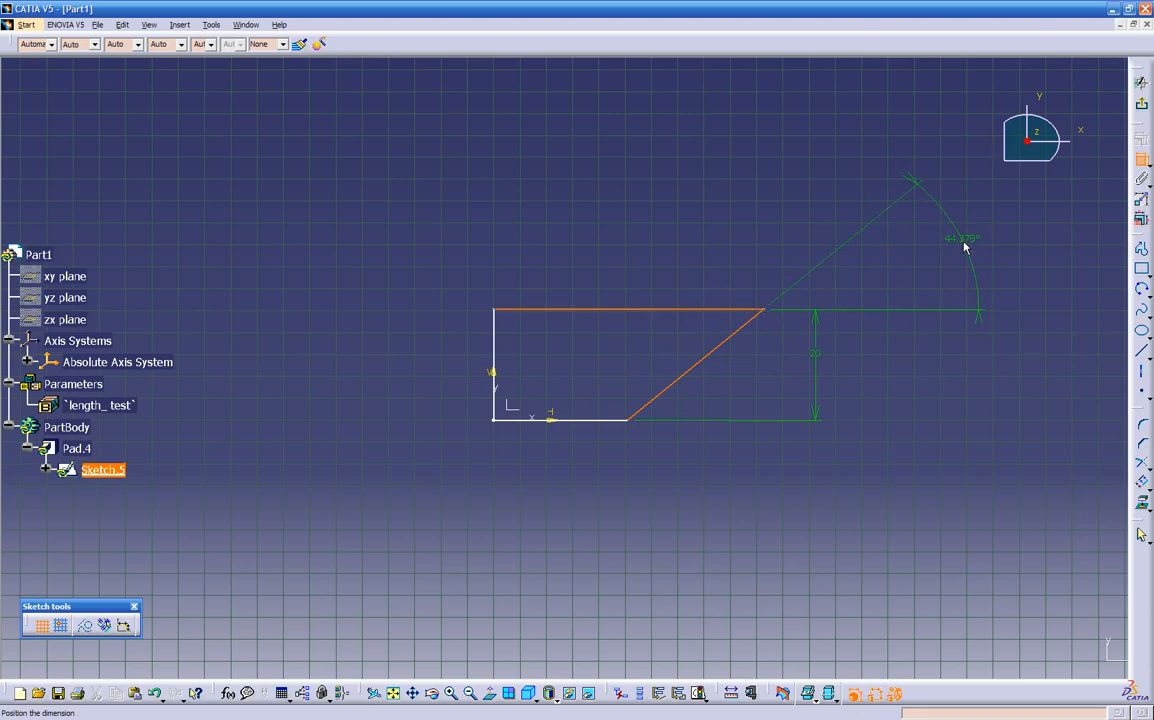
pyautogui.click(966, 240)
pyautogui.doubleClick(958, 238)
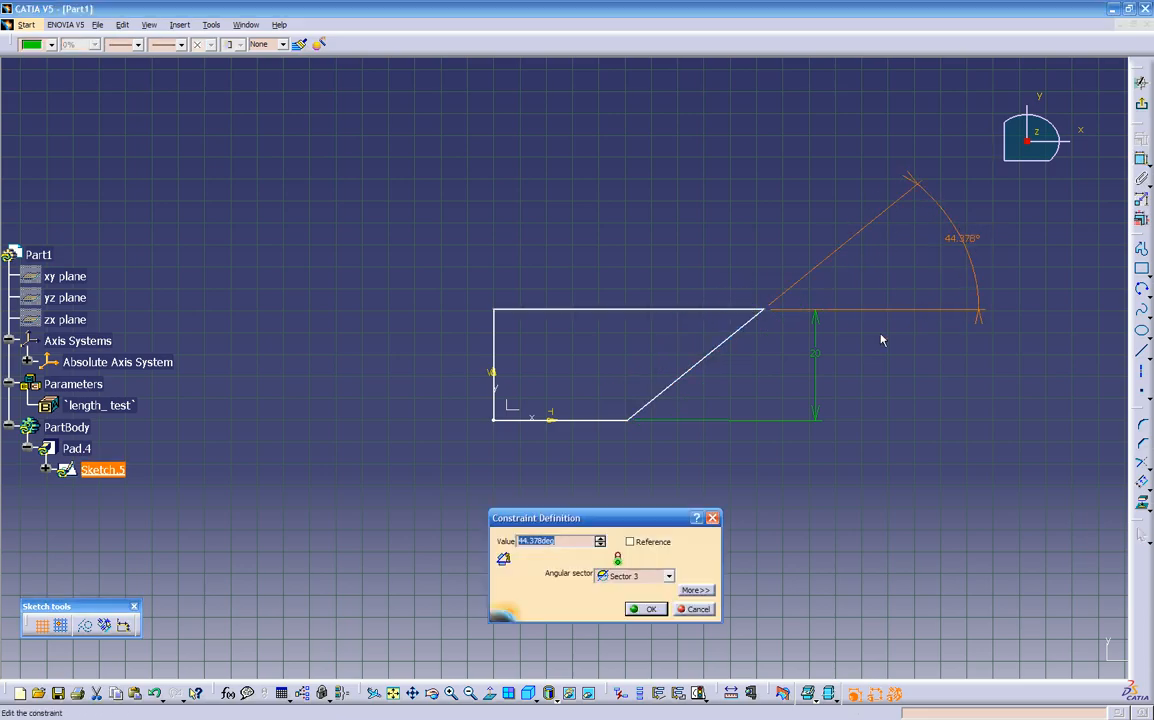
pyautogui.write('45')
pyautogui.press('Return')
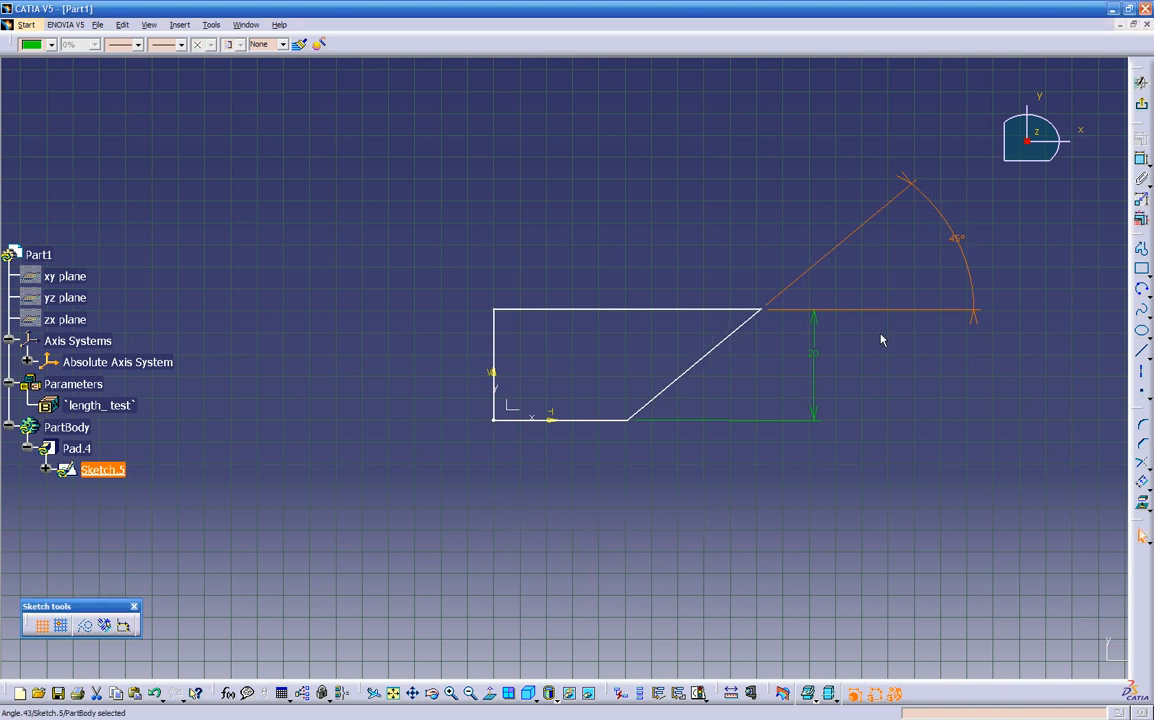
pyautogui.click(917, 363)
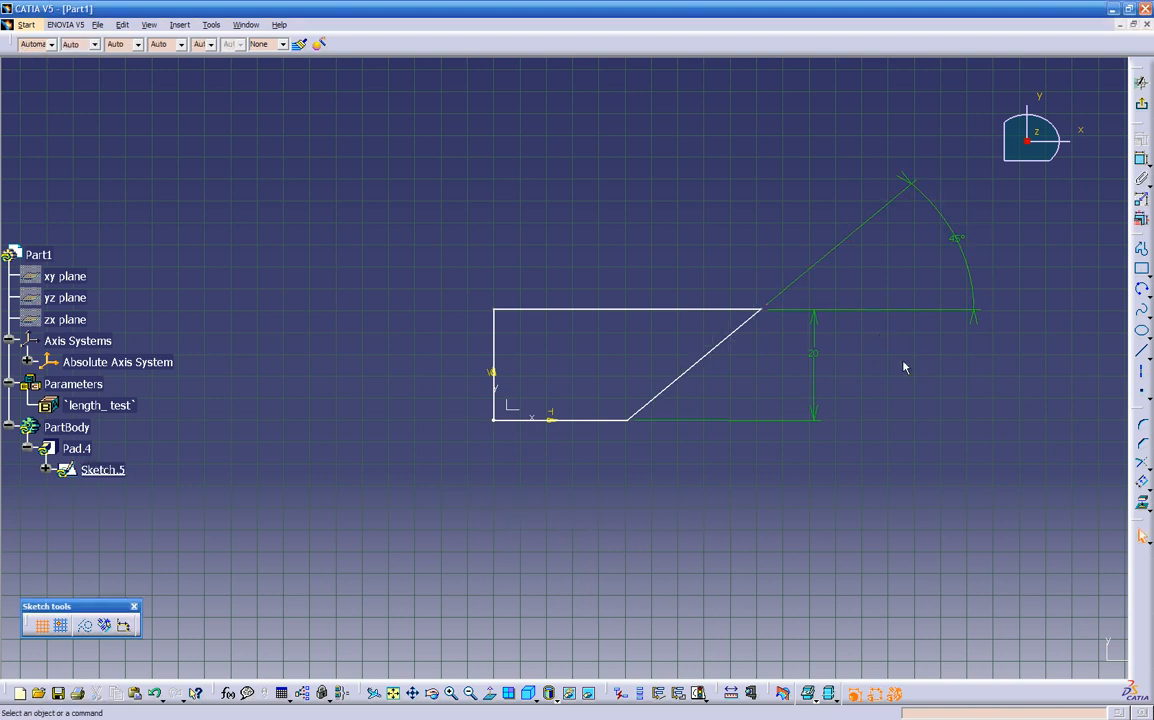
# Exit the sketch to update the pad and inspect the new solid shape.
pyautogui.moveTo(647, 489)
pyautogui.mouseDown(button='middle')
pyautogui.moveTo(639, 515)
pyautogui.moveTo(721, 317)
pyautogui.moveTo(685, 419)
pyautogui.moveTo(538, 560)
pyautogui.mouseUp(button='middle')
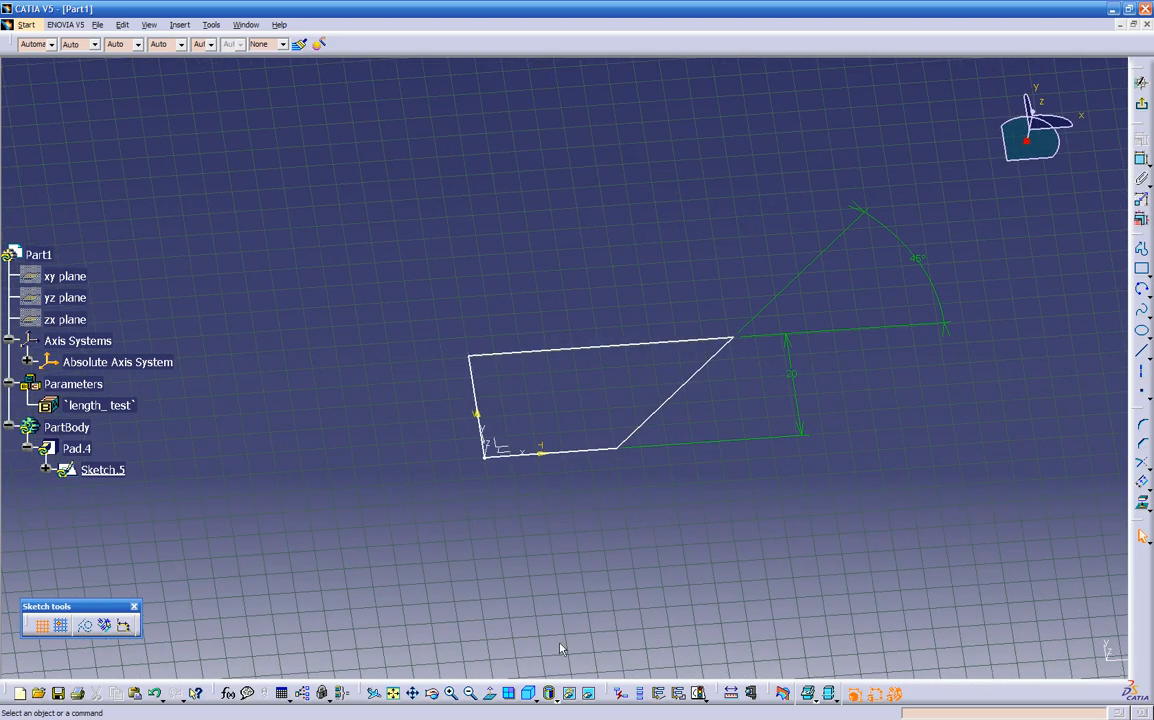
pyautogui.click(431, 693)
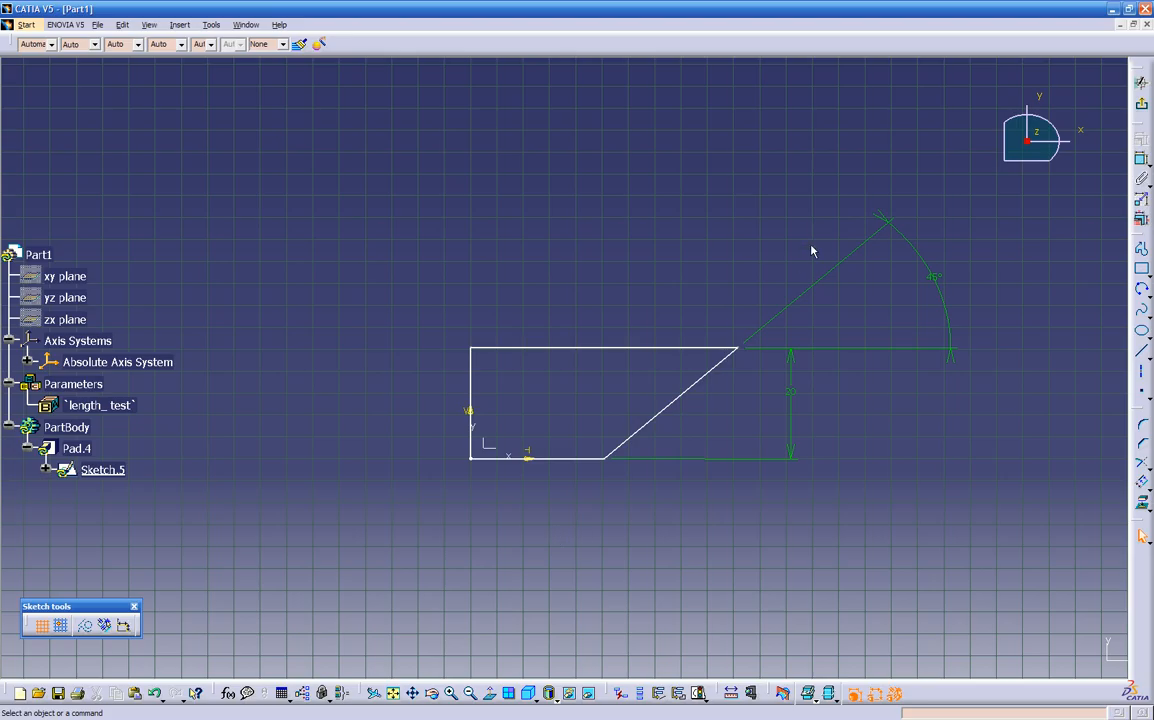
pyautogui.click(1143, 110)
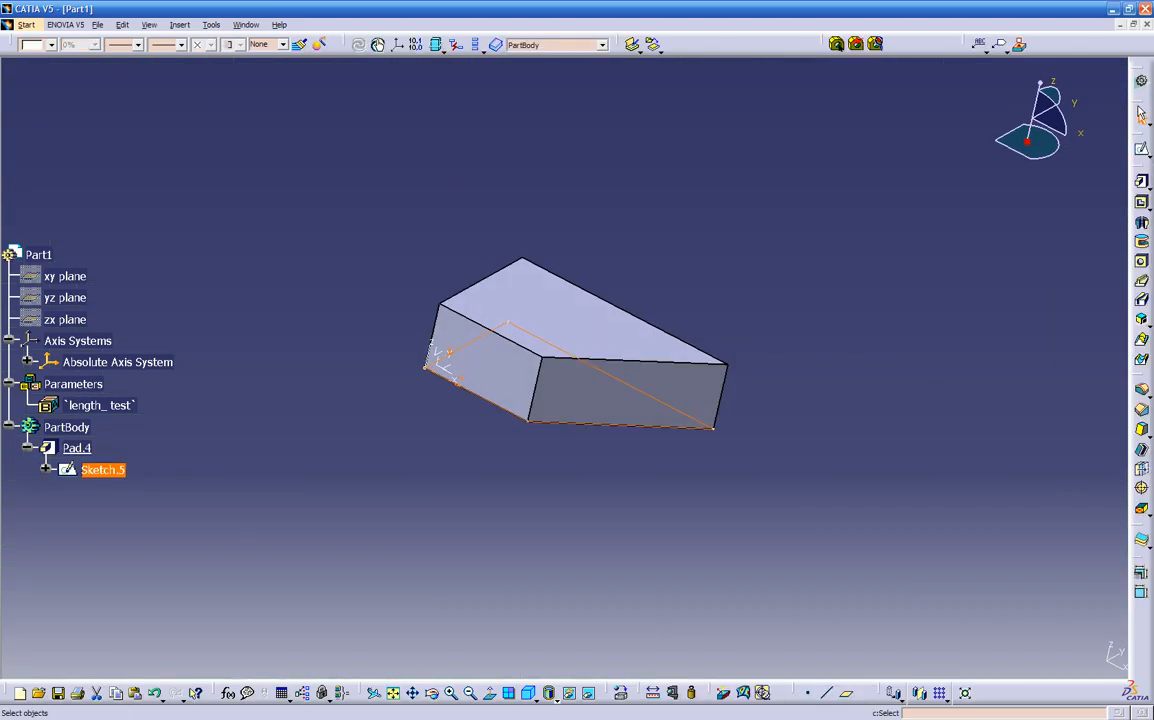
pyautogui.moveTo(878, 318); pyautogui.dragTo(621, 301, button='middle')
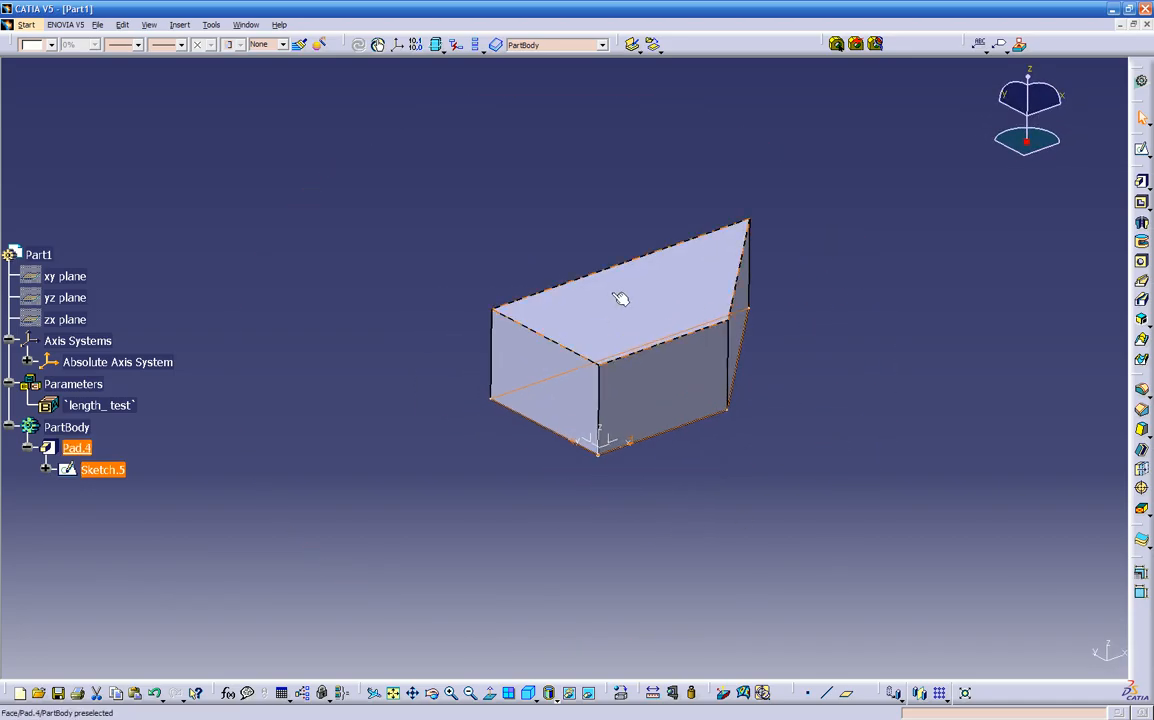
pyautogui.click(466, 533)
pyautogui.moveTo(466, 533)
pyautogui.mouseDown(button='middle')
pyautogui.moveTo(613, 533)
pyautogui.moveTo(688, 435)
pyautogui.moveTo(732, 420)
pyautogui.moveTo(626, 544)
pyautogui.moveTo(574, 639)
pyautogui.moveTo(644, 513)
pyautogui.moveTo(492, 541)
pyautogui.moveTo(481, 507)
pyautogui.mouseUp(button='middle')
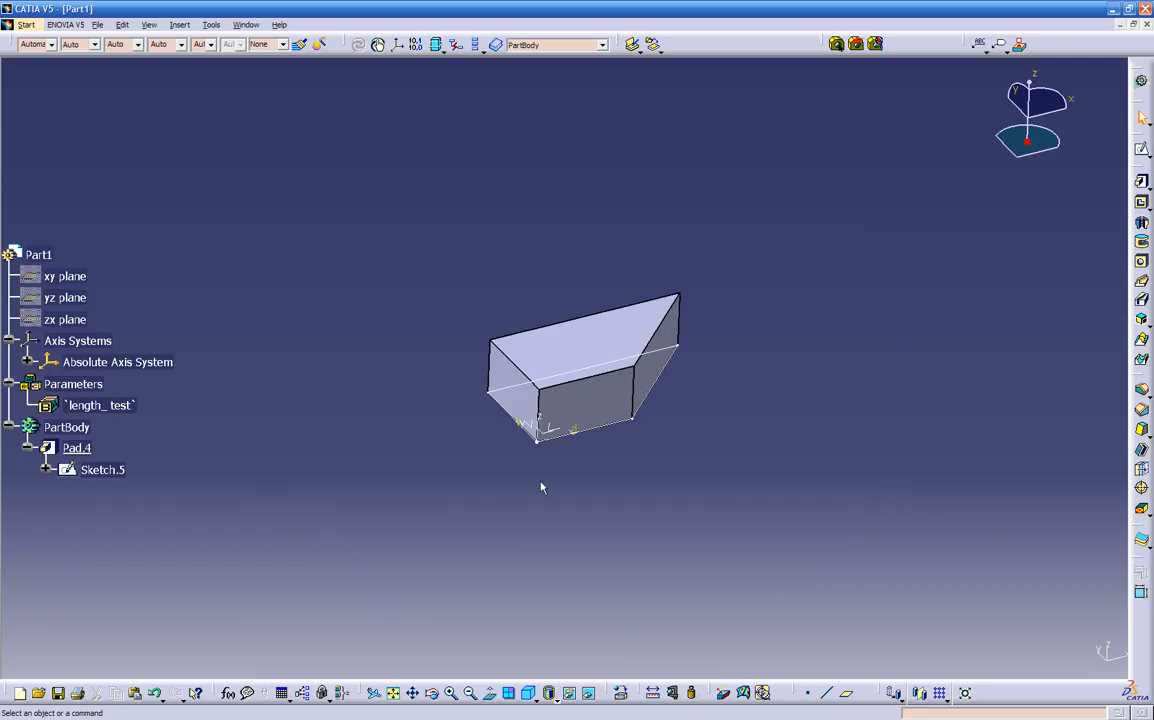
# Reopen the pad's sketch, set the slanted line's angle to 22 degrees and exit to update the solid.
pyautogui.doubleClick(668, 379)
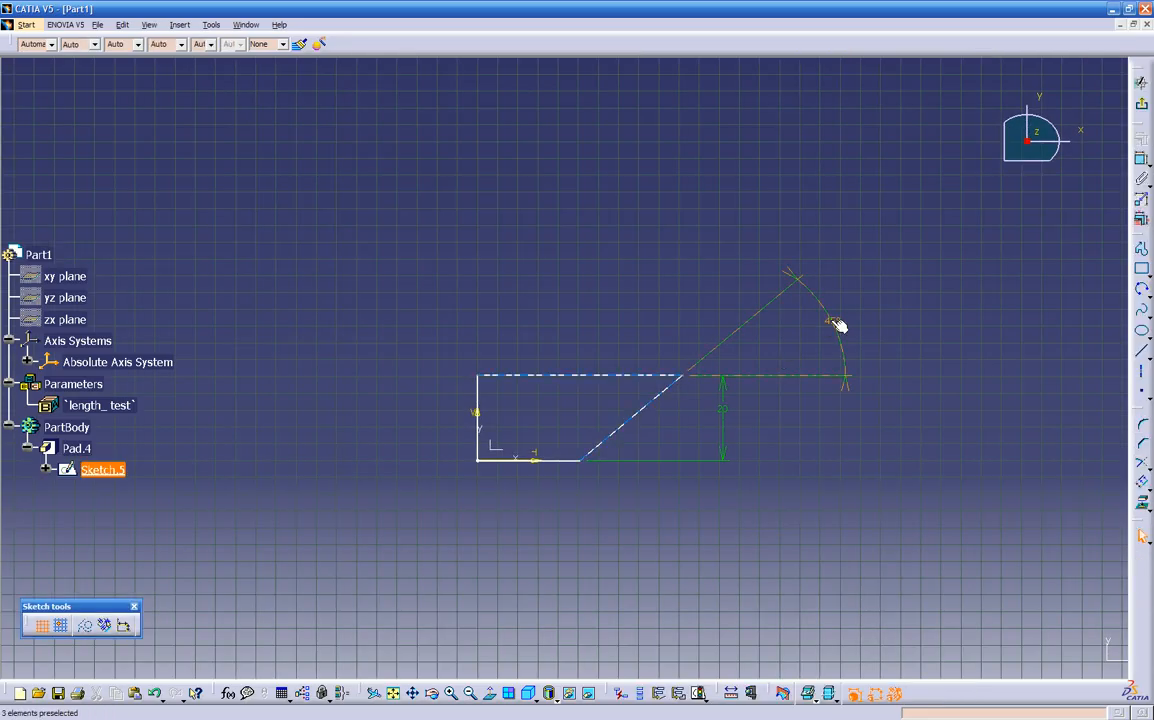
pyautogui.doubleClick(829, 322)
pyautogui.write('22')
pyautogui.press('Return')
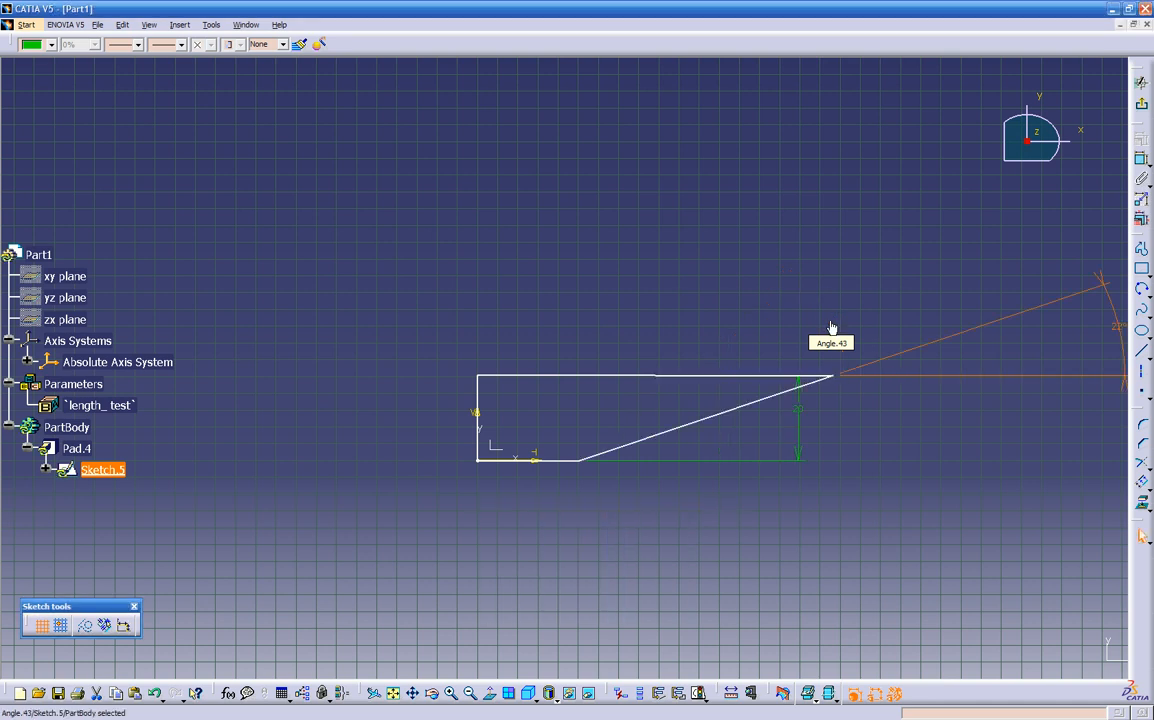
pyautogui.moveTo(752, 427); pyautogui.dragTo(631, 436, button='middle')
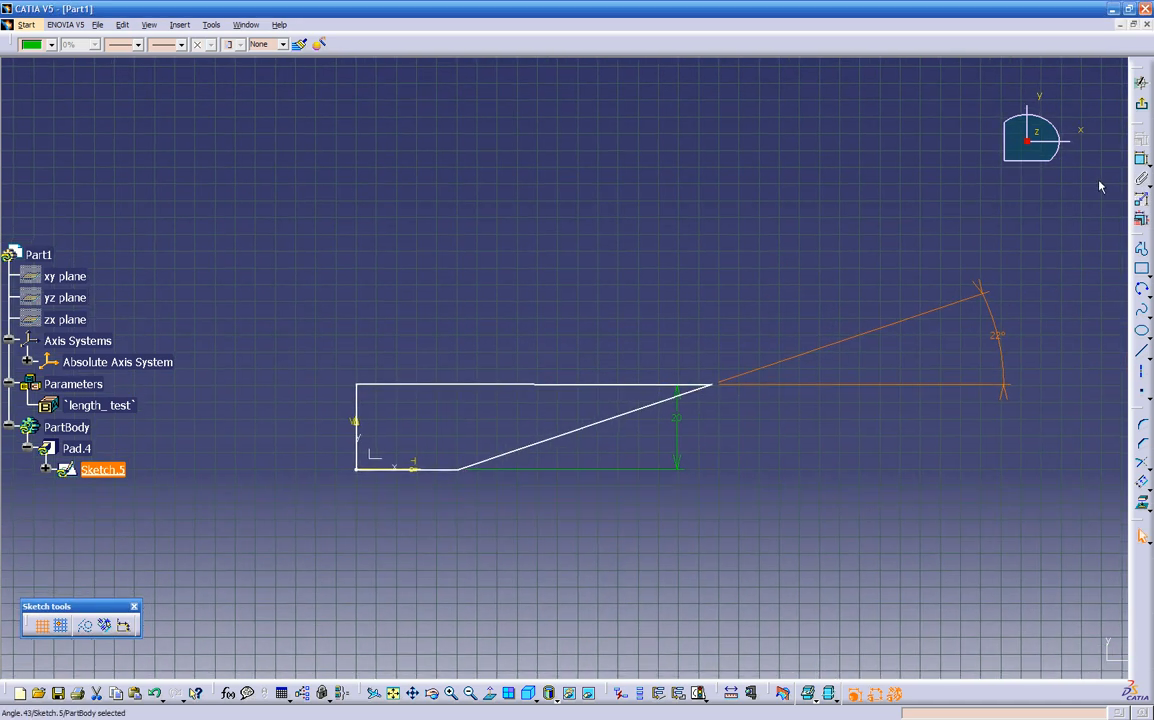
pyautogui.click(1136, 131)
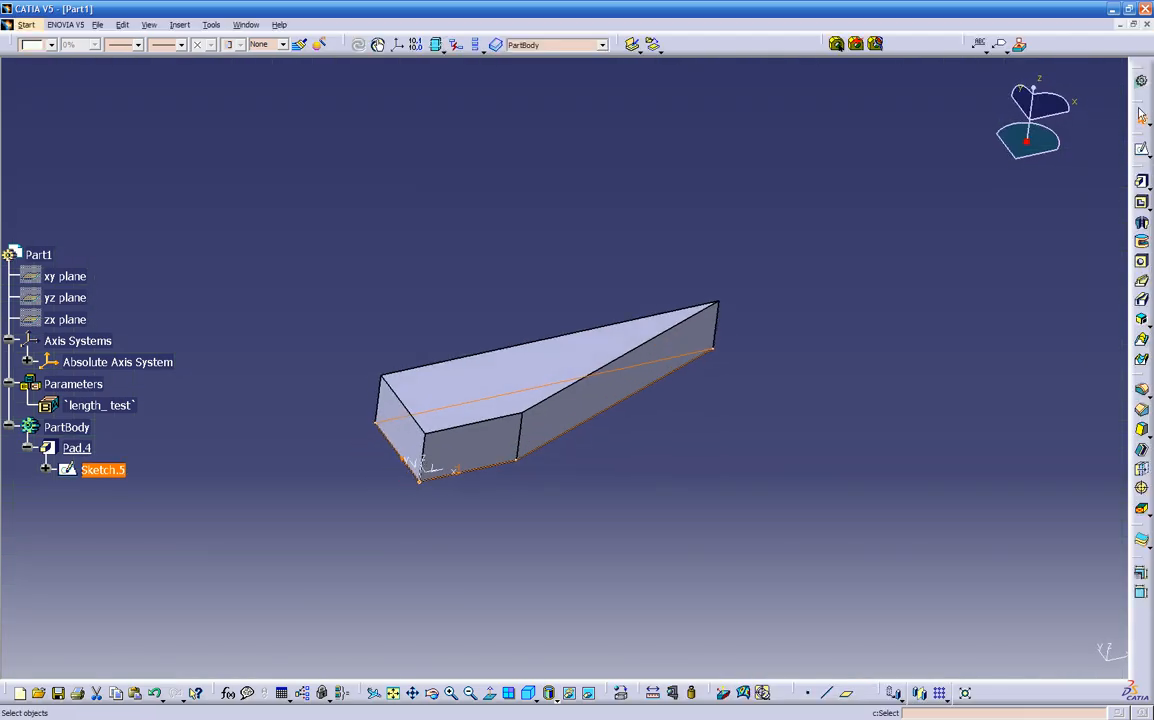
pyautogui.click(668, 466)
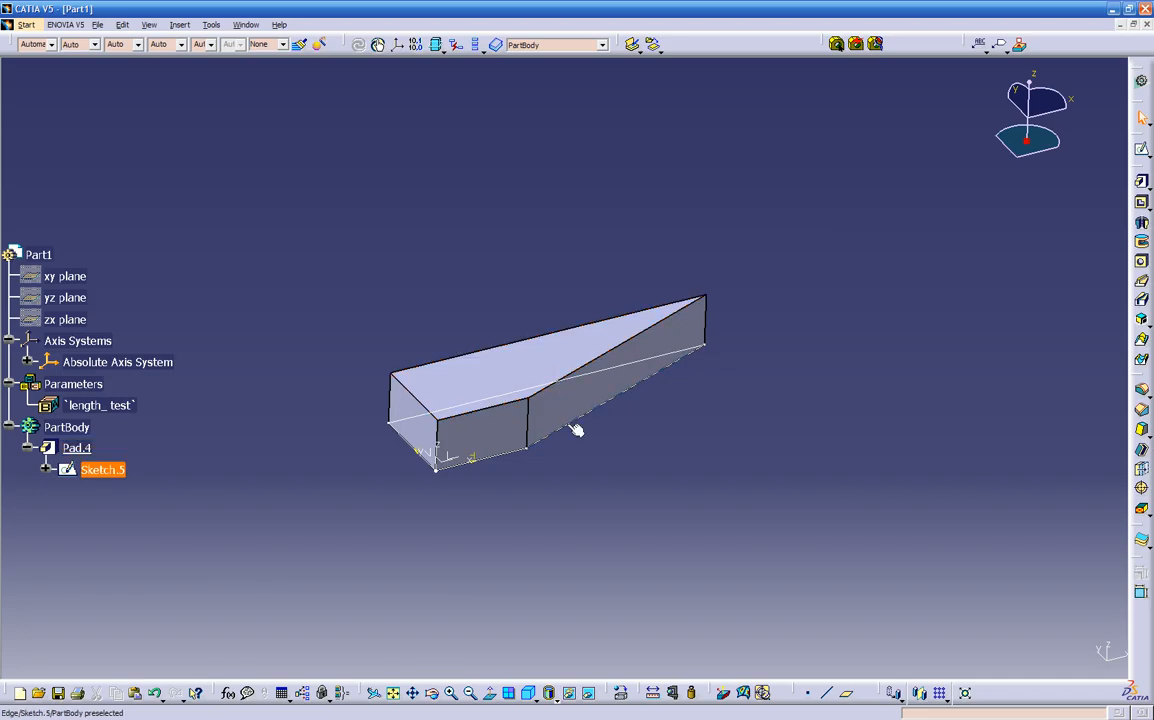
# Edit the pad's sketch and draw a horizontal elongated hole with a radius of about 3.4 in inside the profile.
pyautogui.click(509, 461)
pyautogui.click(390, 482)
pyautogui.doubleClick(84, 469)
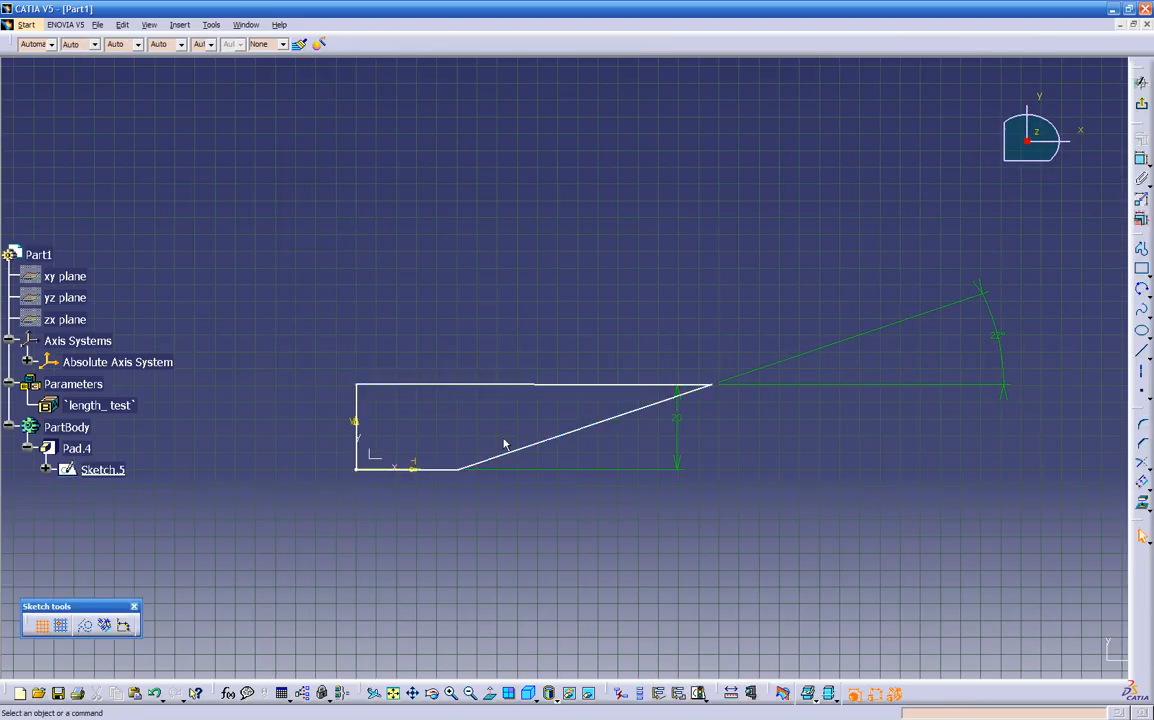
pyautogui.click(1148, 299)
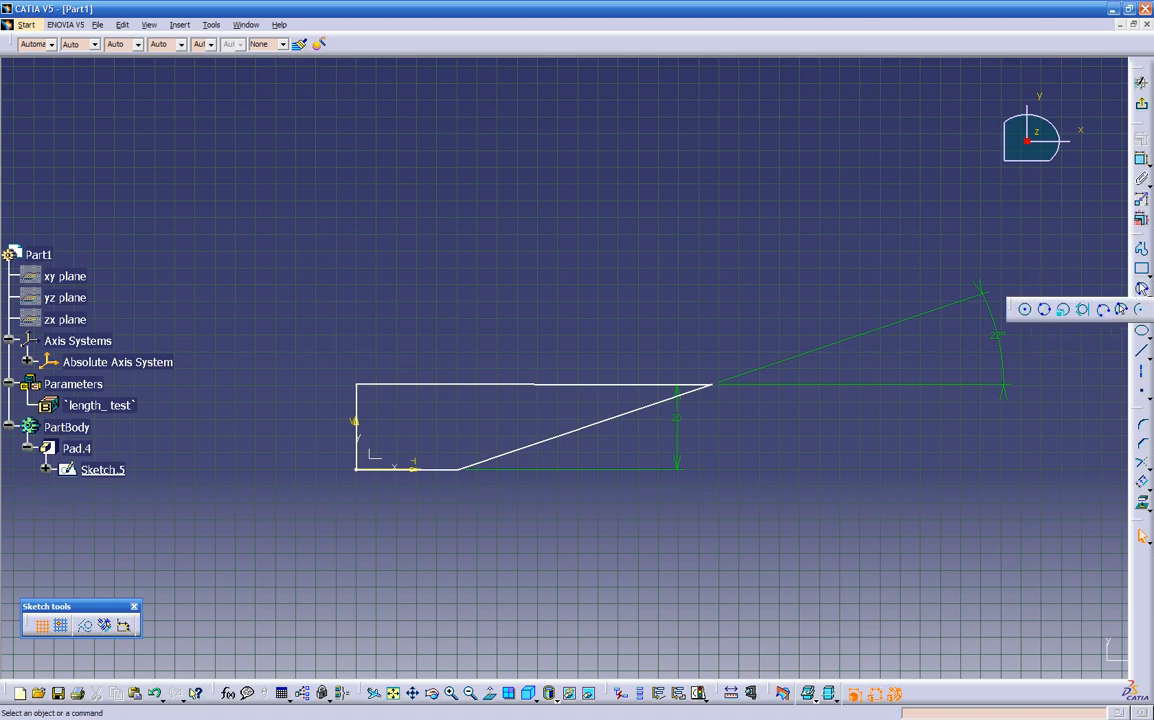
pyautogui.click(1148, 270)
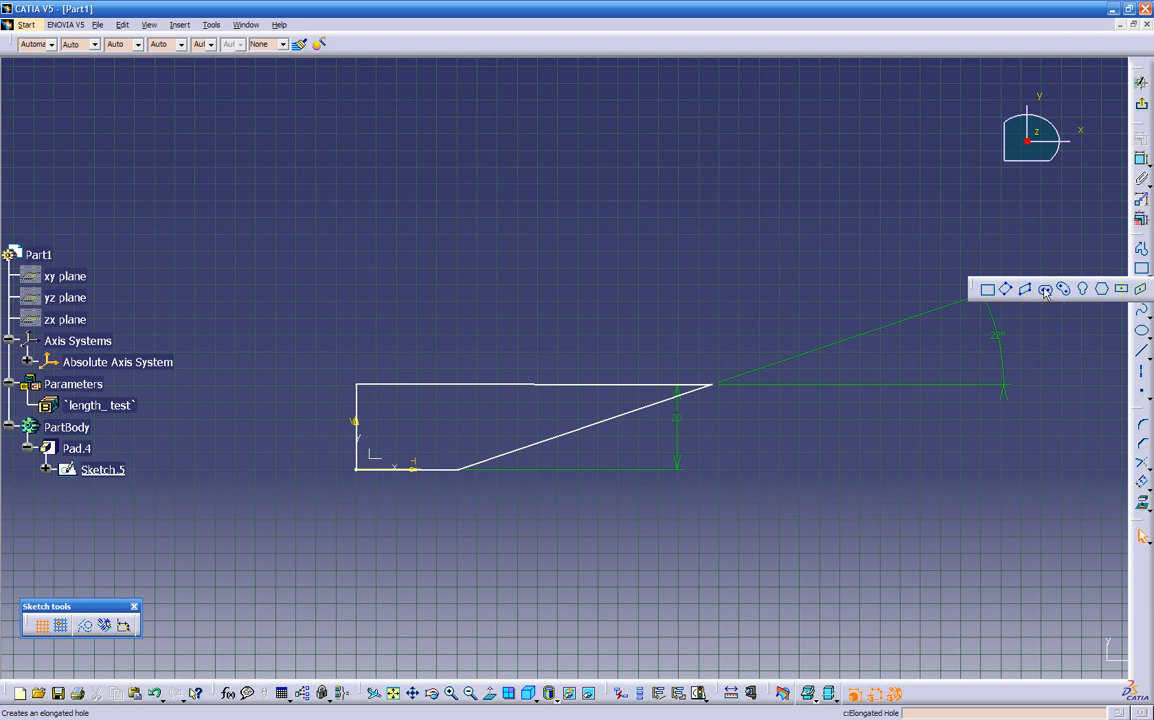
pyautogui.click(1044, 291)
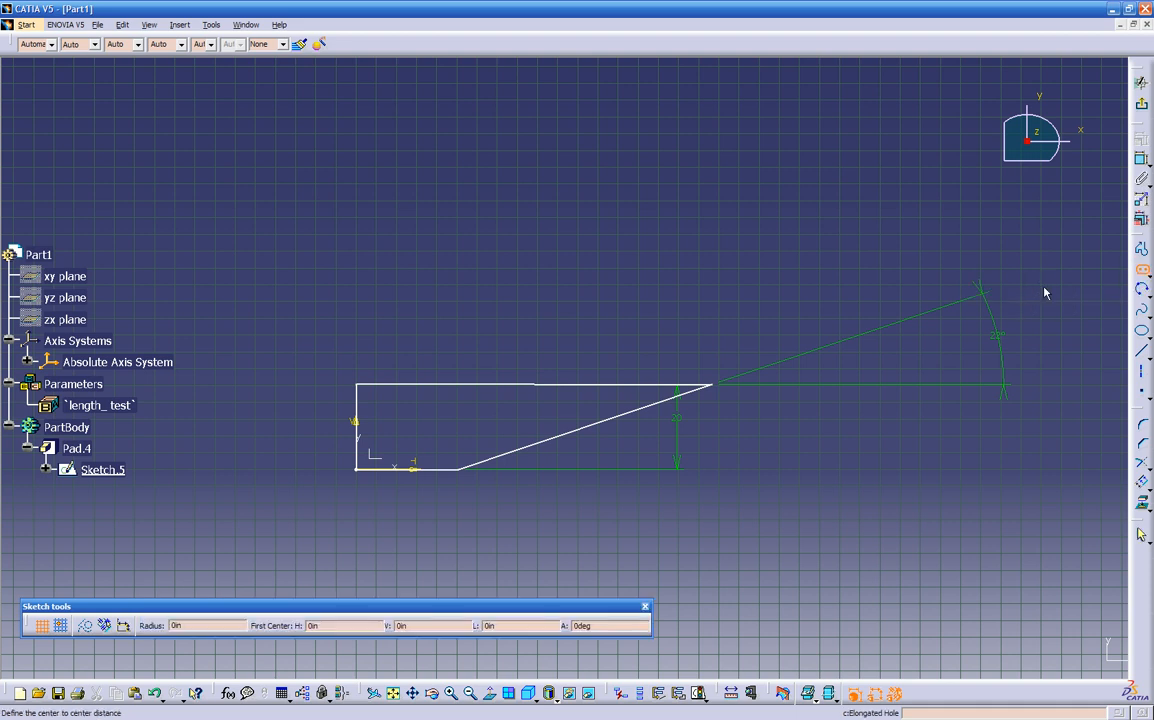
pyautogui.click(420, 427)
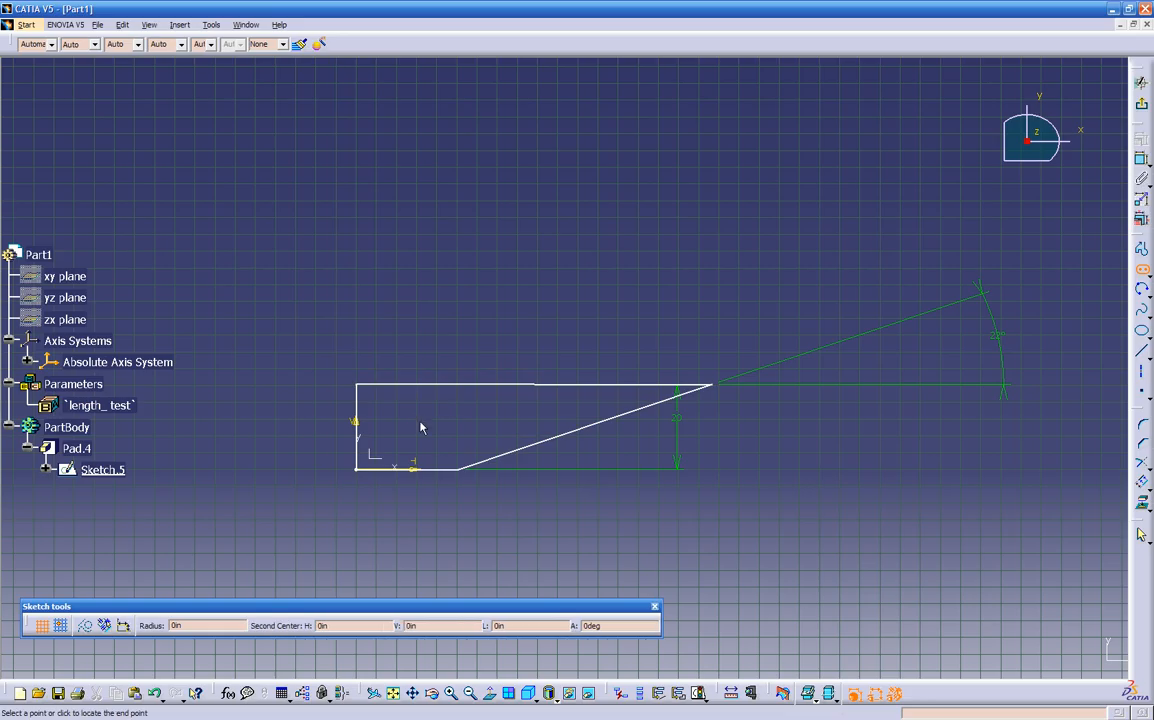
pyautogui.click(478, 421)
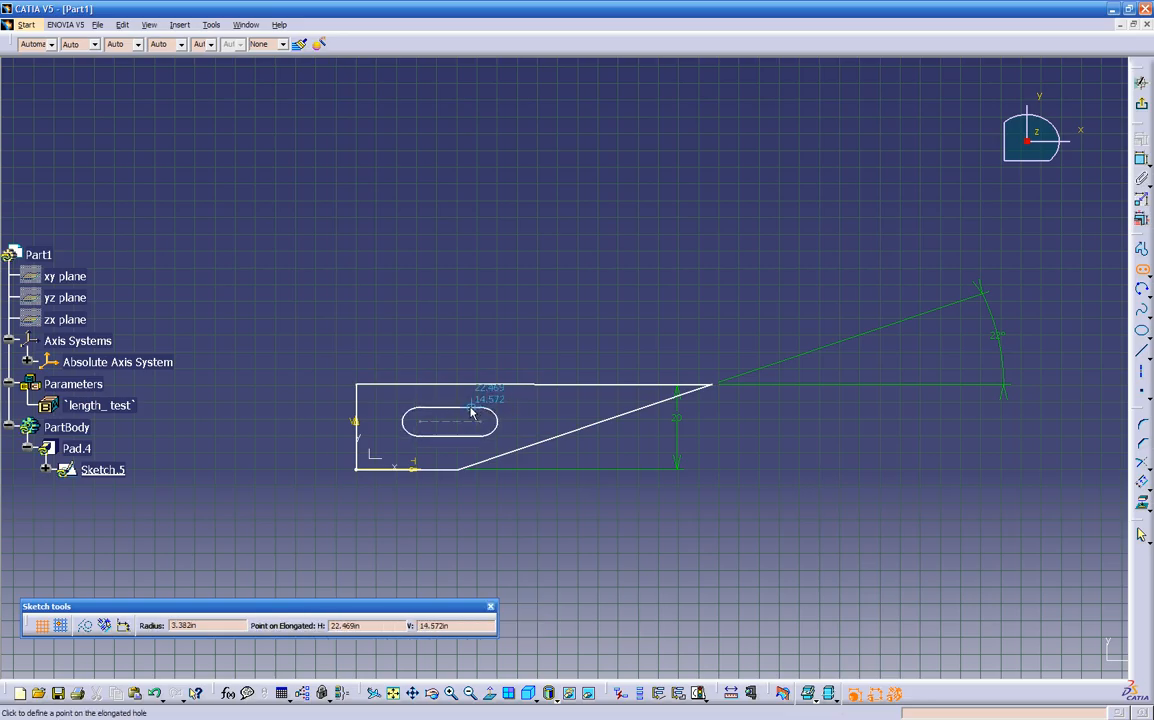
pyautogui.click(482, 410)
pyautogui.click(722, 463)
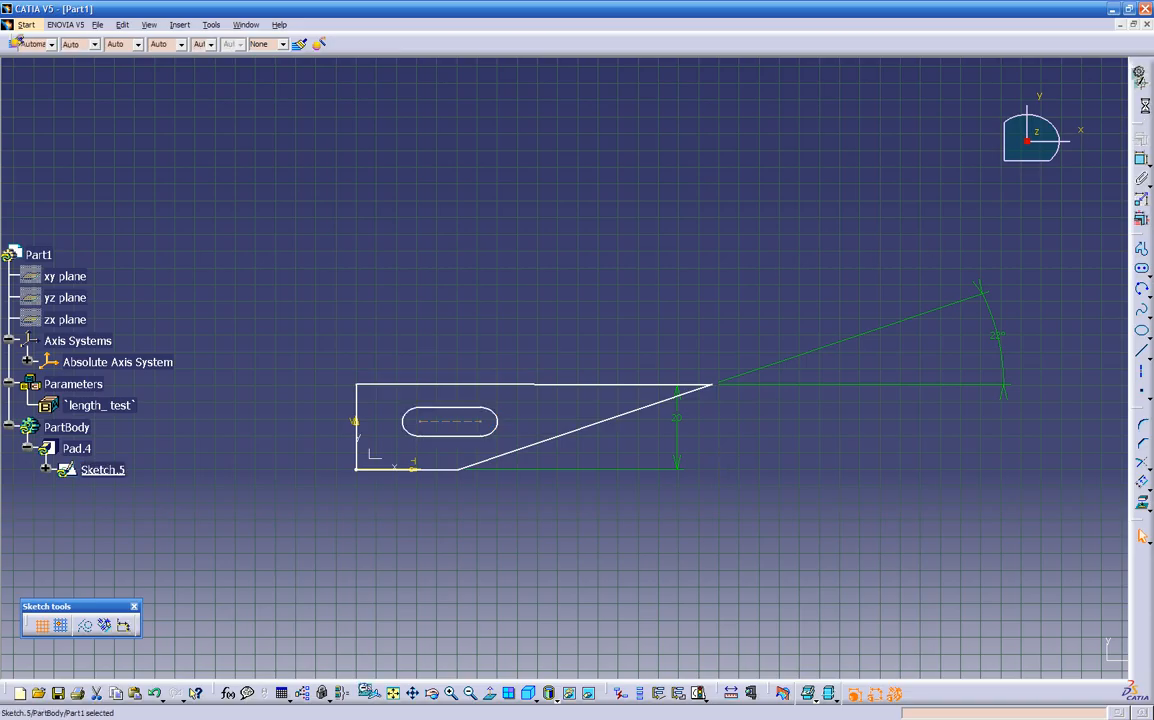
# Exit the sketch so the pad updates with the elongated hole.
pyautogui.click(1141, 104)
pyautogui.click(848, 360)
pyautogui.moveTo(590, 460)
pyautogui.mouseDown(button='middle')
pyautogui.moveTo(572, 608)
pyautogui.moveTo(589, 564)
pyautogui.moveTo(610, 567)
pyautogui.moveTo(600, 399)
pyautogui.moveTo(554, 484)
pyautogui.moveTo(680, 427)
pyautogui.moveTo(701, 602)
pyautogui.moveTo(732, 468)
pyautogui.moveTo(484, 554)
pyautogui.moveTo(374, 533)
pyautogui.moveTo(528, 443)
pyautogui.mouseUp(button='middle')
# In the pad's sketch, draw a closed L-shaped profile with a tangent arc, about 31 in wide and 18 in high, above the existing outline.
pyautogui.doubleClick(530, 441)
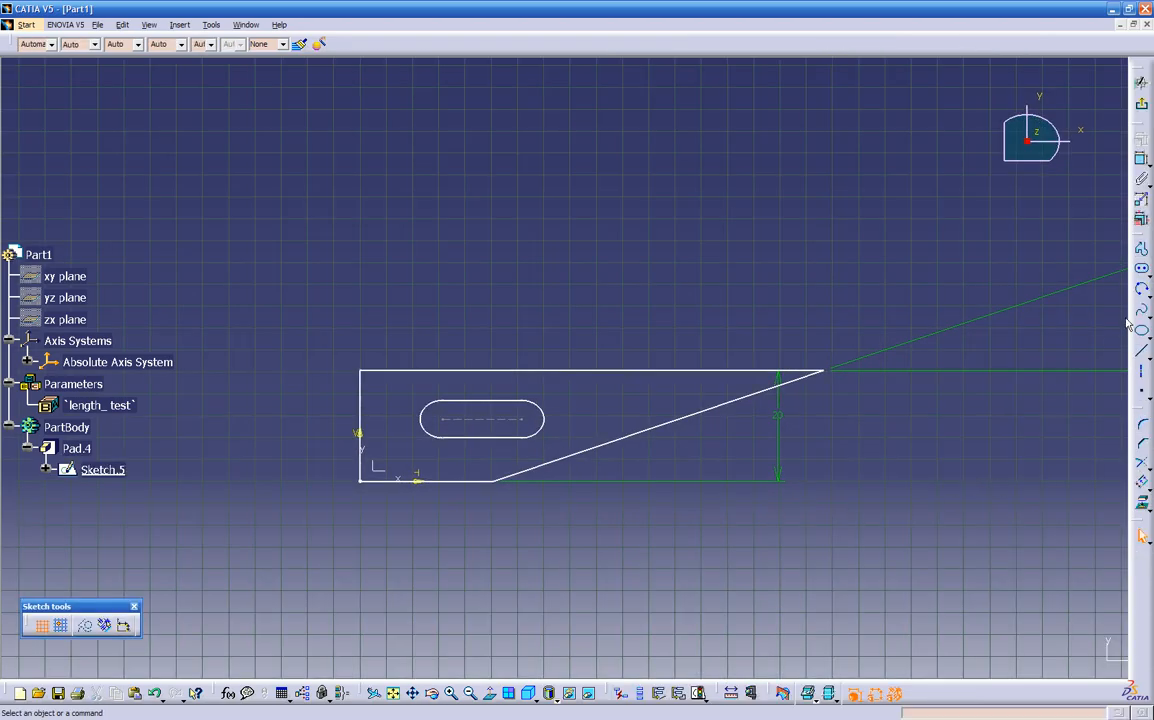
pyautogui.click(1144, 266)
pyautogui.click(448, 321)
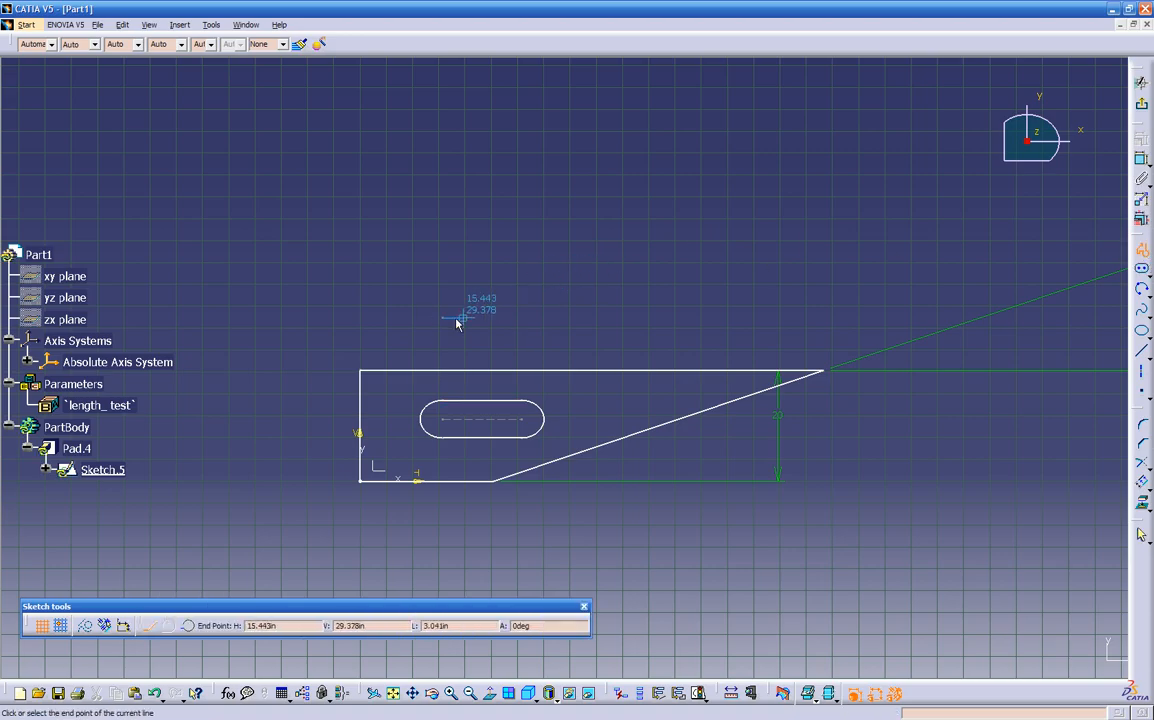
pyautogui.click(647, 317)
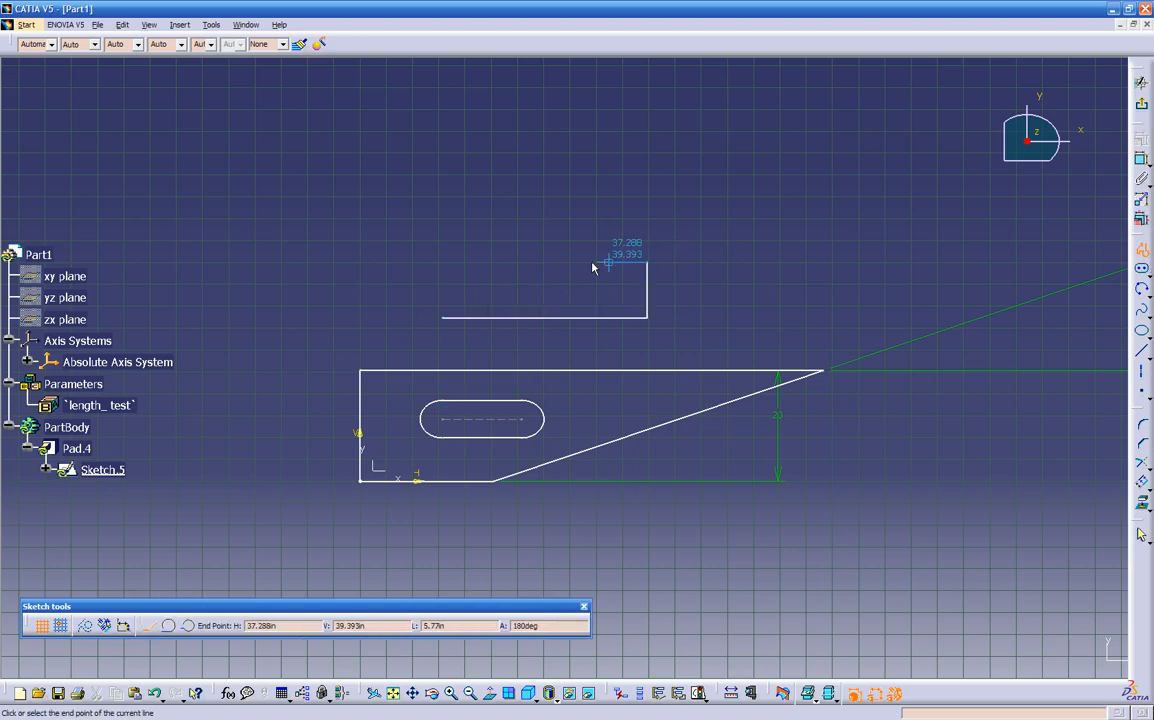
pyautogui.moveTo(518, 262); pyautogui.dragTo(496, 234)
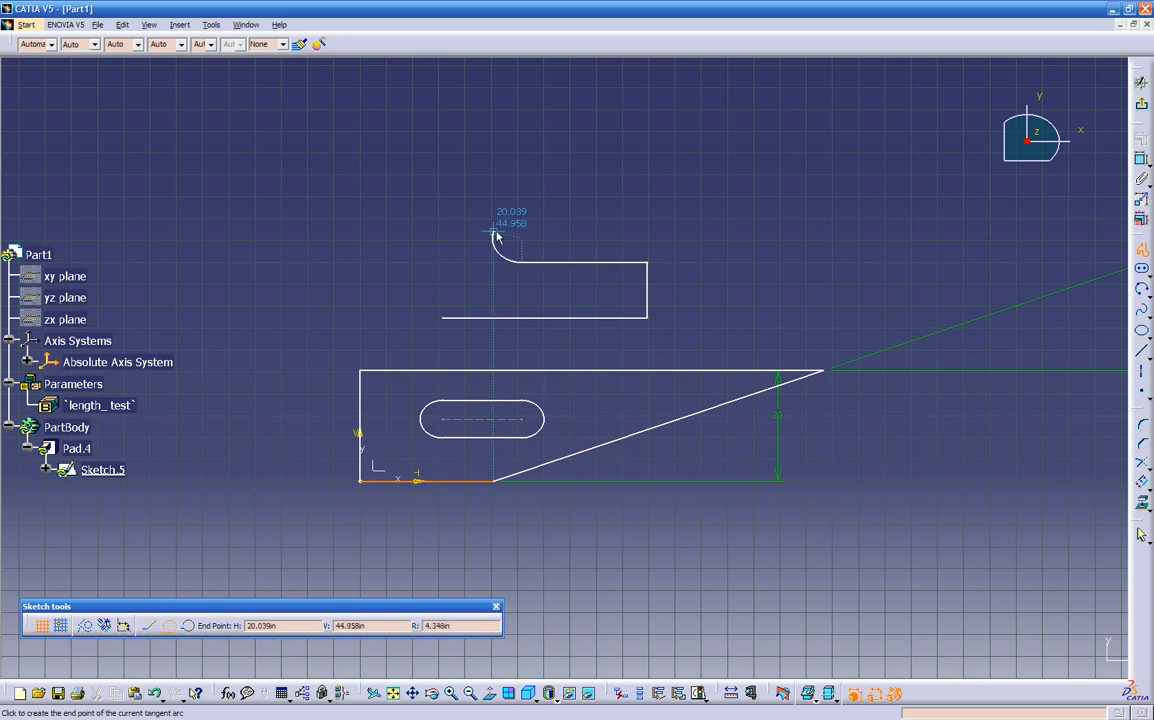
pyautogui.click(470, 220)
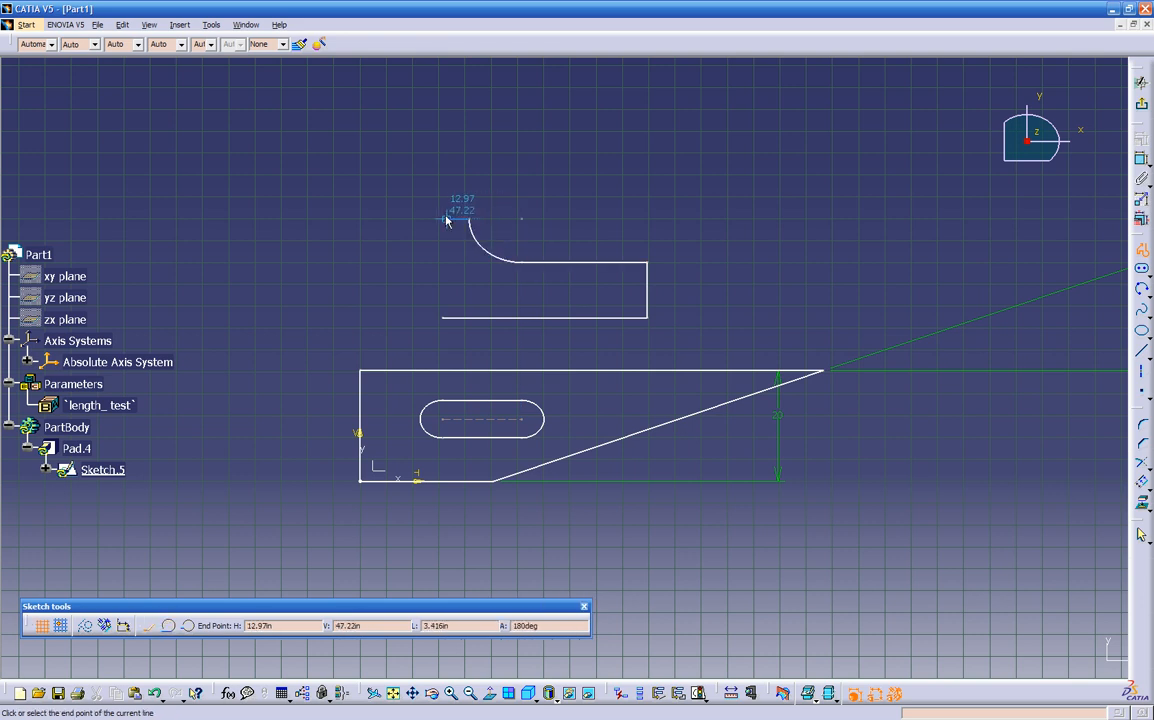
pyautogui.click(440, 312)
pyautogui.click(442, 316)
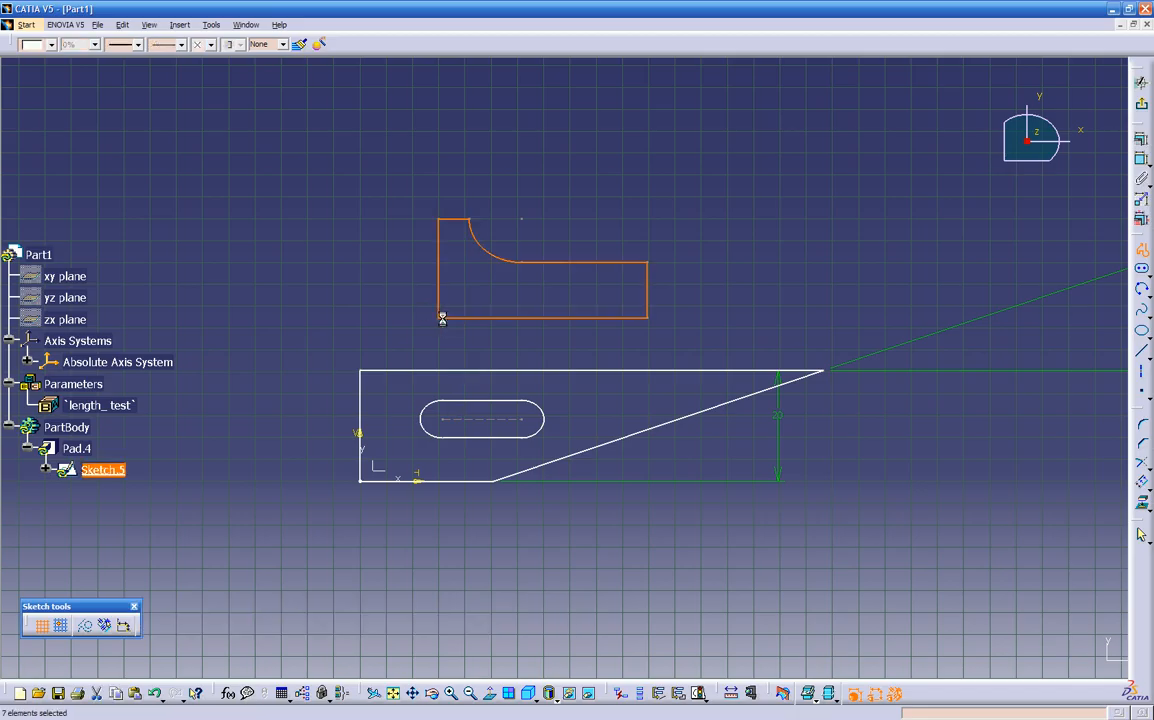
# Exit the sketch to update the pad with the separate second profile and examine both solids.
pyautogui.click(1141, 82)
pyautogui.click(662, 587)
pyautogui.moveTo(662, 587)
pyautogui.mouseDown(button='middle')
pyautogui.moveTo(600, 497)
pyautogui.moveTo(340, 428)
pyautogui.moveTo(562, 538)
pyautogui.moveTo(407, 515)
pyautogui.moveTo(531, 520)
pyautogui.moveTo(587, 470)
pyautogui.moveTo(617, 388)
pyautogui.moveTo(659, 337)
pyautogui.moveTo(701, 193)
pyautogui.mouseUp(button='middle')
pyautogui.moveTo(619, 420); pyautogui.dragTo(624, 445, button='middle')
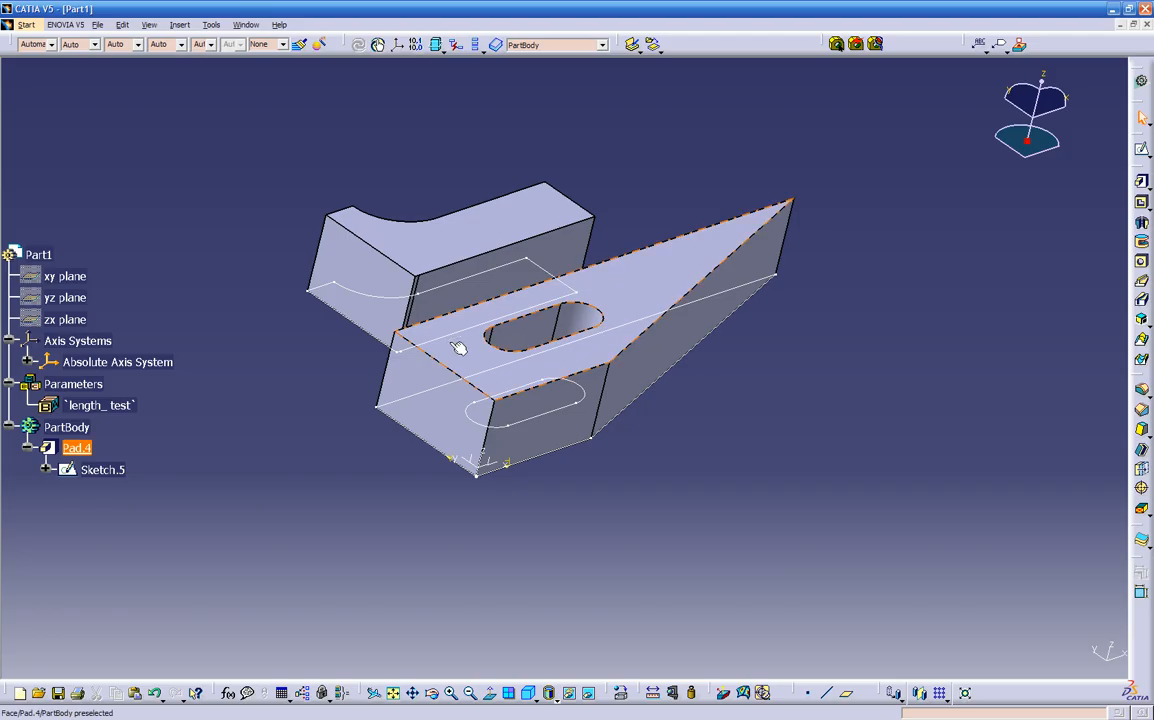
pyautogui.moveTo(449, 396)
pyautogui.mouseDown(button='middle')
pyautogui.moveTo(582, 546)
pyautogui.moveTo(600, 535)
pyautogui.mouseUp(button='middle')
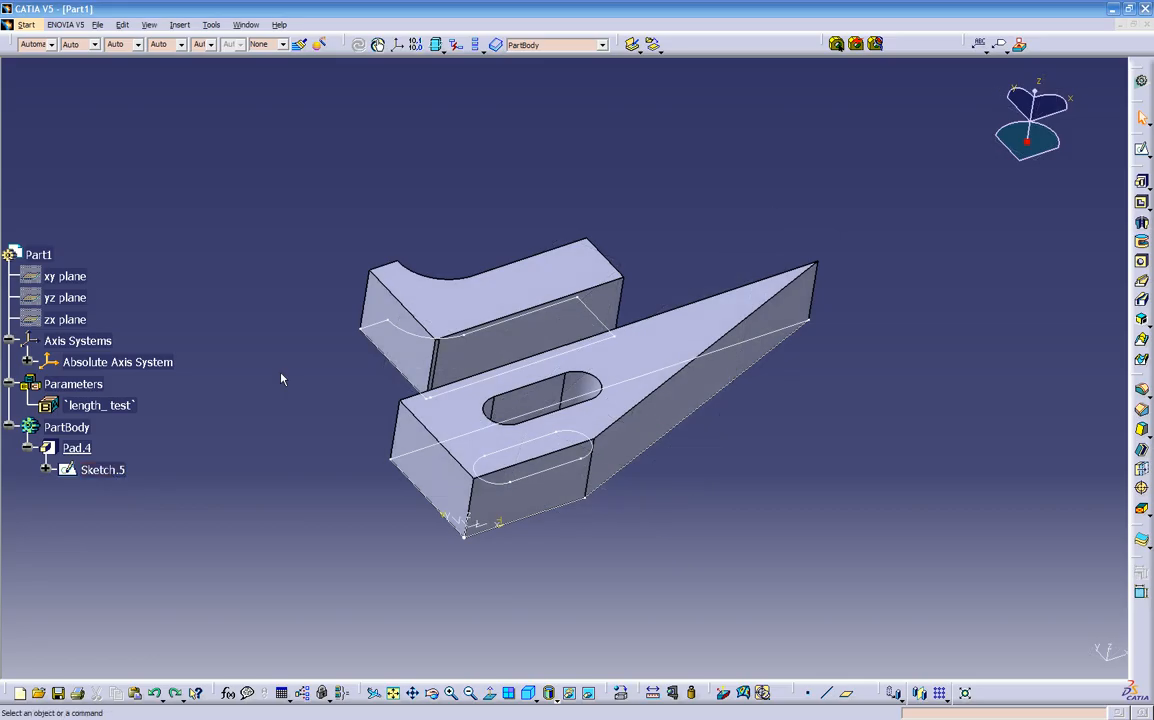
# Delete the existing pad together with its aggregated sketch.
pyautogui.moveTo(407, 577); pyautogui.dragTo(476, 533, button='middle')
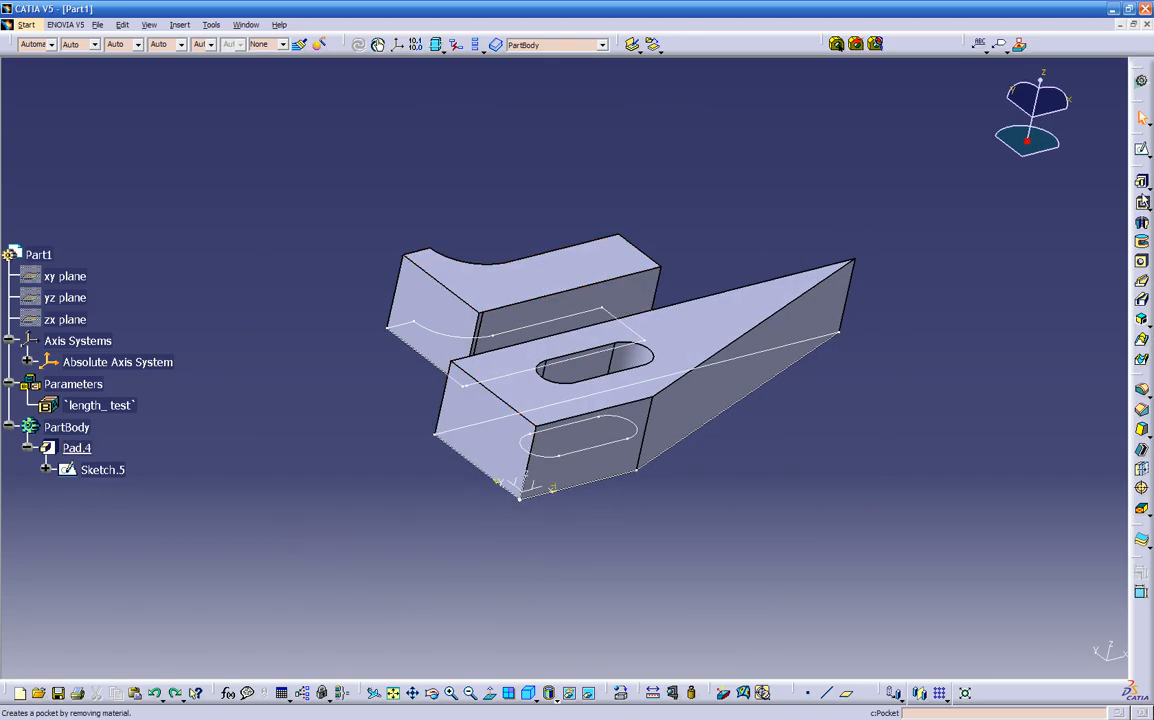
pyautogui.click(1146, 204)
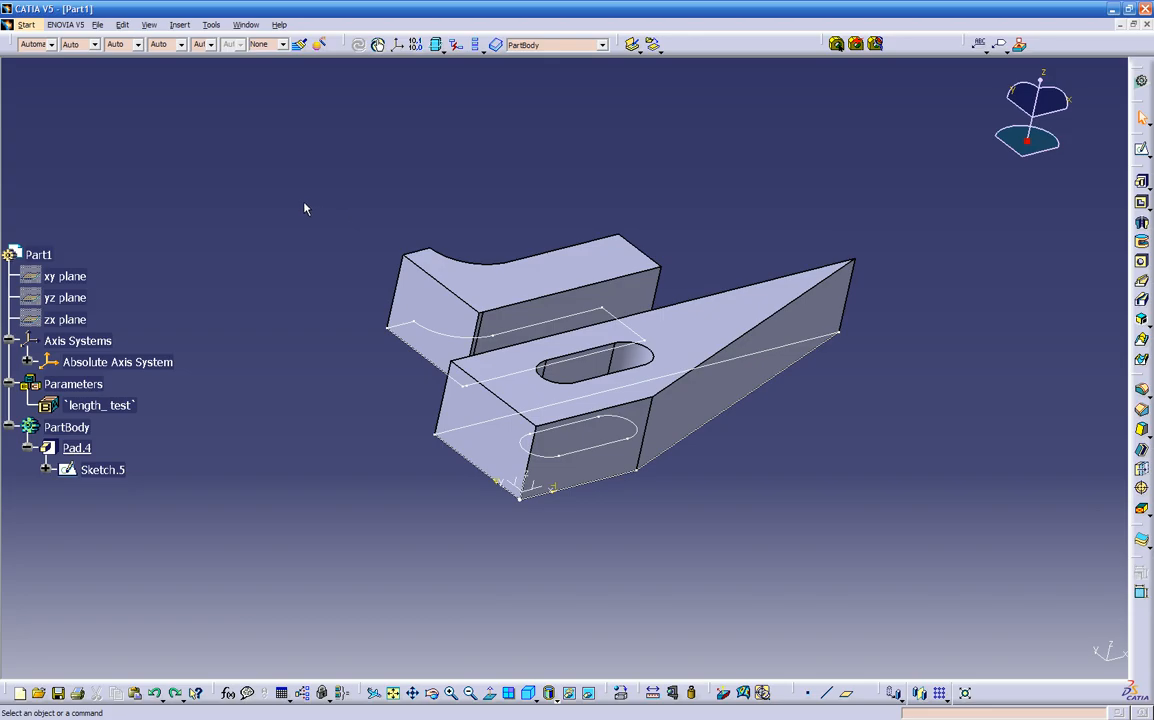
pyautogui.click(72, 449)
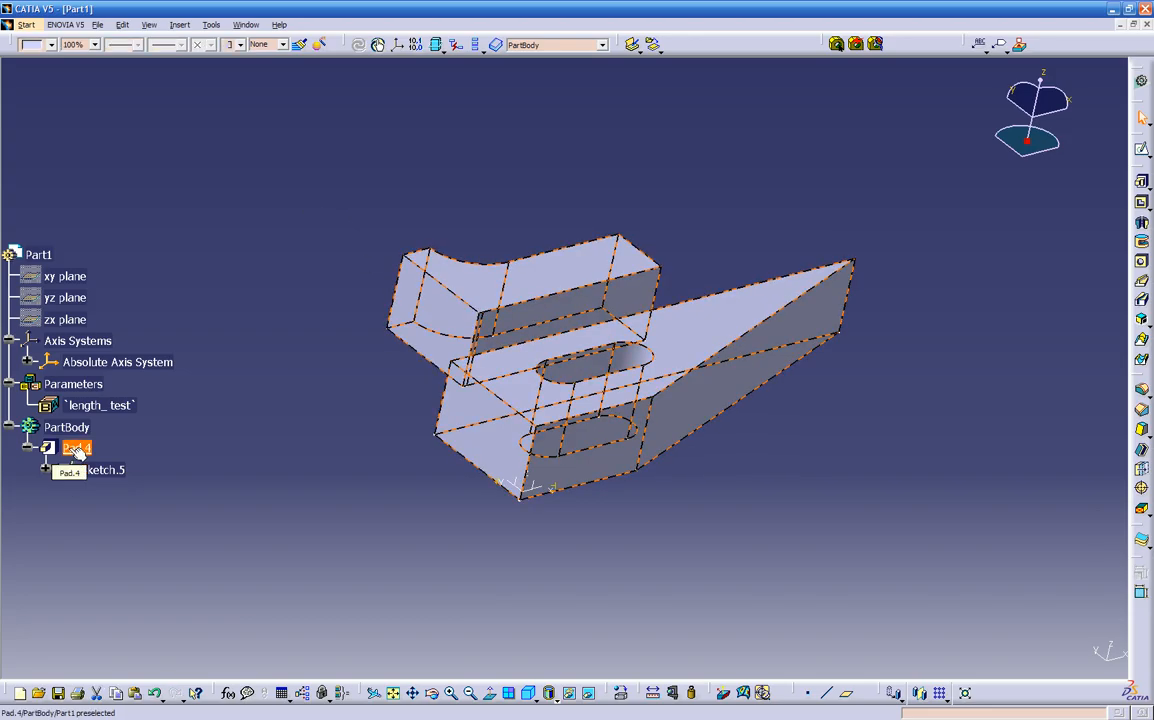
pyautogui.press('Delete')
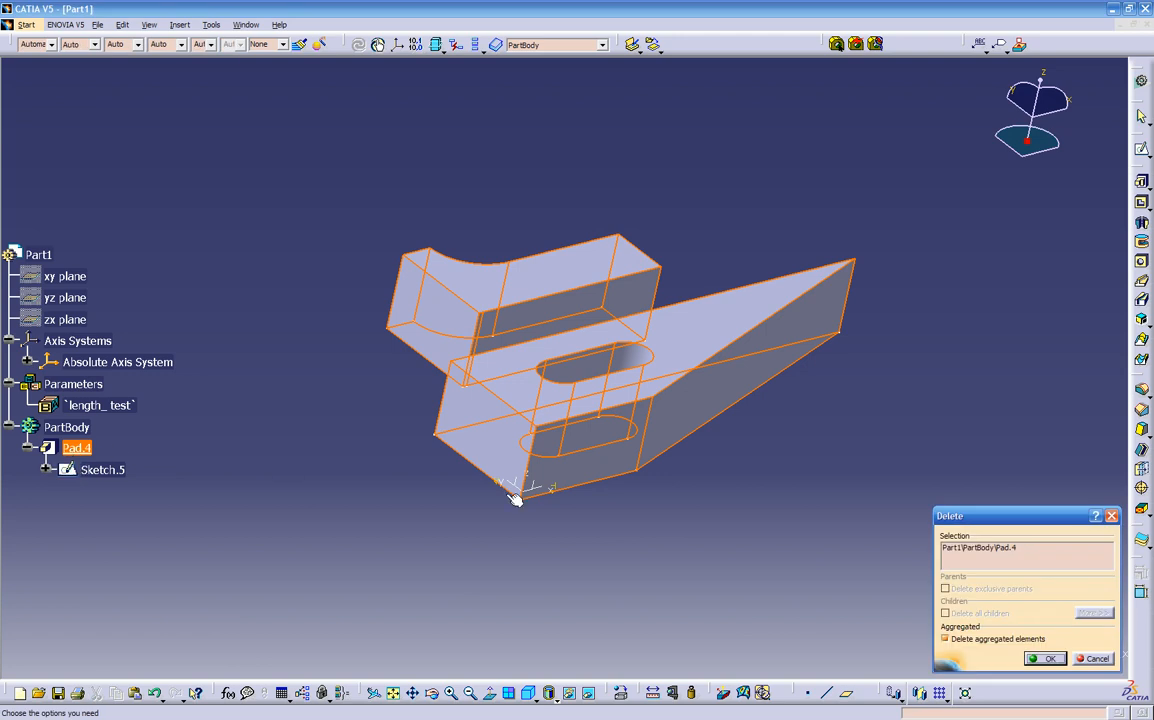
pyautogui.click(1040, 659)
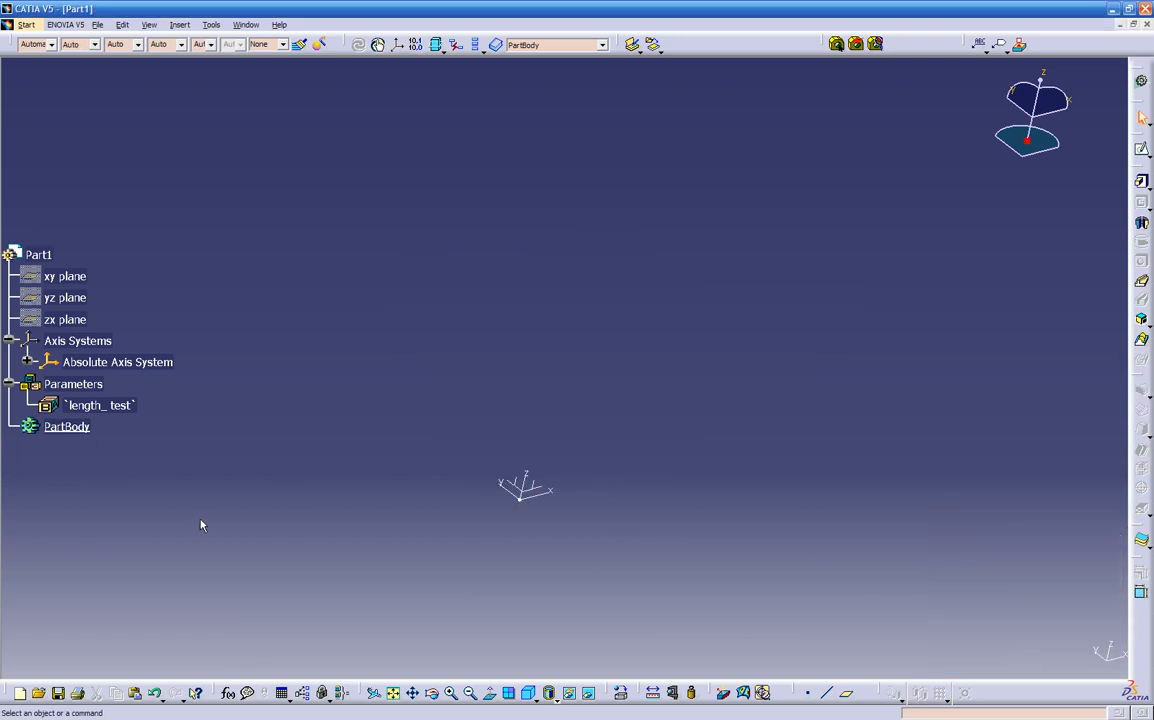
# Delete the length_ test parameter and the empty Parameters node from the specification tree.
pyautogui.click(82, 405)
pyautogui.press('Delete')
pyautogui.click(97, 388)
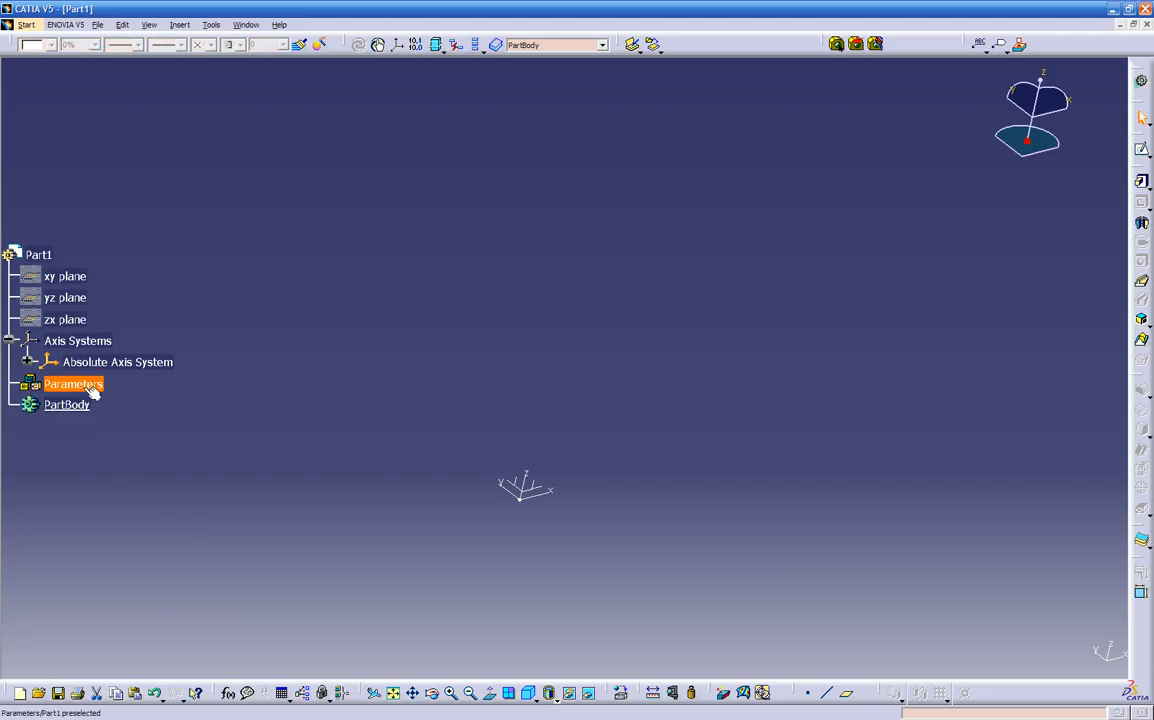
pyautogui.press('Delete')
pyautogui.moveTo(337, 532); pyautogui.dragTo(207, 372, button='middle')
pyautogui.moveTo(295, 489); pyautogui.dragTo(400, 431, button='middle')
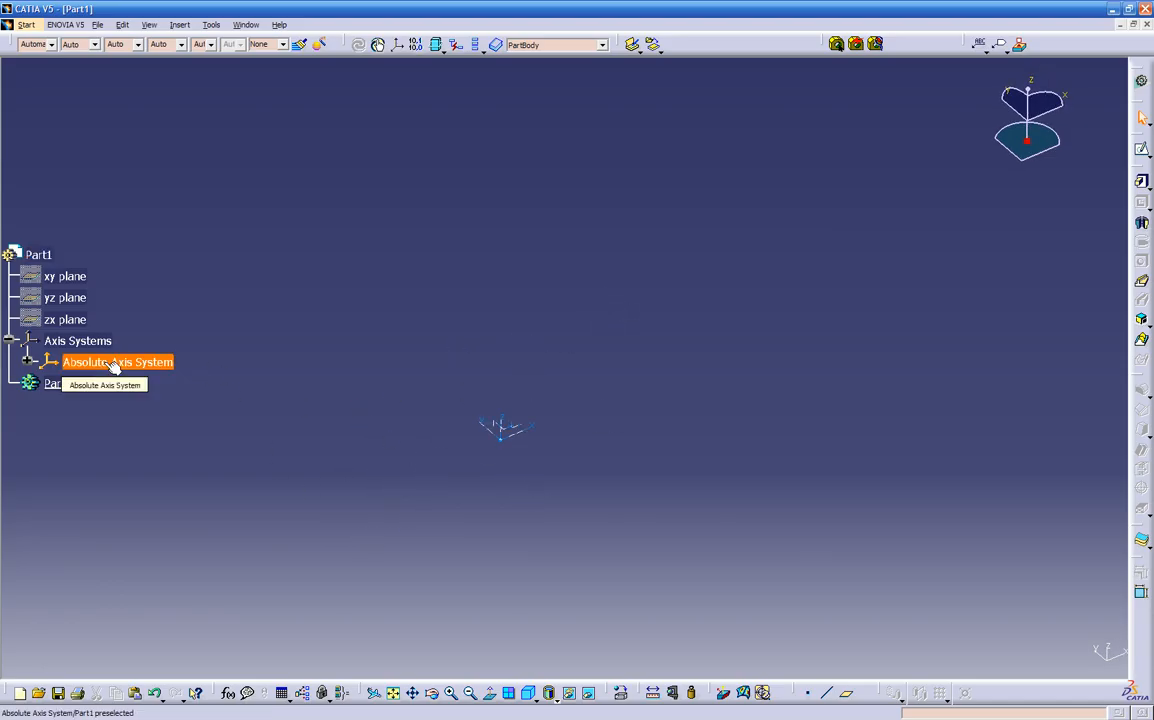
pyautogui.click(11, 342)
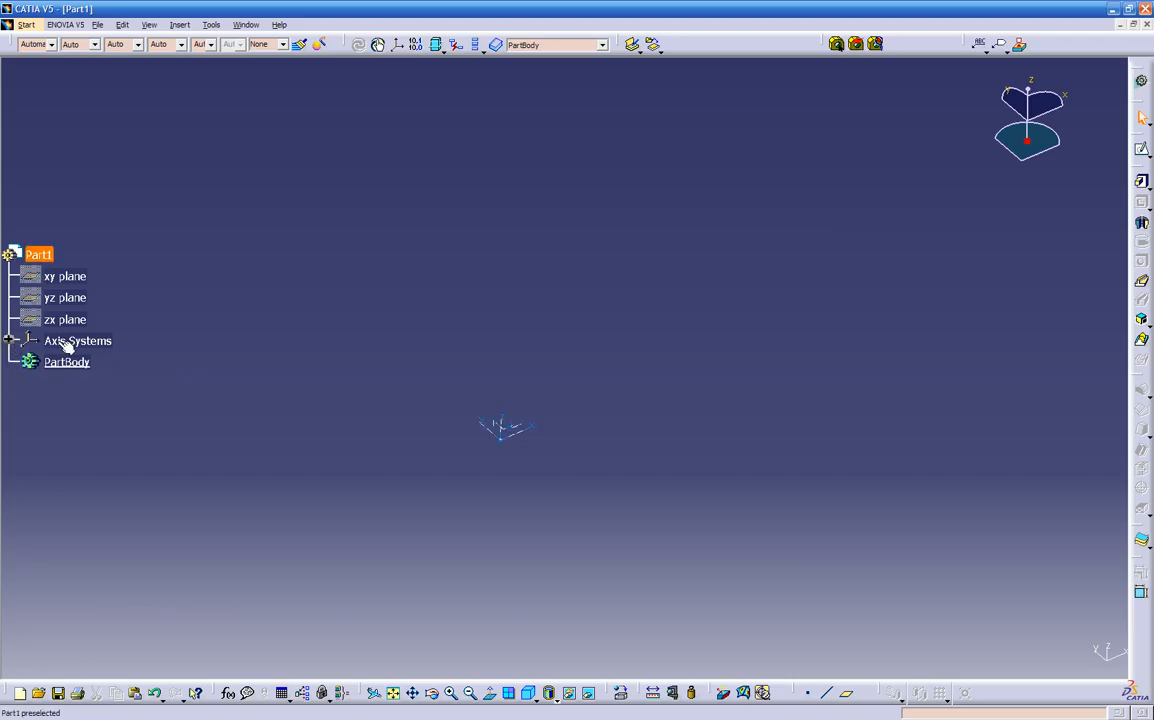
pyautogui.click(11, 342)
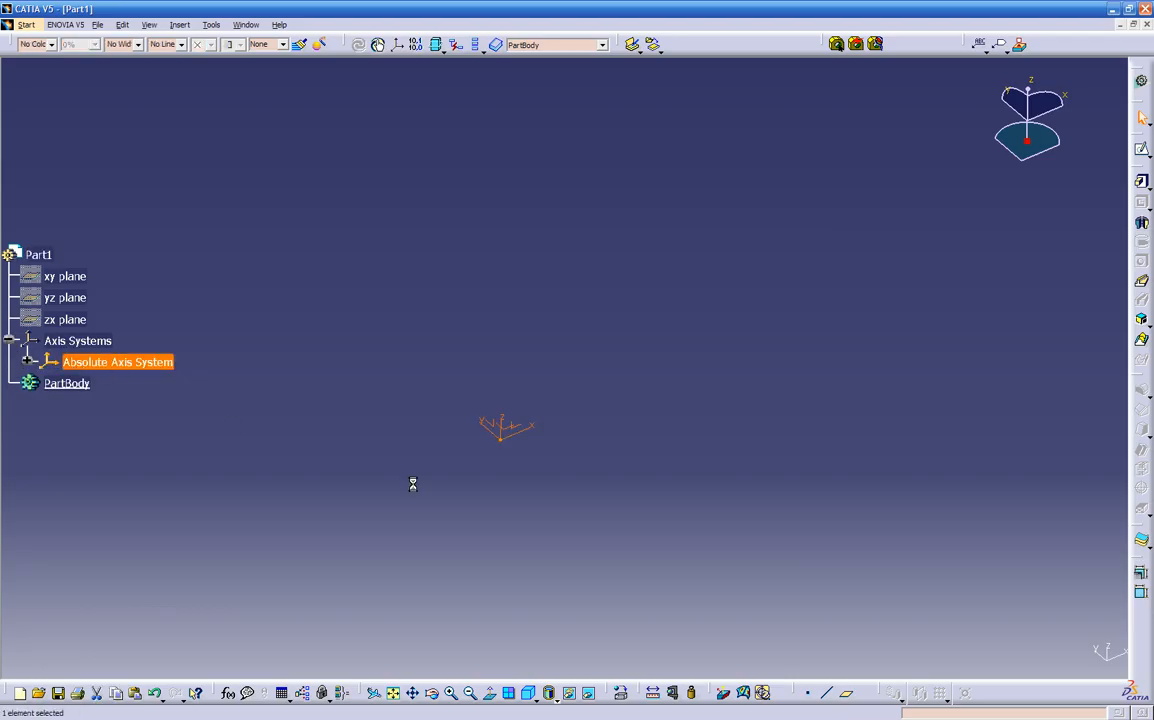
pyautogui.moveTo(541, 442); pyautogui.dragTo(570, 402, button='middle')
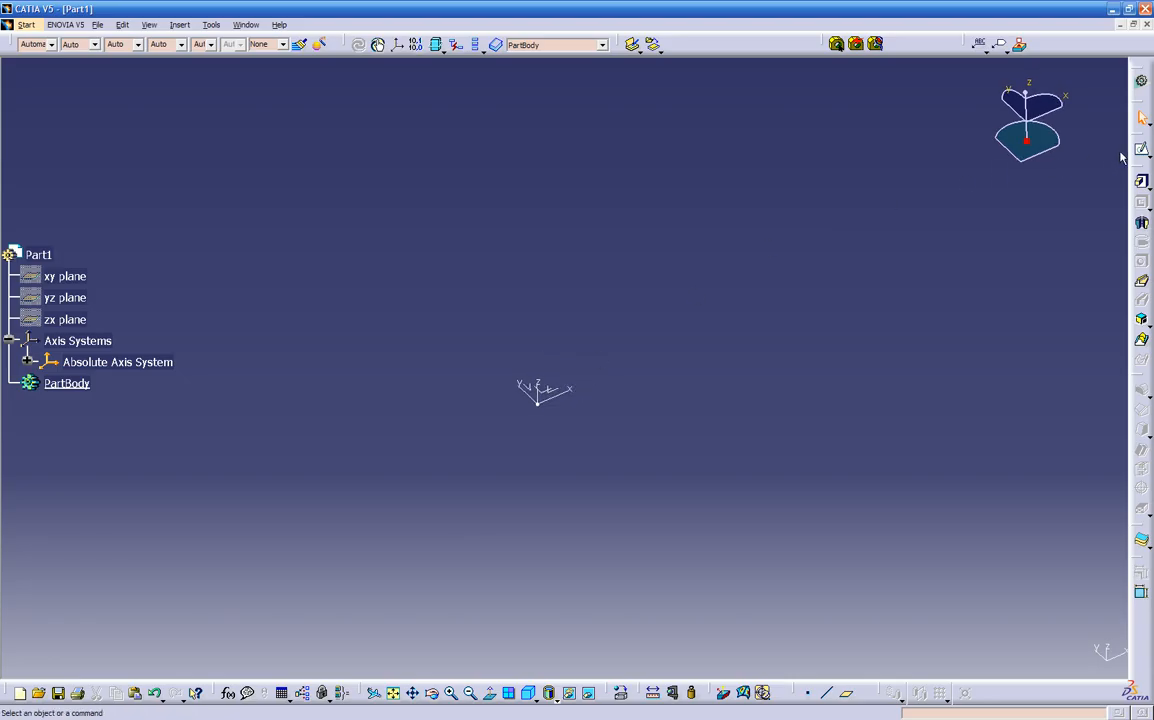
# Start a new sketch on the xy plane.
pyautogui.click(1143, 150)
pyautogui.moveTo(572, 477); pyautogui.dragTo(503, 485, button='middle')
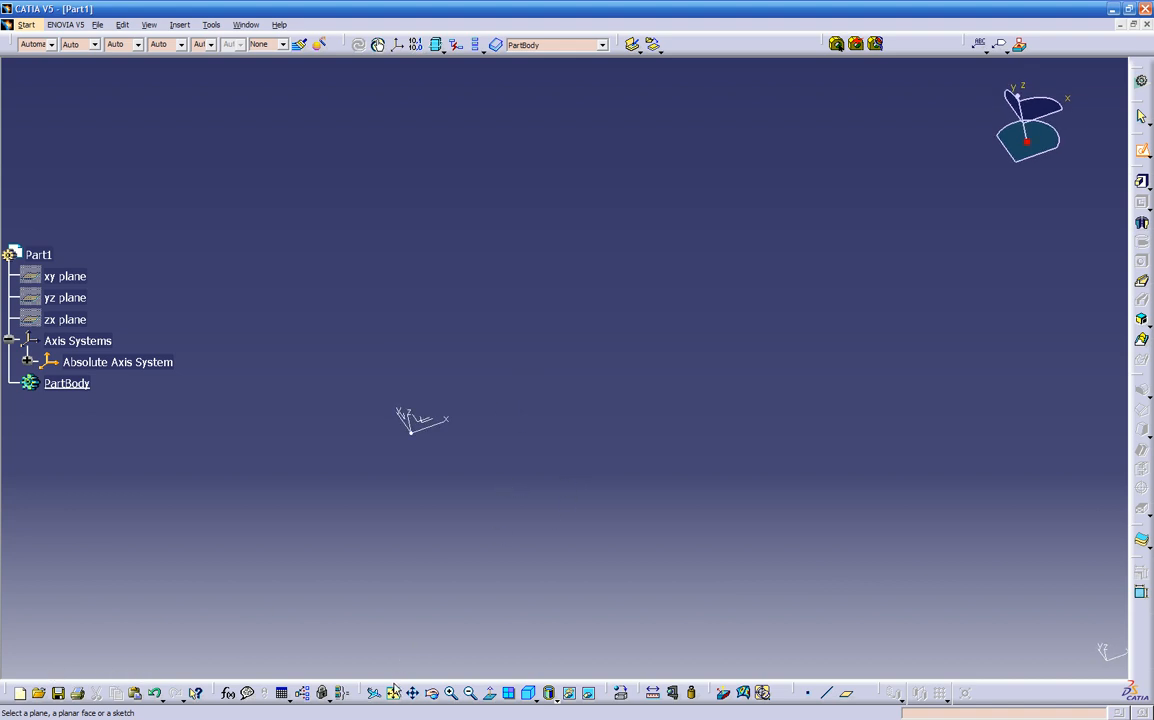
pyautogui.moveTo(425, 612); pyautogui.dragTo(572, 500, button='middle')
pyautogui.moveTo(599, 357); pyautogui.dragTo(474, 411, button='middle')
pyautogui.moveTo(691, 414); pyautogui.dragTo(598, 472, button='middle')
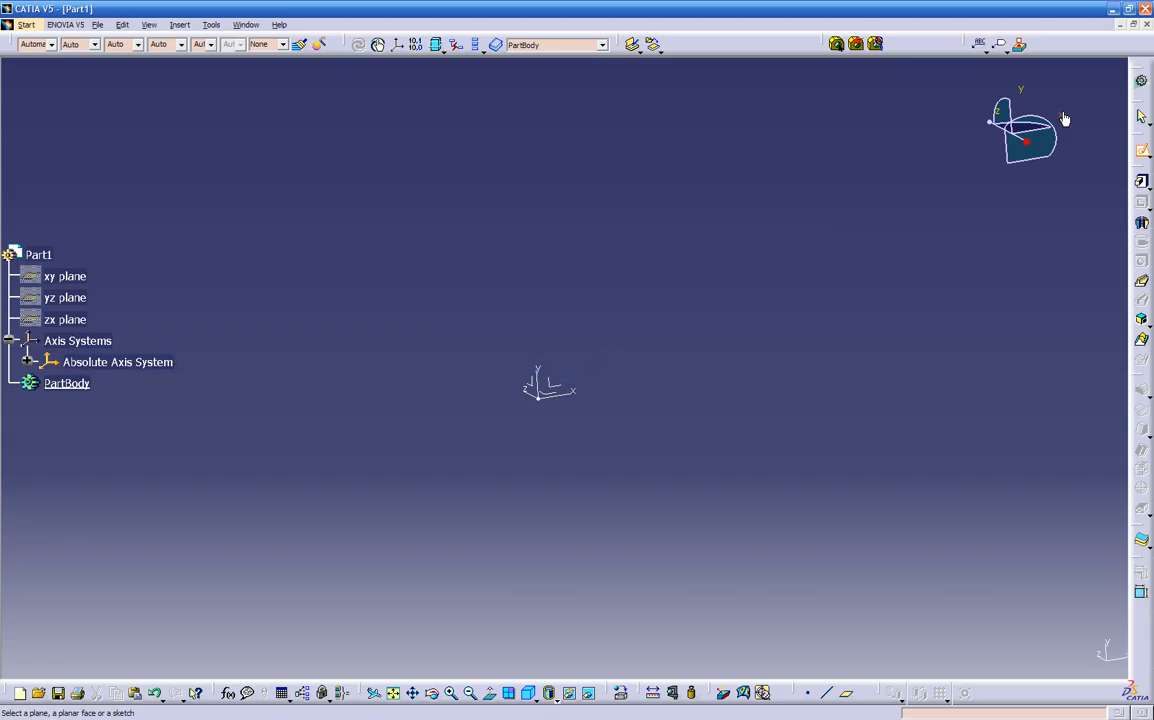
pyautogui.click(998, 118)
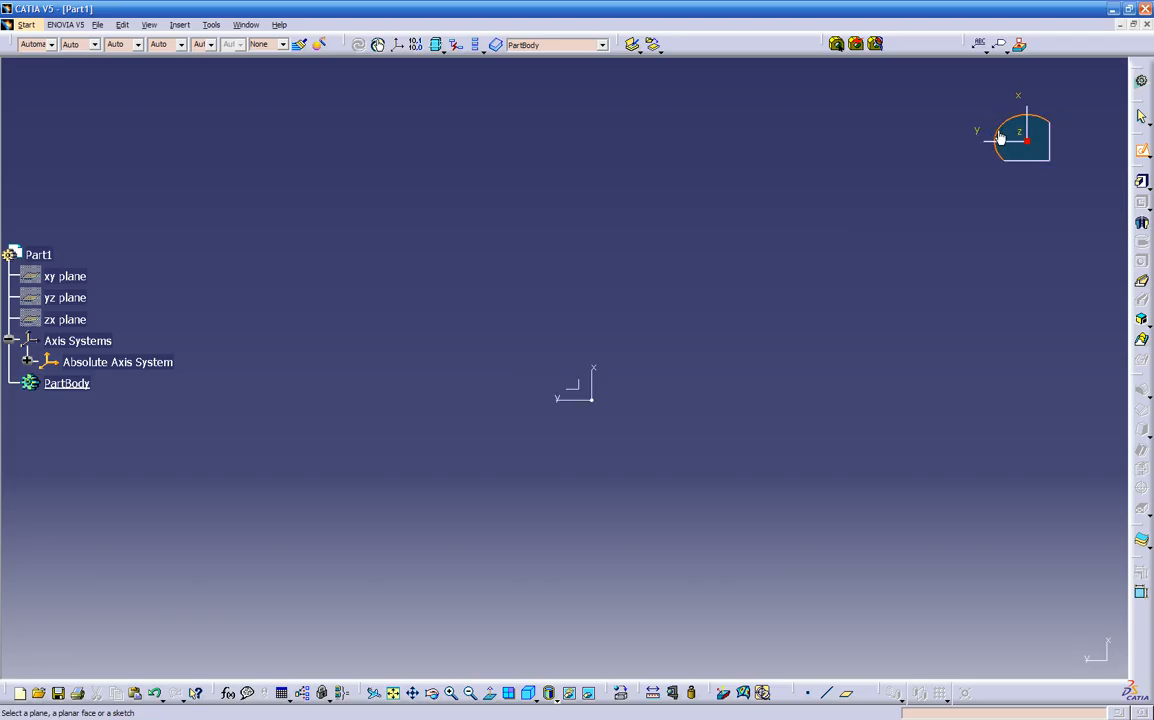
pyautogui.moveTo(692, 377); pyautogui.dragTo(608, 461, button='middle')
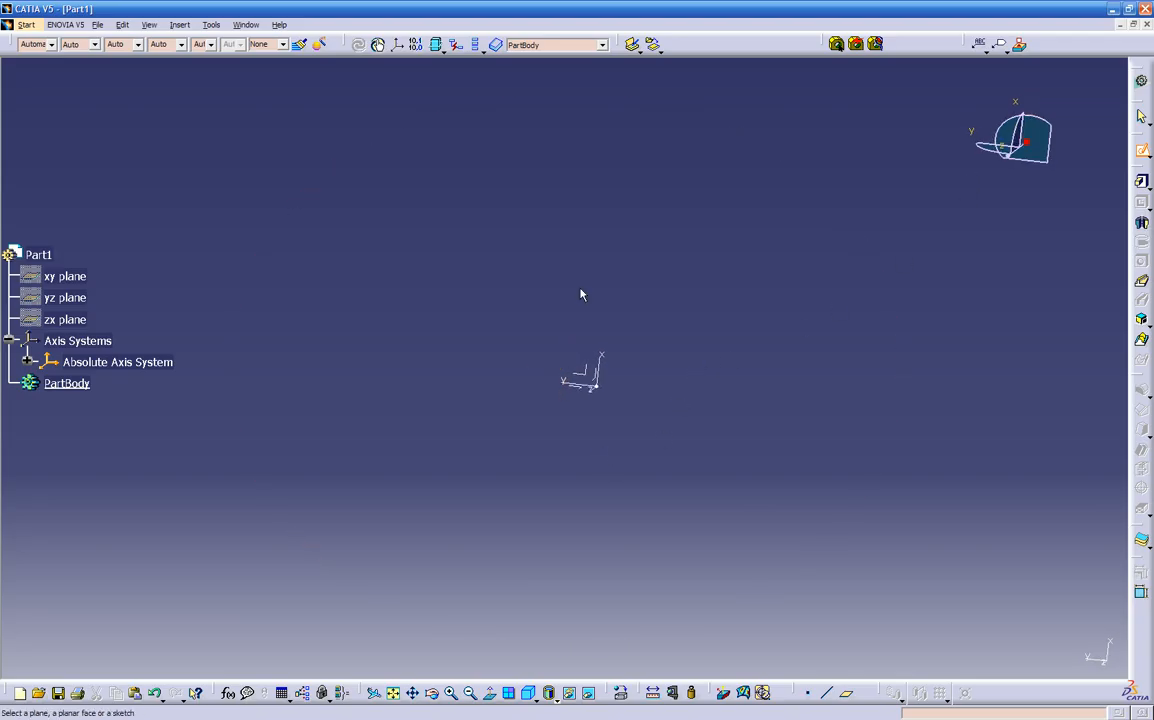
pyautogui.click(82, 278)
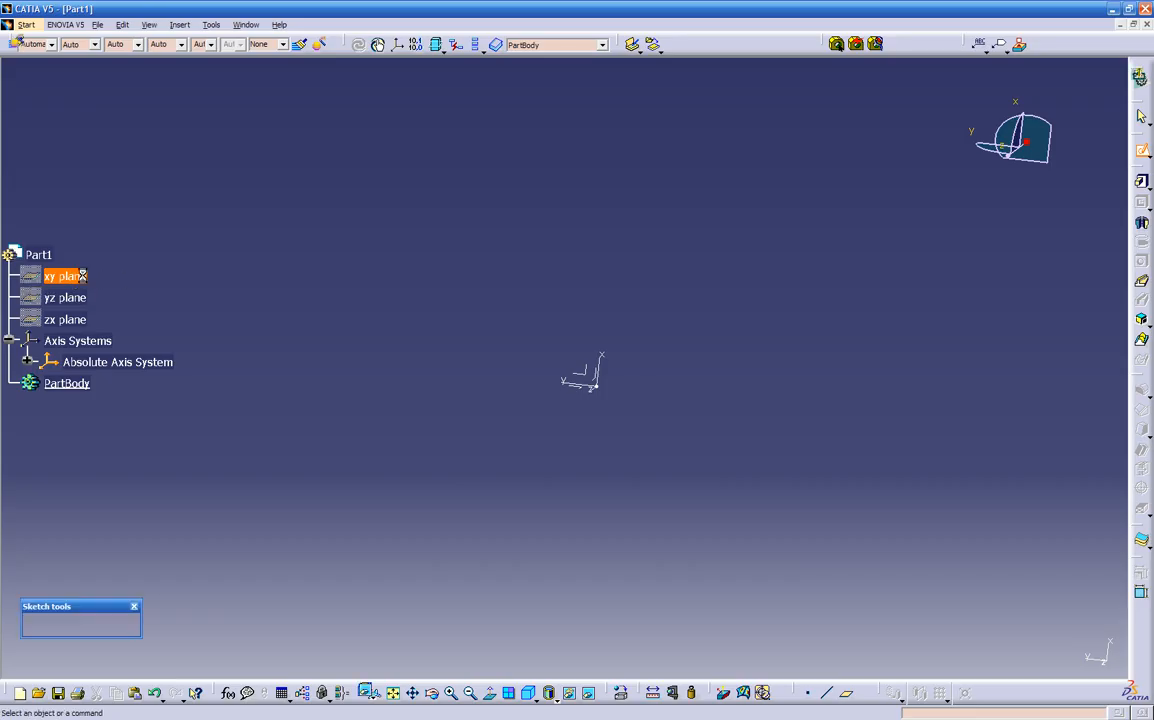
# With geometrical constraint creation off, draw a rectangle up and right of the origin, and pull its upper-right corner outward so two sides slant.
pyautogui.moveTo(363, 332); pyautogui.dragTo(338, 453, button='middle')
pyautogui.moveTo(439, 316); pyautogui.dragTo(461, 311, button='middle')
pyautogui.moveTo(501, 268)
pyautogui.mouseDown(button='middle')
pyautogui.moveTo(375, 387)
pyautogui.moveTo(329, 408)
pyautogui.mouseUp(button='middle')
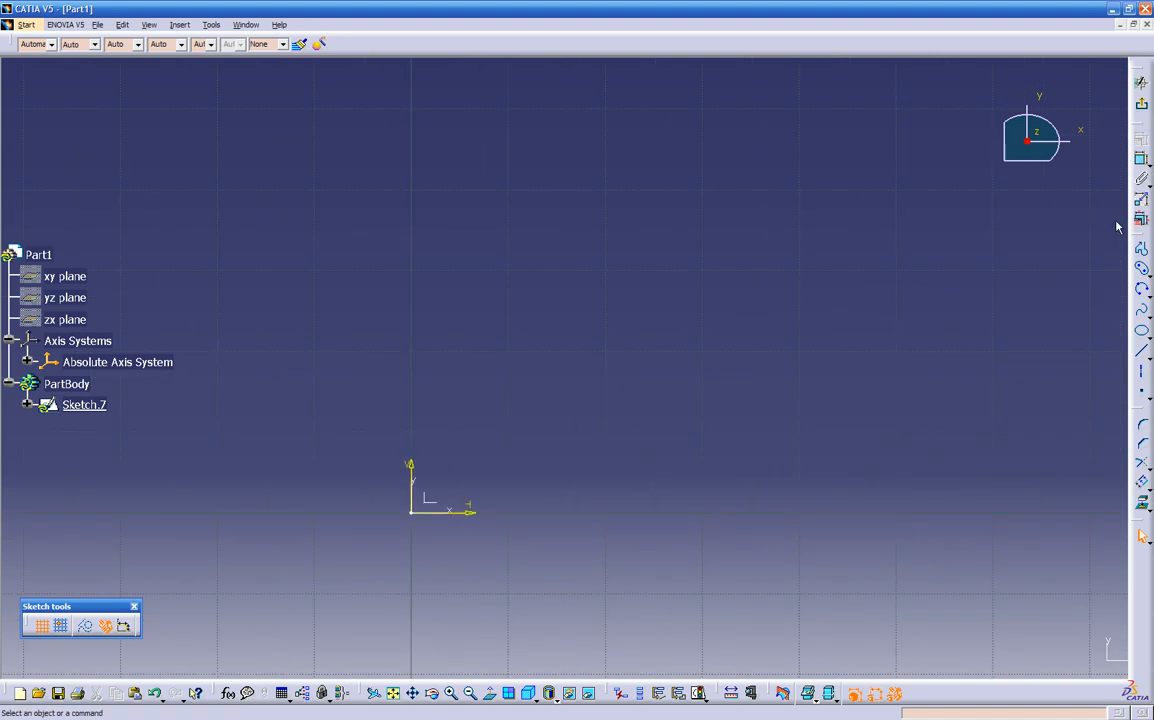
pyautogui.click(1142, 270)
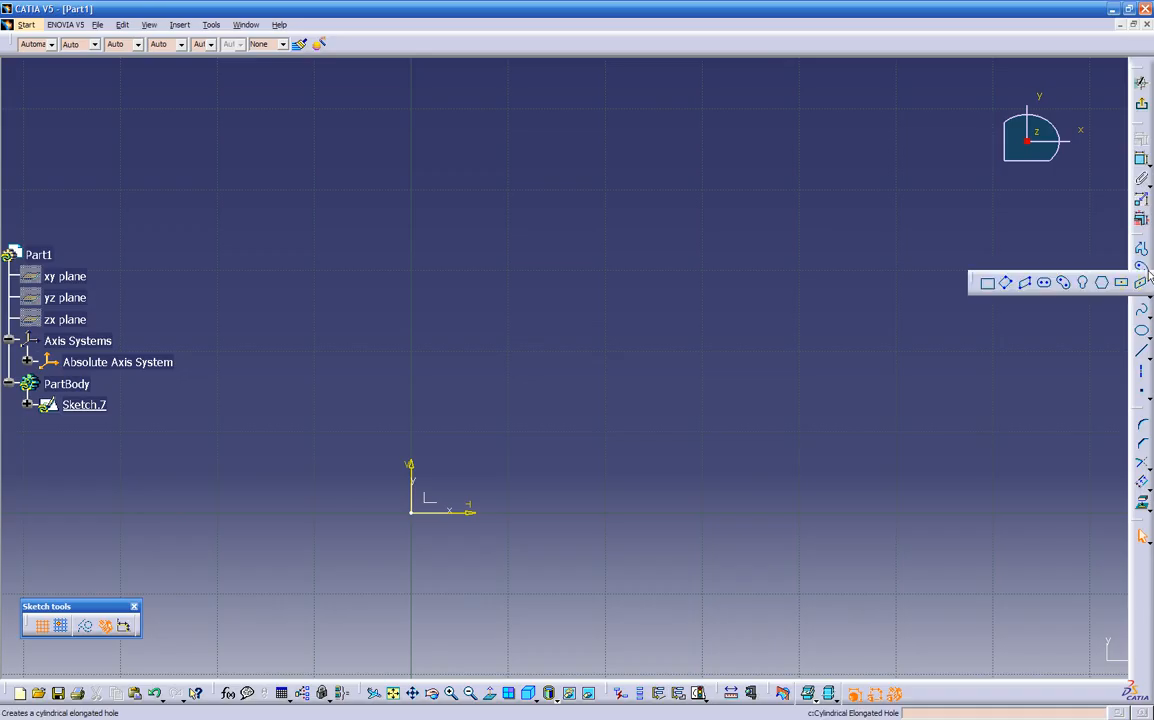
pyautogui.click(987, 286)
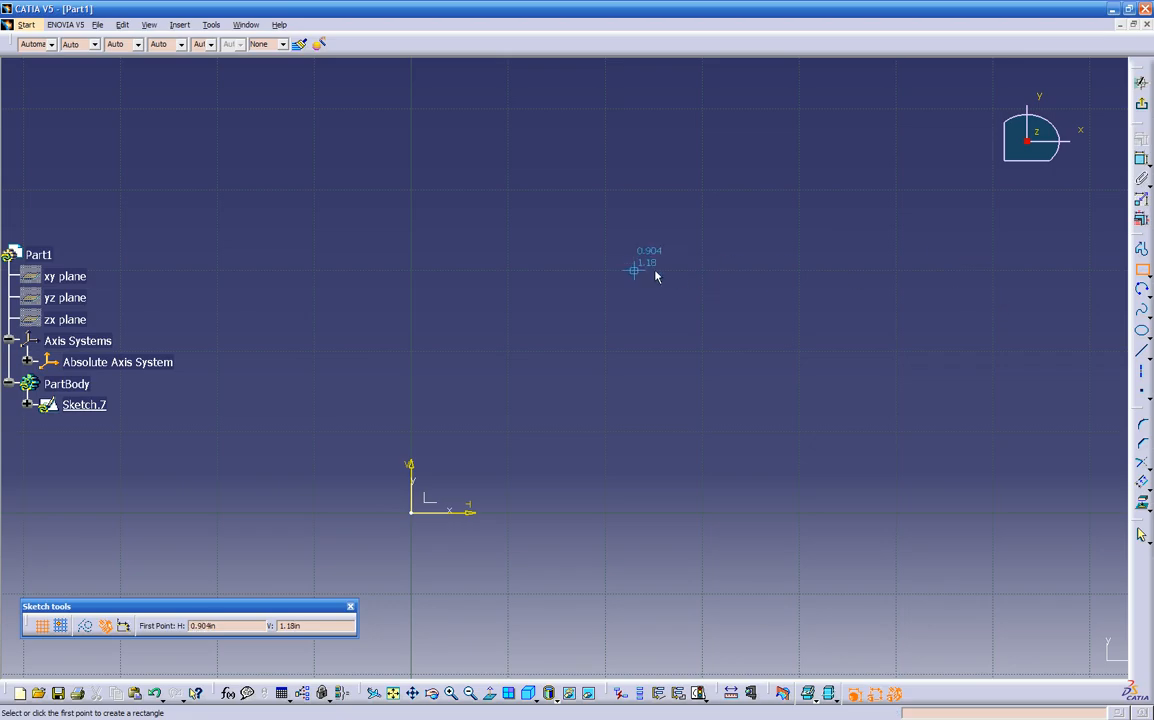
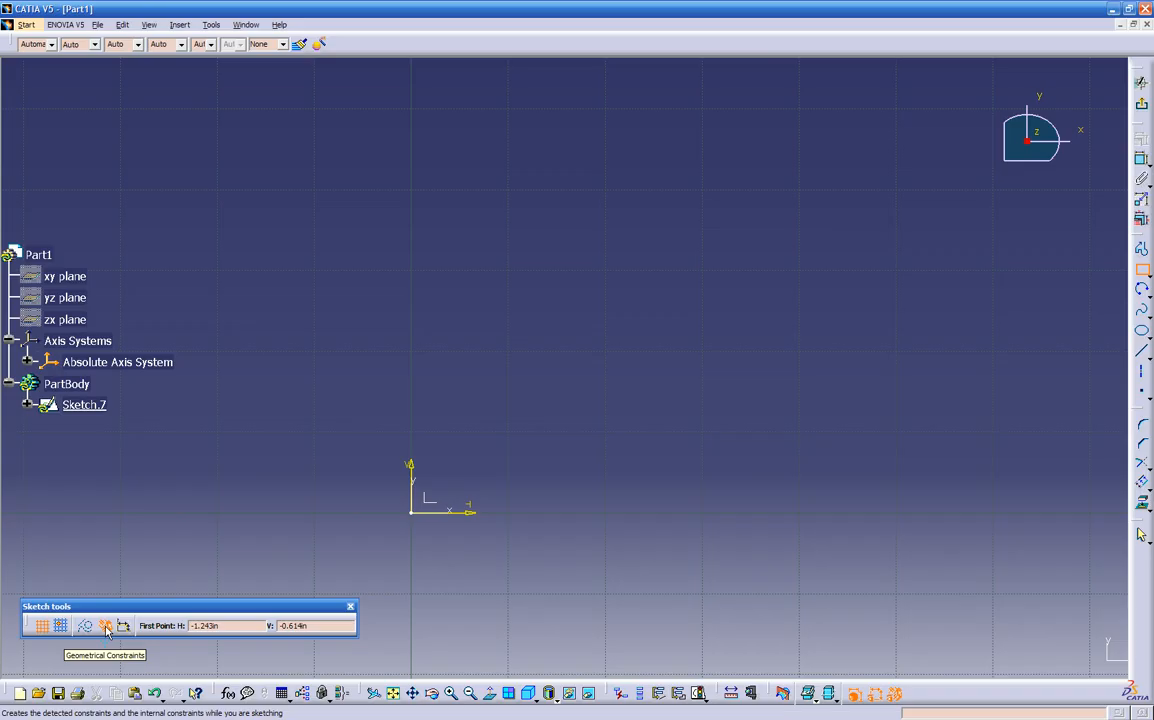
pyautogui.click(515, 430)
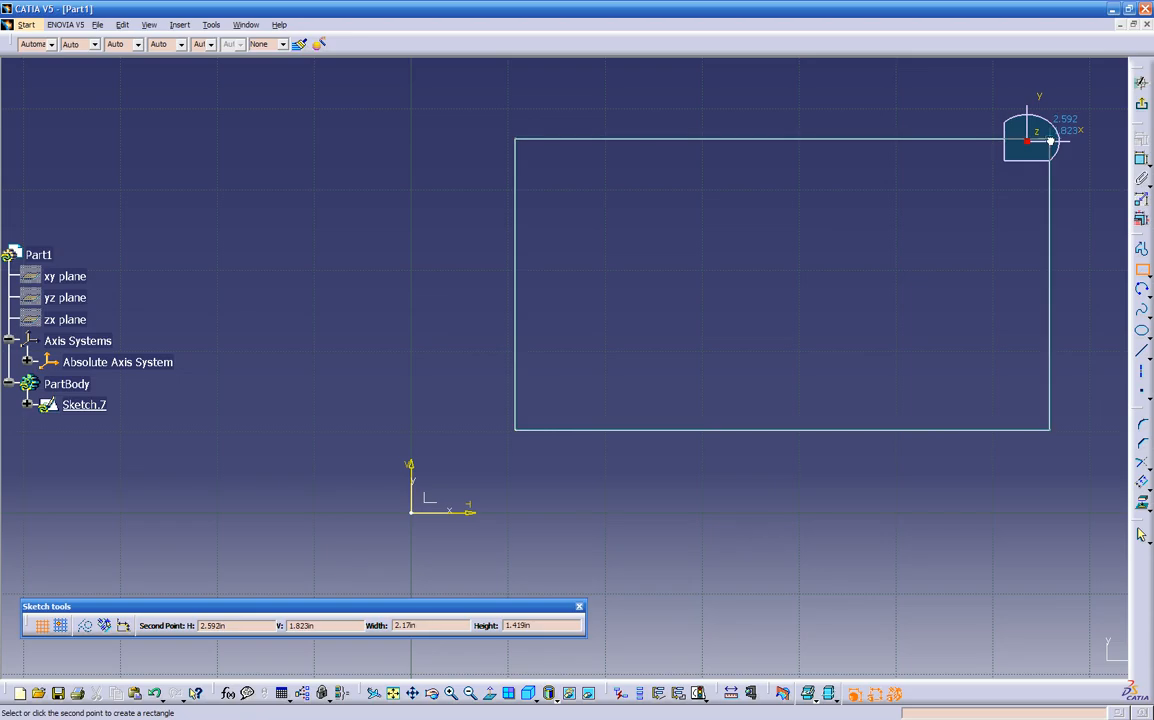
pyautogui.click(942, 211)
pyautogui.moveTo(810, 258); pyautogui.dragTo(725, 322, button='middle')
pyautogui.click(799, 178)
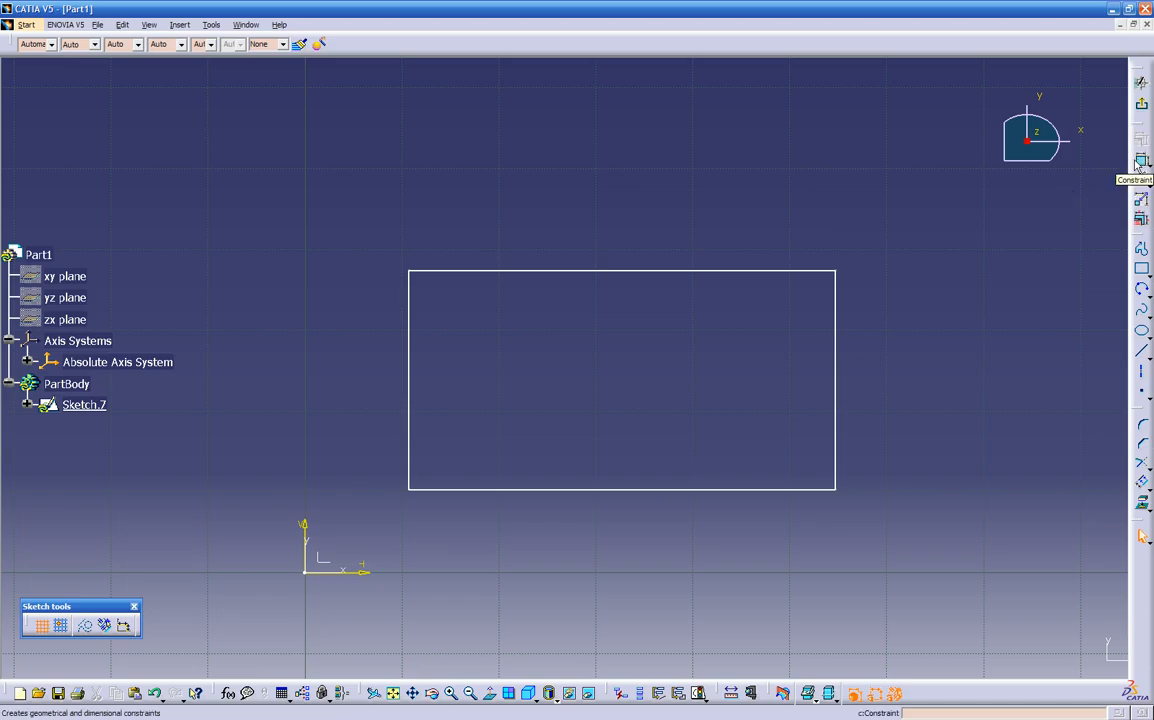
pyautogui.moveTo(845, 276); pyautogui.dragTo(893, 196)
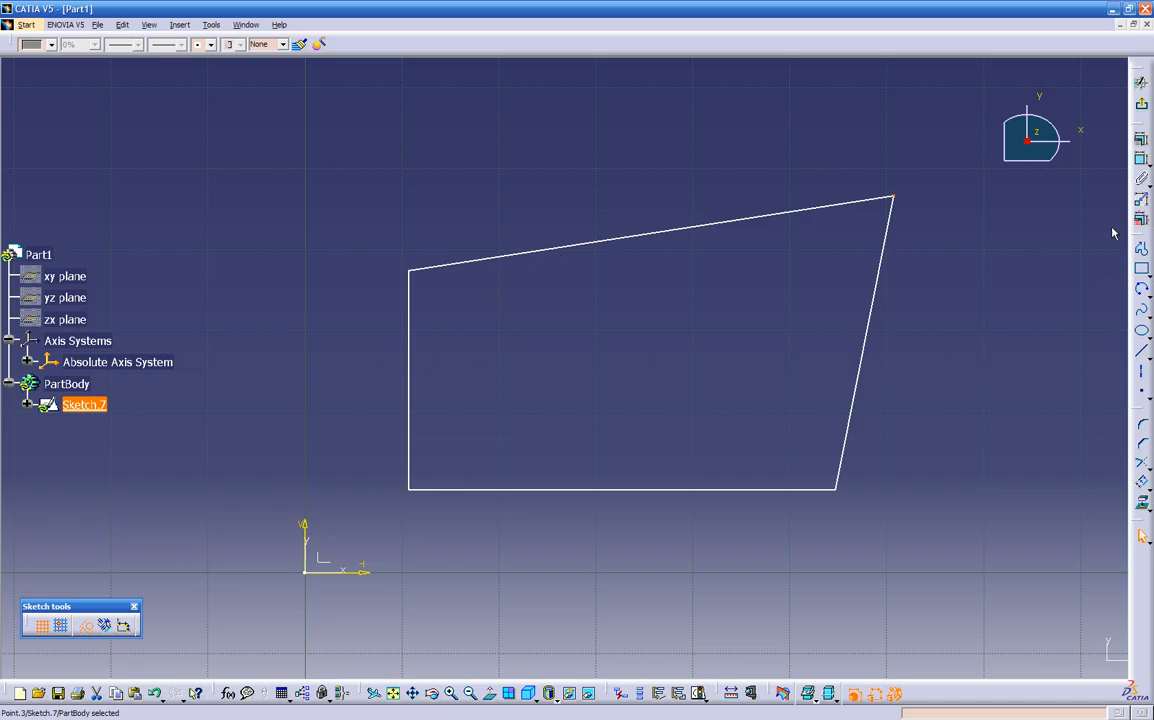
pyautogui.click(722, 228)
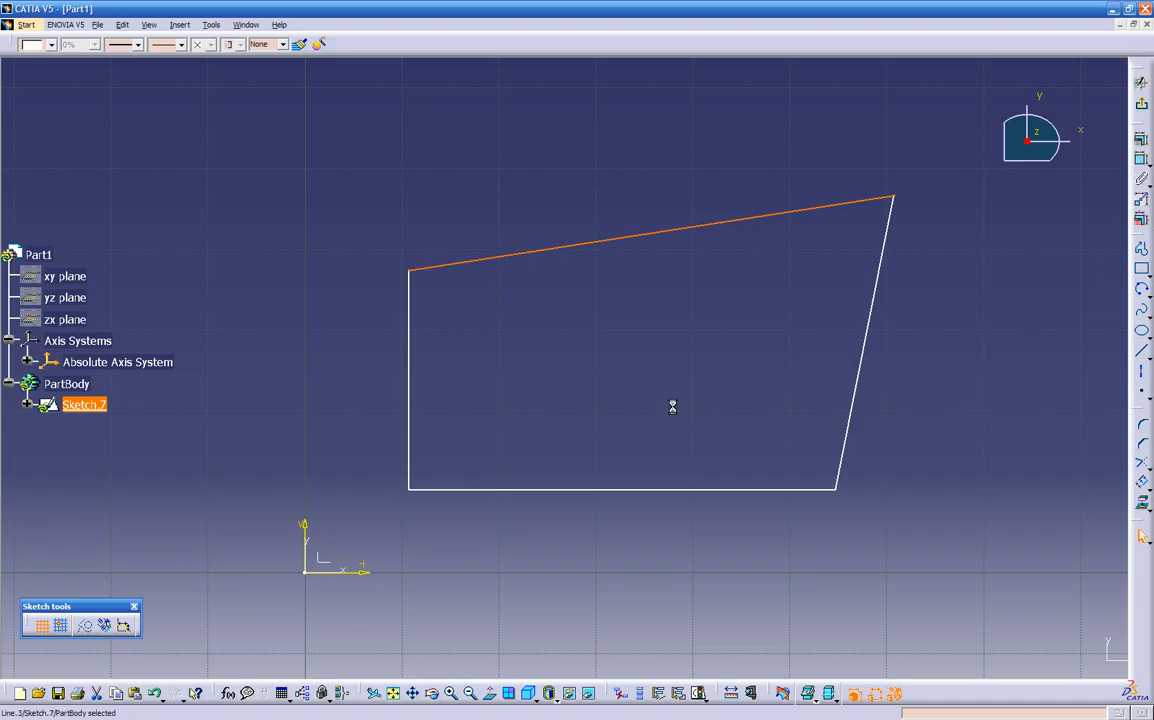
pyautogui.click(668, 490)
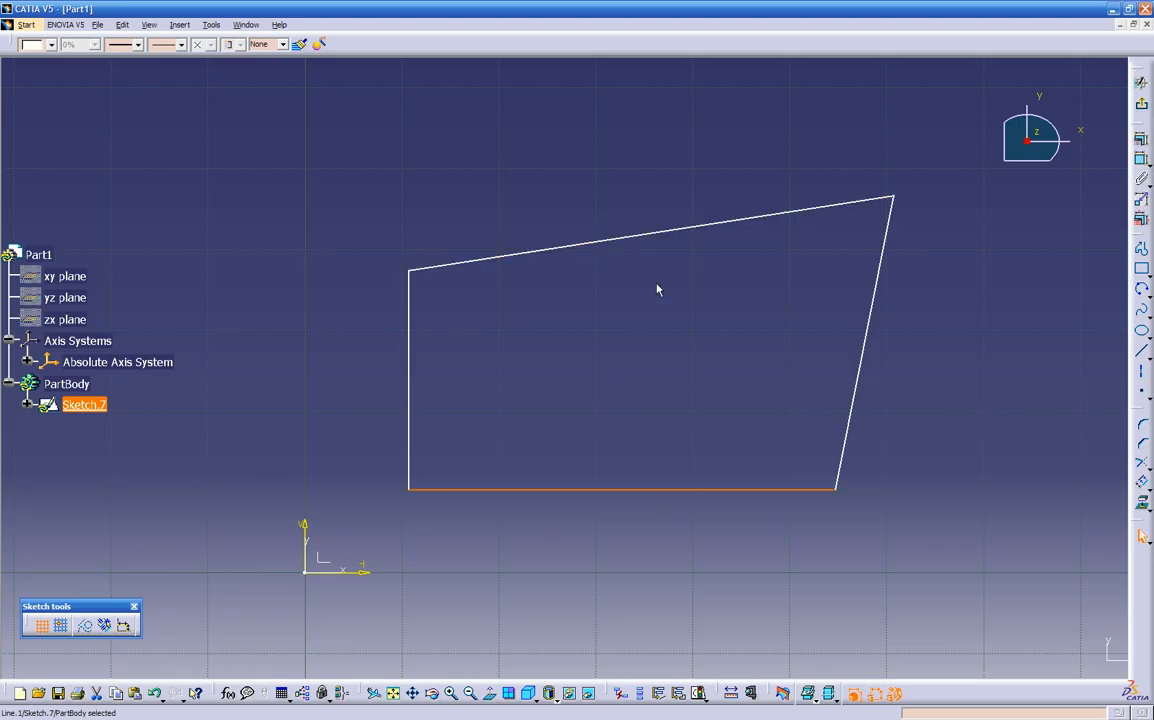
pyautogui.click(665, 230)
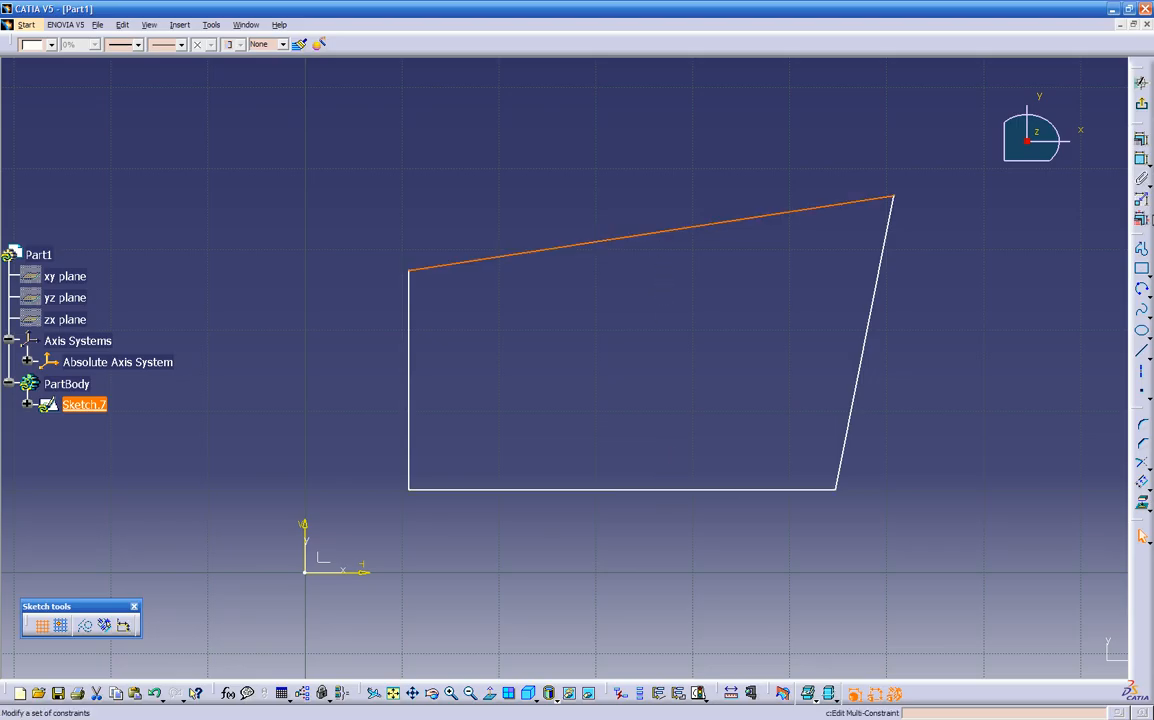
pyautogui.click(1140, 139)
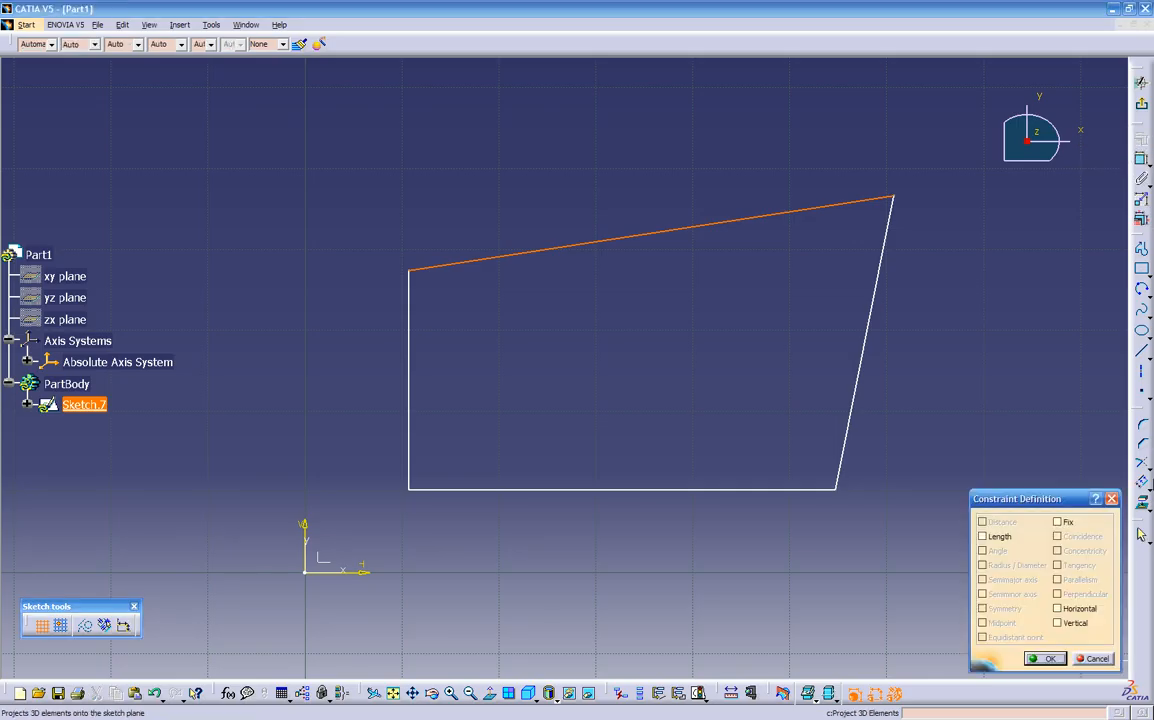
pyautogui.click(1094, 658)
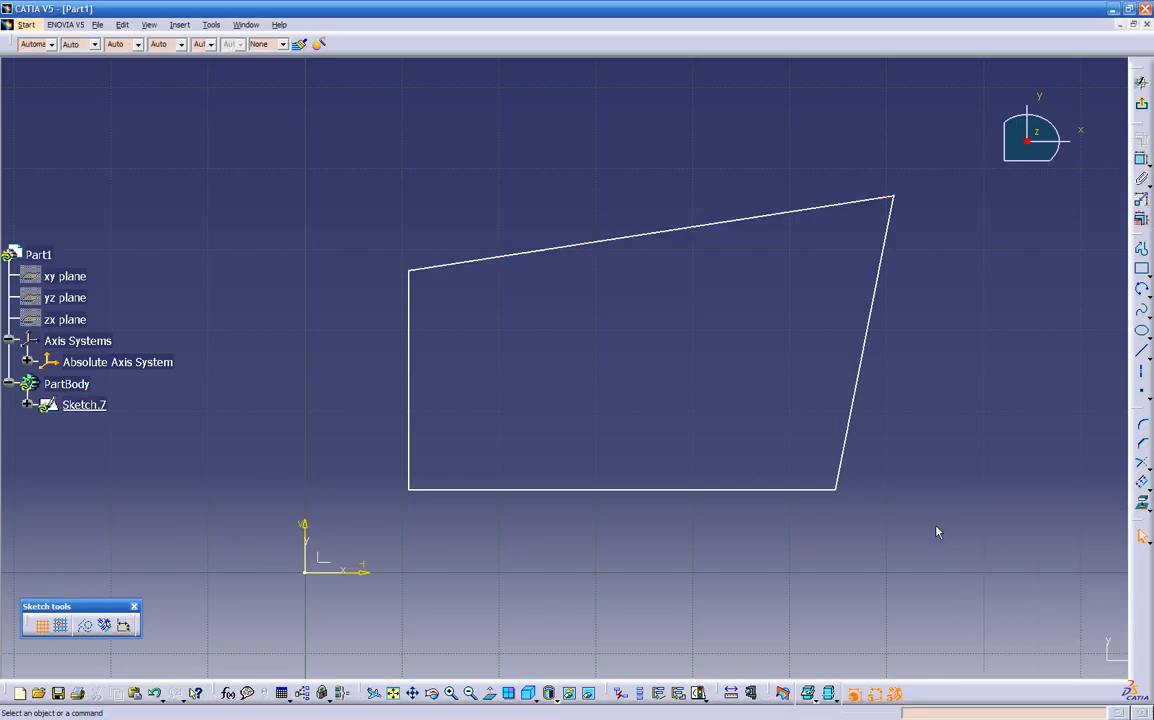
# Try a Parallelism constraint between the profile's top and bottom lines with geometrical constraint creation off, and cancel the definition.
pyautogui.click(670, 490)
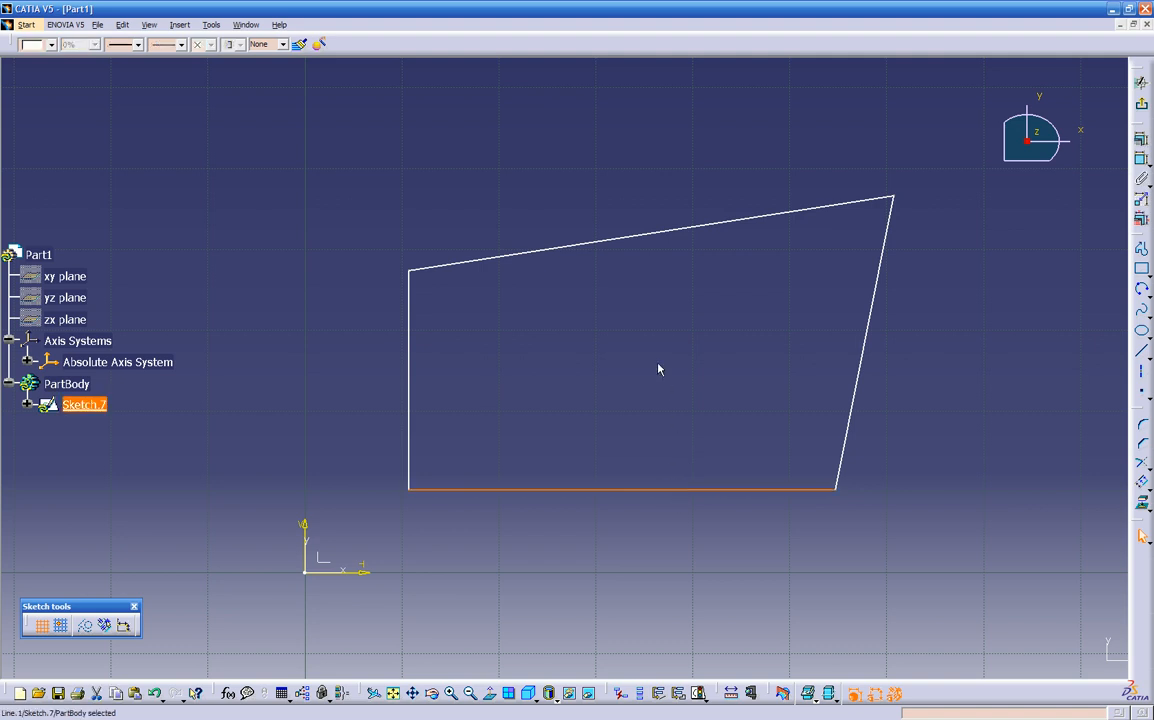
pyautogui.keyDown('ctrl'); pyautogui.click(662, 234); pyautogui.keyUp('ctrl')
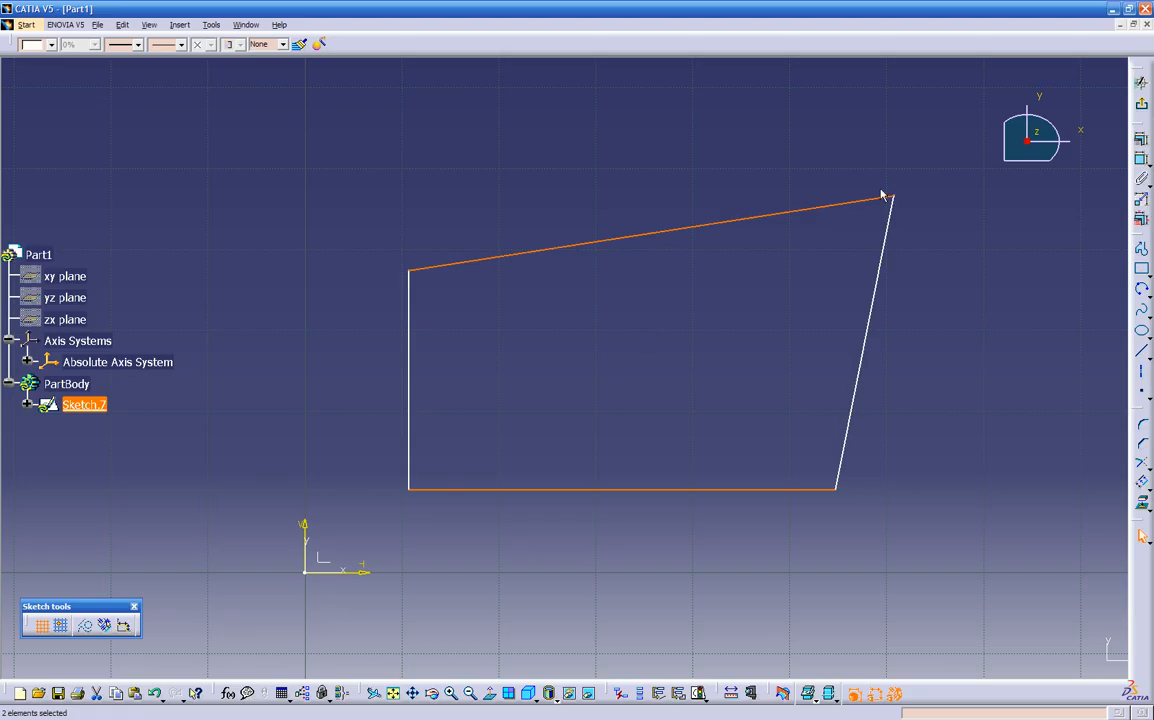
pyautogui.click(1142, 142)
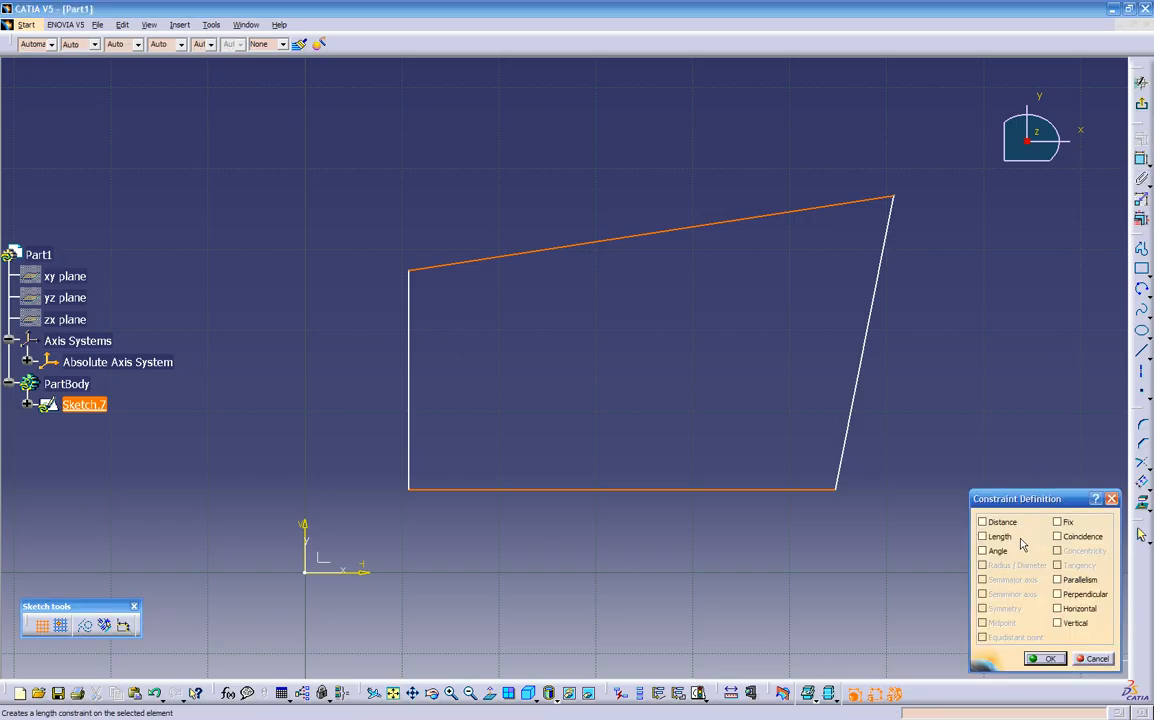
pyautogui.click(1058, 580)
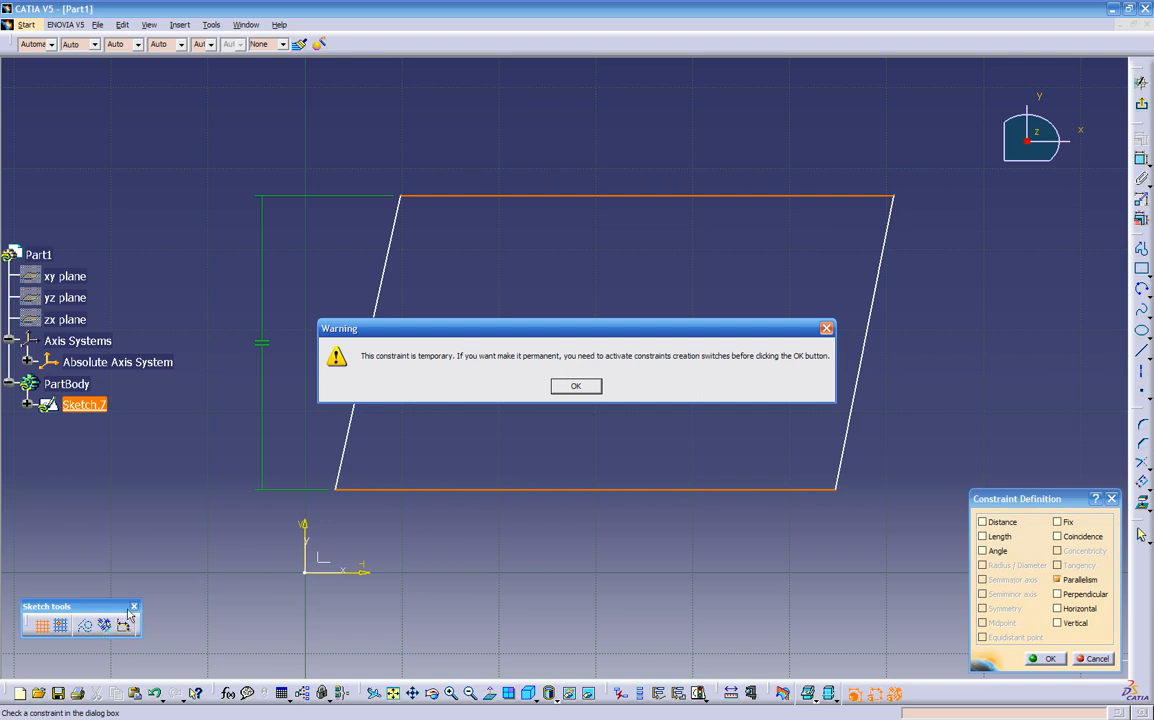
pyautogui.click(567, 390)
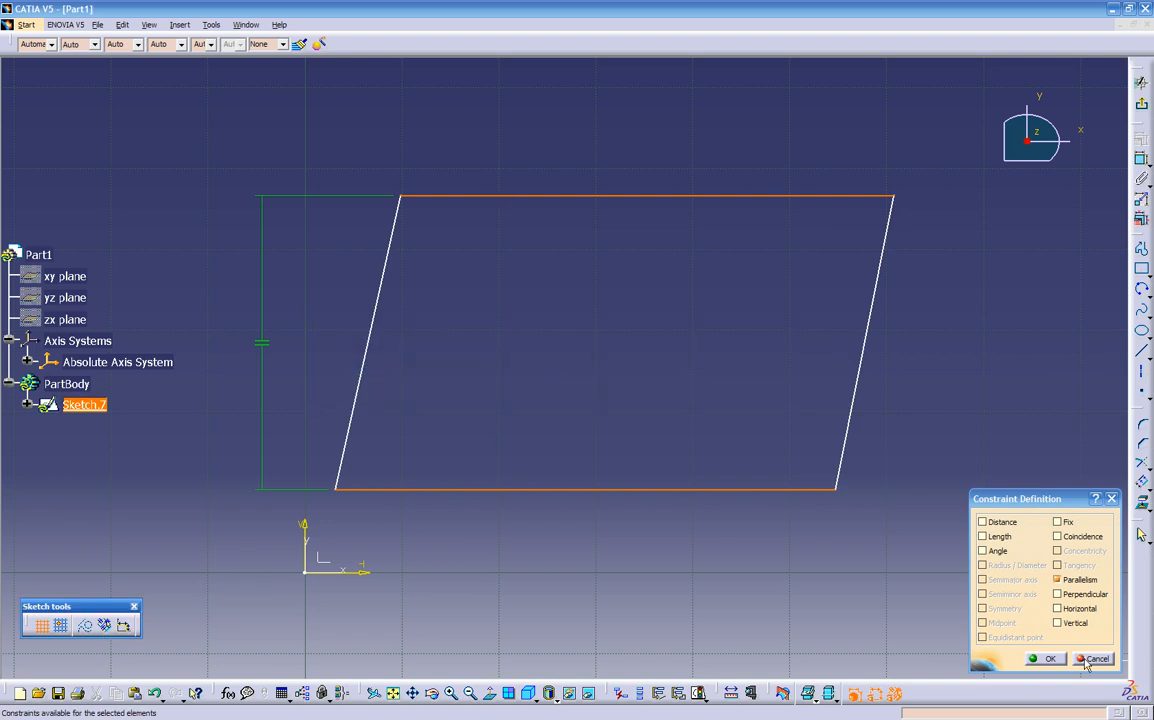
pyautogui.click(1086, 659)
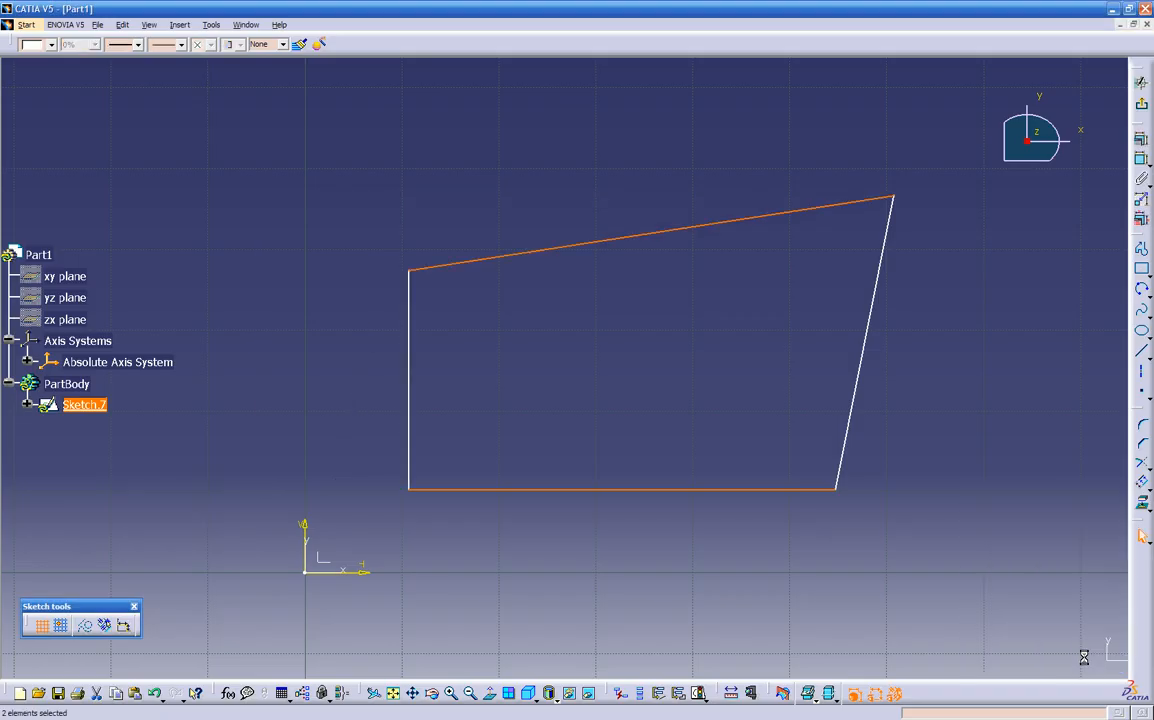
pyautogui.click(826, 553)
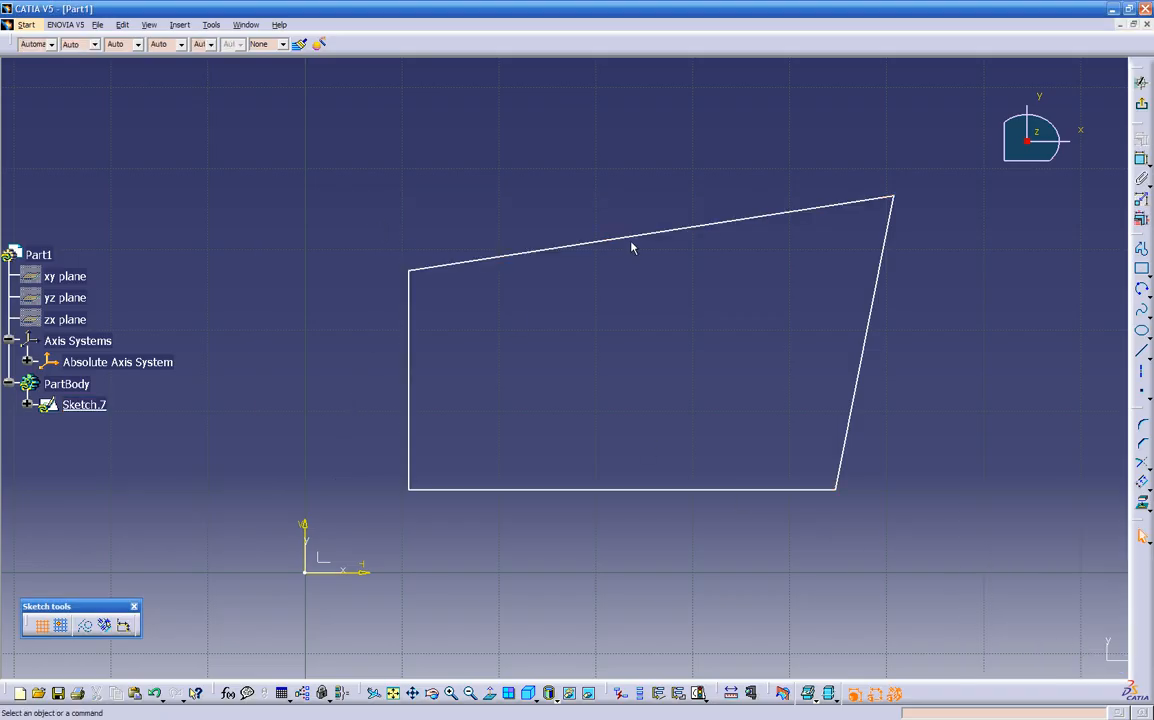
# Turn on geometrical constraint creation, preview a Parallelism constraint between the profile's top and bottom lines, and cancel the definition.
pyautogui.click(106, 626)
pyautogui.click(783, 213)
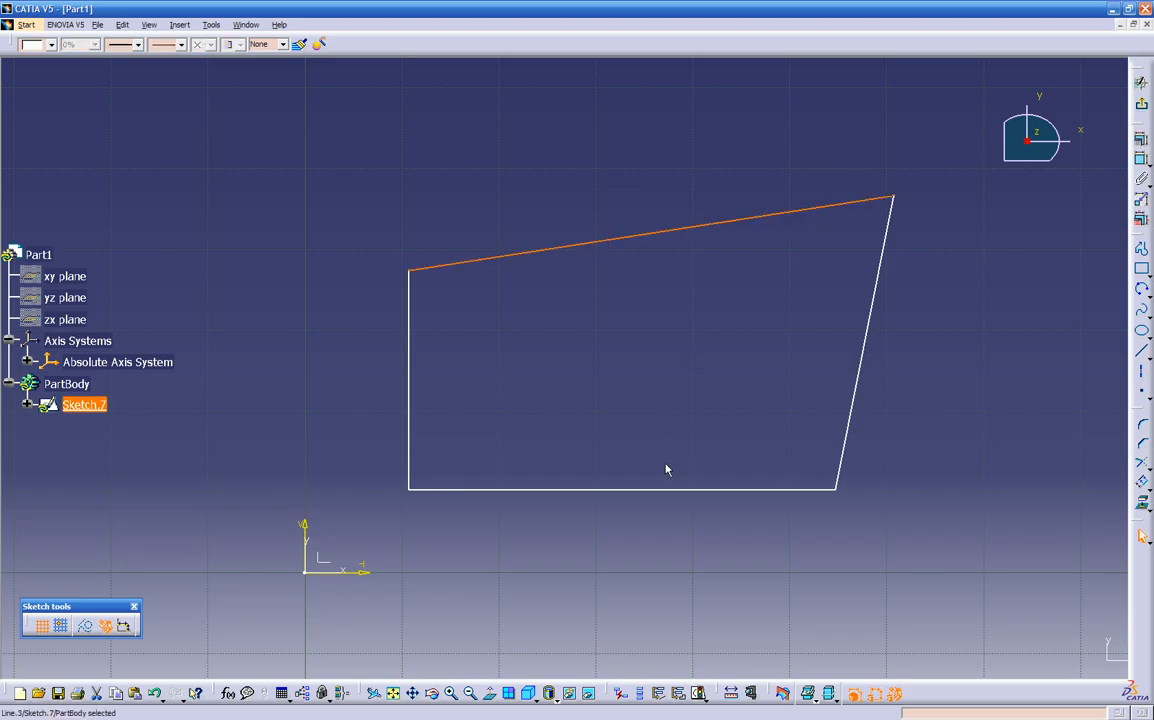
pyautogui.keyDown('ctrl'); pyautogui.click(692, 489); pyautogui.keyUp('ctrl')
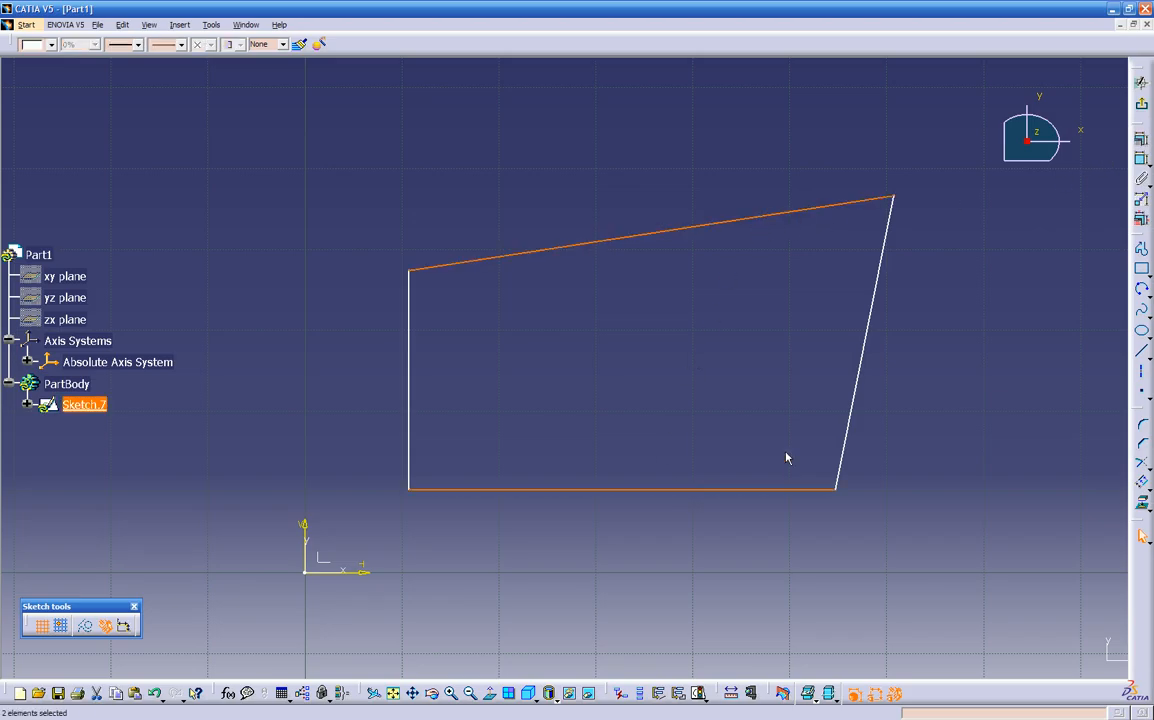
pyautogui.click(1140, 143)
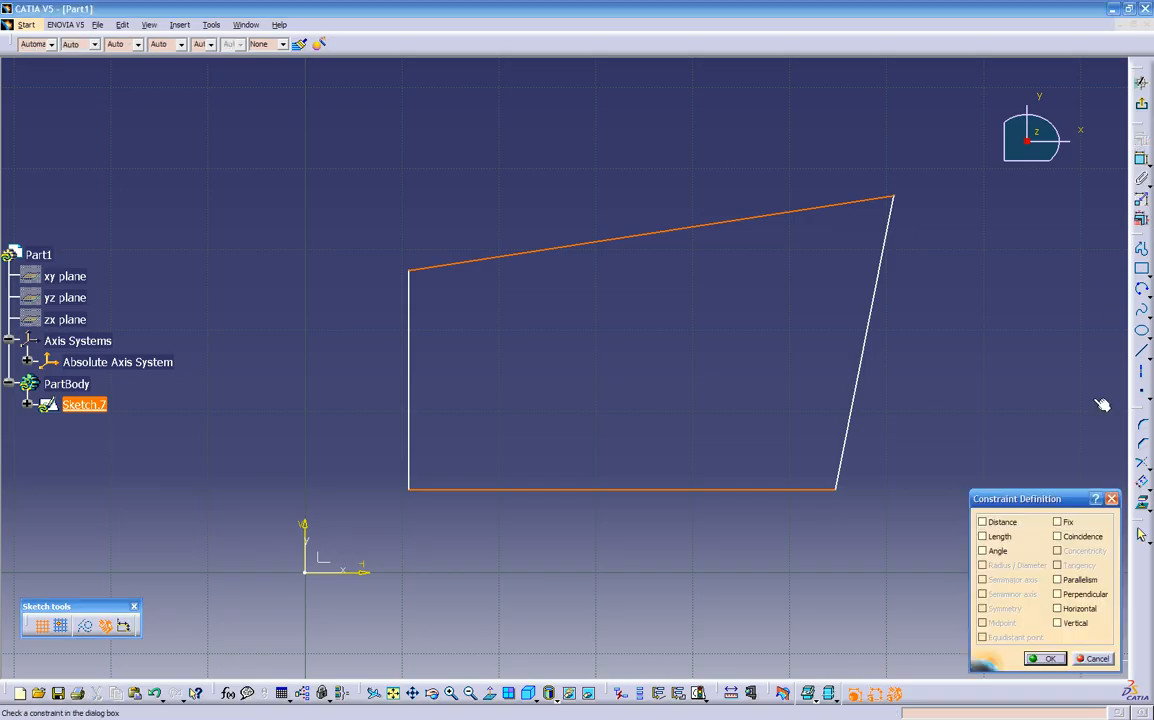
pyautogui.click(1058, 581)
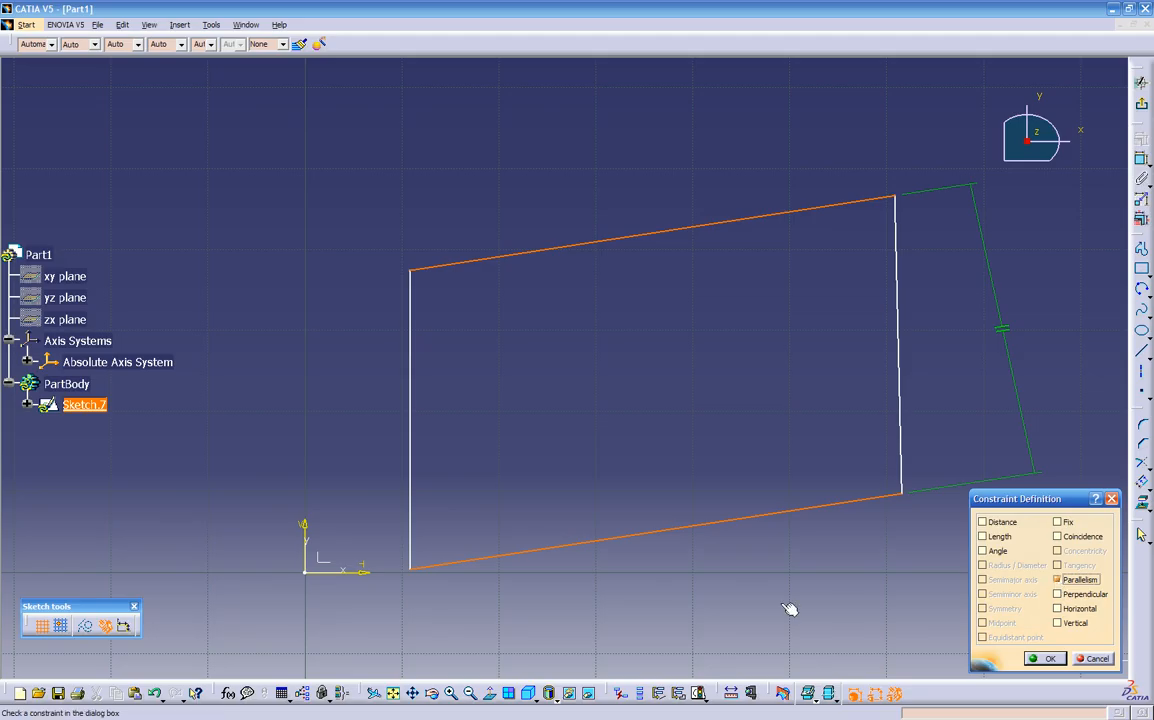
pyautogui.moveTo(703, 577)
pyautogui.mouseDown(button='middle')
pyautogui.moveTo(706, 515)
pyautogui.moveTo(715, 520)
pyautogui.mouseUp(button='middle')
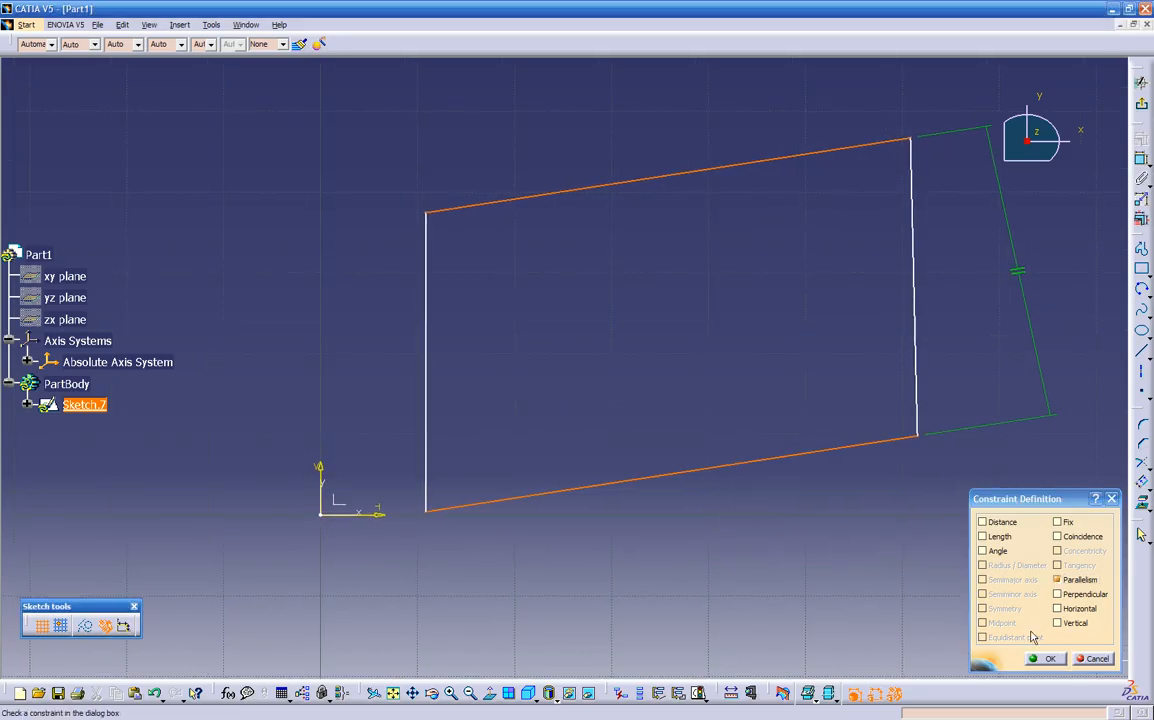
pyautogui.click(1095, 659)
# Delete the four-sided profile, and draw a new rectangle up and right of the origin with dimensional and geometrical constraint creation on.
pyautogui.moveTo(401, 143)
pyautogui.mouseDown()
pyautogui.moveTo(711, 399)
pyautogui.moveTo(940, 500)
pyautogui.moveTo(963, 496)
pyautogui.mouseUp()
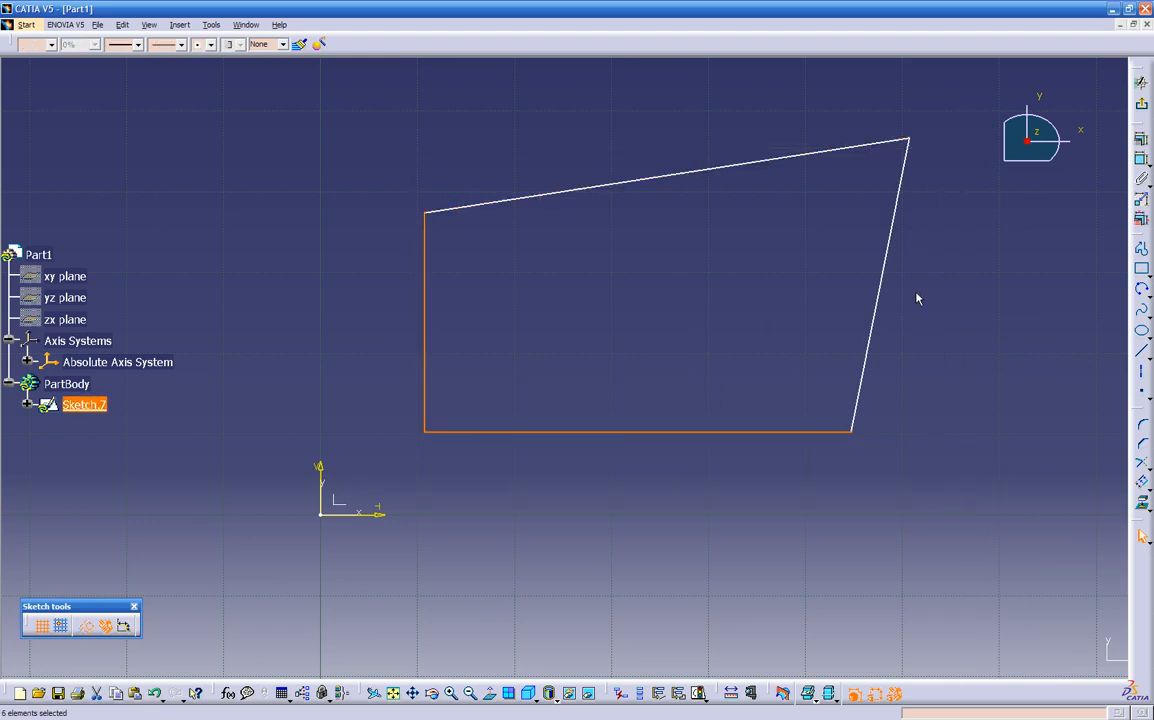
pyautogui.press('Delete')
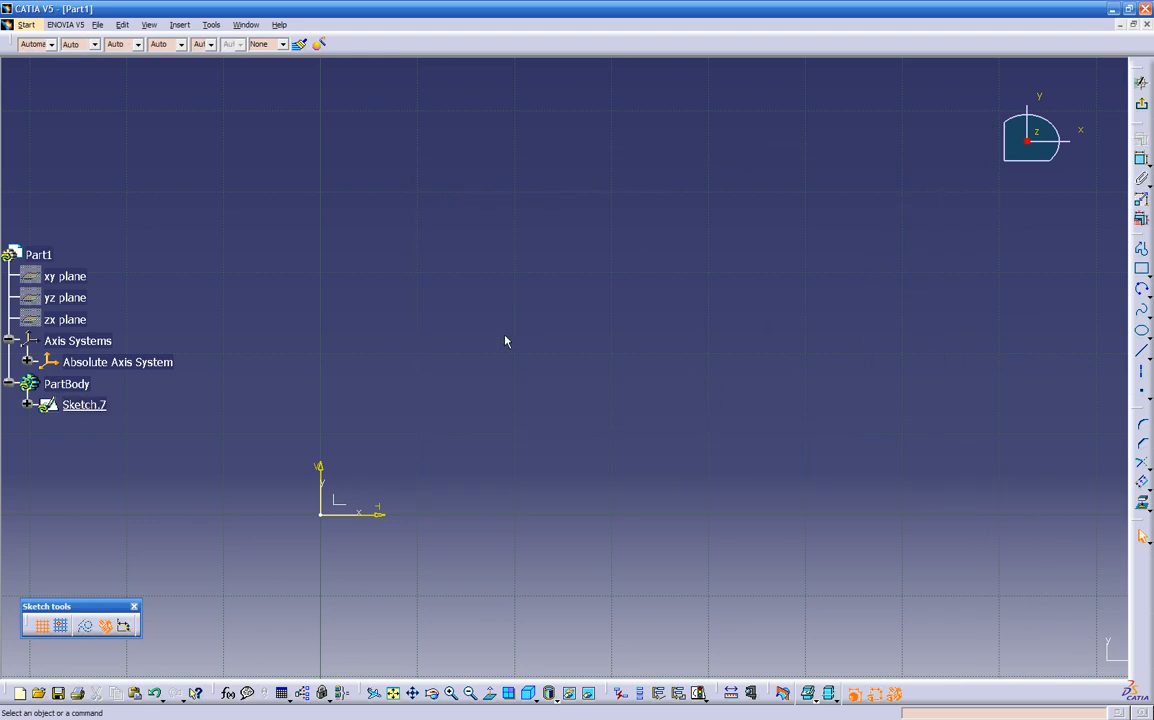
pyautogui.click(125, 627)
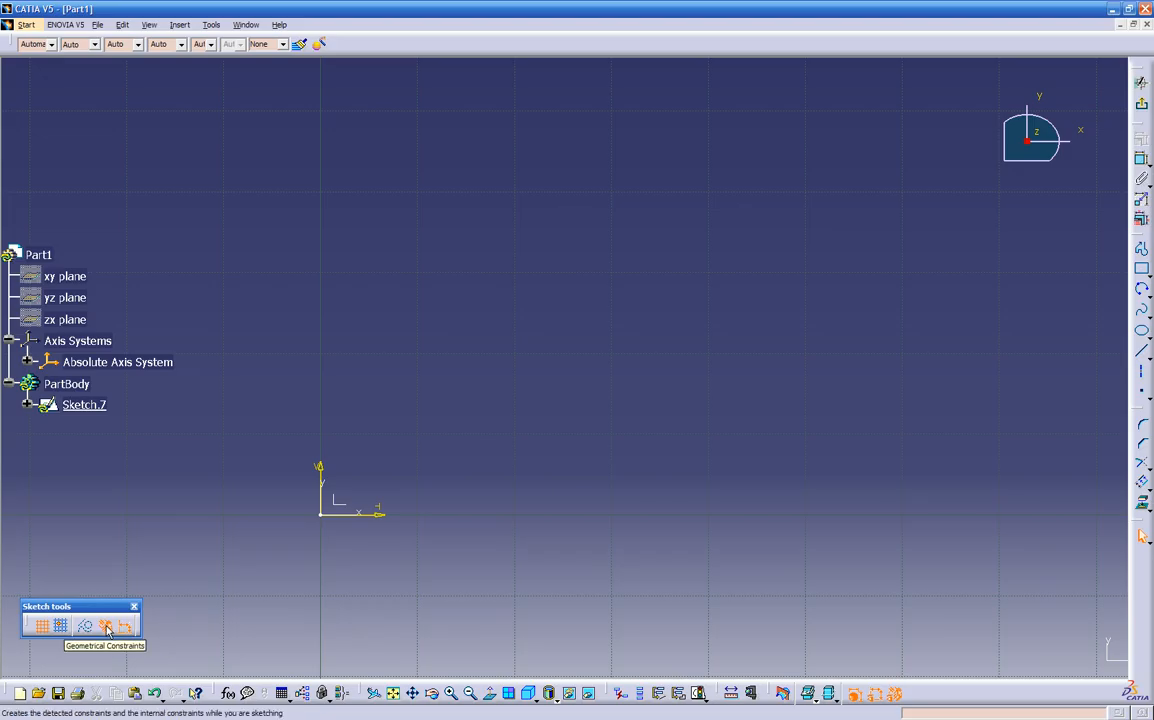
pyautogui.click(1141, 268)
pyautogui.click(443, 427)
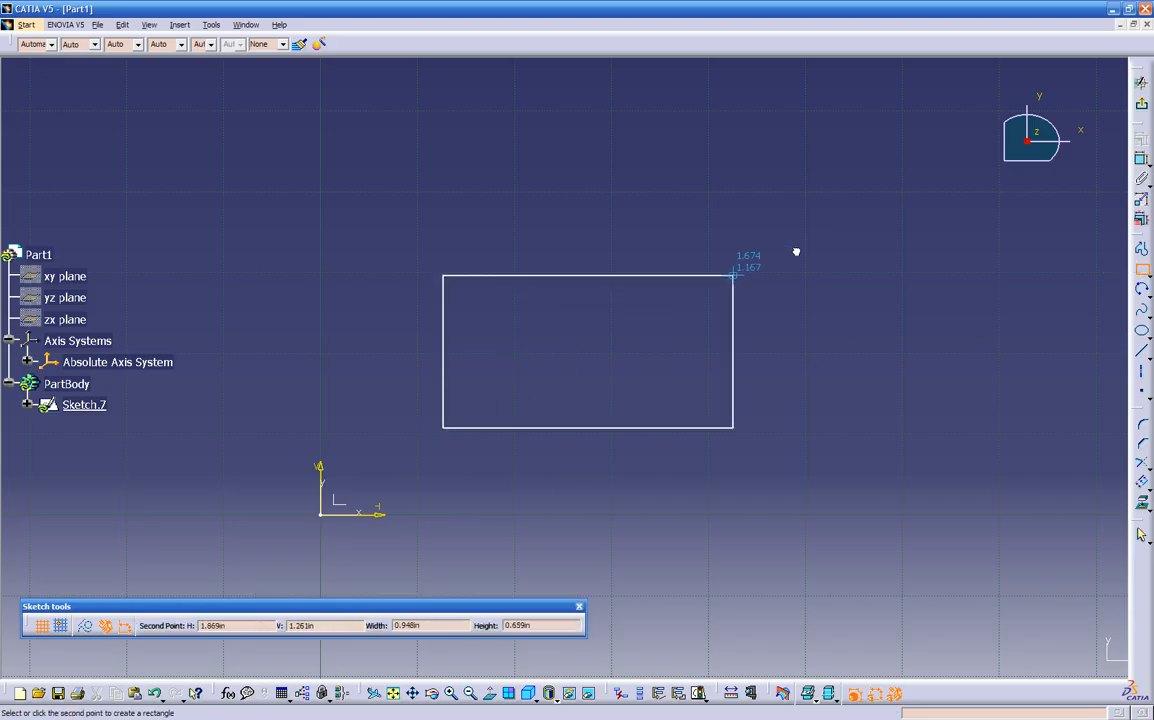
pyautogui.click(928, 153)
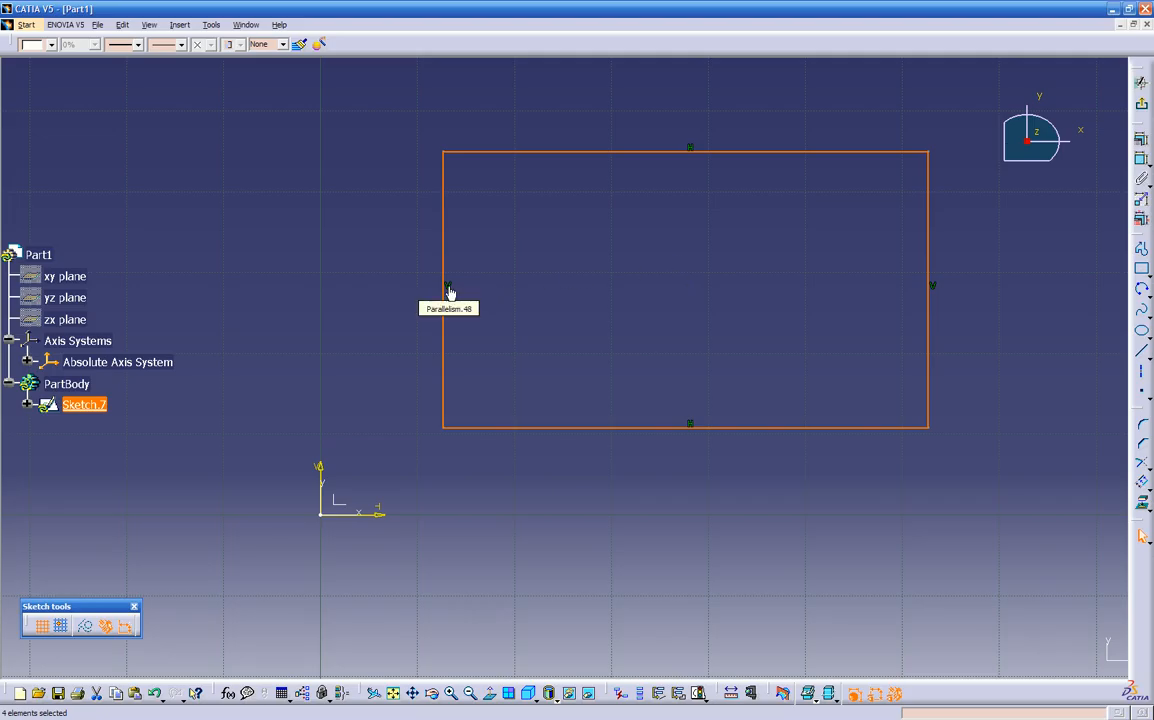
# Shrink the rectangle by pulling its lower-right corner up and inward, and turn off dimensional constraint creation.
pyautogui.click(658, 485)
pyautogui.moveTo(757, 468); pyautogui.dragTo(708, 488, button='middle')
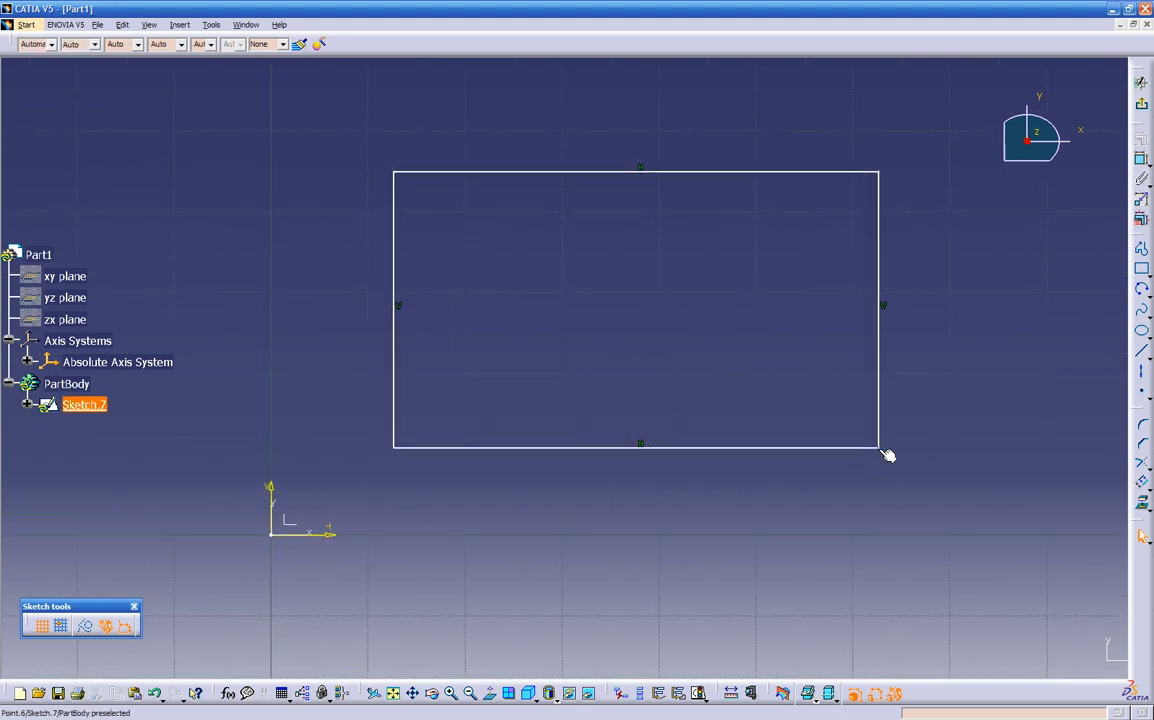
pyautogui.moveTo(878, 450); pyautogui.dragTo(786, 319)
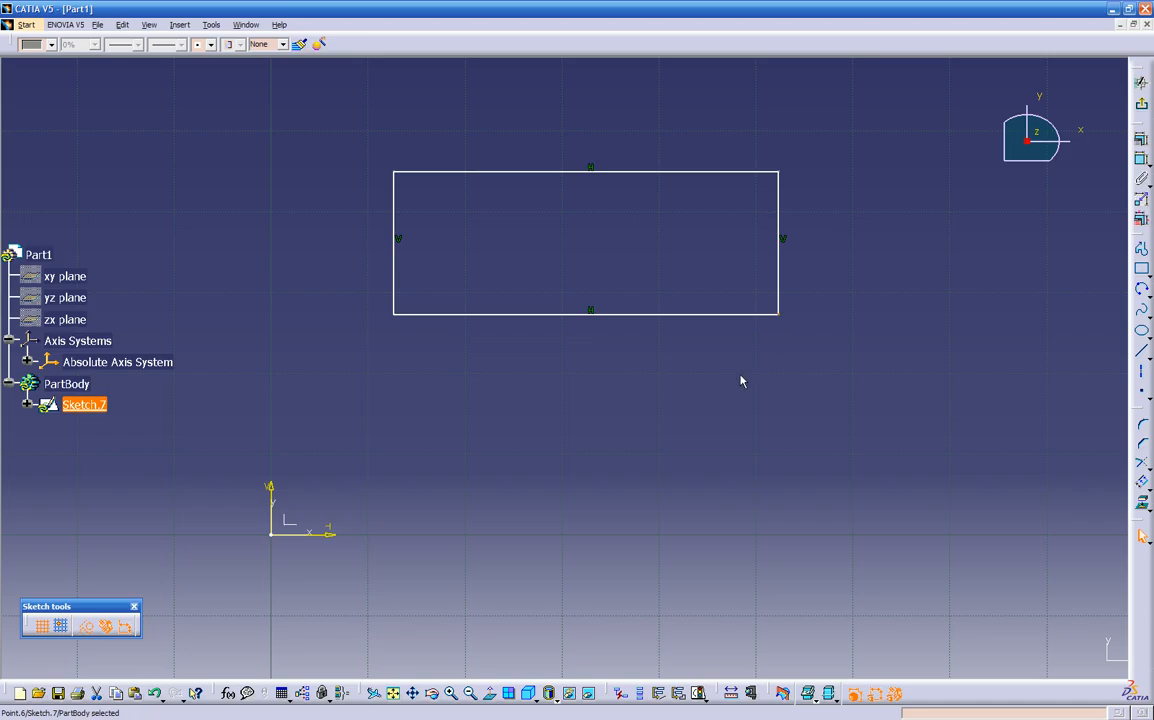
pyautogui.click(631, 337)
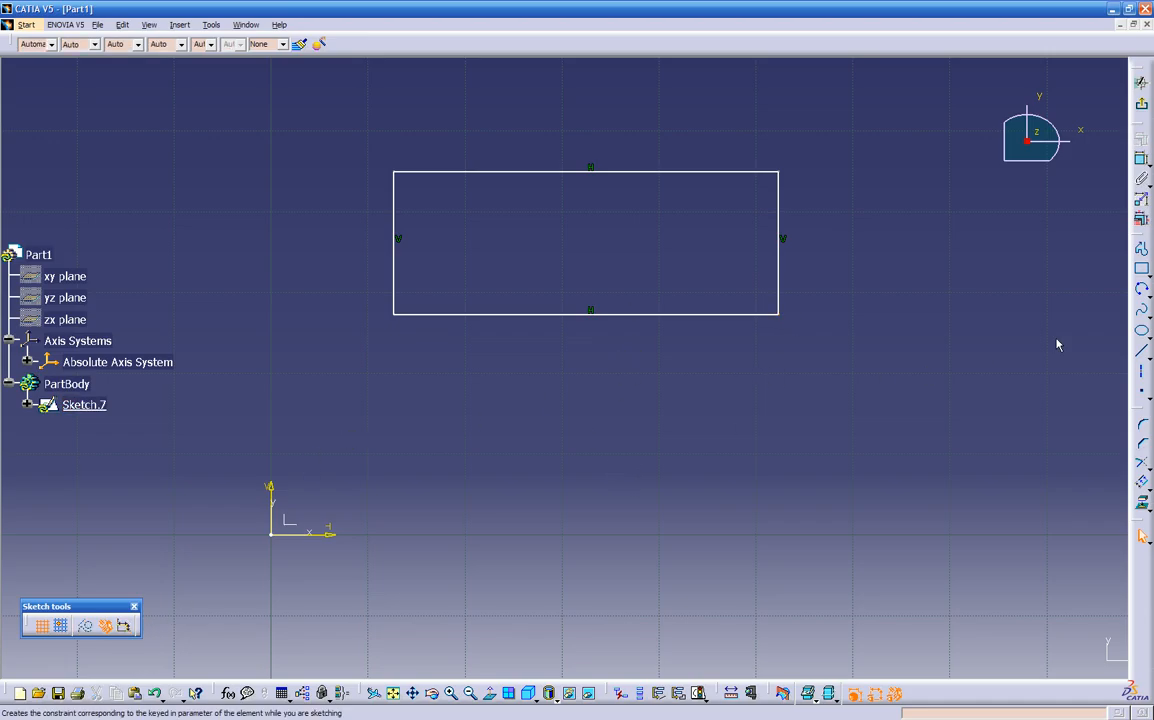
pyautogui.click(1141, 268)
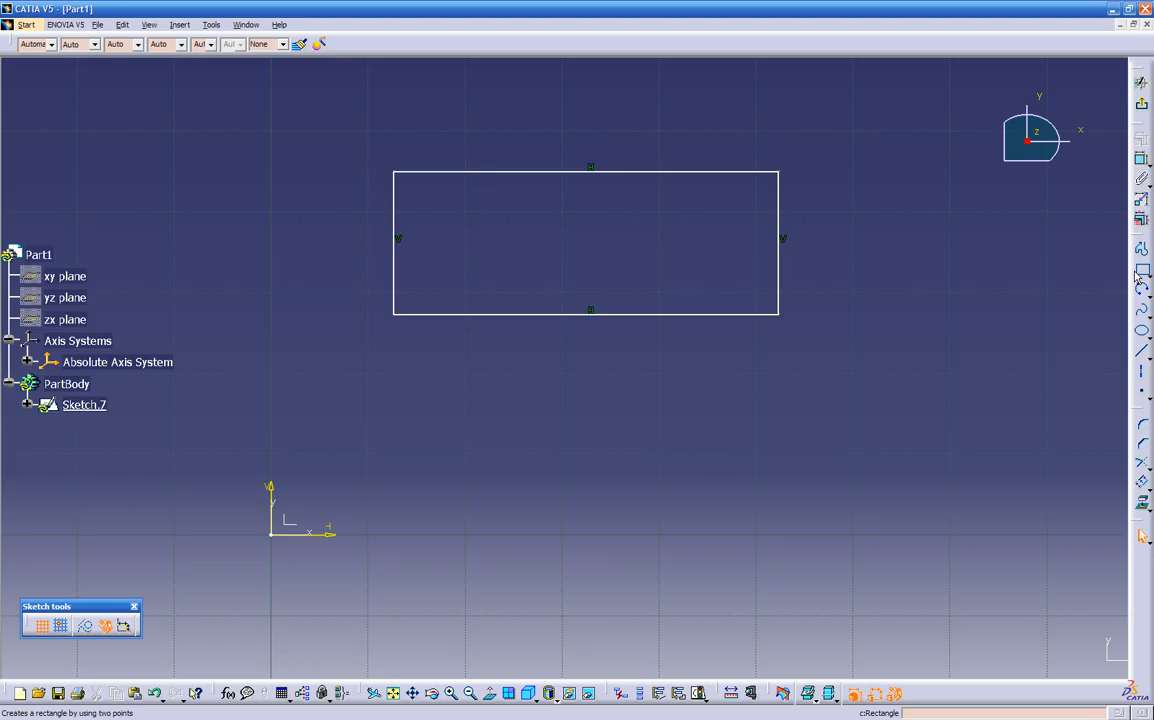
pyautogui.click(541, 366)
pyautogui.click(891, 517)
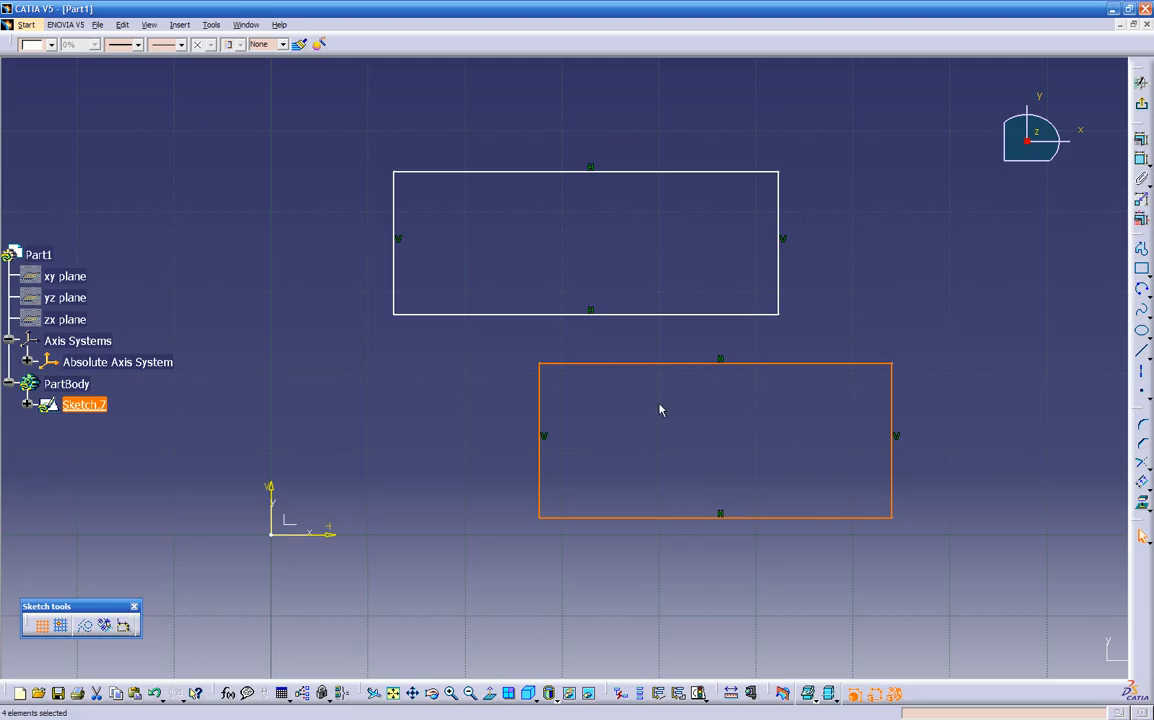
pyautogui.press('Delete')
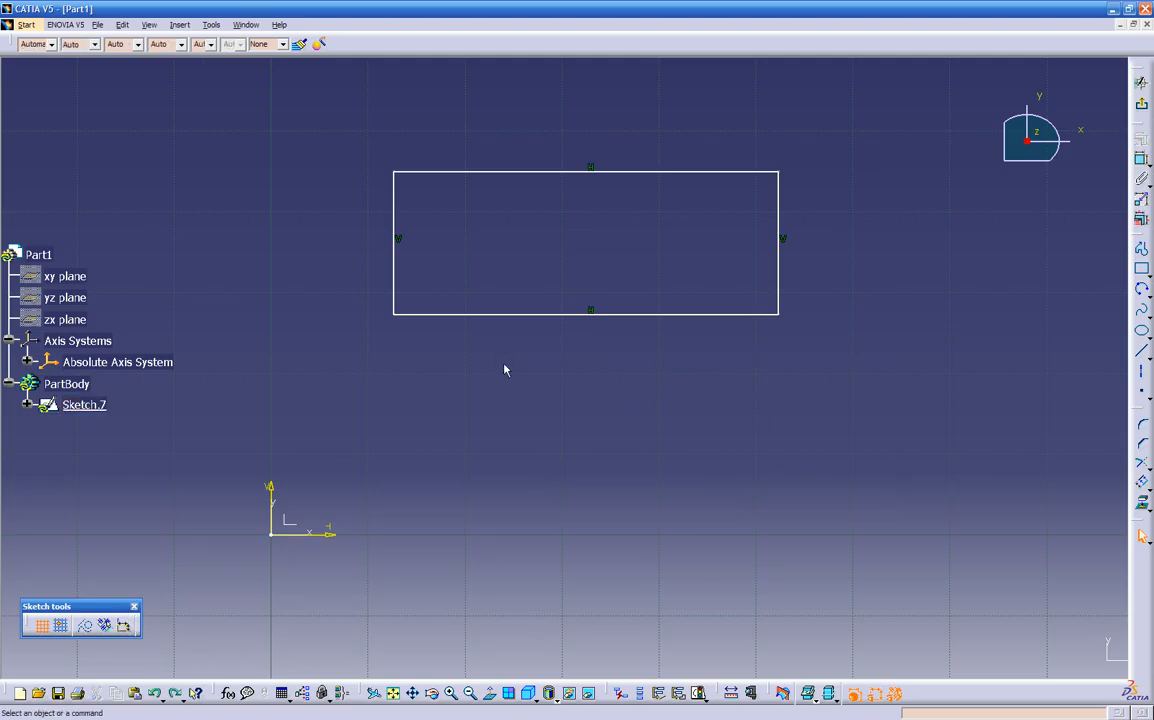
# Draw a second rectangle below and to the right of the first one with geometrical constraint creation off.
pyautogui.click(1141, 268)
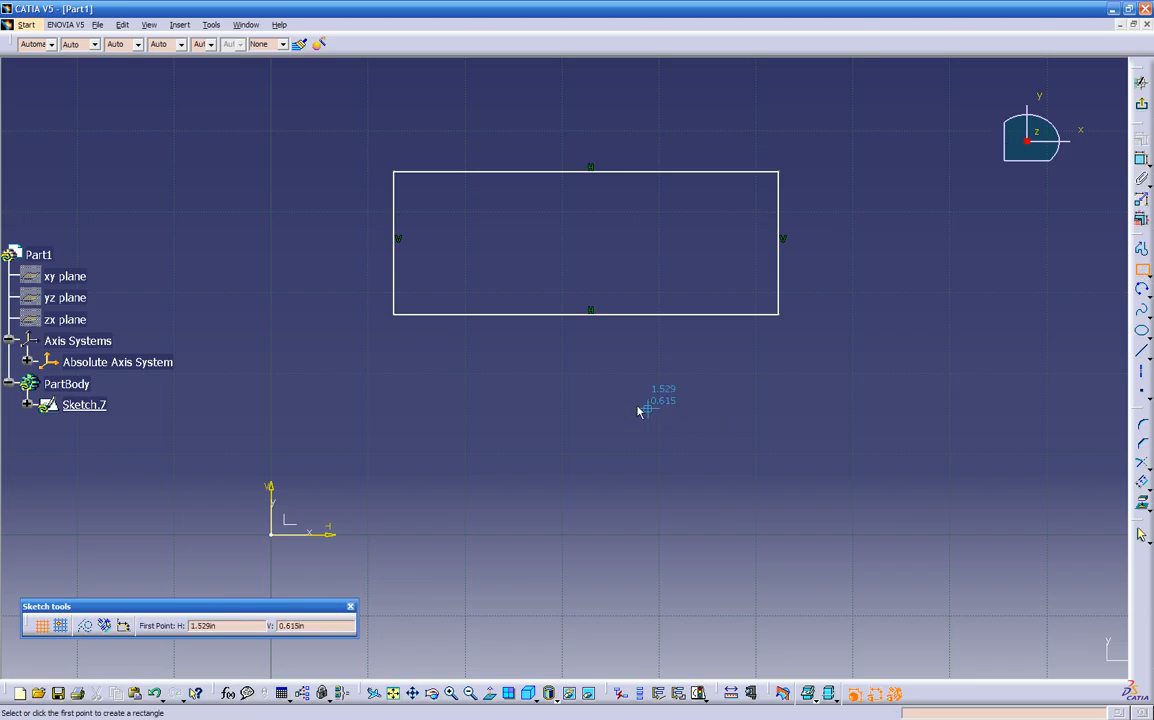
pyautogui.click(536, 391)
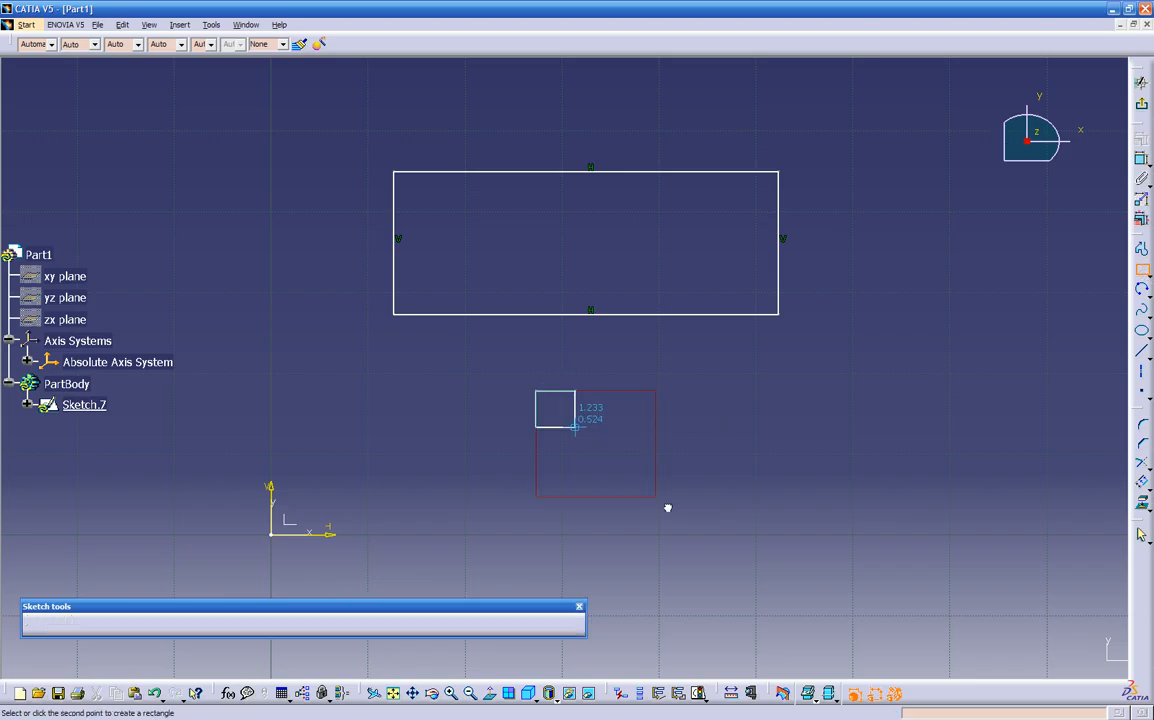
pyautogui.click(859, 515)
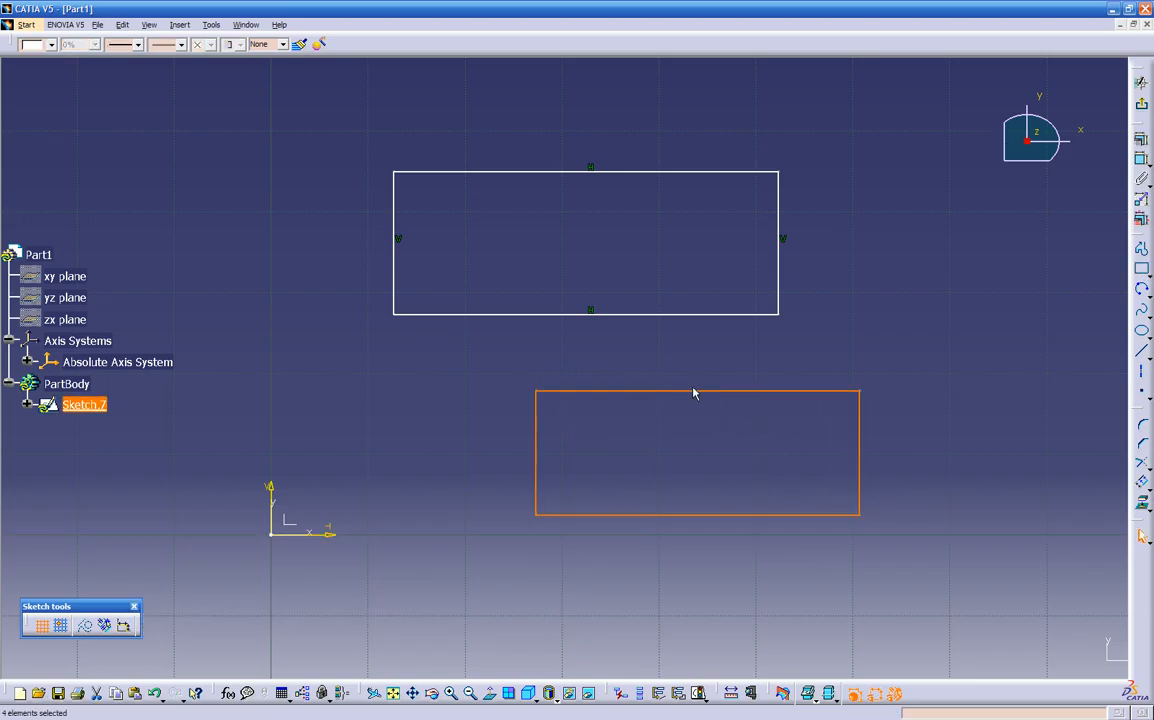
pyautogui.click(719, 479)
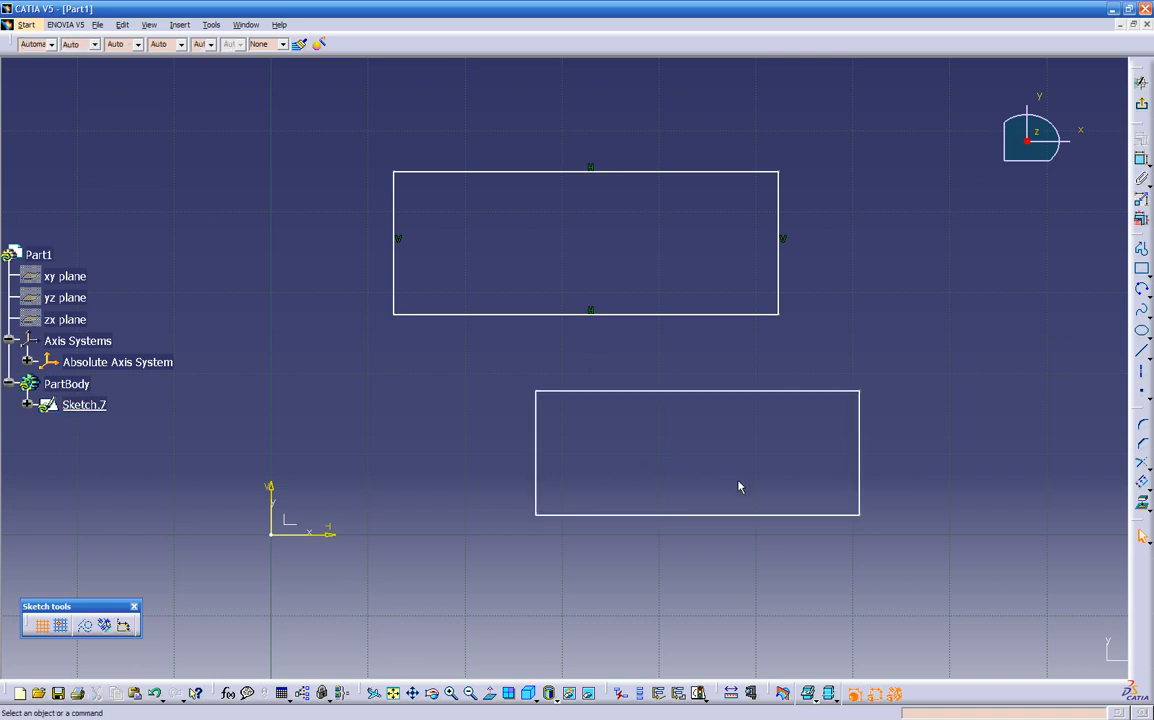
# Pull the lower rectangle's lower-right corner down so its sides slant, and move the upper rectangle's lower-right corner inward.
pyautogui.moveTo(862, 516)
pyautogui.mouseDown()
pyautogui.moveTo(824, 594)
pyautogui.moveTo(757, 604)
pyautogui.moveTo(904, 548)
pyautogui.moveTo(953, 471)
pyautogui.moveTo(840, 576)
pyautogui.moveTo(783, 561)
pyautogui.moveTo(914, 516)
pyautogui.moveTo(853, 545)
pyautogui.mouseUp()
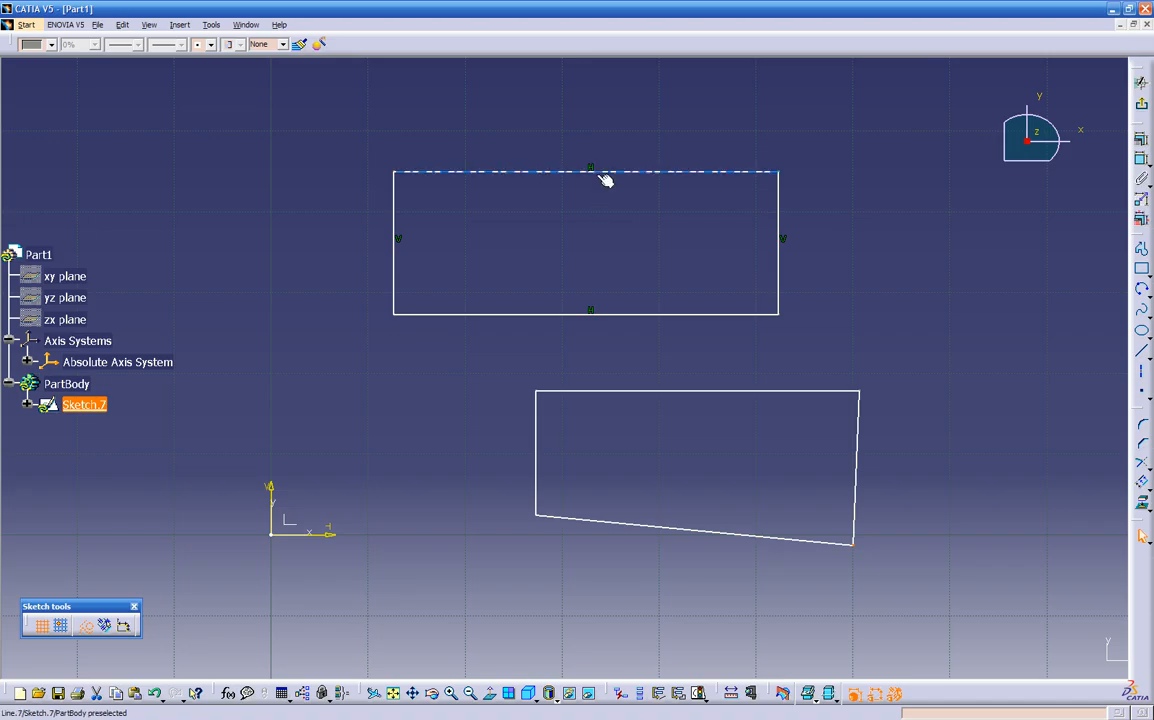
pyautogui.moveTo(800, 322); pyautogui.dragTo(722, 327)
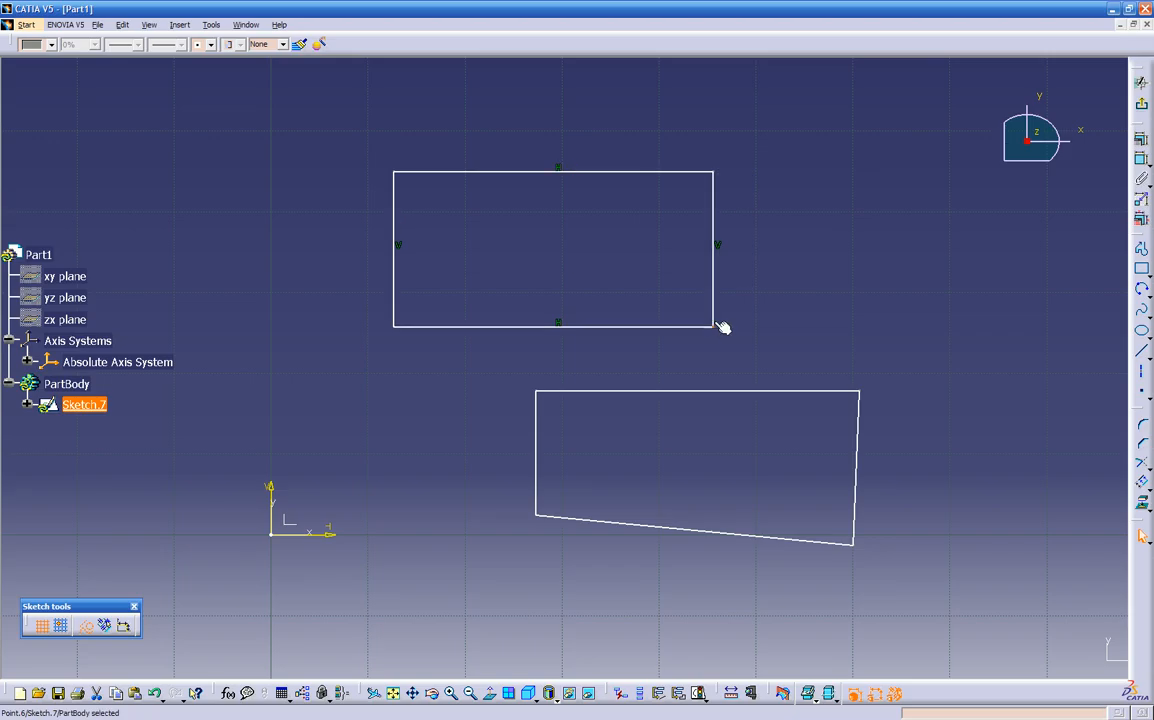
pyautogui.click(734, 270)
# Delete the vertical Parallelism constraint on the upper rectangle's right side, and pull its lower-right corner inward so that side slants.
pyautogui.click(719, 250)
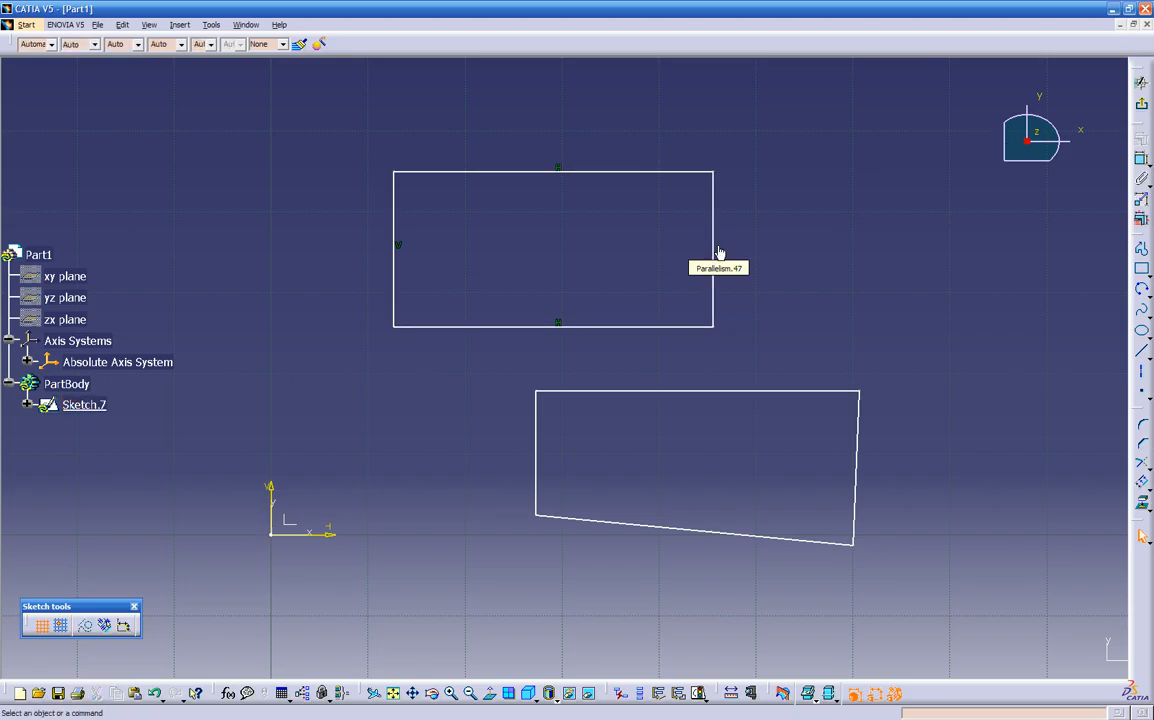
pyautogui.press('Delete')
pyautogui.moveTo(716, 328); pyautogui.dragTo(688, 308)
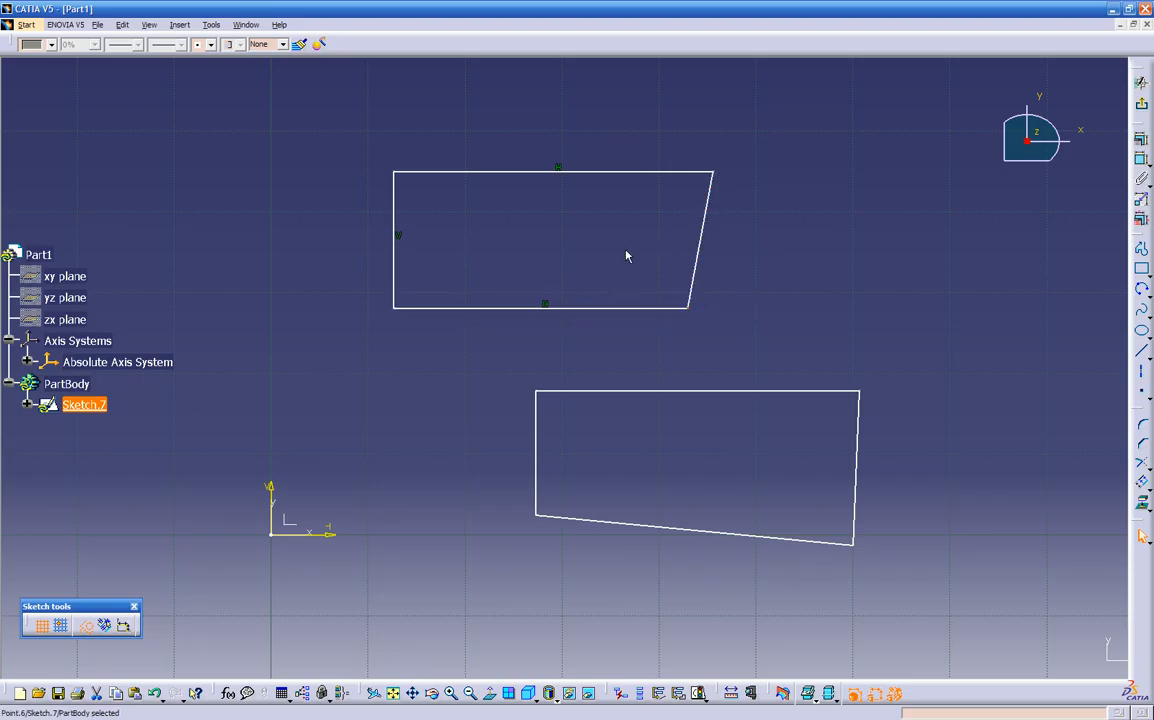
# Dimension the distance between the upper profile's top and bottom lines, placing the dimension left of the profile.
pyautogui.click(601, 173)
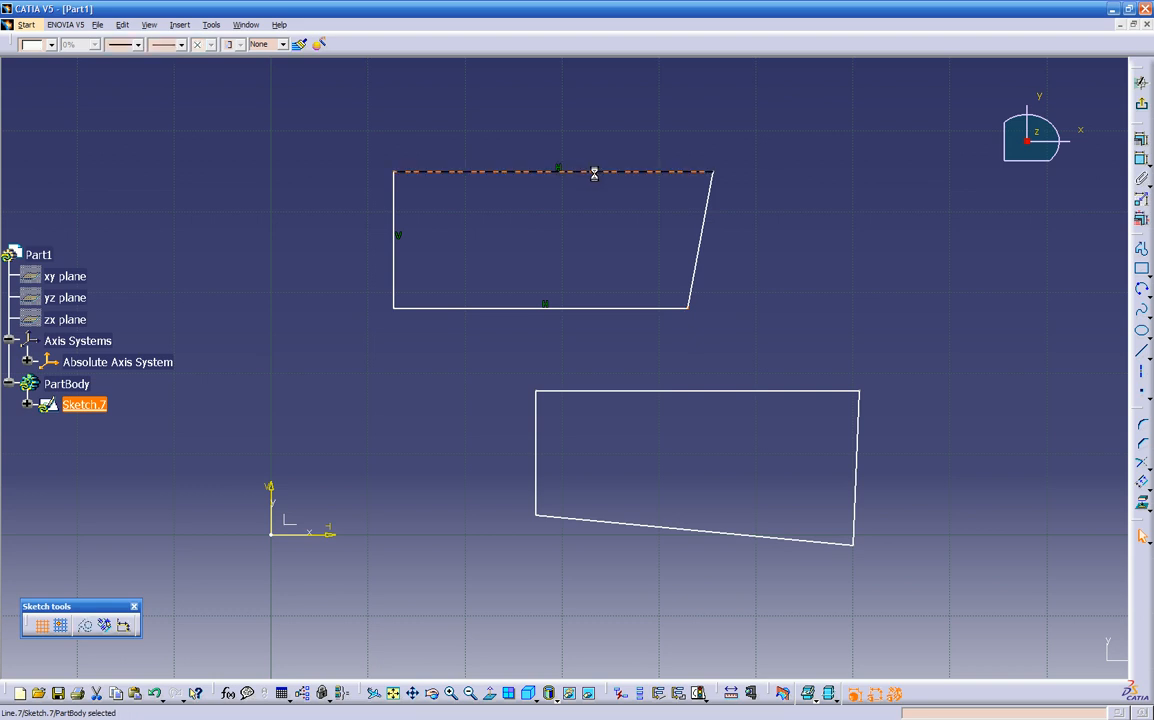
pyautogui.click(603, 309)
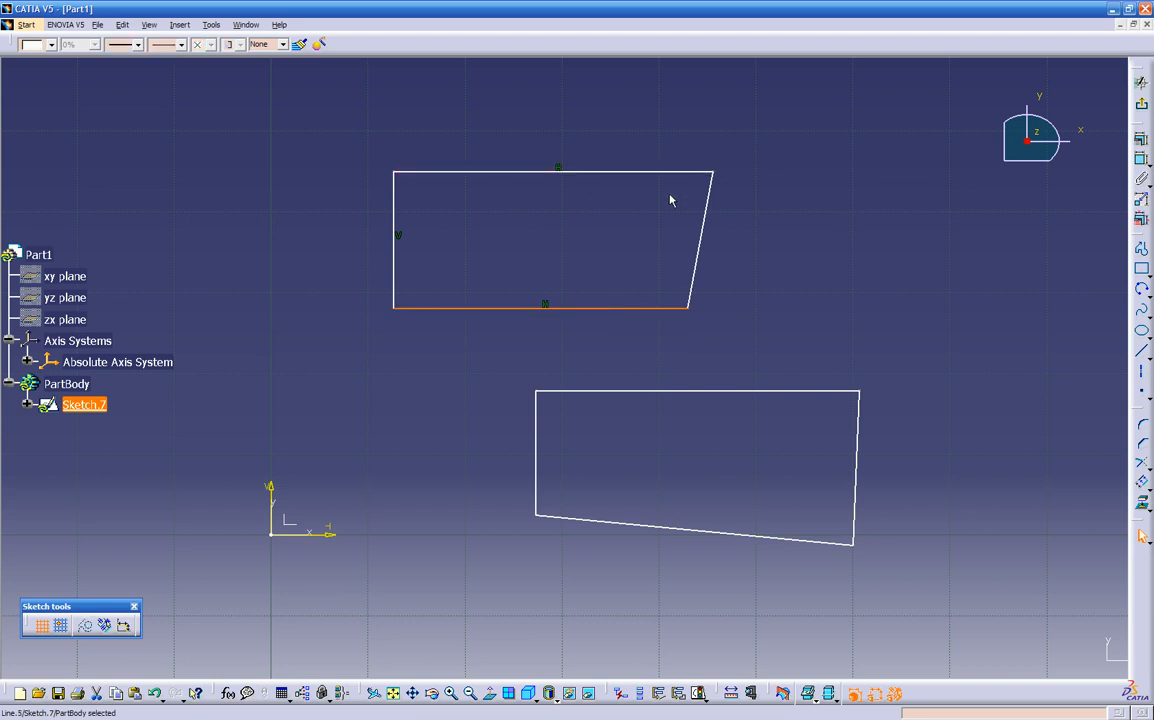
pyautogui.keyDown('ctrl'); pyautogui.click(640, 174); pyautogui.keyUp('ctrl')
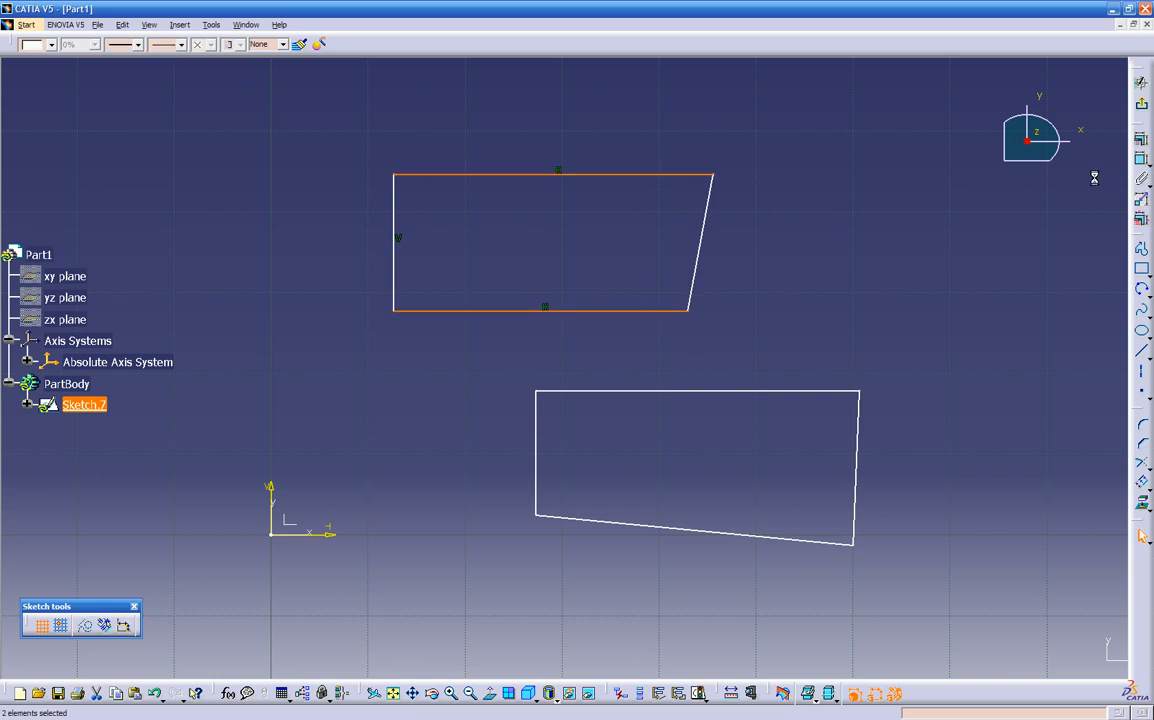
pyautogui.click(1139, 166)
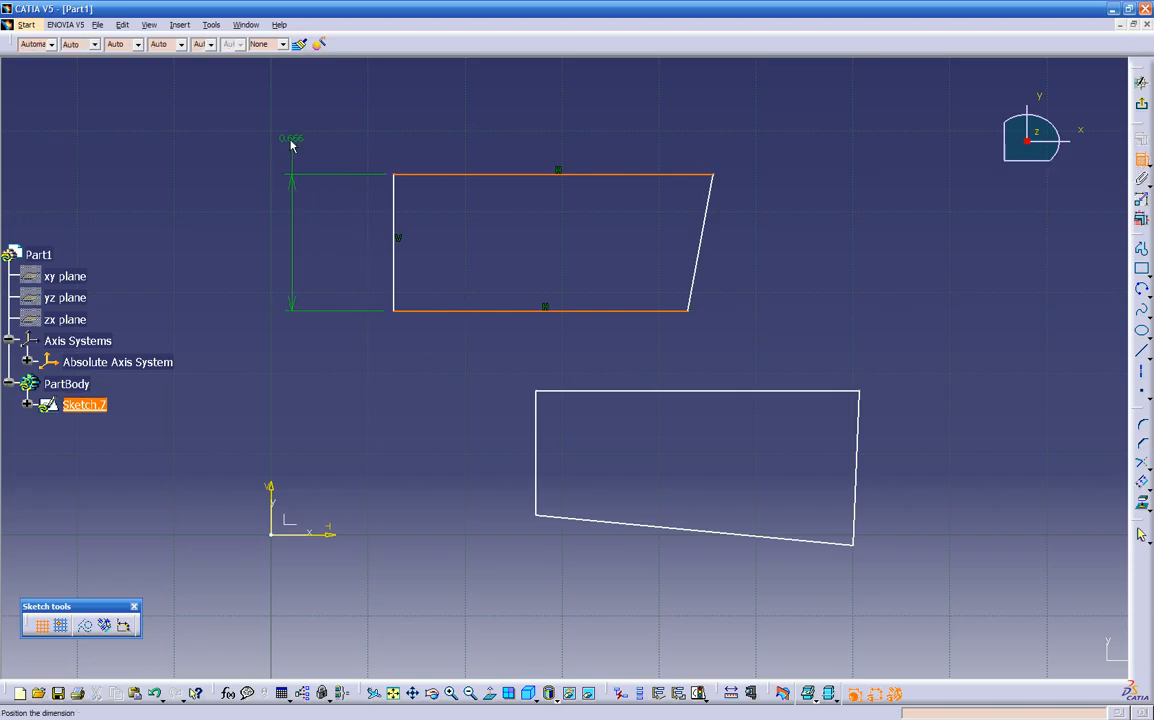
pyautogui.click(290, 144)
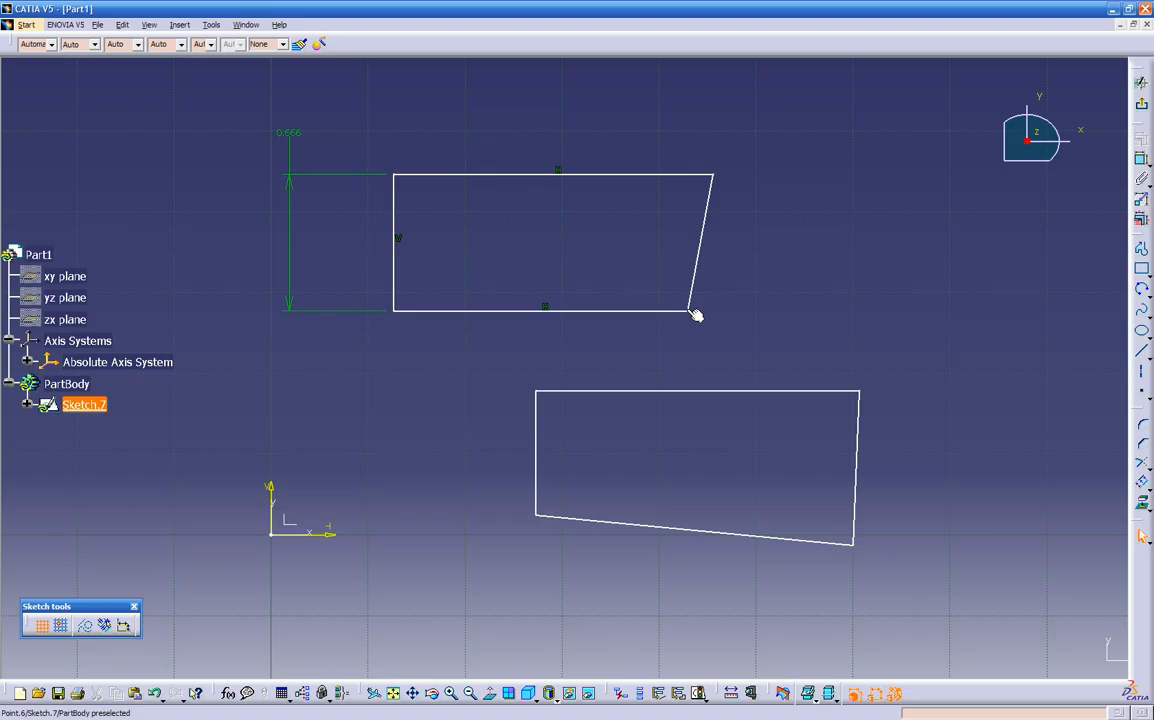
# Pull the upper profile's lower-right and upper-right corners outward to change the slope of its right side.
pyautogui.moveTo(697, 316); pyautogui.dragTo(738, 325)
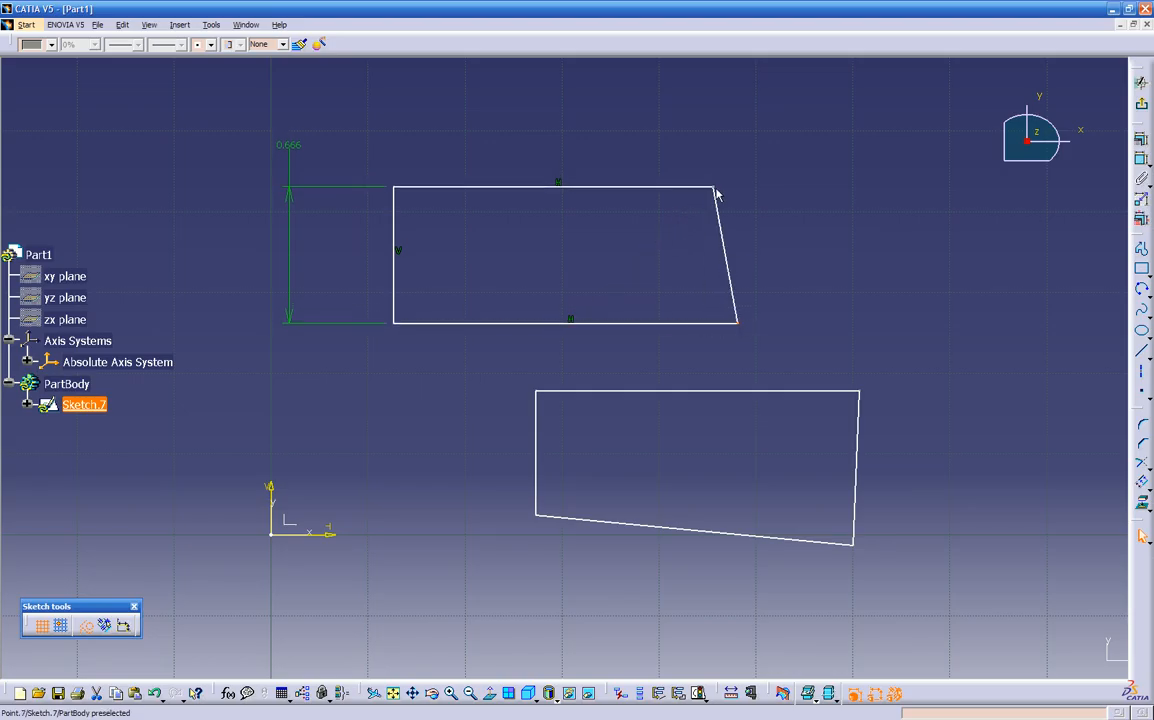
pyautogui.moveTo(723, 193); pyautogui.dragTo(821, 197)
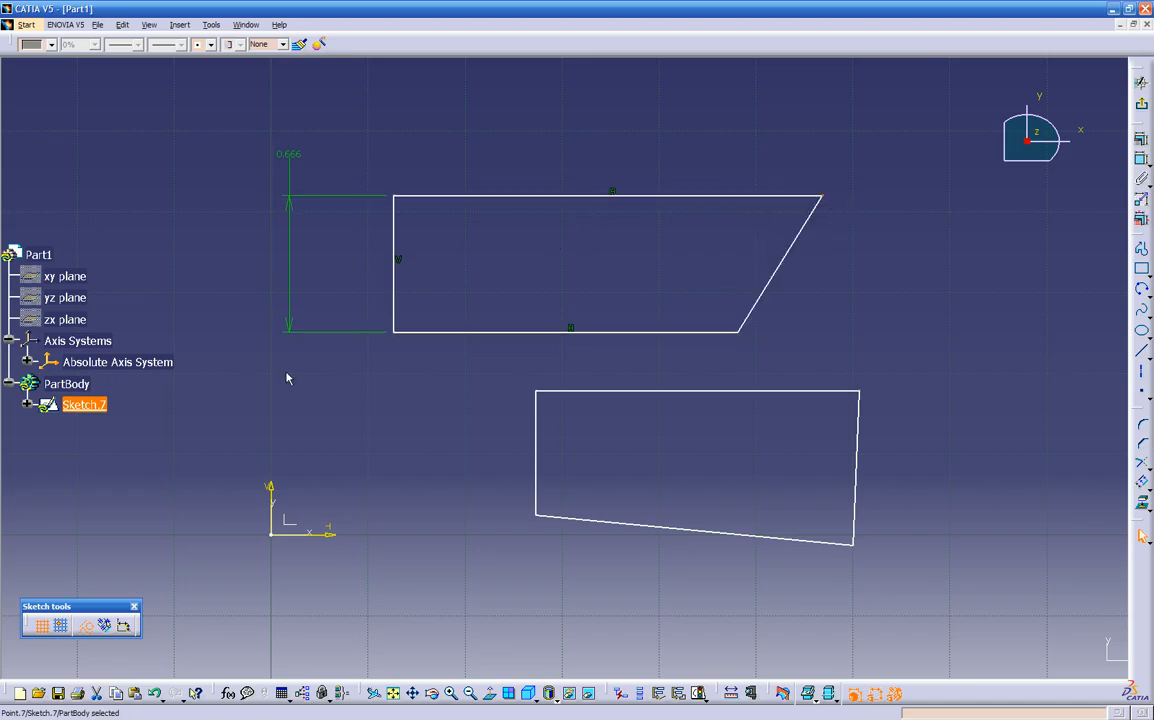
# Turn on dimensional and geometrical constraint creation, and convert the upper profile's selected upper-right corner point to a standard element.
pyautogui.click(125, 627)
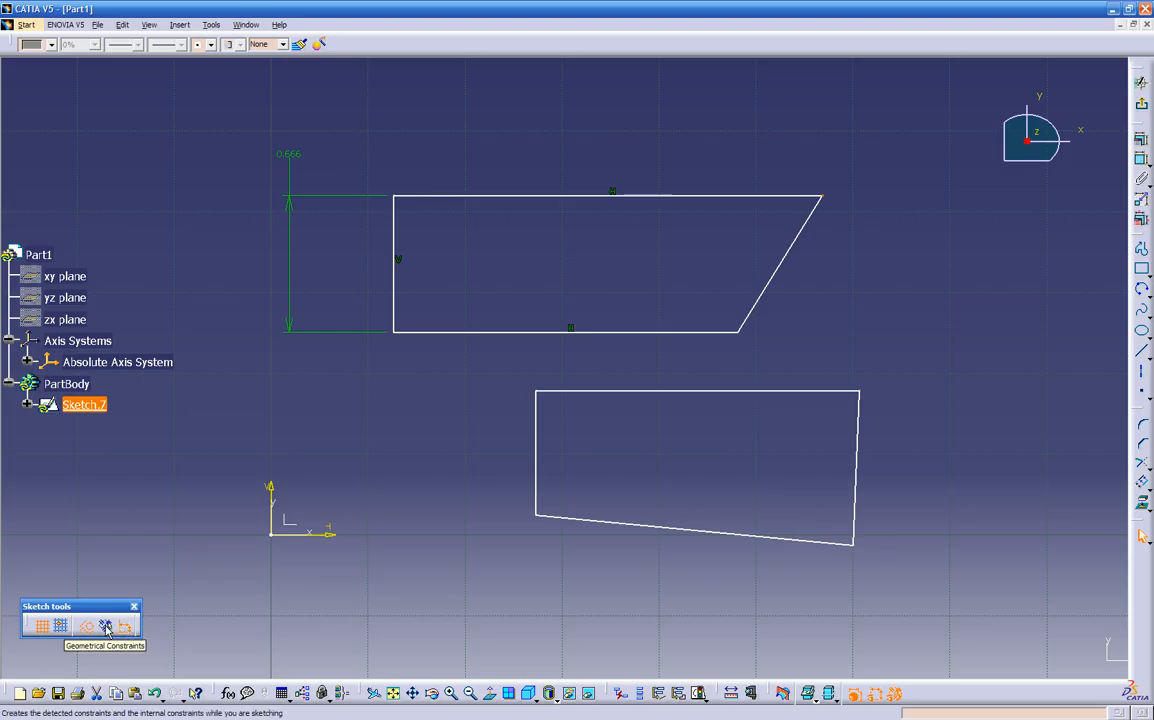
pyautogui.click(106, 627)
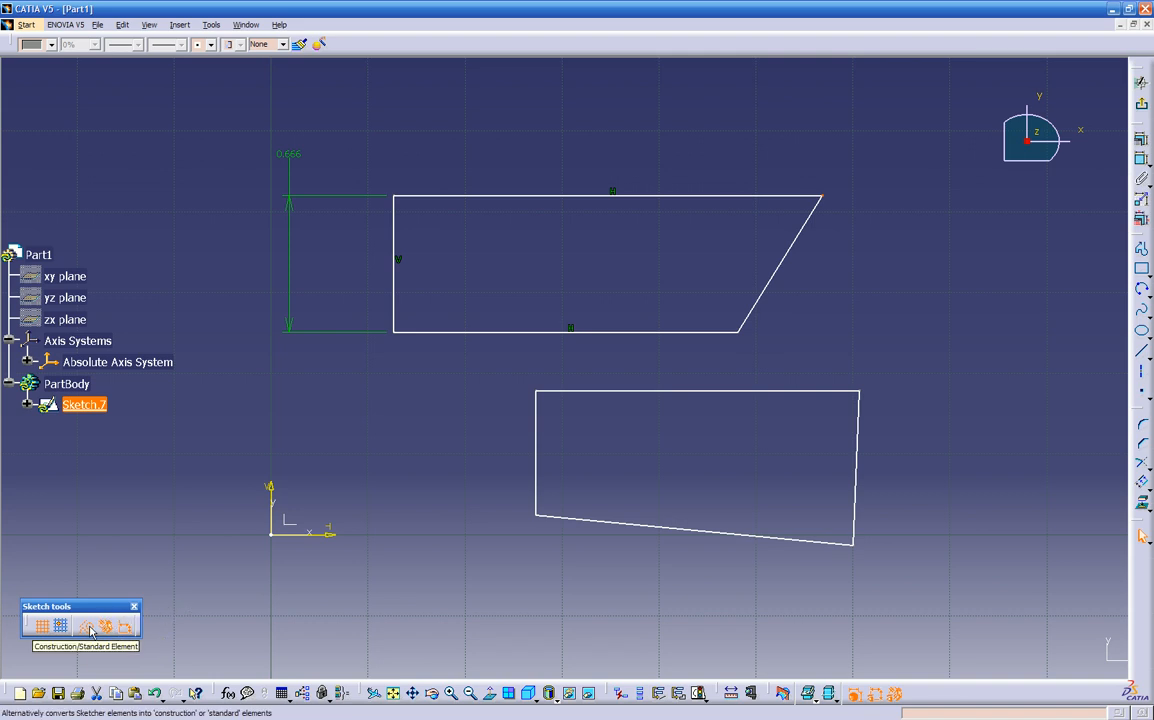
pyautogui.click(88, 627)
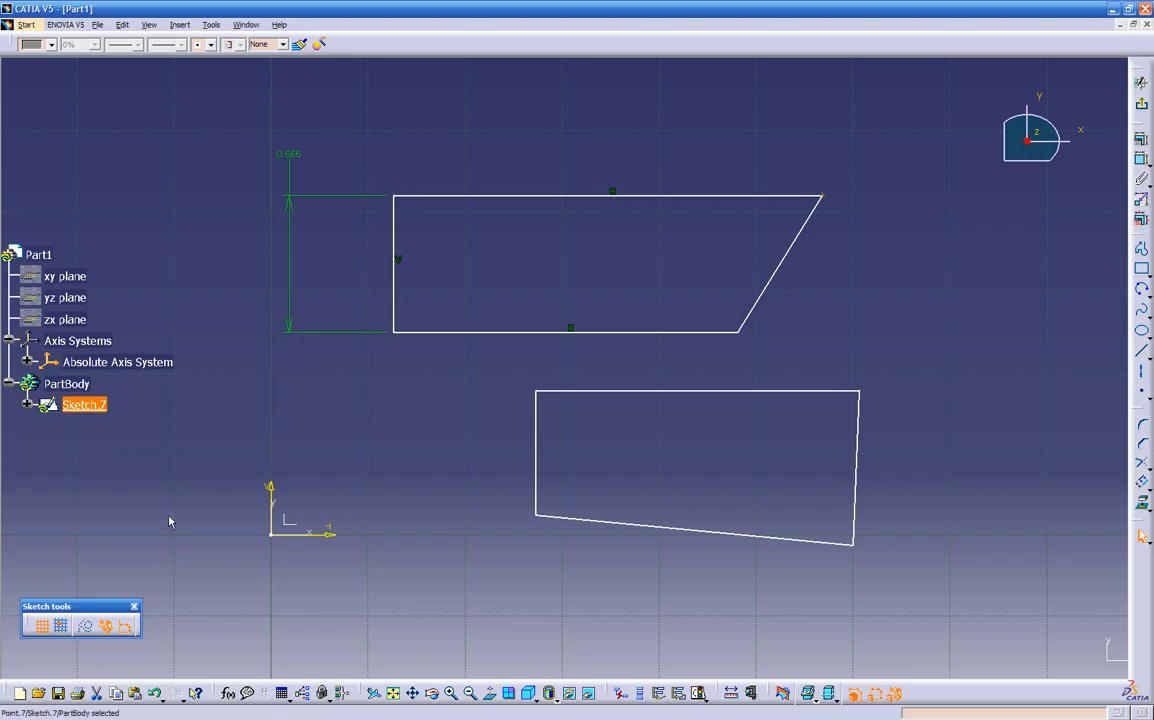
# Convert the upper profile's bottom and left lines to construction elements, check the sketch outside the Sketcher, and reopen it.
pyautogui.click(460, 332)
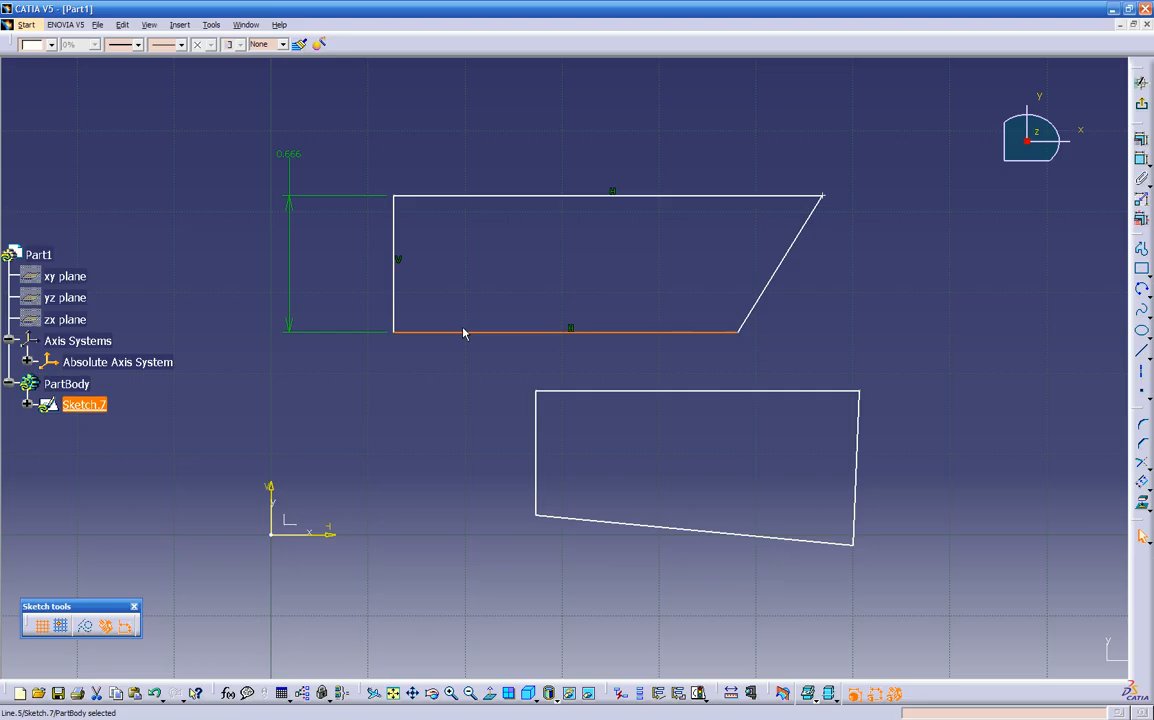
pyautogui.keyDown('ctrl'); pyautogui.click(396, 300); pyautogui.keyUp('ctrl')
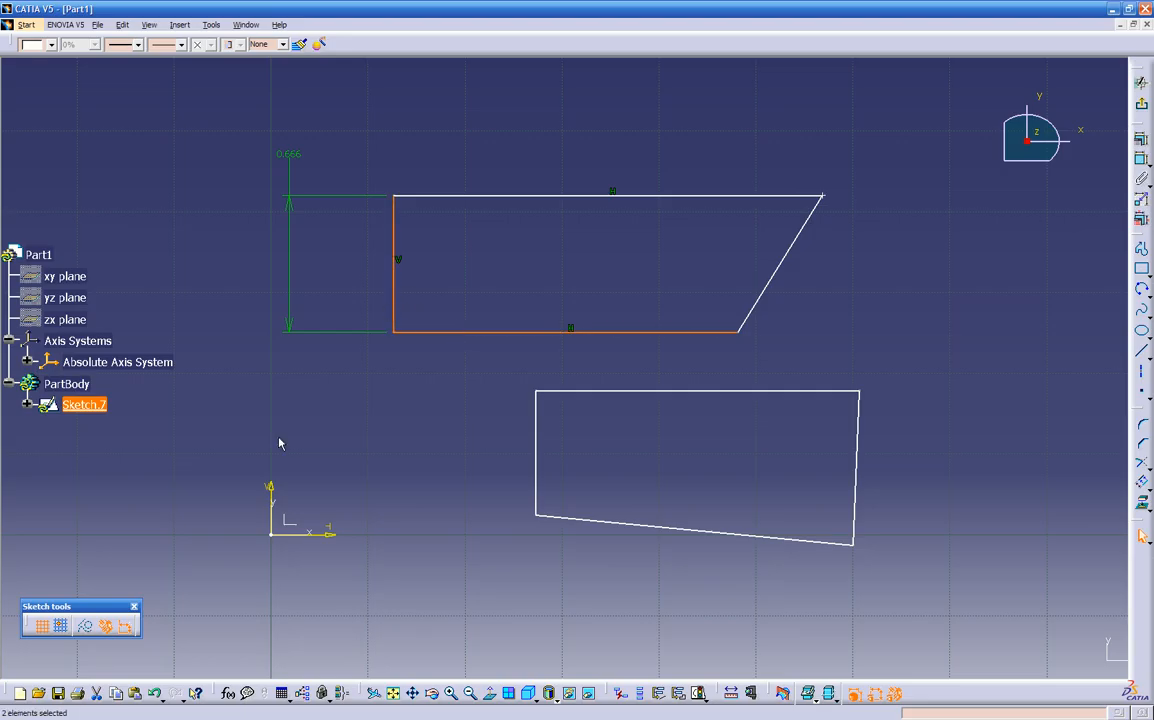
pyautogui.click(87, 628)
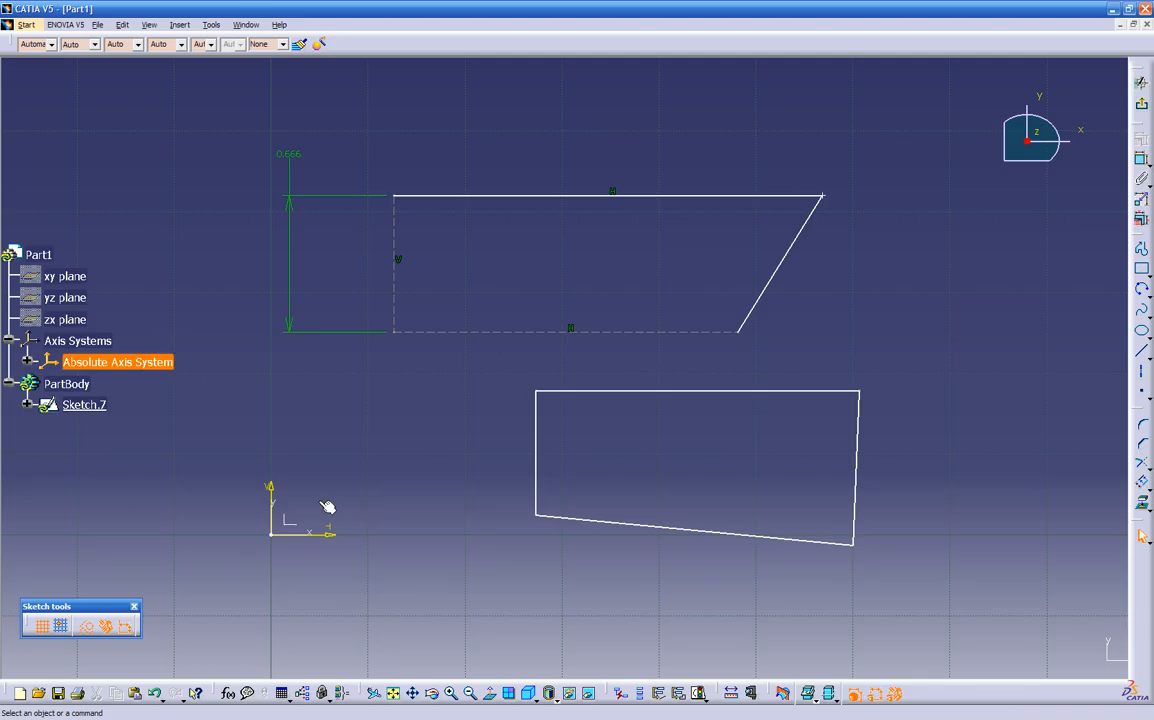
pyautogui.click(1141, 82)
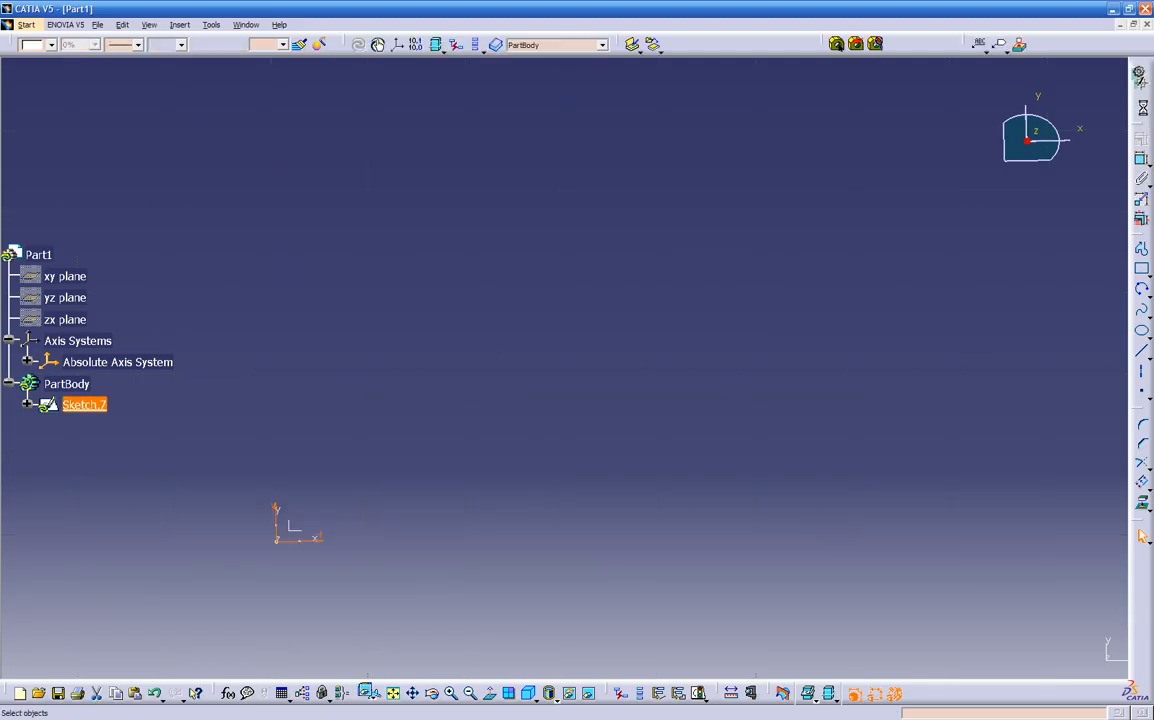
pyautogui.click(495, 468)
pyautogui.click(522, 216)
pyautogui.doubleClick(522, 216)
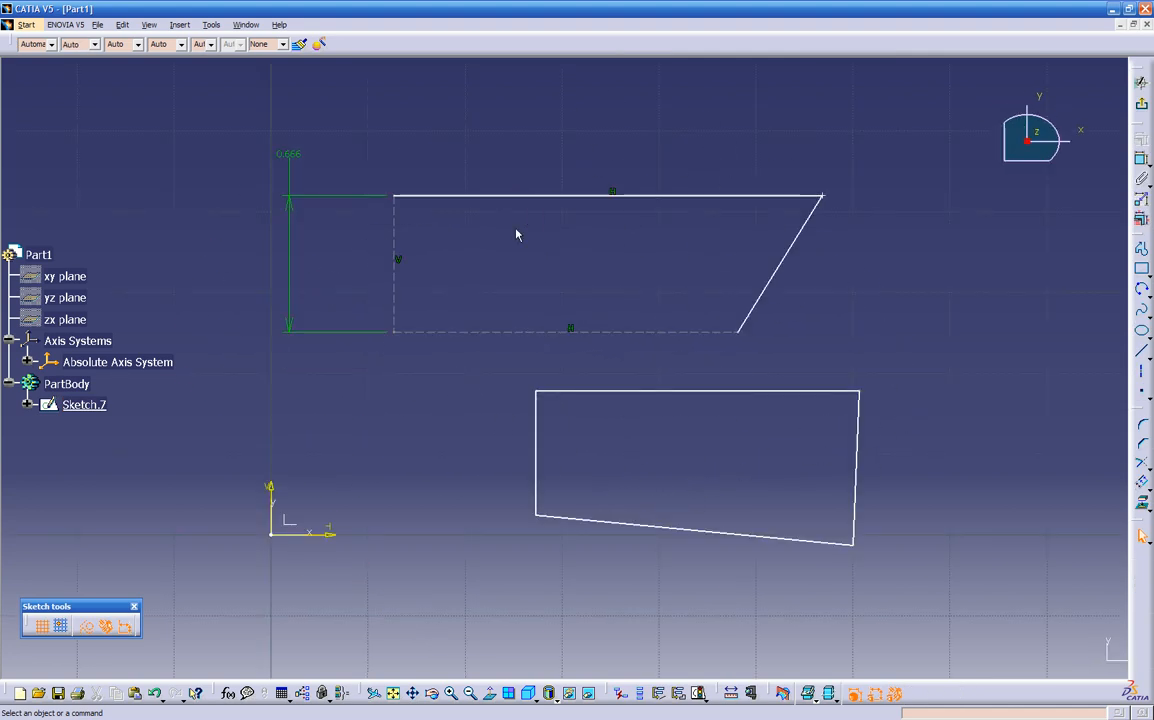
# Convert the upper profile's left and bottom lines back to standard elements, inspect the profiles in 3D, and reopen the sketch.
pyautogui.click(396, 250)
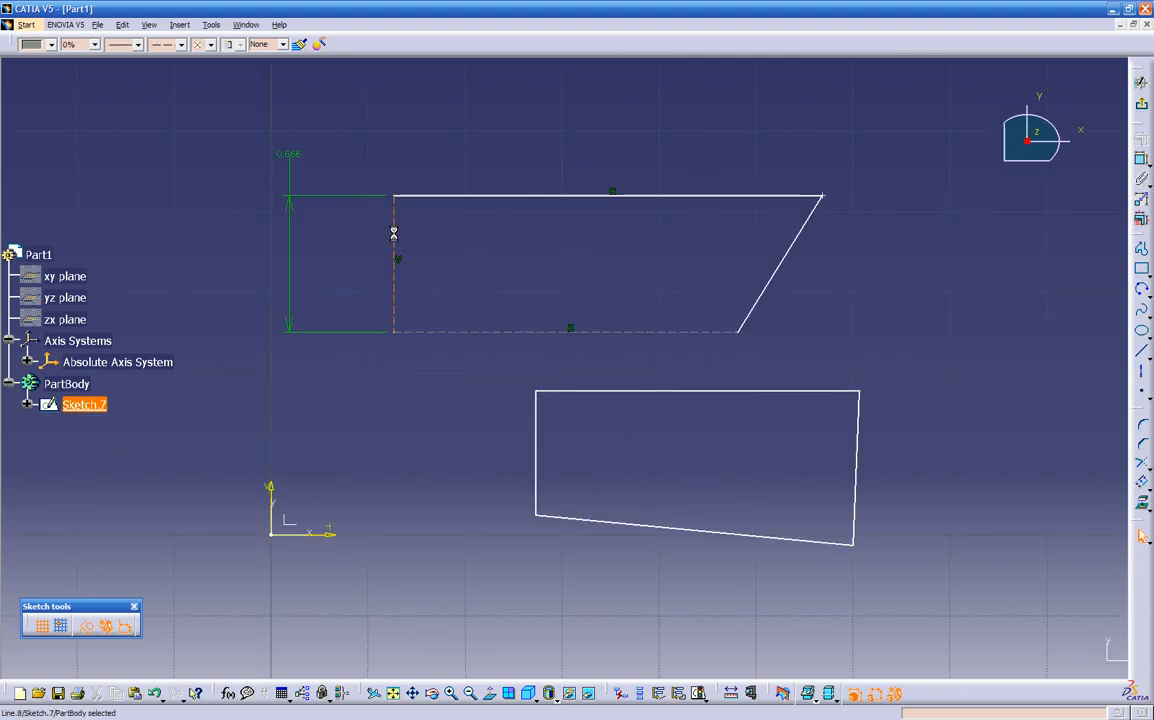
pyautogui.keyDown('ctrl'); pyautogui.click(431, 332); pyautogui.keyUp('ctrl')
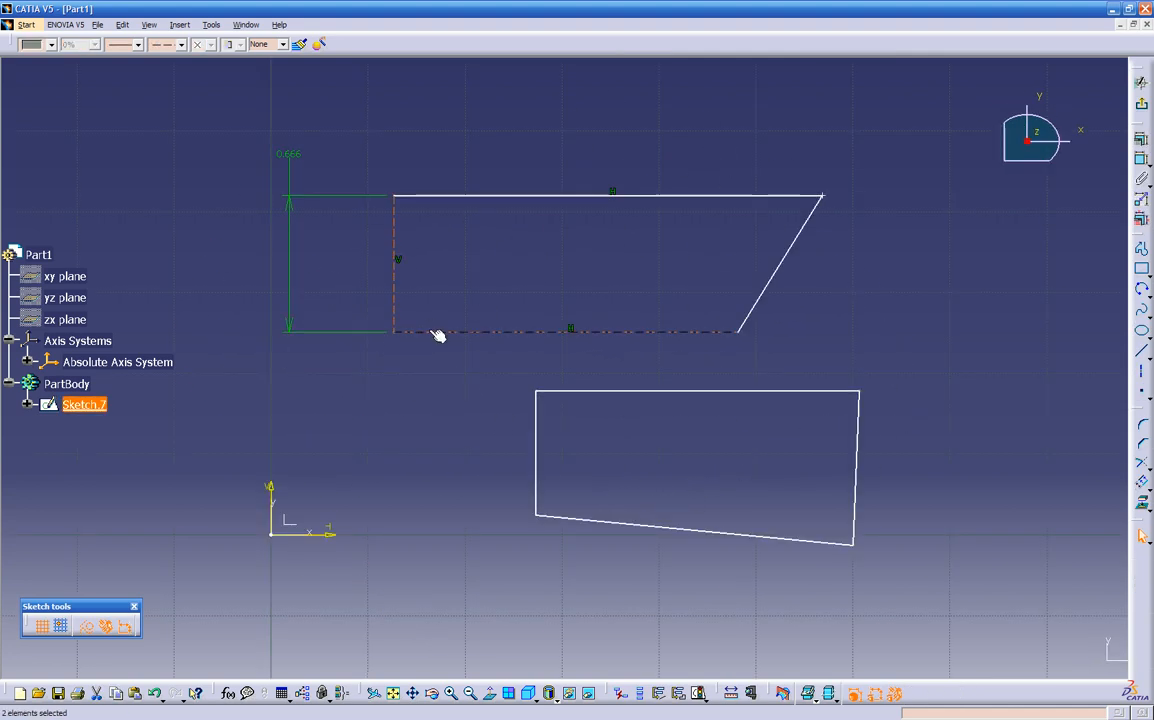
pyautogui.click(85, 626)
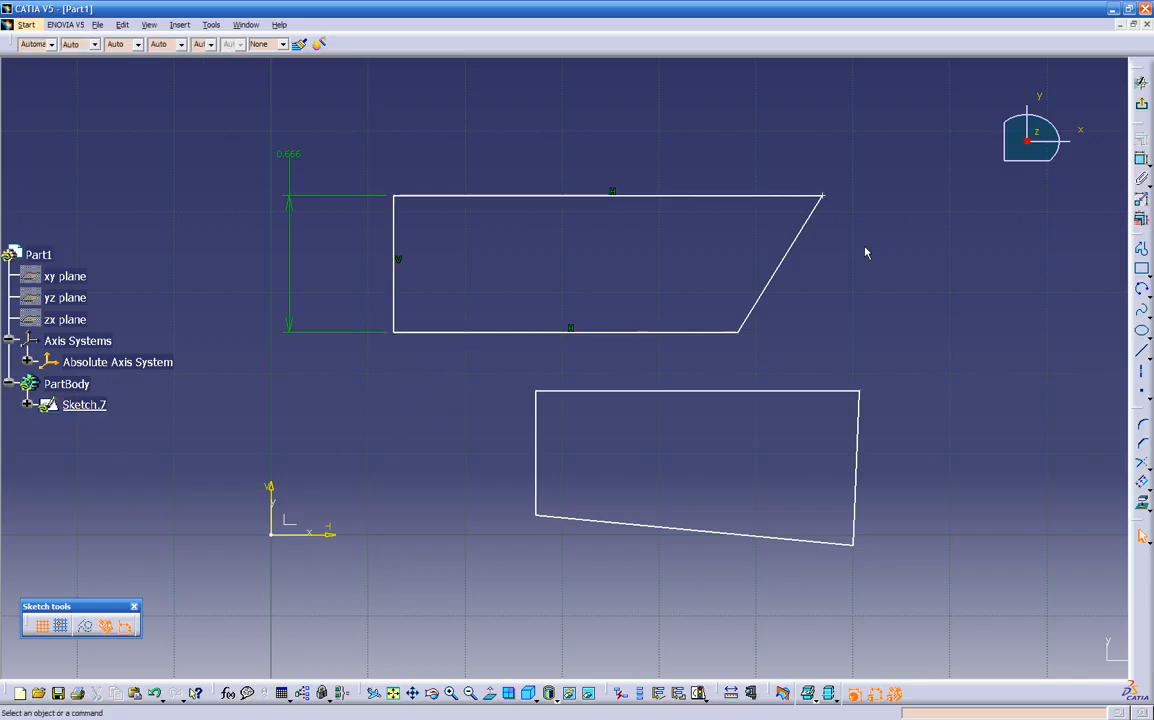
pyautogui.click(1141, 82)
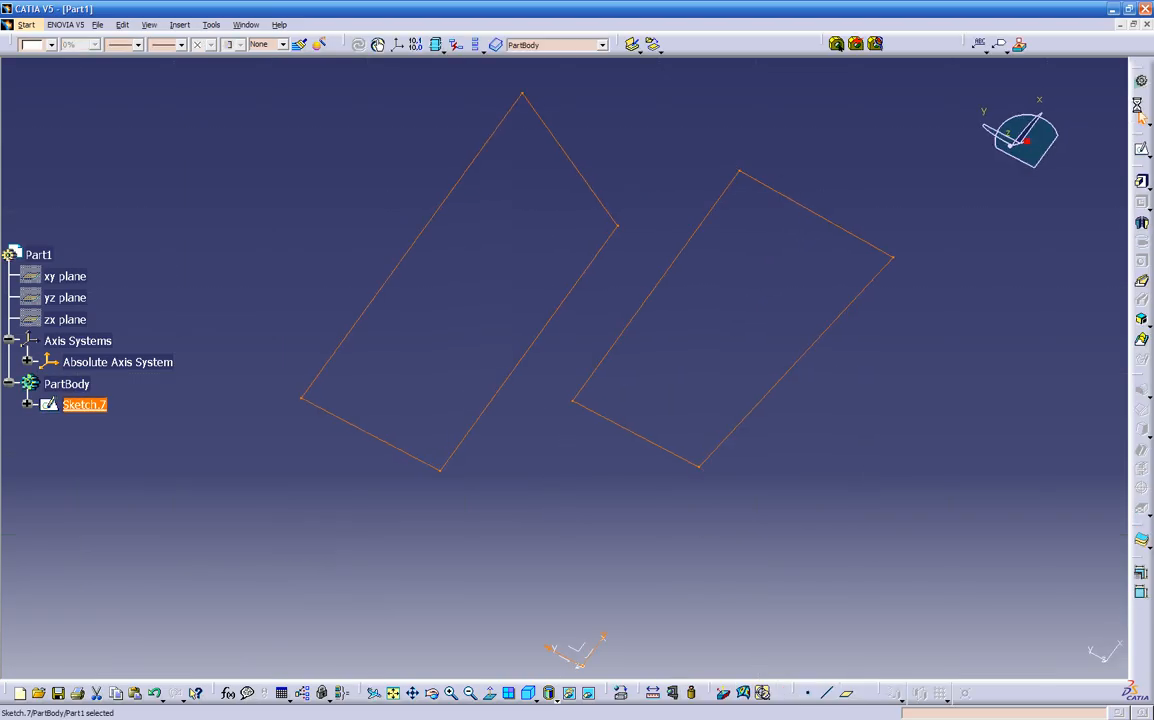
pyautogui.click(741, 444)
pyautogui.moveTo(585, 587)
pyautogui.mouseDown(button='middle')
pyautogui.moveTo(531, 561)
pyautogui.moveTo(502, 412)
pyautogui.moveTo(646, 434)
pyautogui.moveTo(721, 497)
pyautogui.moveTo(567, 330)
pyautogui.mouseUp(button='middle')
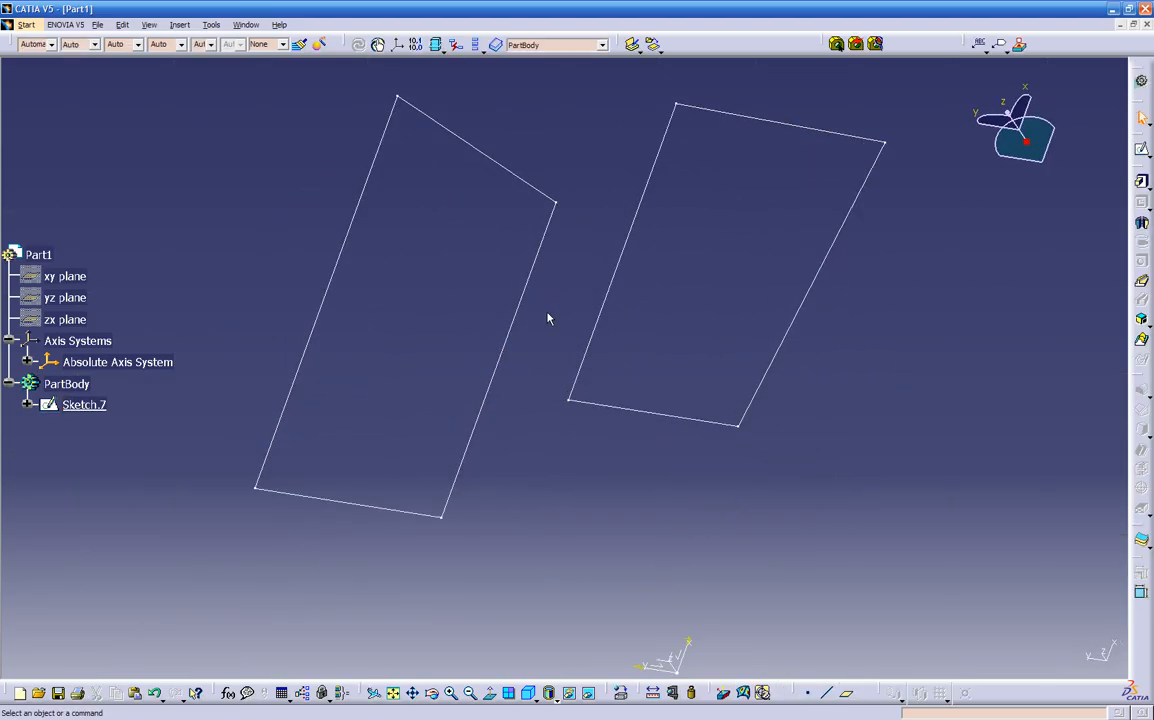
pyautogui.click(533, 285)
pyautogui.doubleClick(528, 280)
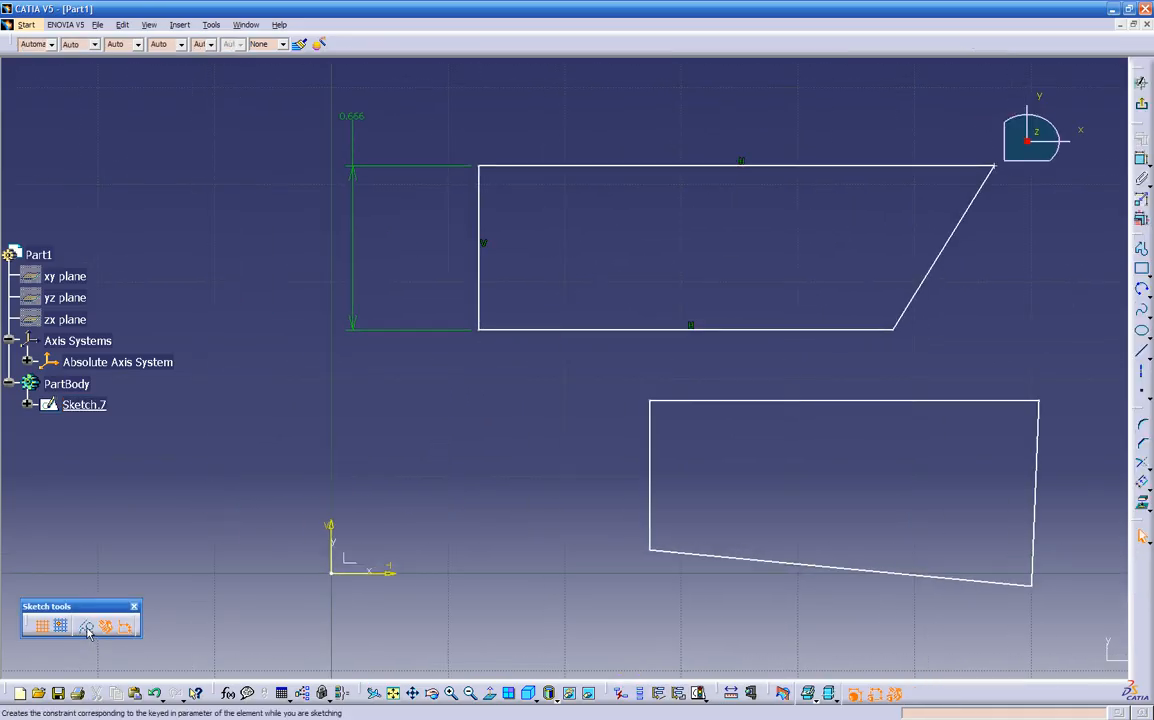
# Draw a slanted line left of the dimensioned upper profile and convert it to a construction element.
pyautogui.moveTo(283, 443)
pyautogui.mouseDown(button='middle')
pyautogui.moveTo(384, 476)
pyautogui.moveTo(392, 457)
pyautogui.moveTo(343, 455)
pyautogui.moveTo(332, 486)
pyautogui.mouseUp(button='middle')
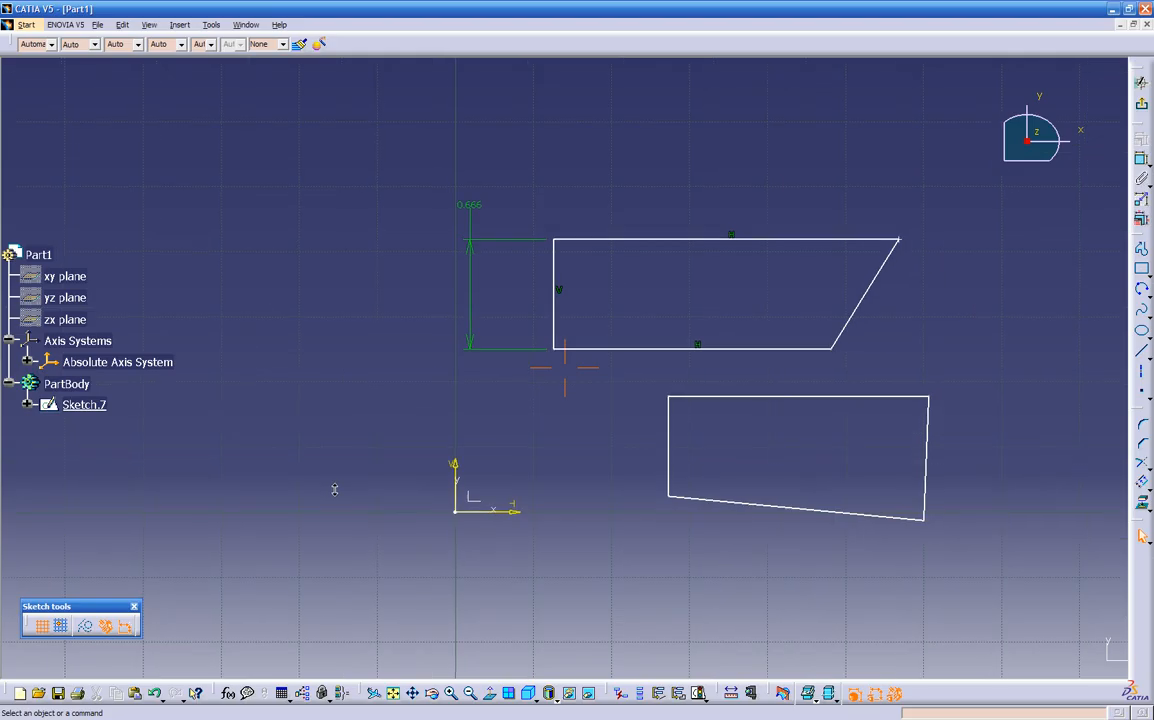
pyautogui.click(1144, 356)
pyautogui.click(391, 175)
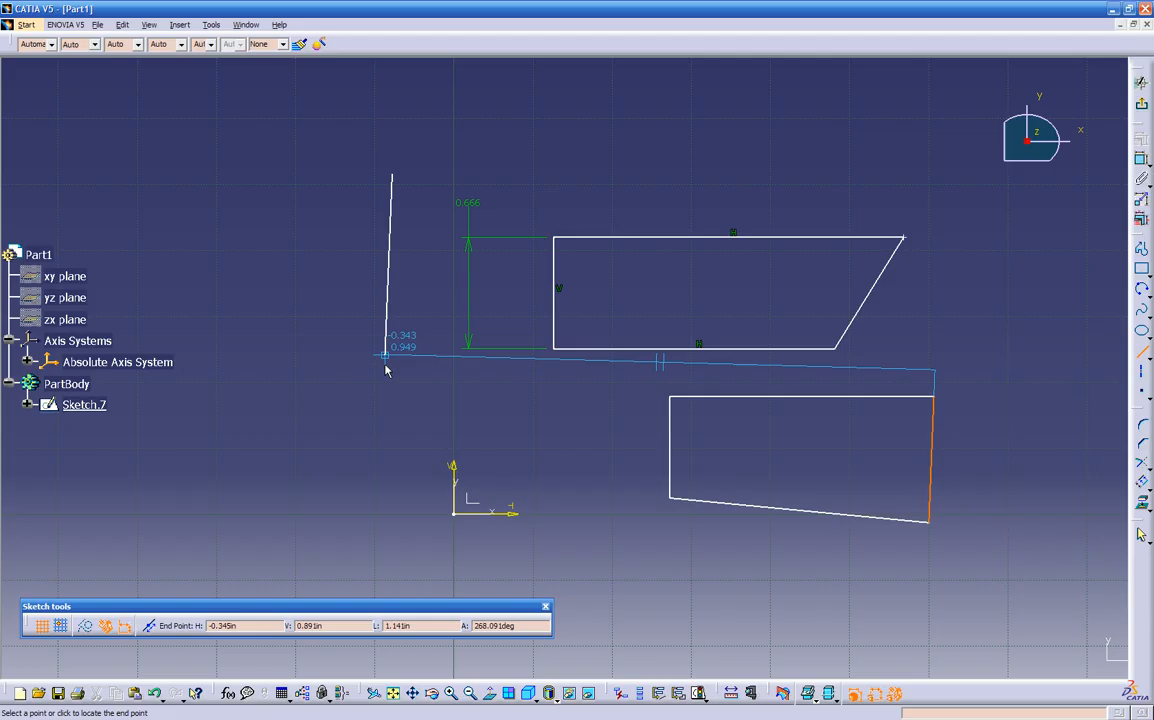
pyautogui.click(329, 428)
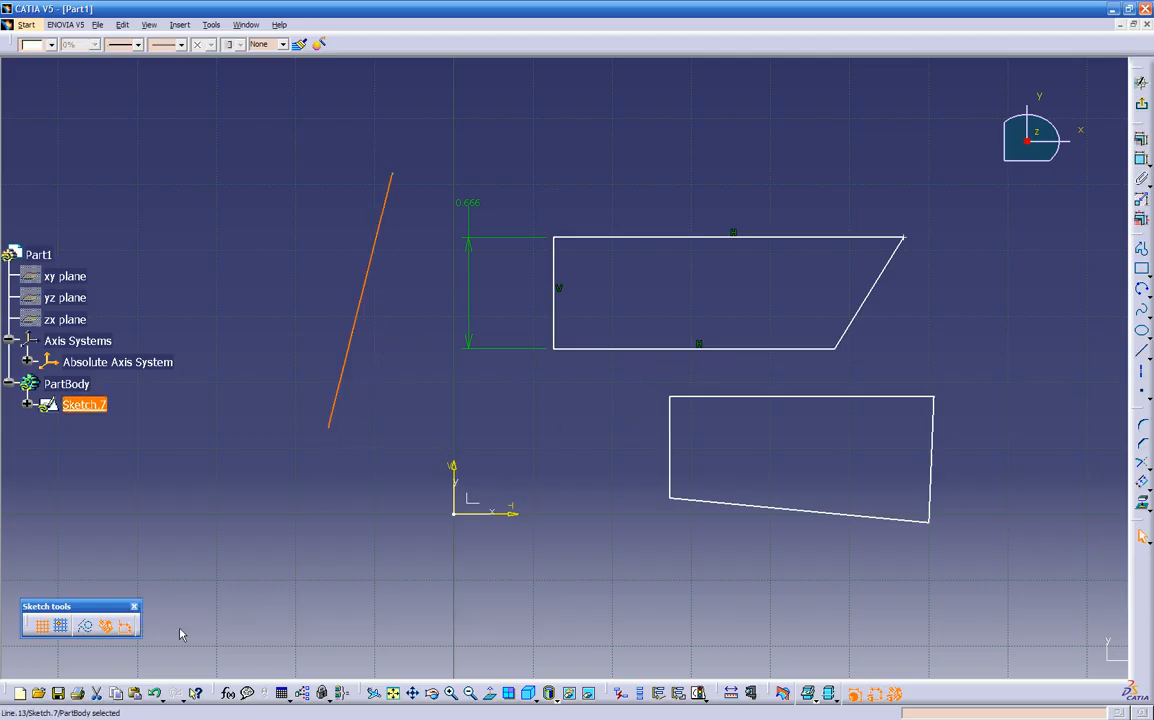
pyautogui.click(84, 627)
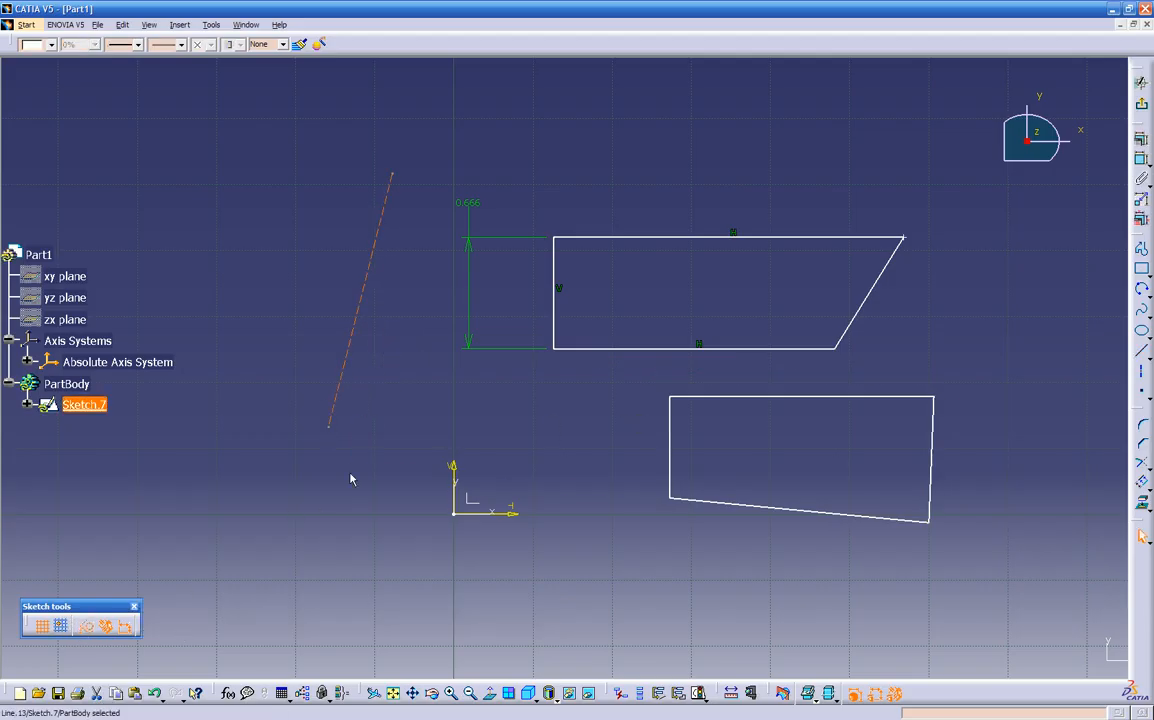
# Mirror the entire upper profile about the slanted construction line.
pyautogui.click(513, 213)
pyautogui.moveTo(519, 168)
pyautogui.mouseDown()
pyautogui.moveTo(556, 240)
pyautogui.moveTo(952, 370)
pyautogui.mouseUp()
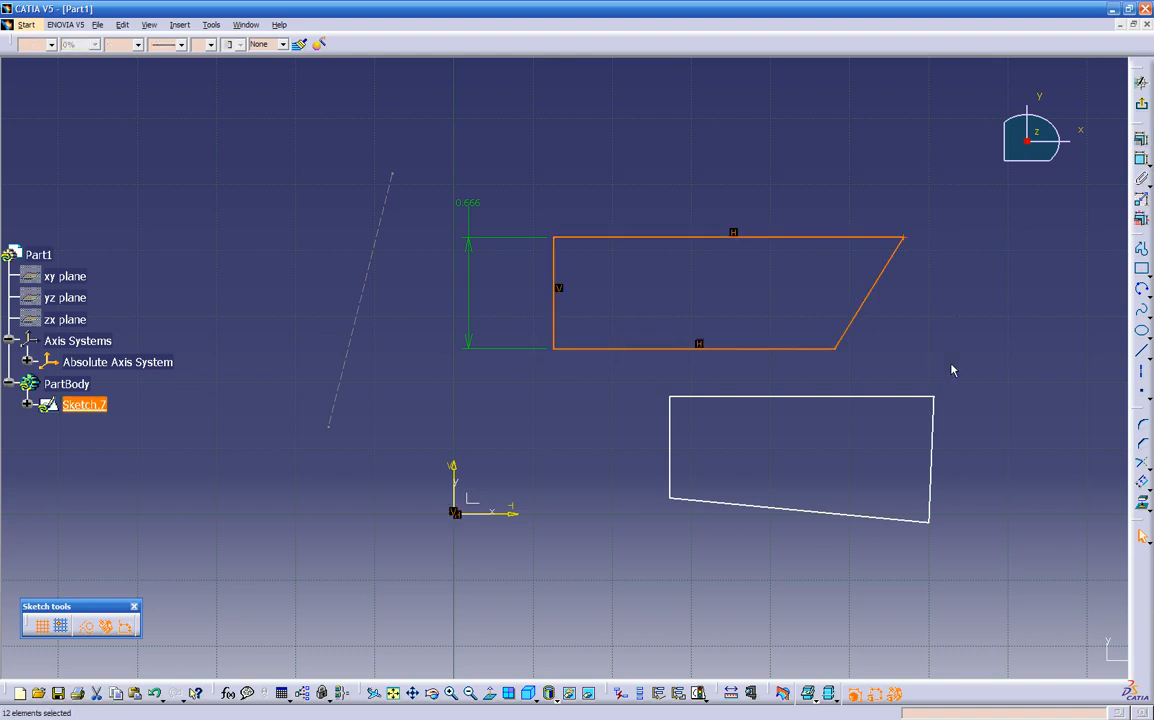
pyautogui.click(1146, 485)
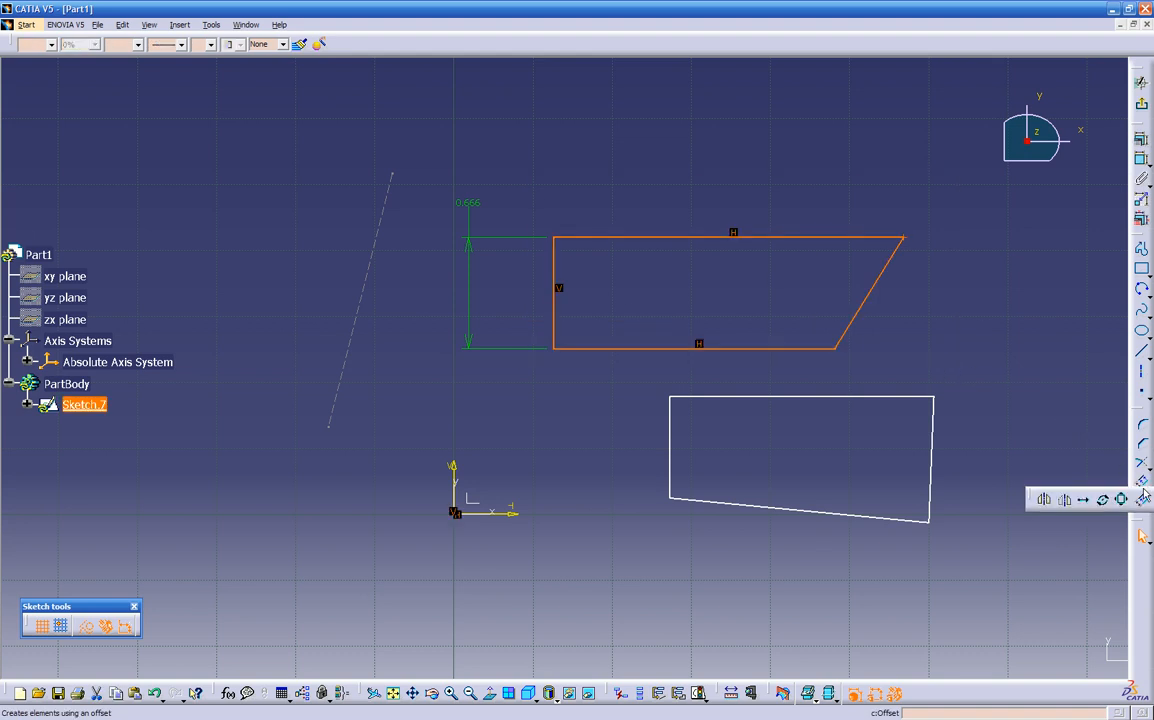
pyautogui.click(1044, 499)
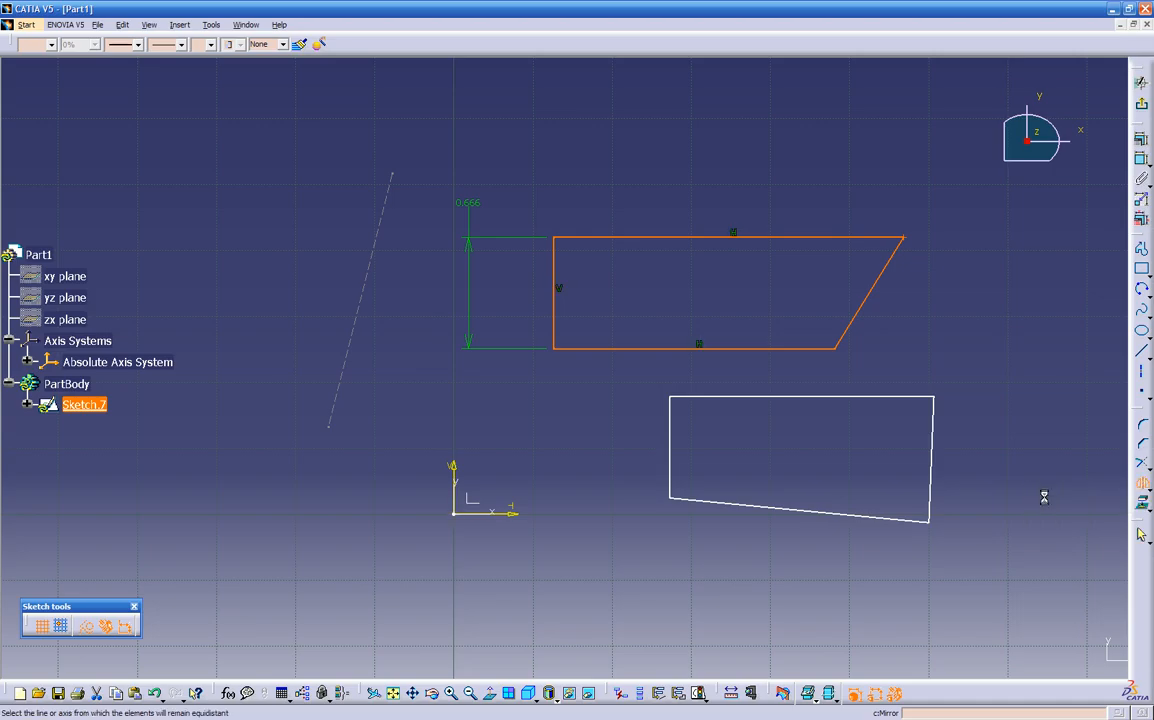
pyautogui.click(369, 270)
pyautogui.moveTo(405, 318); pyautogui.dragTo(489, 422, button='middle')
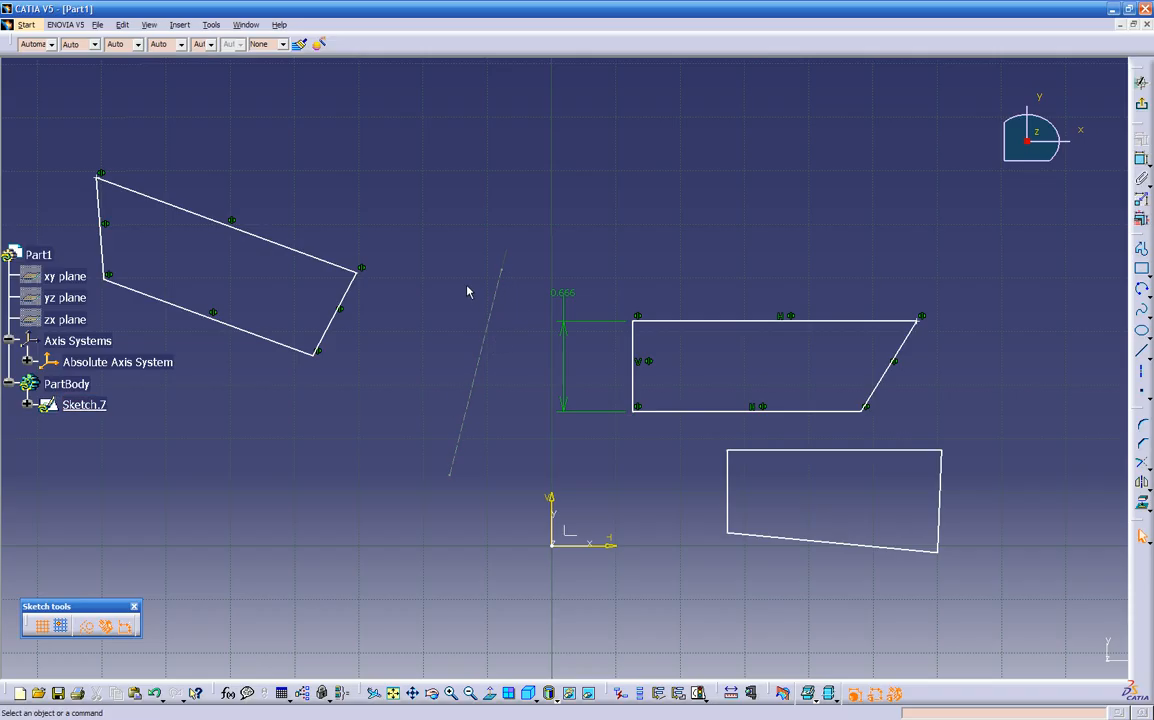
pyautogui.moveTo(335, 434); pyautogui.dragTo(342, 413, button='middle')
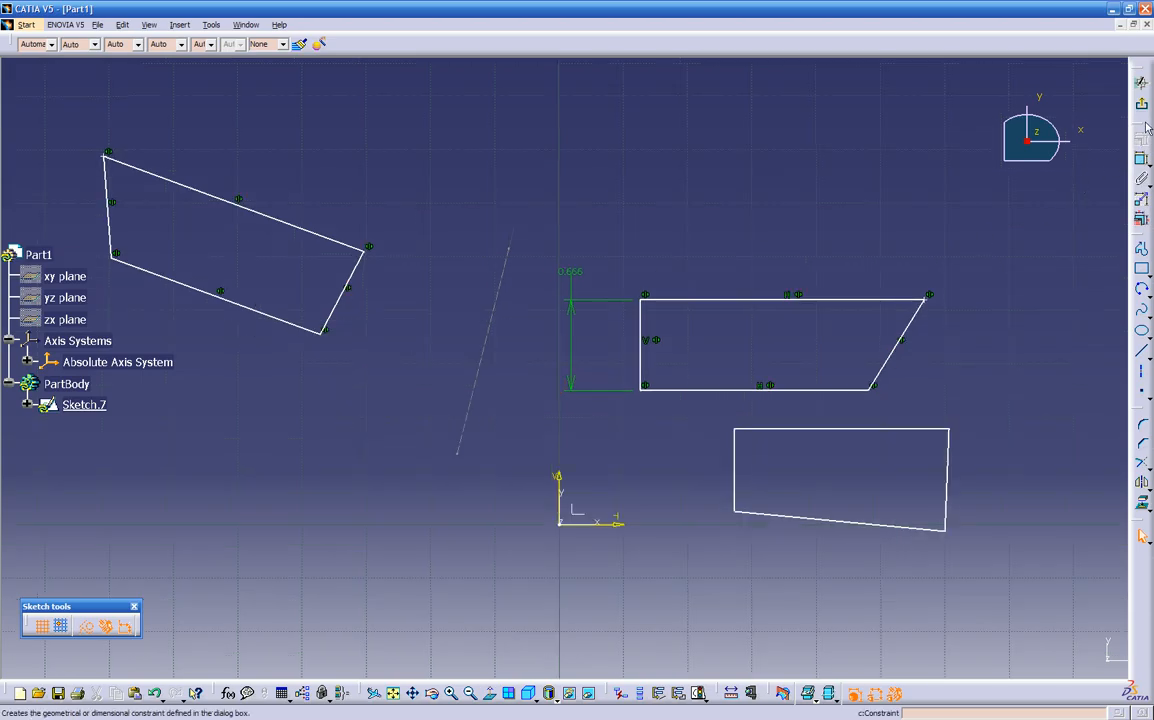
# Leave the sketch to check it in 3D, reopen it, and convert the slanted mirror line to a standard element.
pyautogui.click(1141, 82)
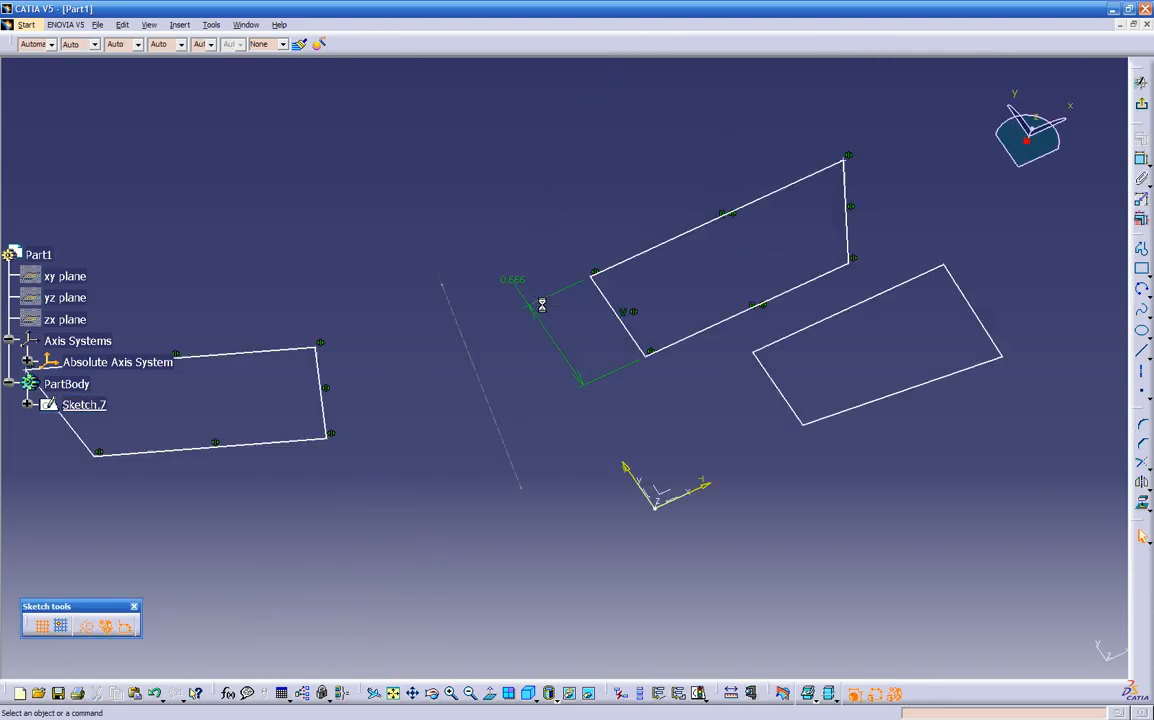
pyautogui.doubleClick(490, 316)
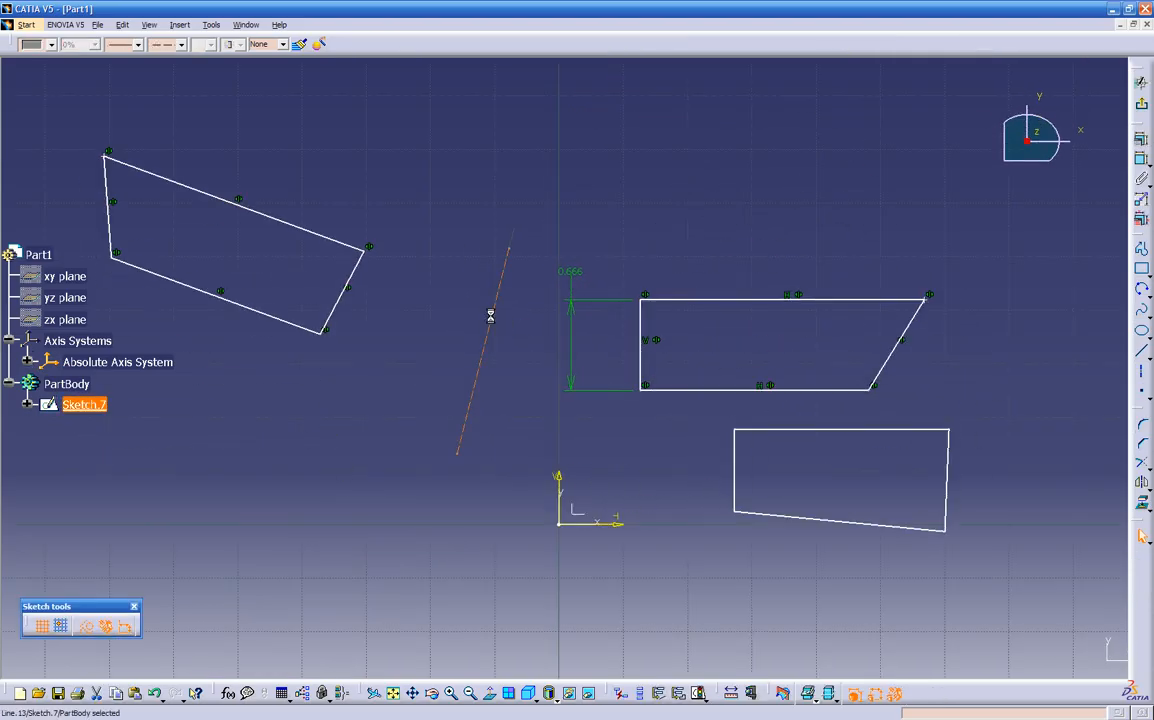
pyautogui.click(84, 626)
pyautogui.click(417, 515)
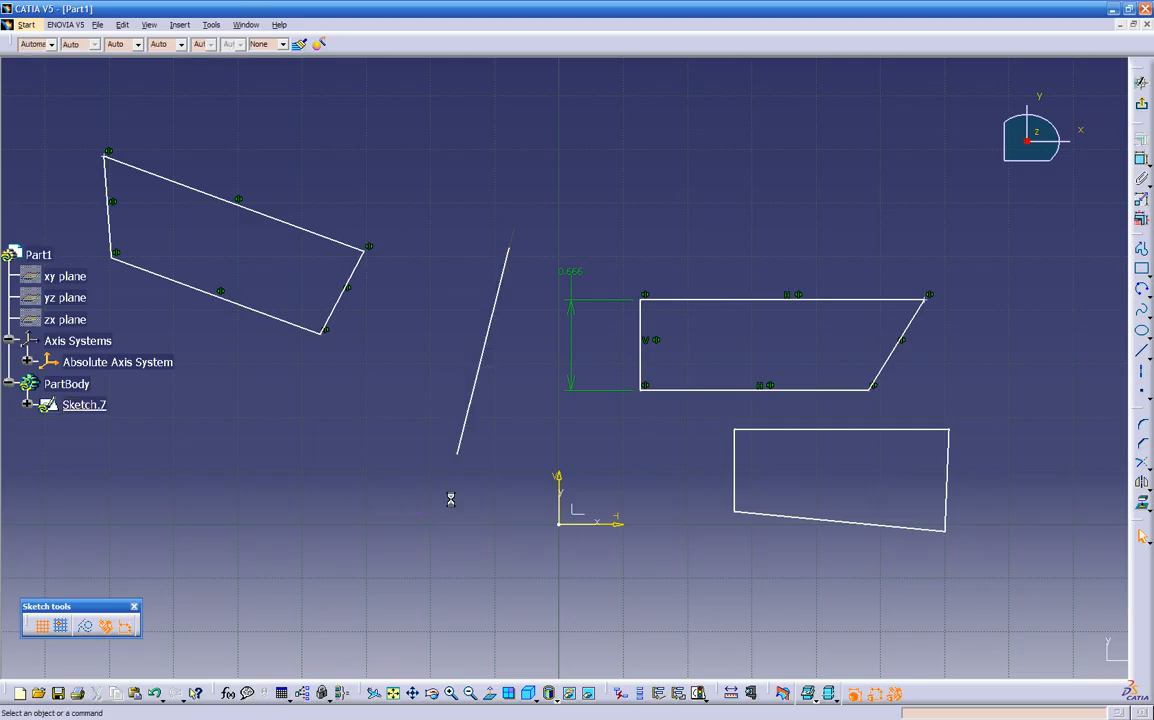
# Exit the sketch and try to pad it with the standard mirror line included, declining the ambiguous profile and cancelling the Pad.
pyautogui.click(1141, 104)
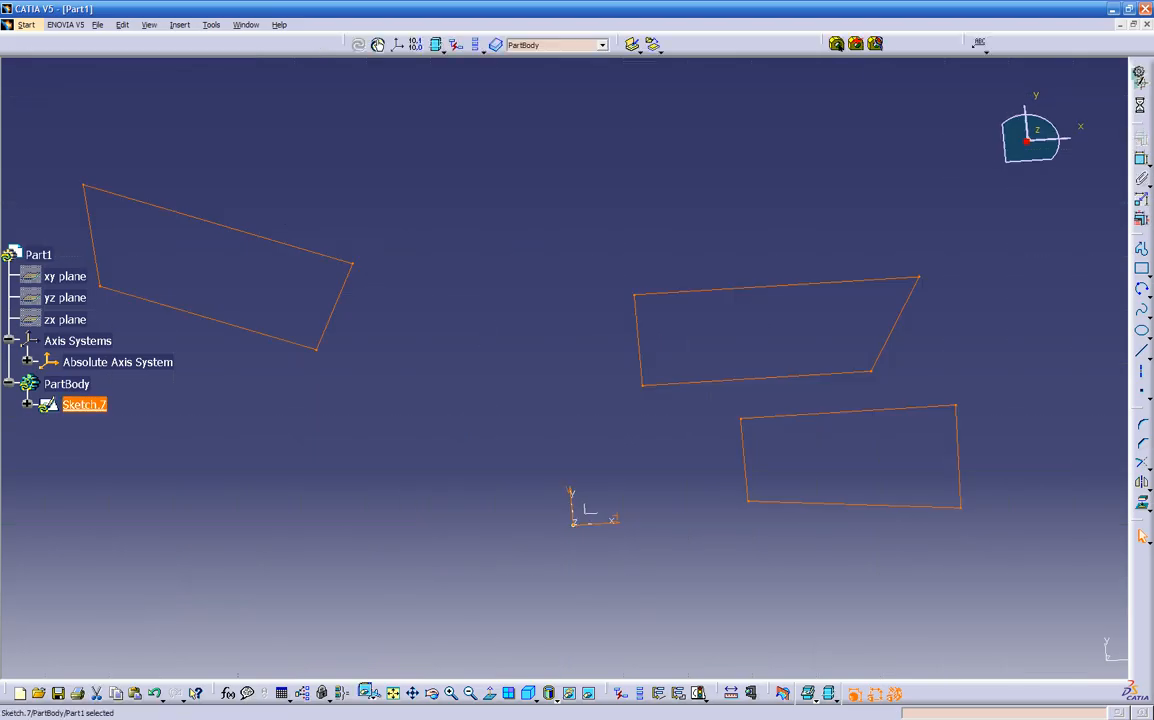
pyautogui.moveTo(537, 531)
pyautogui.mouseDown(button='middle')
pyautogui.moveTo(528, 479)
pyautogui.moveTo(685, 495)
pyautogui.moveTo(580, 536)
pyautogui.moveTo(597, 447)
pyautogui.mouseUp(button='middle')
pyautogui.click(1141, 182)
pyautogui.click(717, 273)
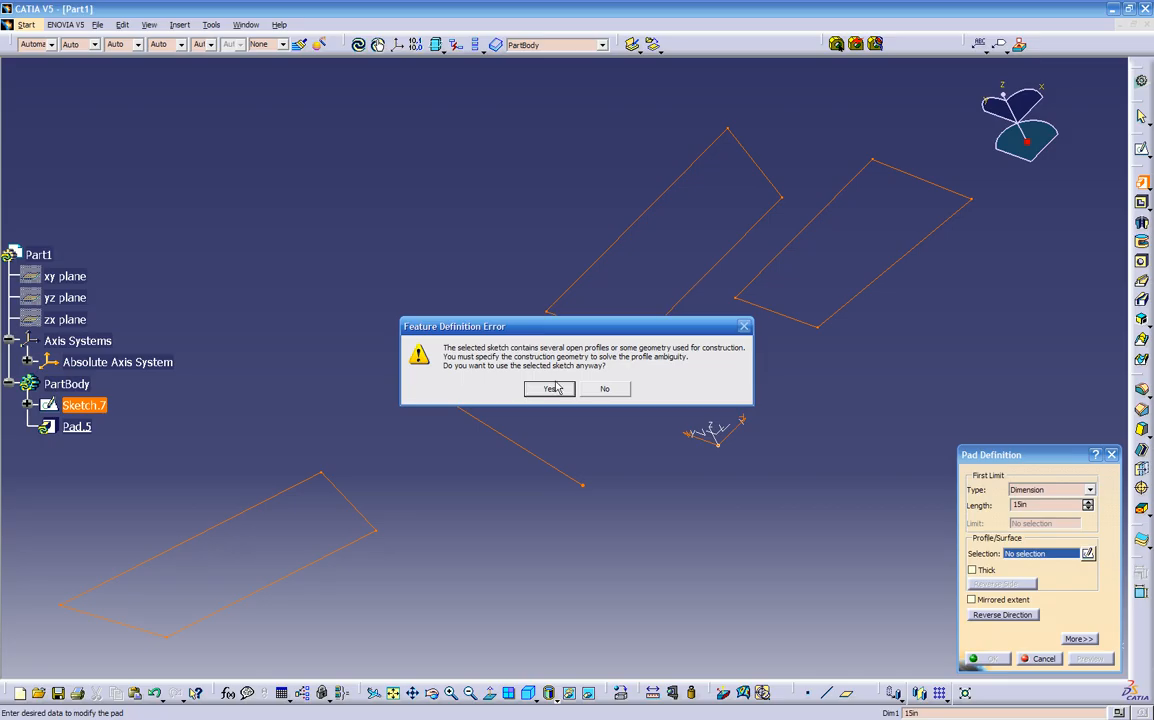
pyautogui.moveTo(564, 333); pyautogui.dragTo(639, 505)
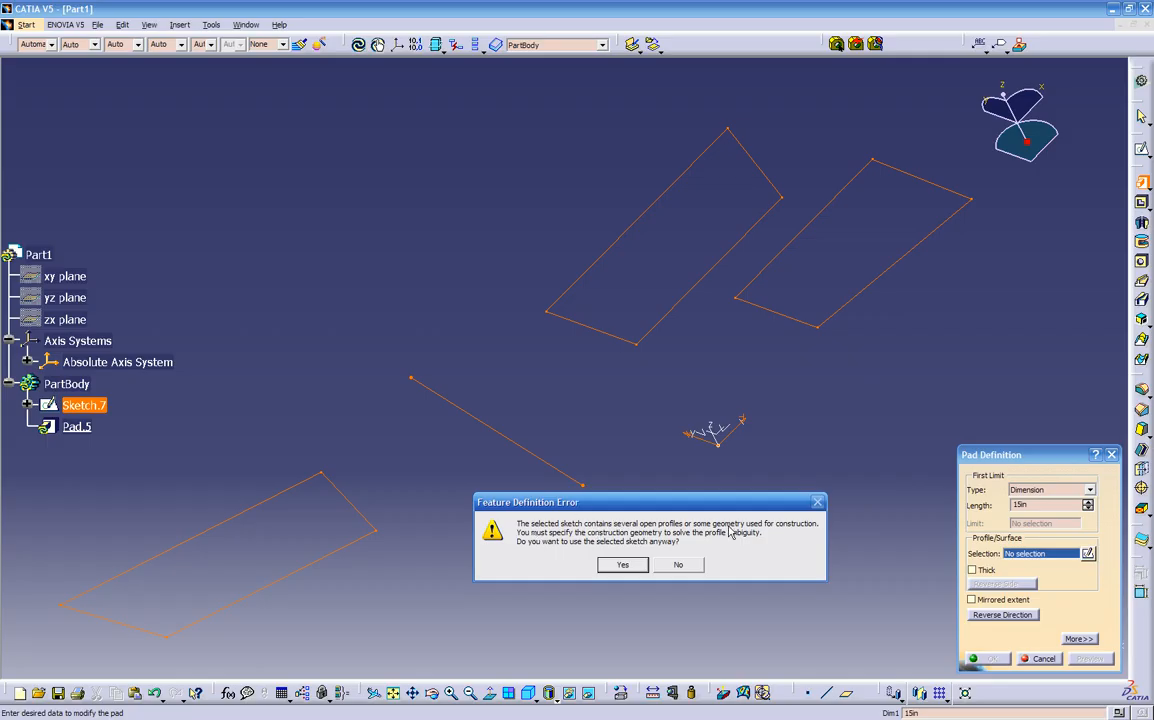
pyautogui.click(667, 566)
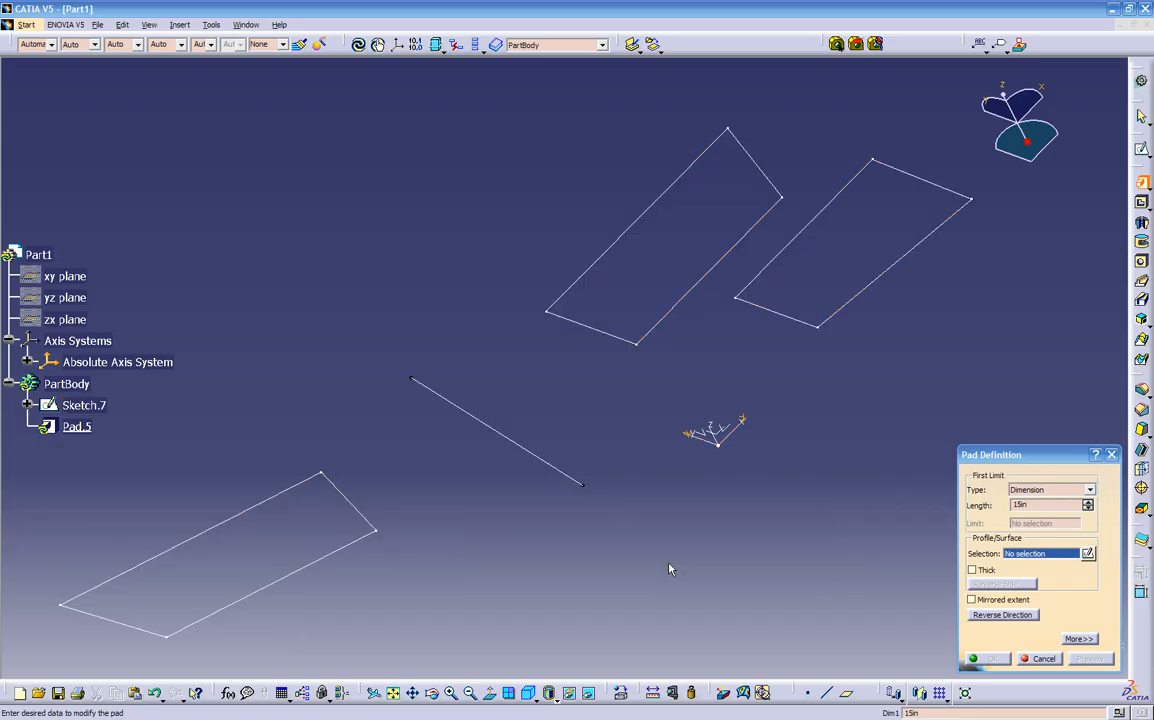
pyautogui.click(1043, 659)
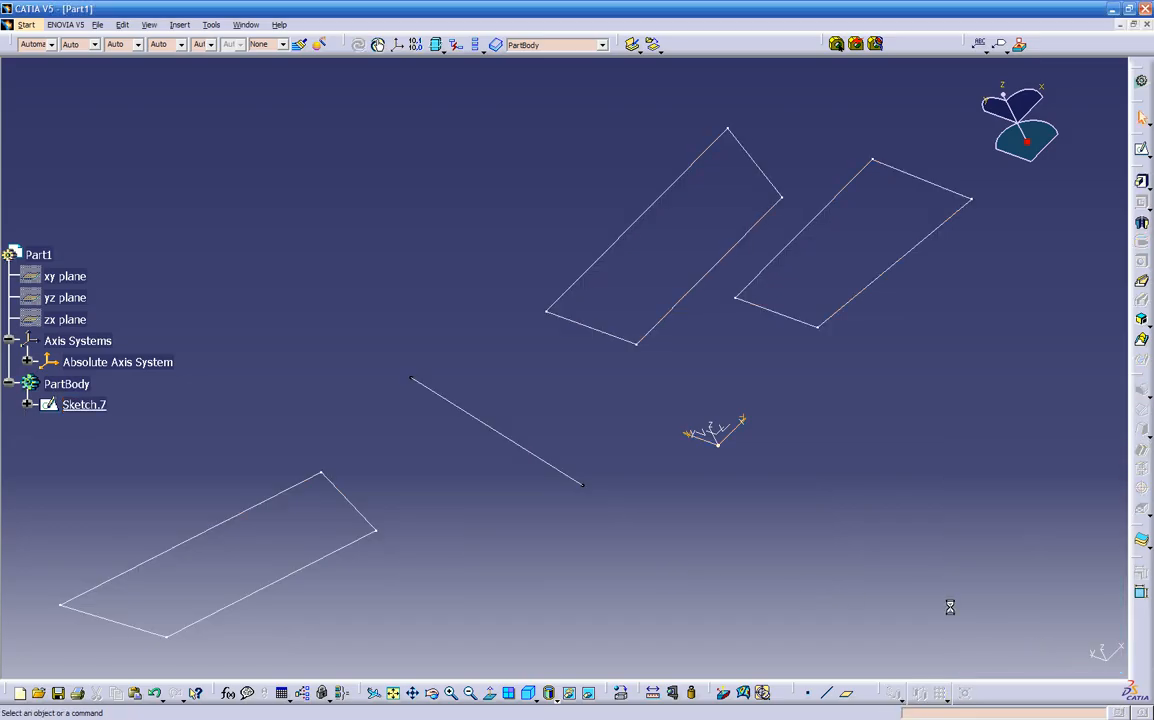
# Reopen the sketch and convert the slanted mirror line back to a construction element.
pyautogui.doubleClick(567, 473)
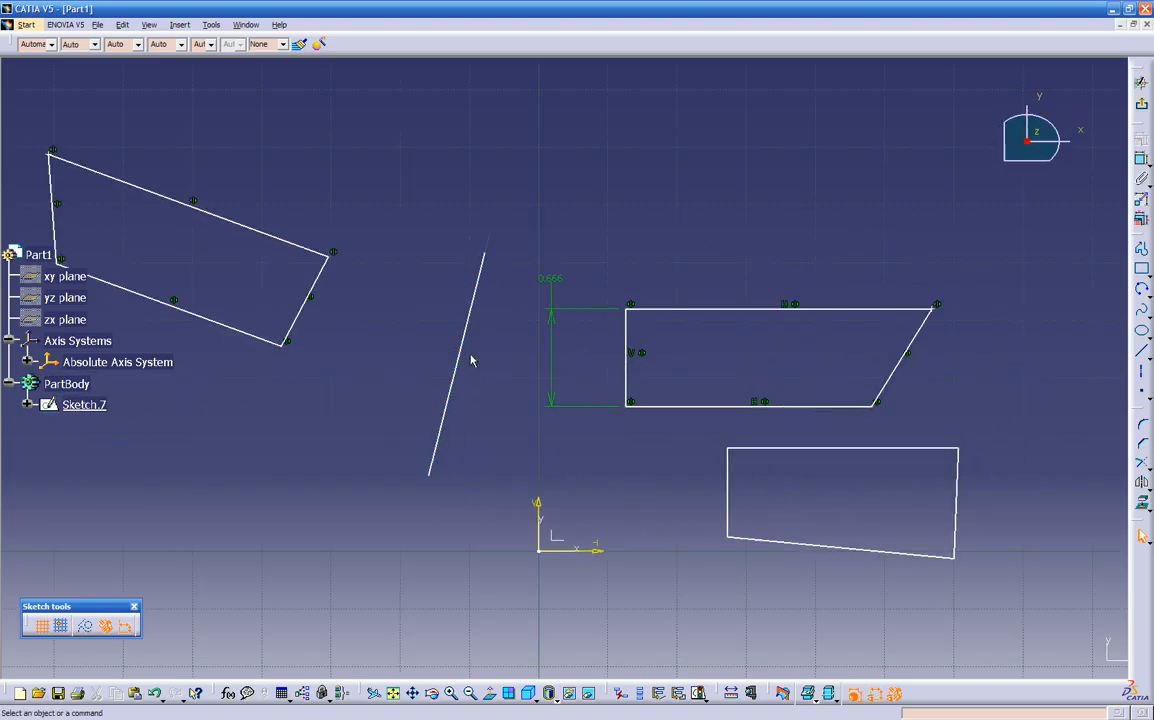
pyautogui.click(472, 310)
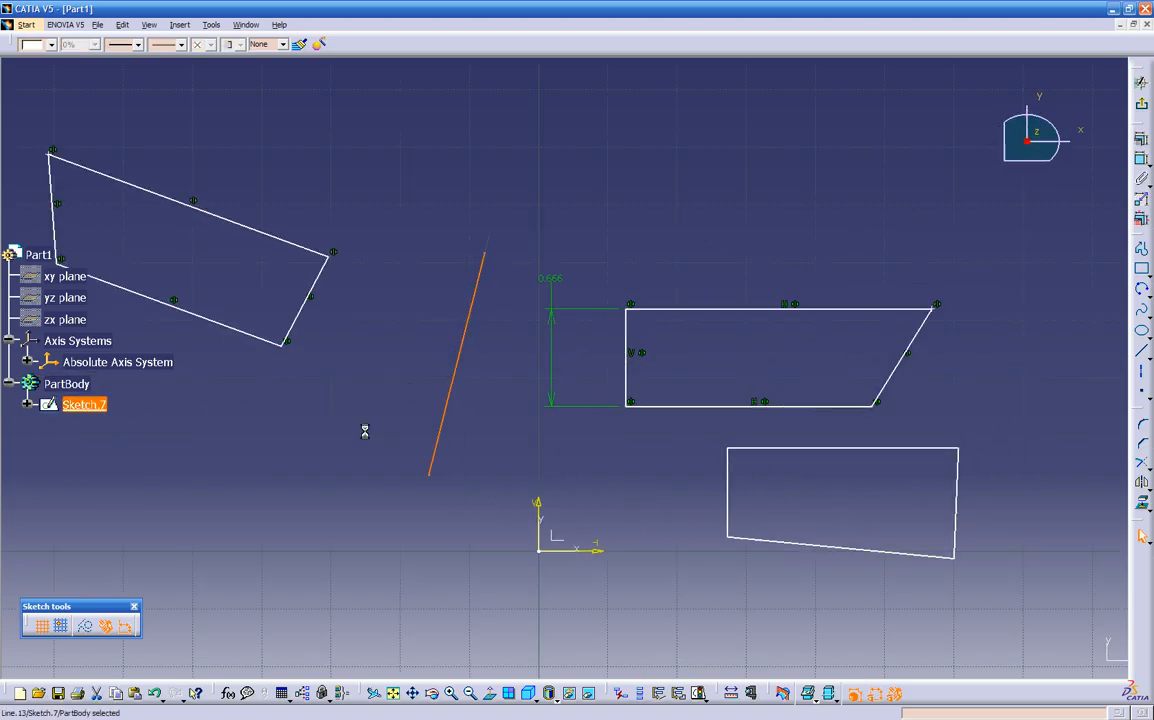
pyautogui.click(87, 626)
pyautogui.click(796, 338)
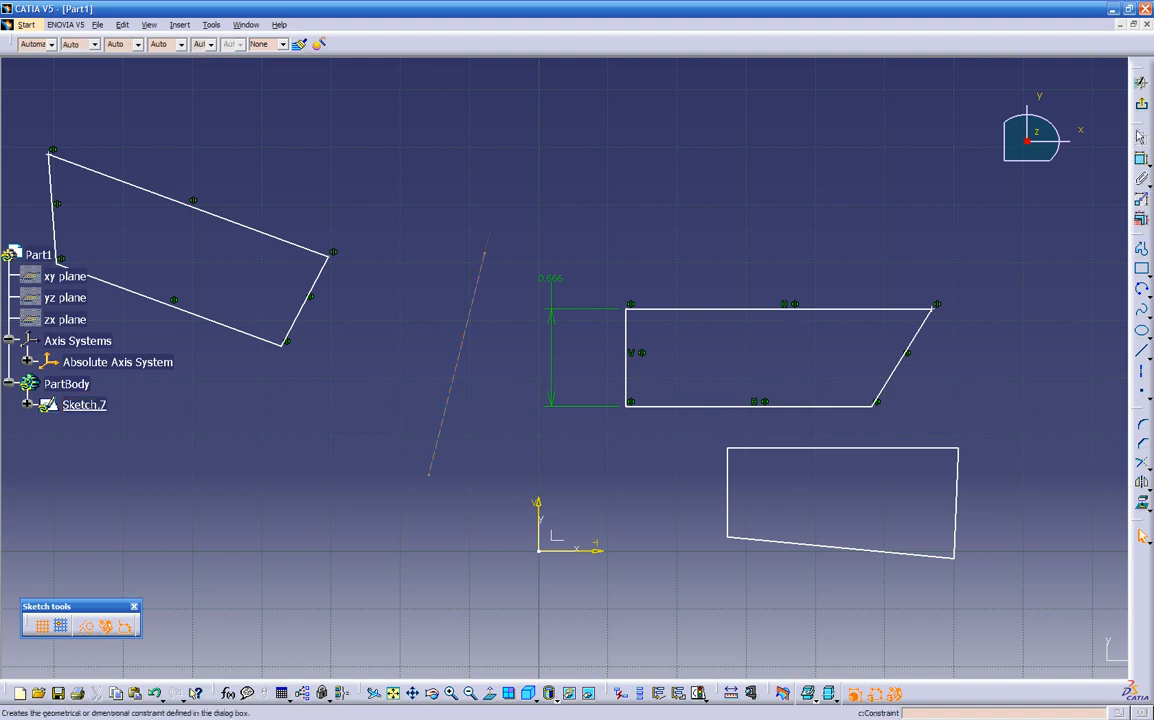
# Exit the sketch, preview a 1 in Pad of its three closed profiles, cancel the Pad, and reopen the sketch.
pyautogui.click(1139, 105)
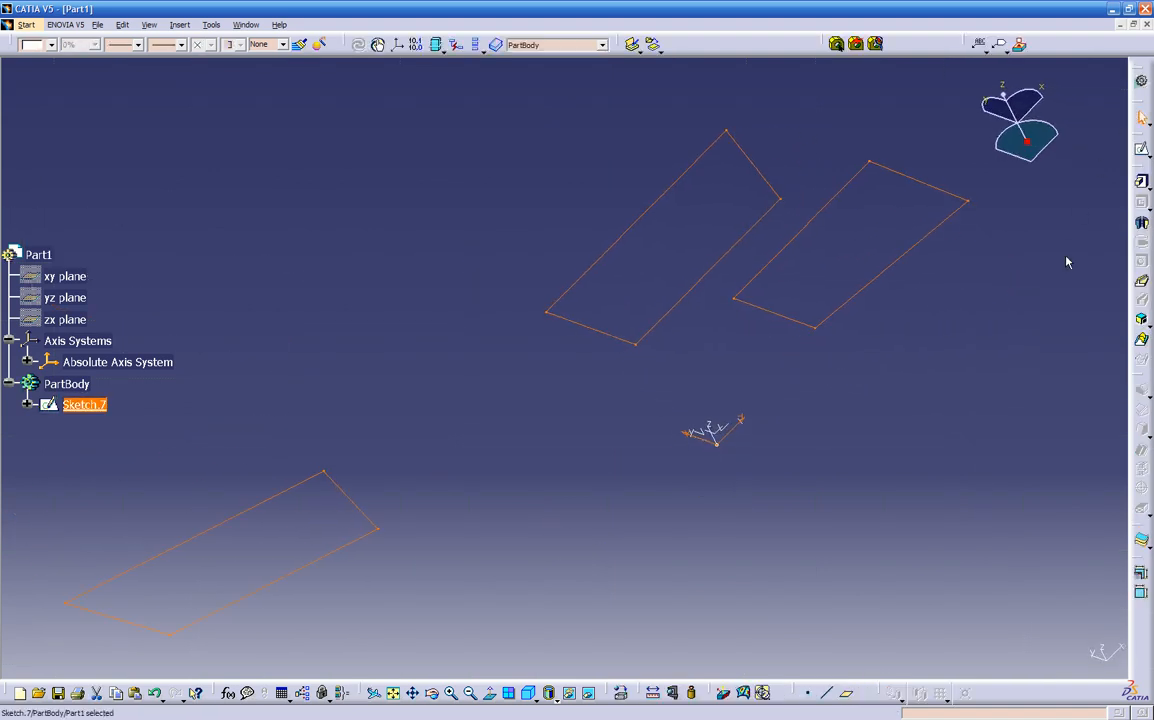
pyautogui.click(1141, 181)
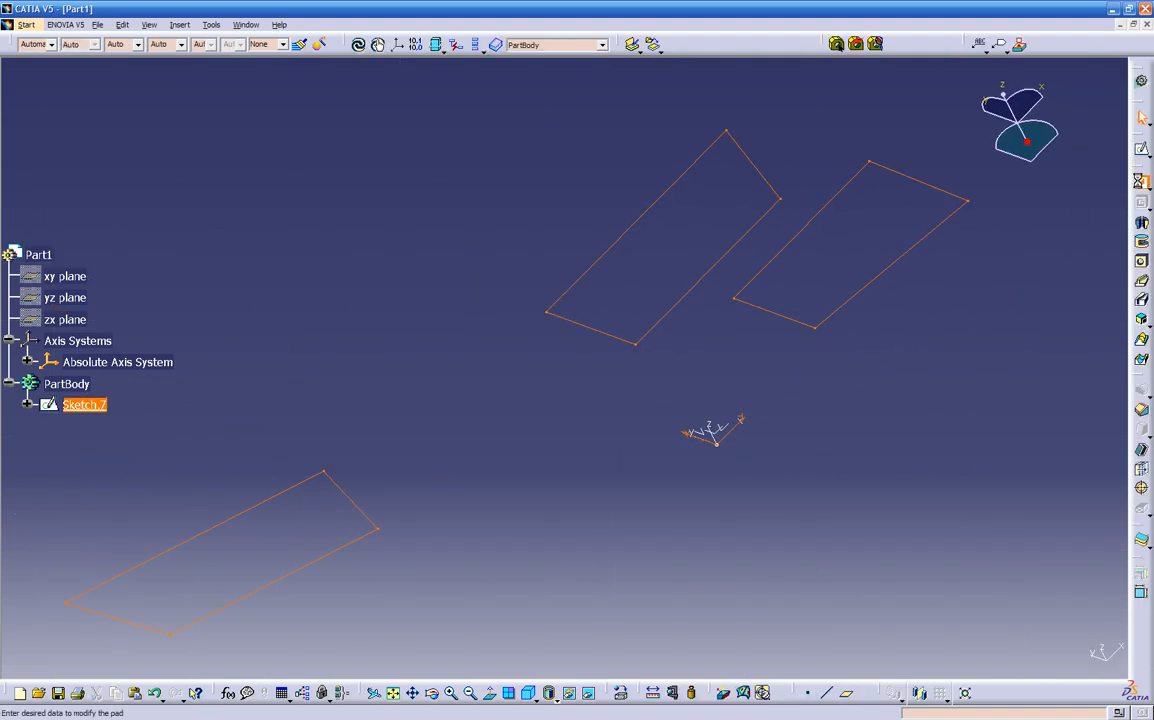
pyautogui.keyDown('ctrl'); pyautogui.moveTo(801, 380); pyautogui.dragTo(761, 471, button='middle'); pyautogui.keyUp('ctrl')
pyautogui.doubleClick(1040, 504)
pyautogui.write('1')
pyautogui.press('Return')
pyautogui.moveTo(540, 500); pyautogui.dragTo(464, 340, button='middle')
pyautogui.moveTo(626, 422); pyautogui.dragTo(519, 449, button='middle')
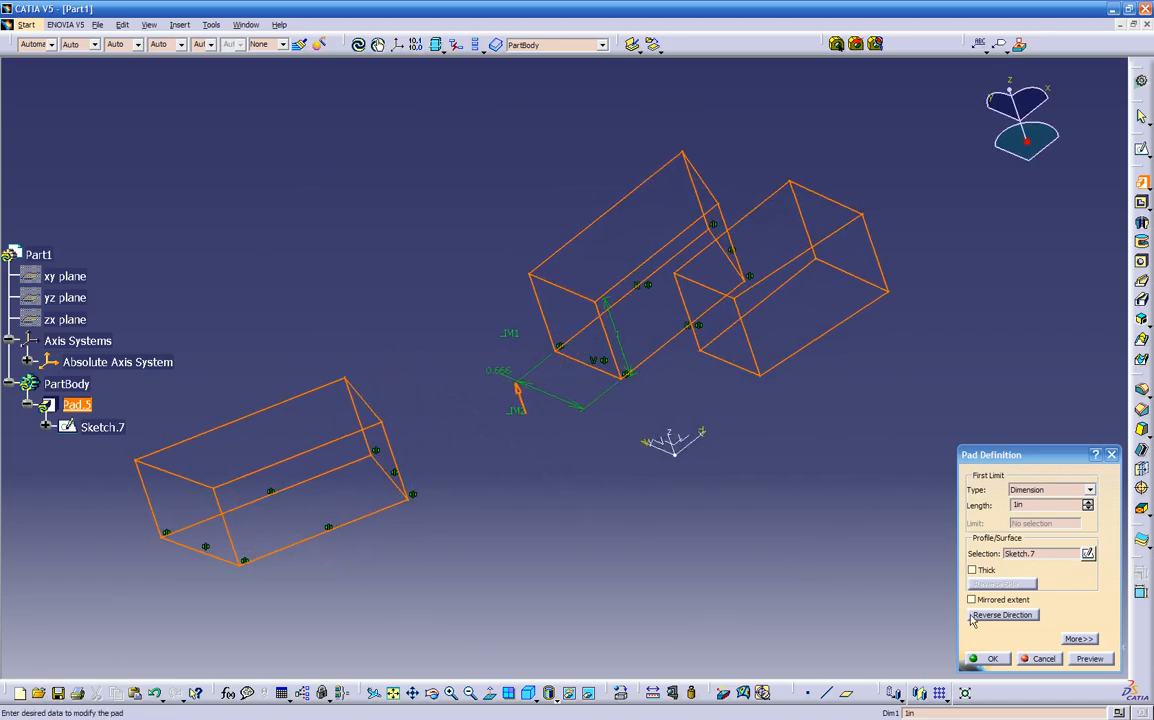
pyautogui.click(1043, 659)
pyautogui.doubleClick(639, 364)
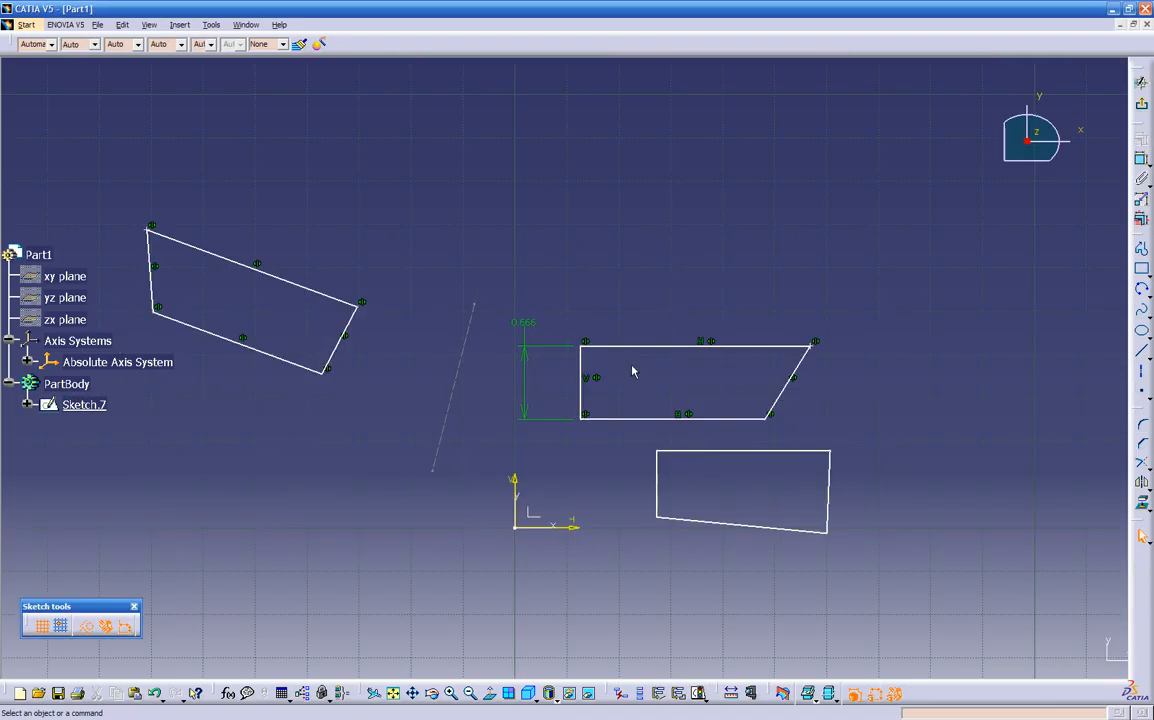
# Delete all sketch geometry: the two mirrored profiles with their construction mirror line, and the separate four-sided profile.
pyautogui.moveTo(135, 221)
pyautogui.mouseDown()
pyautogui.moveTo(891, 448)
pyautogui.moveTo(912, 442)
pyautogui.mouseUp()
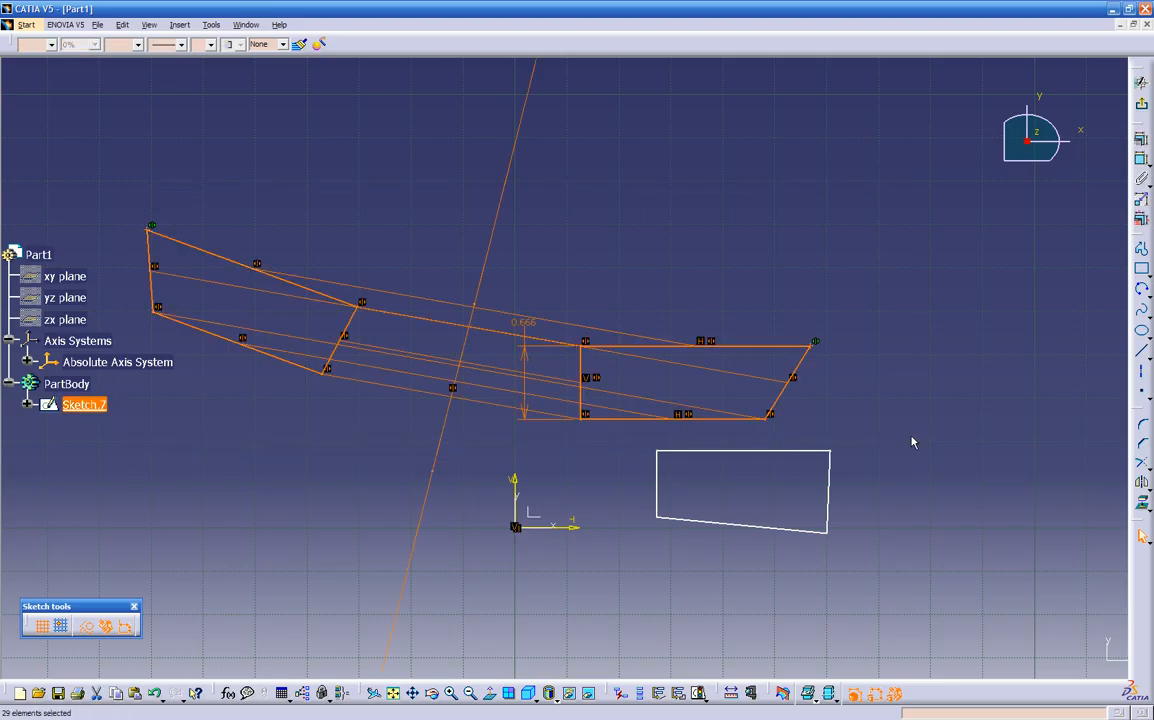
pyautogui.press('Delete')
pyautogui.moveTo(595, 405); pyautogui.dragTo(916, 591)
pyautogui.press('Delete')
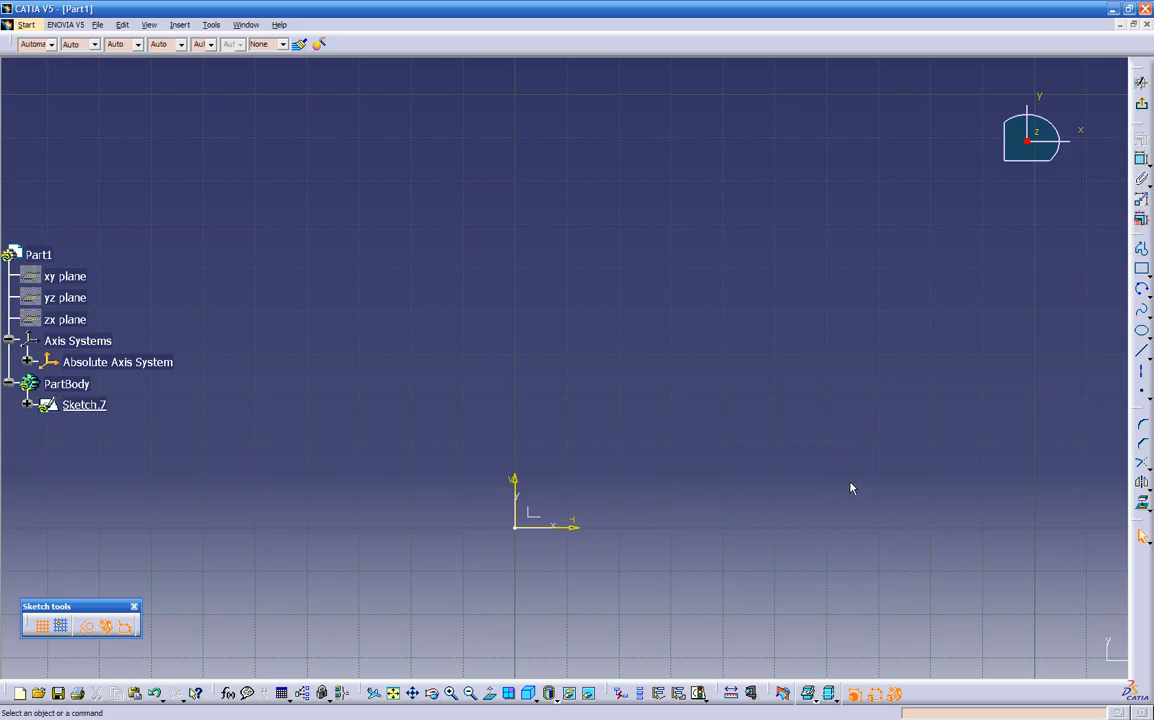
# Draw a large rectangle above and to the right of the origin and convert its four sides to standard elements.
pyautogui.click(1141, 268)
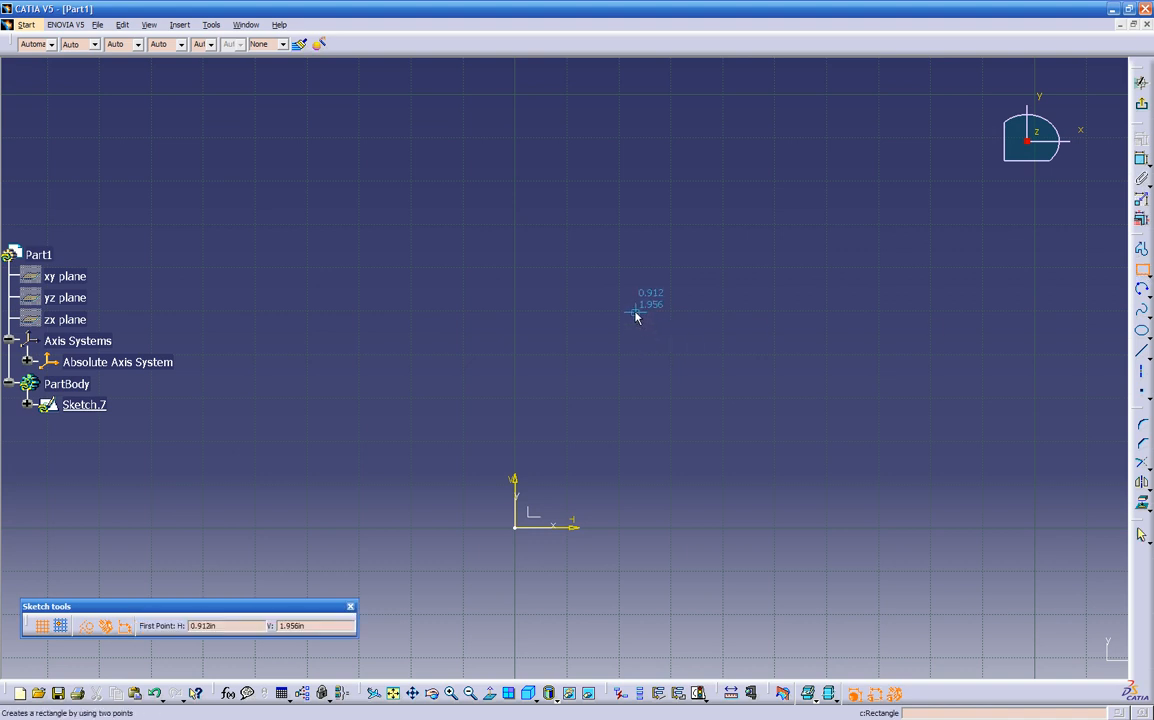
pyautogui.click(600, 291)
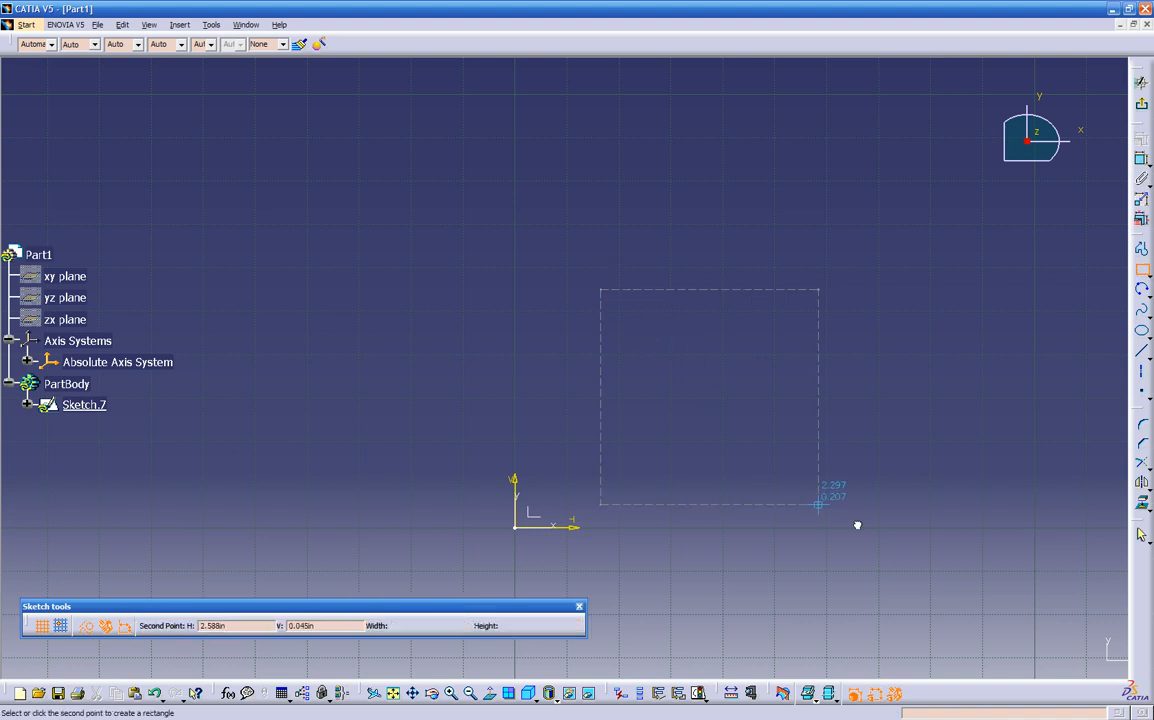
pyautogui.click(977, 518)
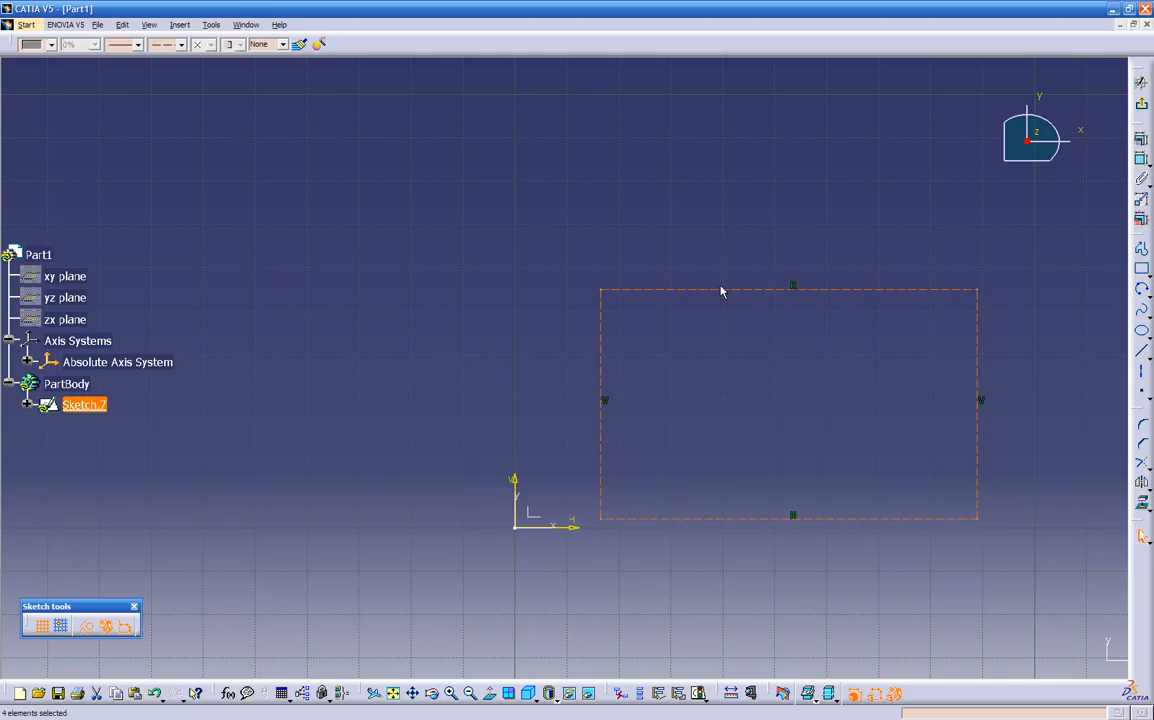
pyautogui.click(85, 627)
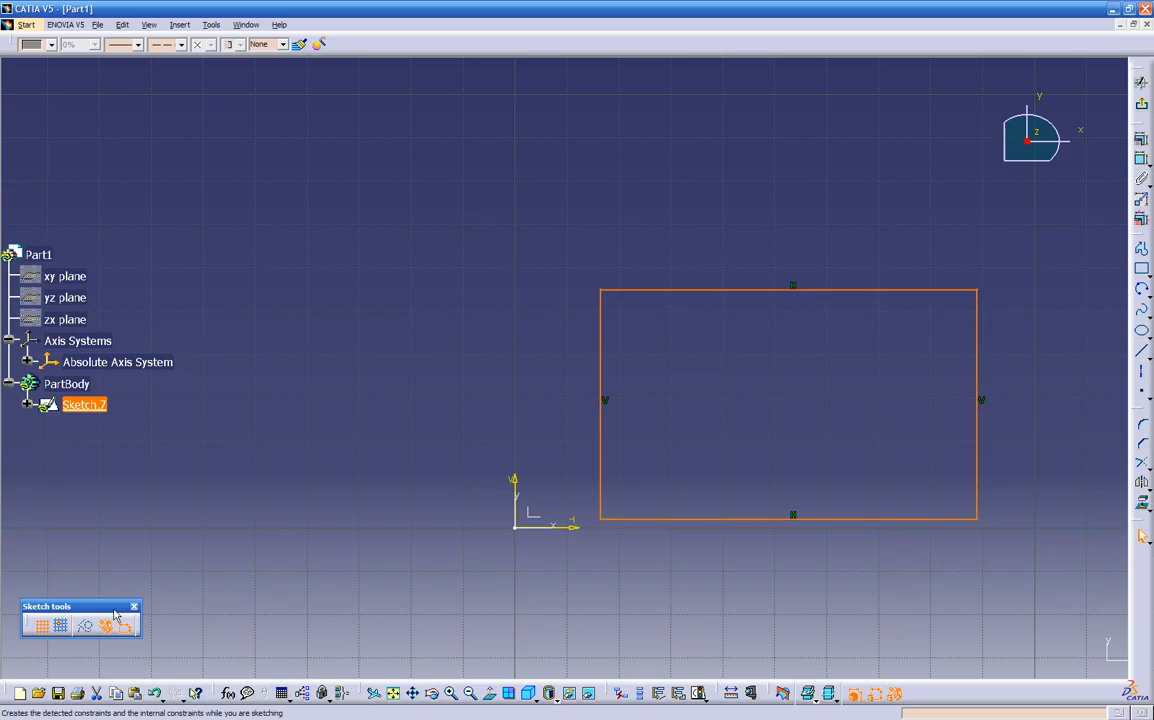
pyautogui.click(414, 372)
pyautogui.moveTo(461, 378); pyautogui.dragTo(350, 373, button='middle')
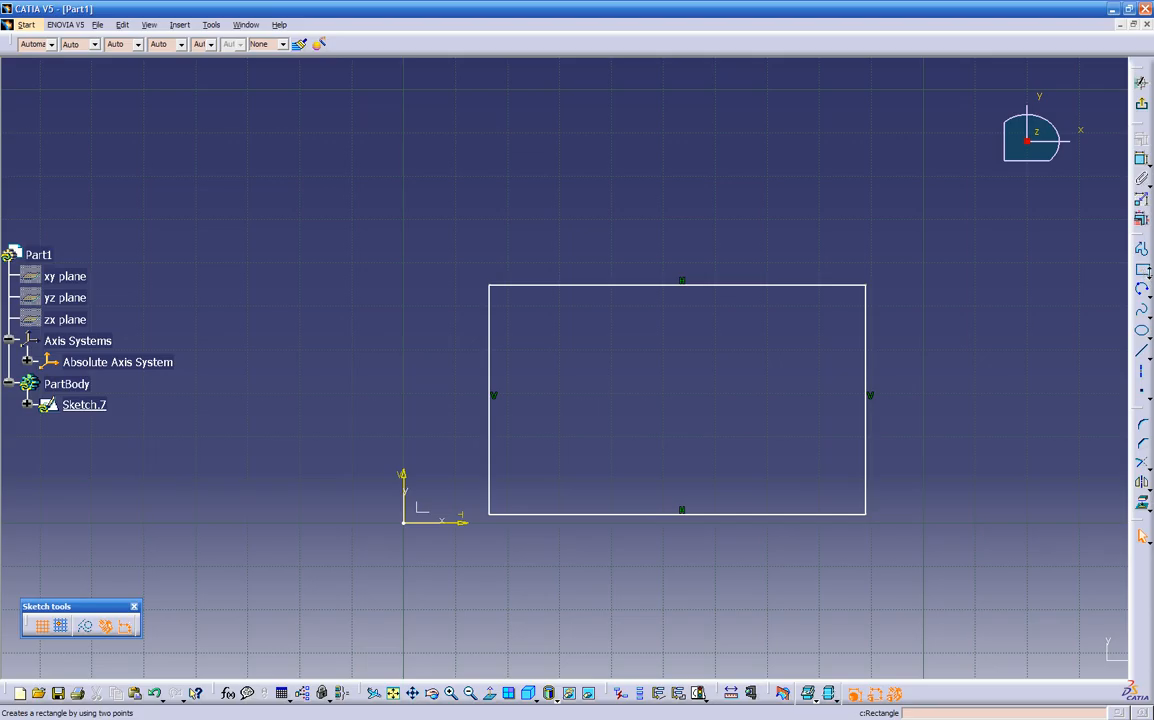
# Draw a horizontal elongated hole of about 0.1 in radius inside the rectangle near its upper left corner.
pyautogui.click(1146, 276)
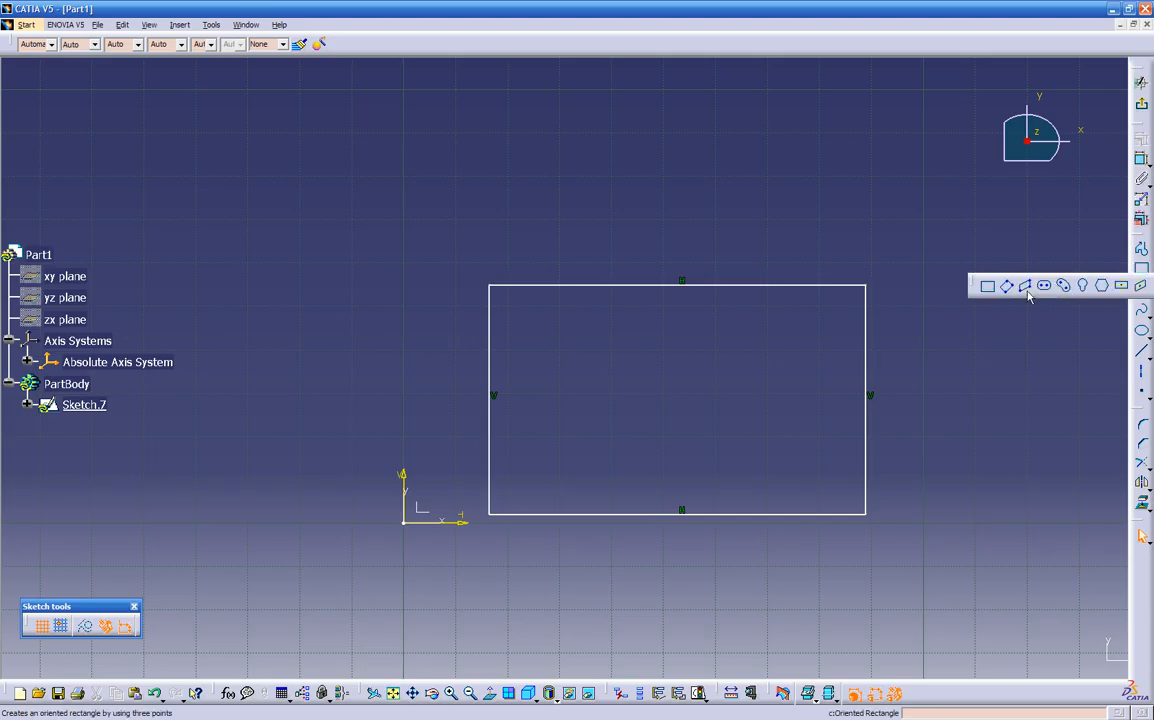
pyautogui.click(1043, 287)
pyautogui.click(533, 322)
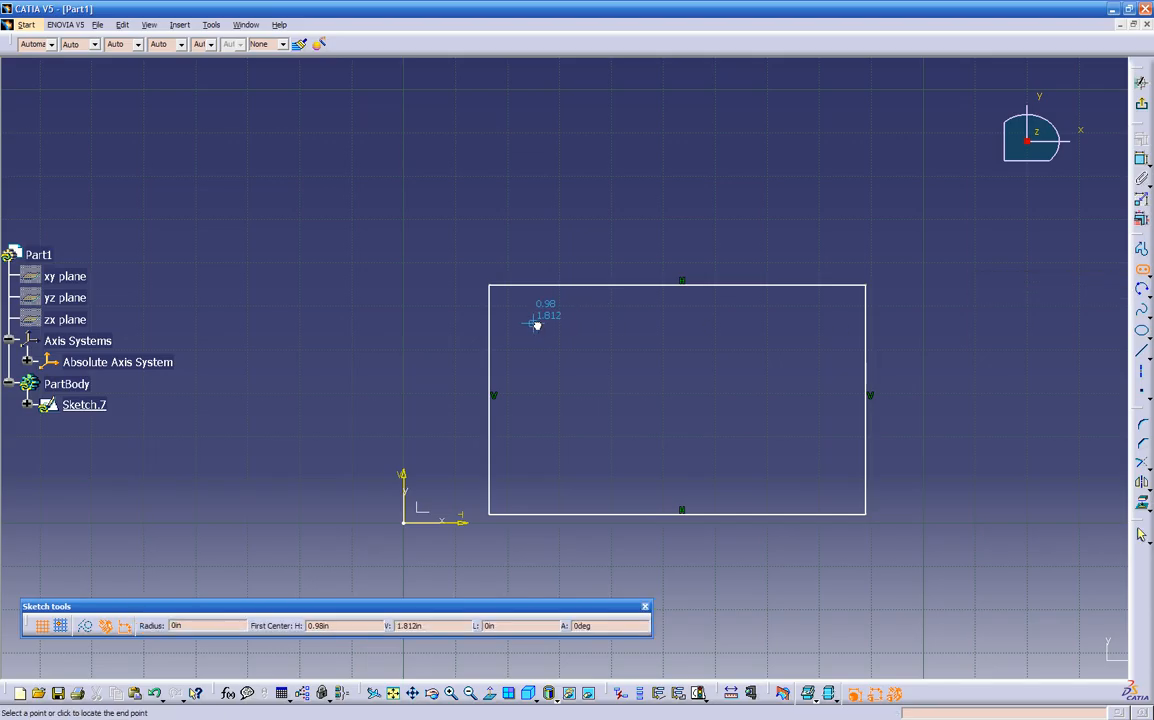
pyautogui.click(595, 324)
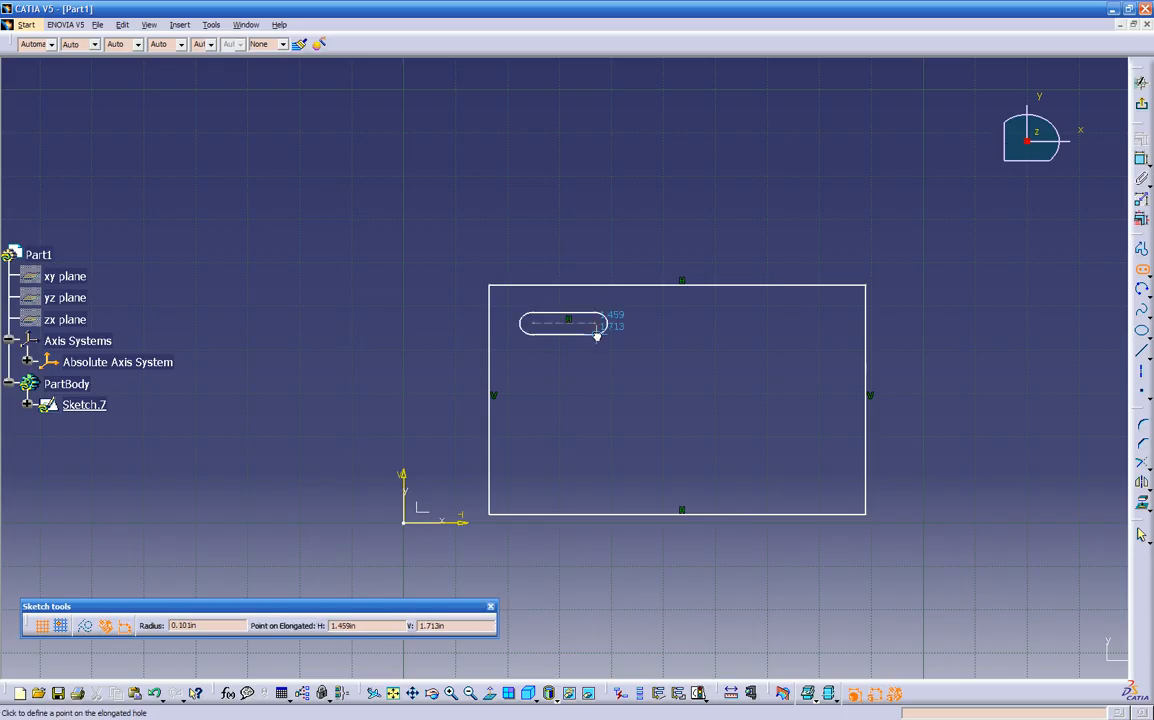
pyautogui.click(593, 335)
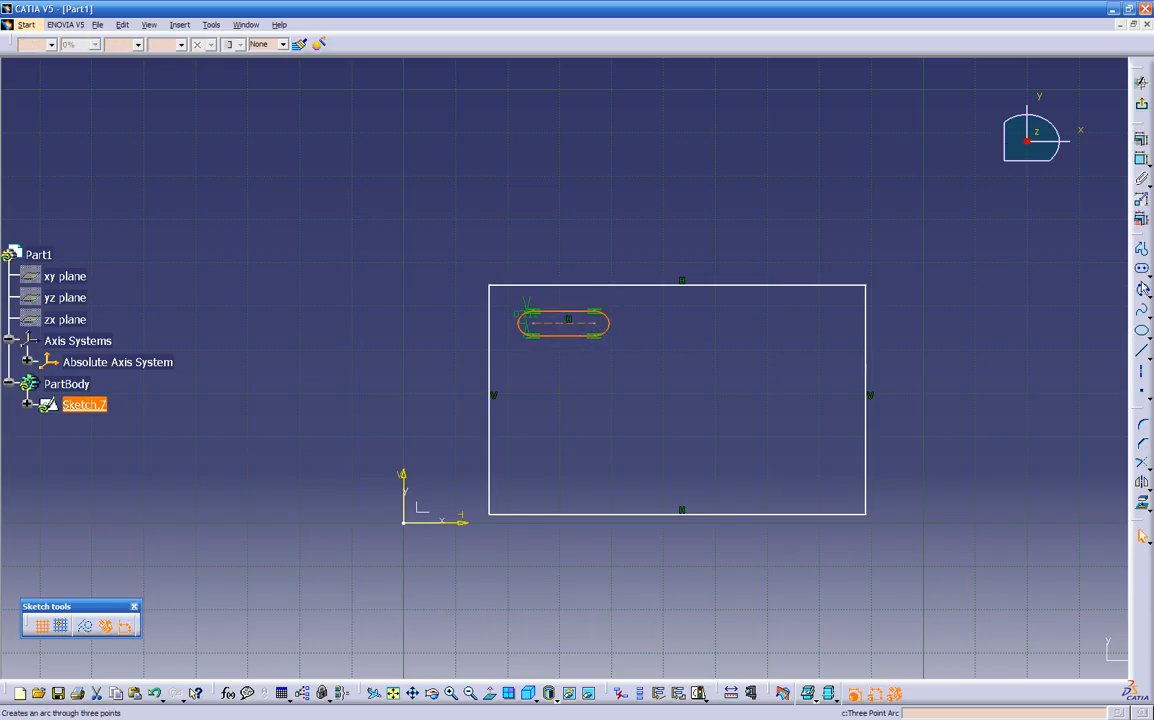
# Draw a cylindrical elongated hole of about 0.14 in radius, curving downward, inside the rectangle below the straight slot.
pyautogui.click(1146, 274)
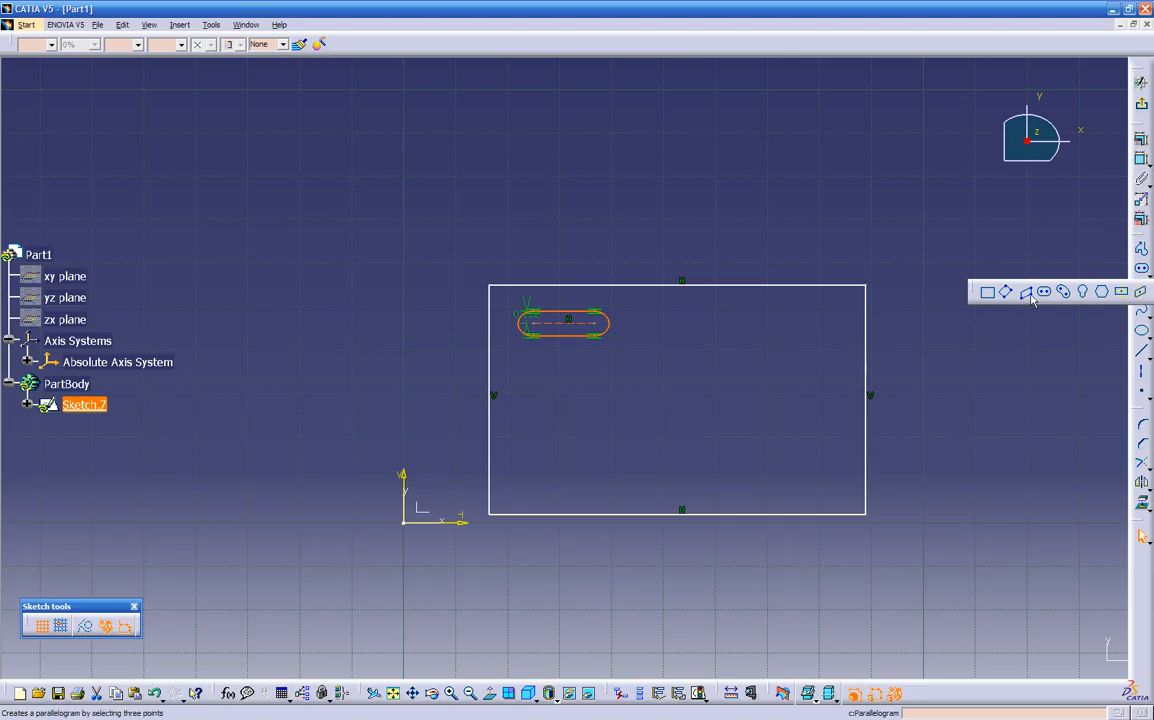
pyautogui.click(1062, 291)
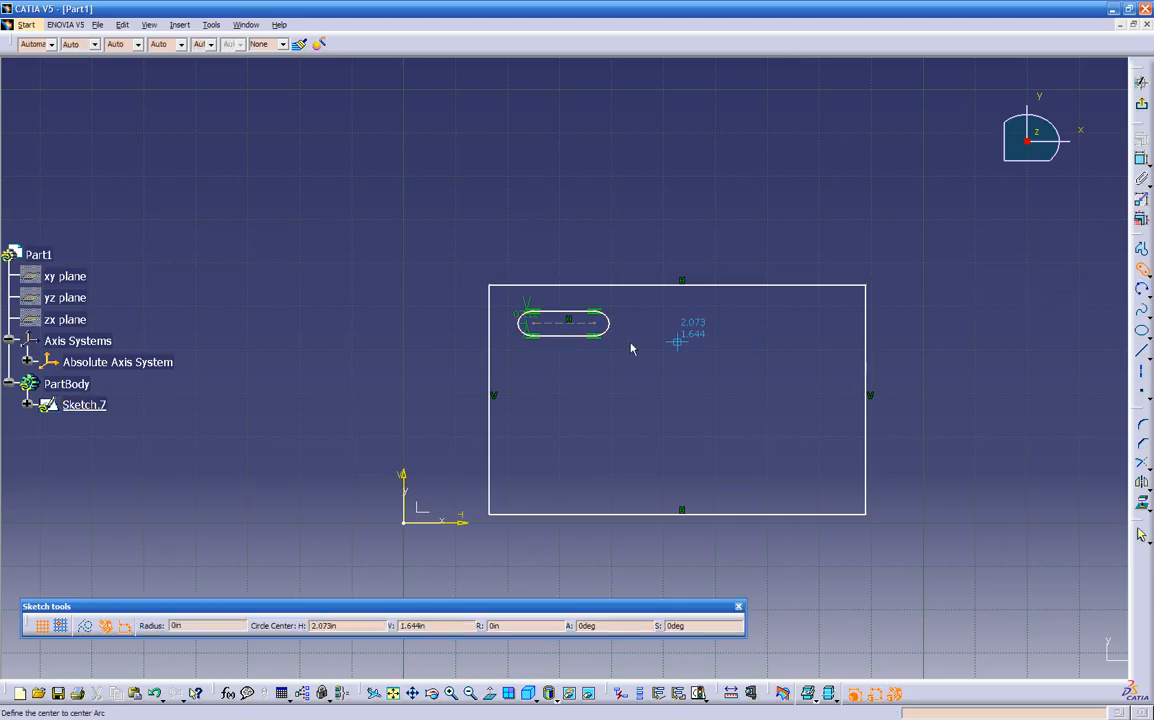
pyautogui.click(538, 379)
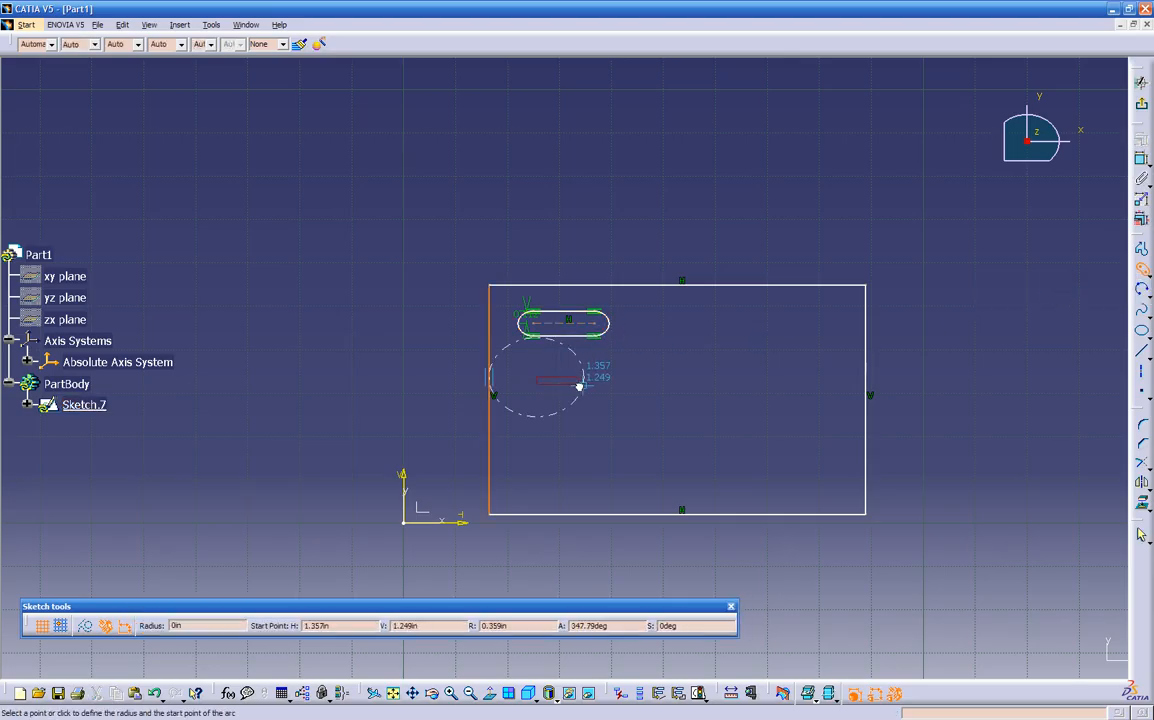
pyautogui.click(561, 385)
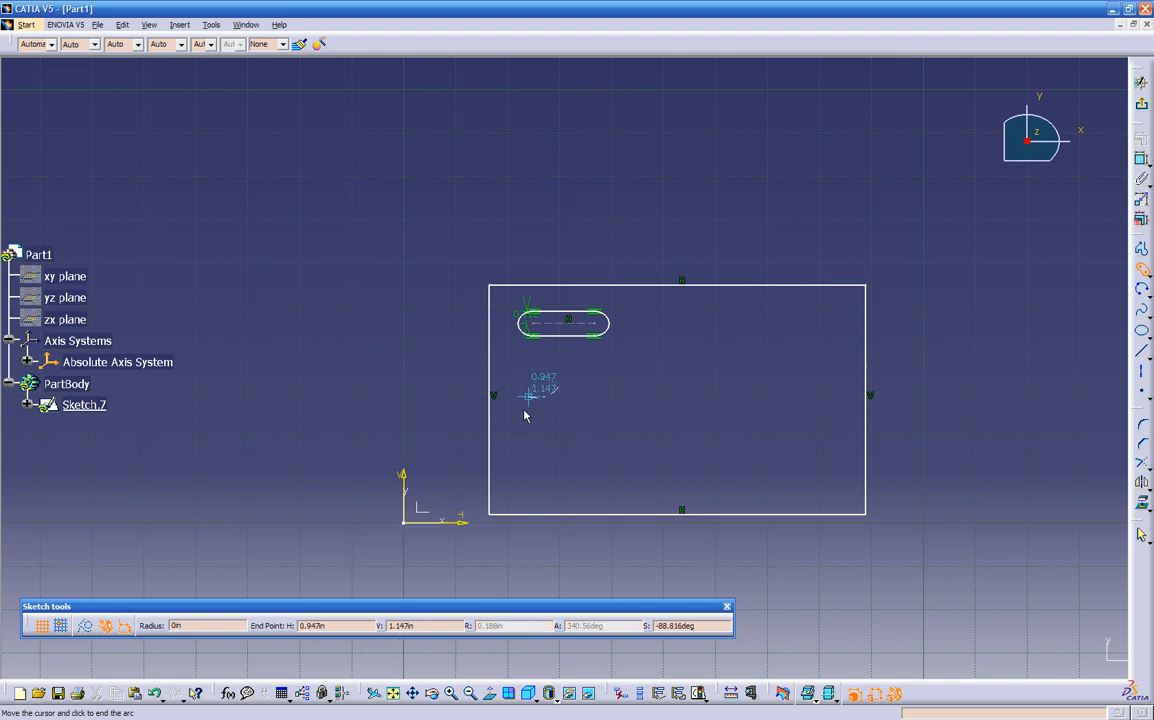
pyautogui.click(516, 379)
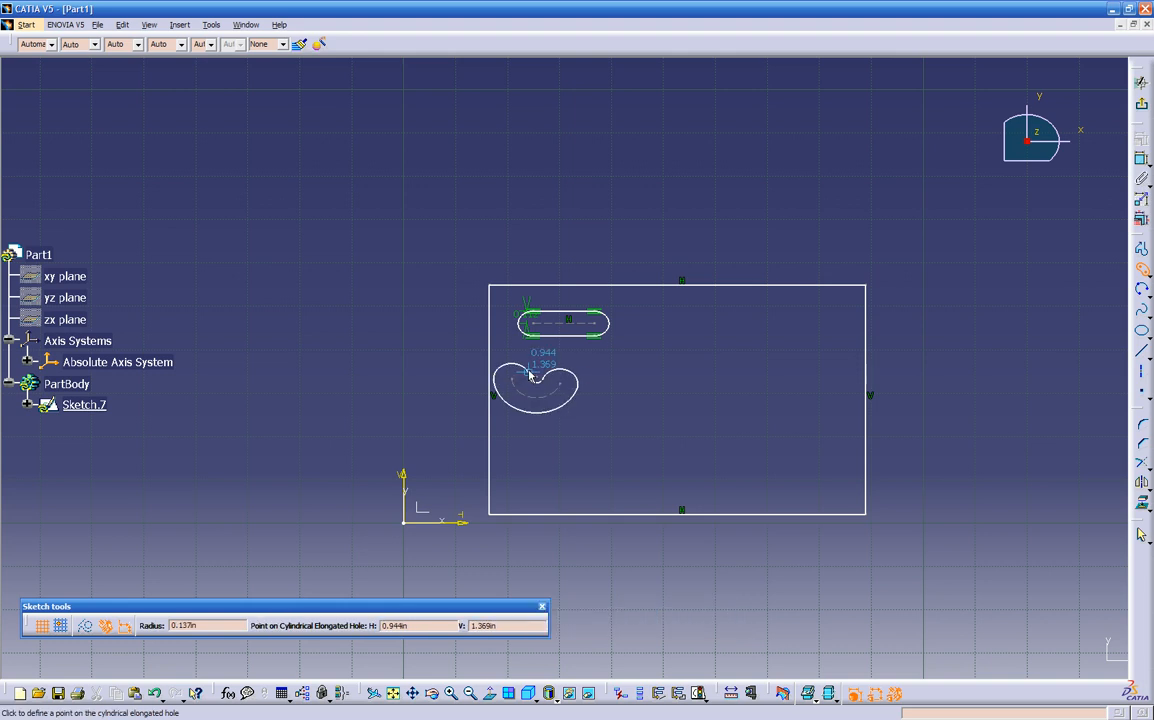
pyautogui.click(530, 378)
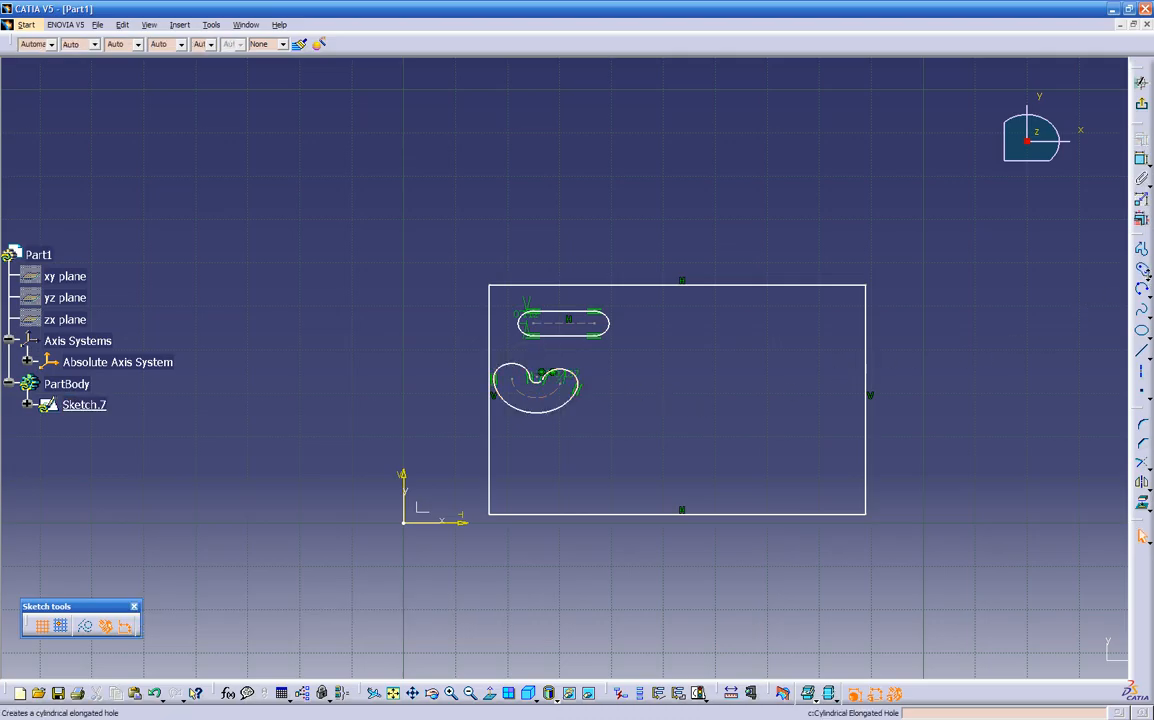
# Draw a slightly tilted hexagon of about 0.39 in dimension inside the rectangle, below and to the right of the curved slot.
pyautogui.click(1146, 272)
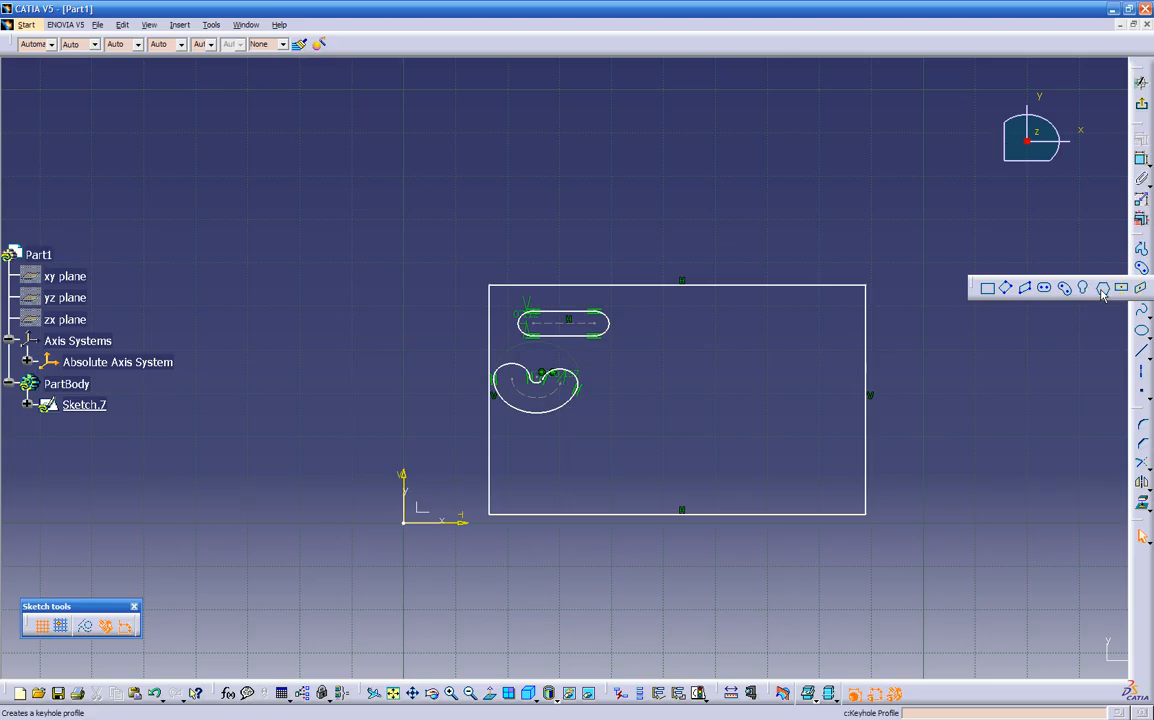
pyautogui.click(1102, 289)
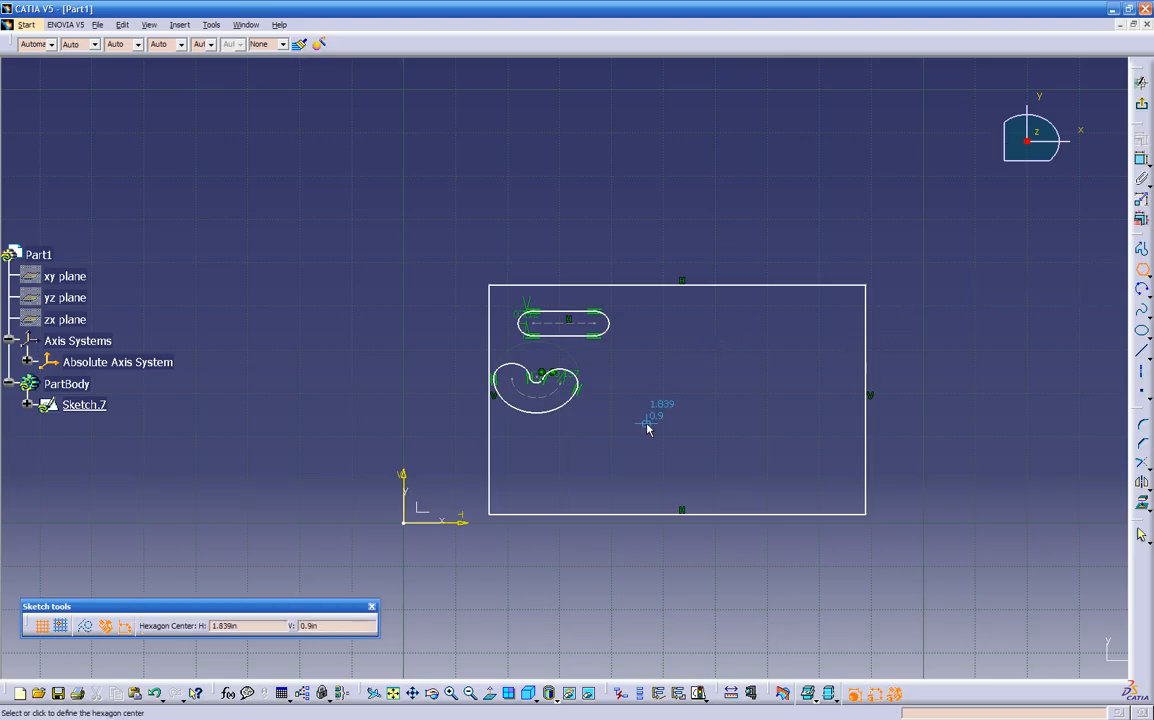
pyautogui.click(601, 442)
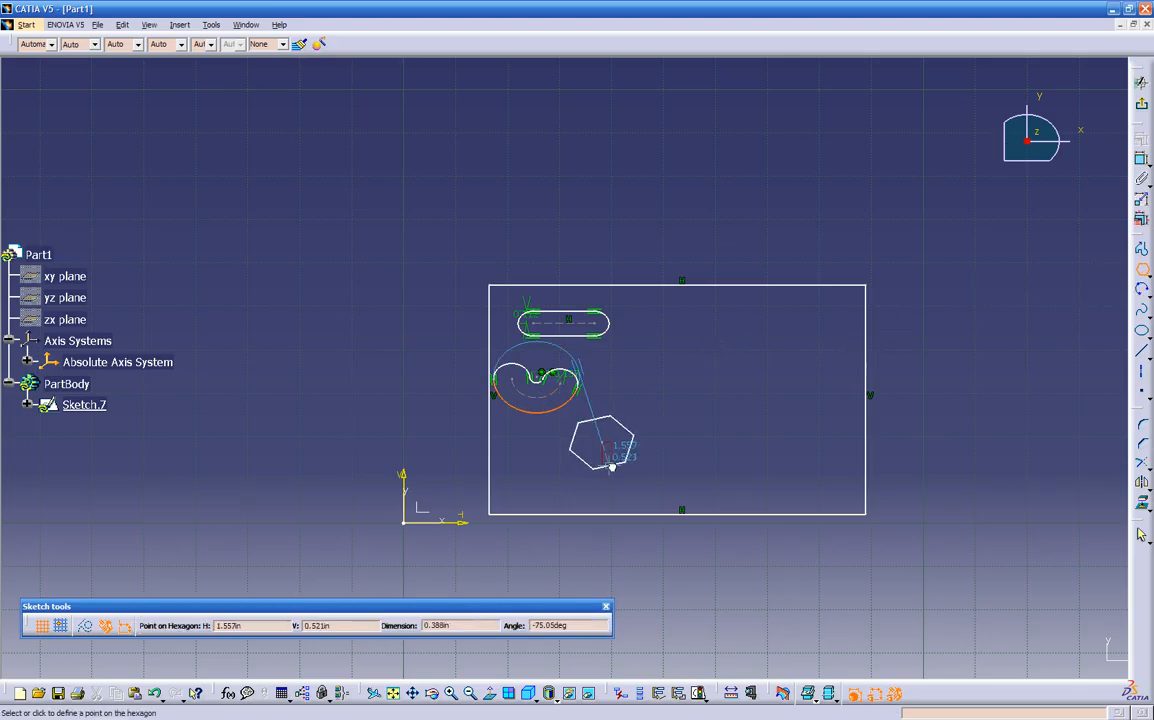
pyautogui.click(606, 468)
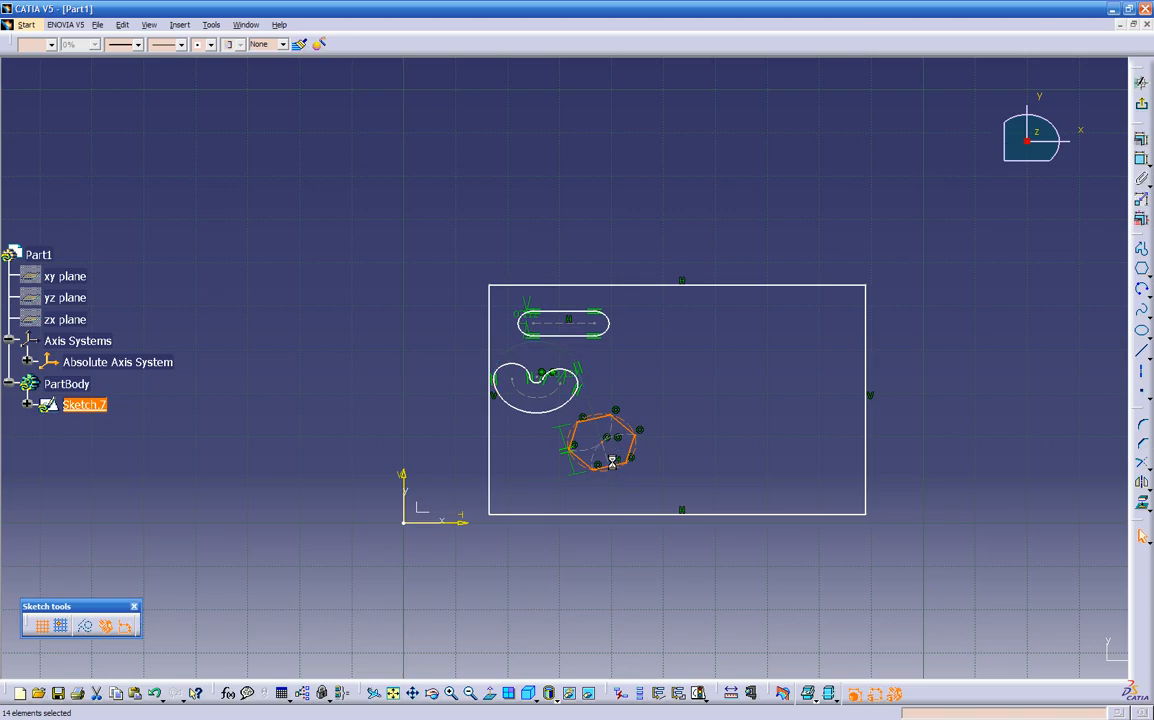
# Draw an ellipse inside the rectangle near the middle of its upper right half, wider than it is tall.
pyautogui.click(1141, 334)
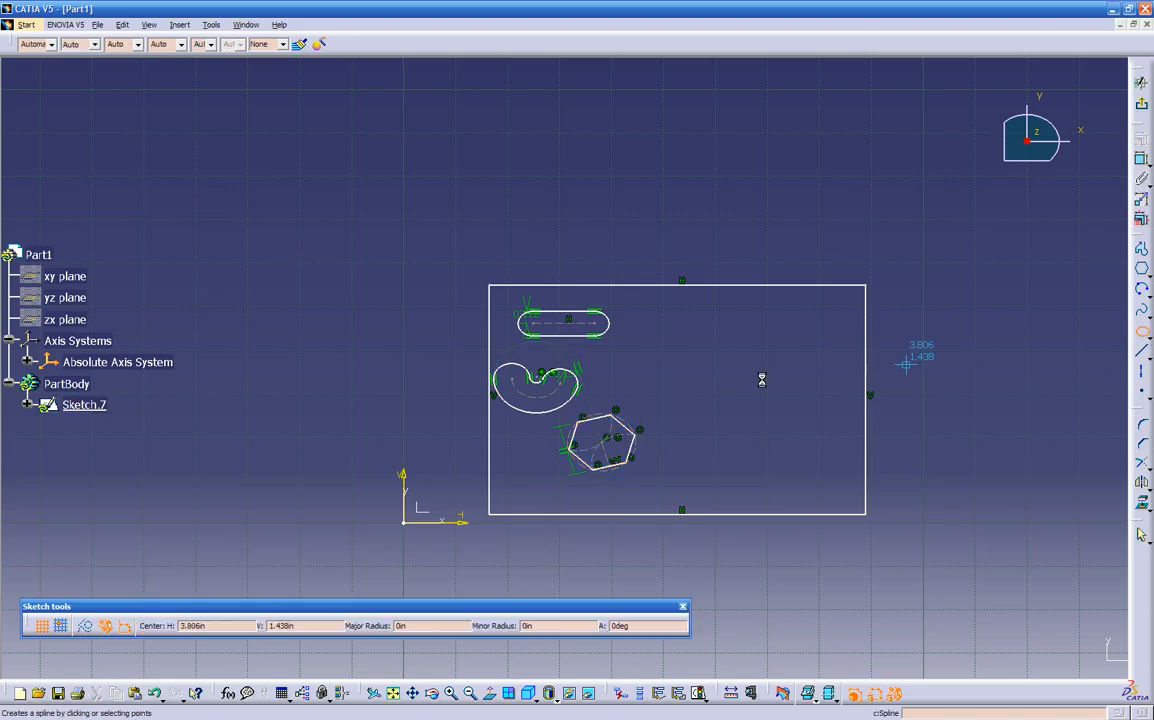
pyautogui.click(731, 337)
pyautogui.click(736, 368)
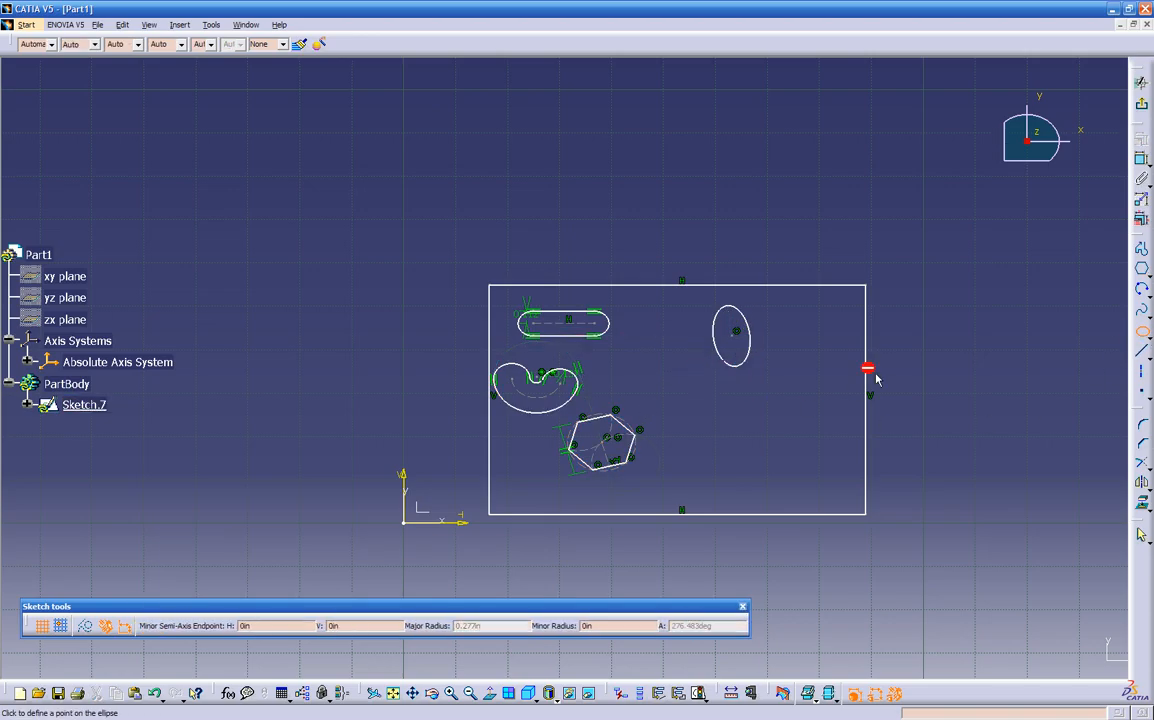
pyautogui.click(768, 320)
pyautogui.click(1148, 341)
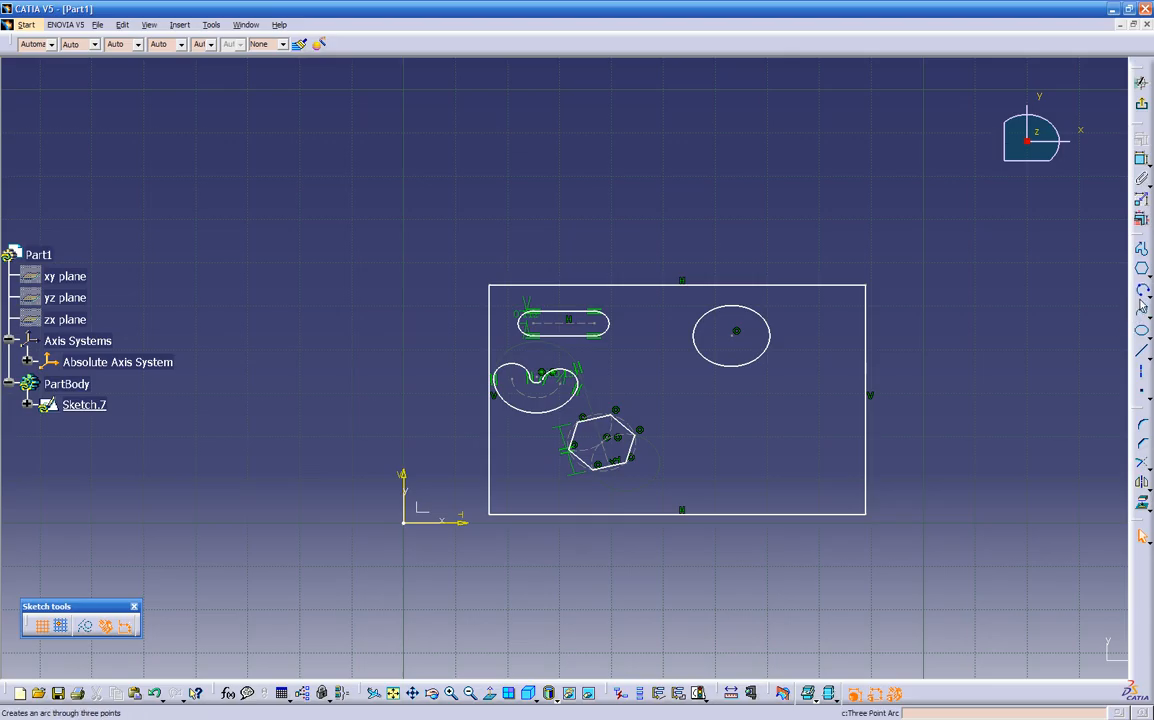
# Draw a closed profile to the right of the hexagon from a vertical line, a slanted line and a tangent arc back to the start.
pyautogui.click(1141, 248)
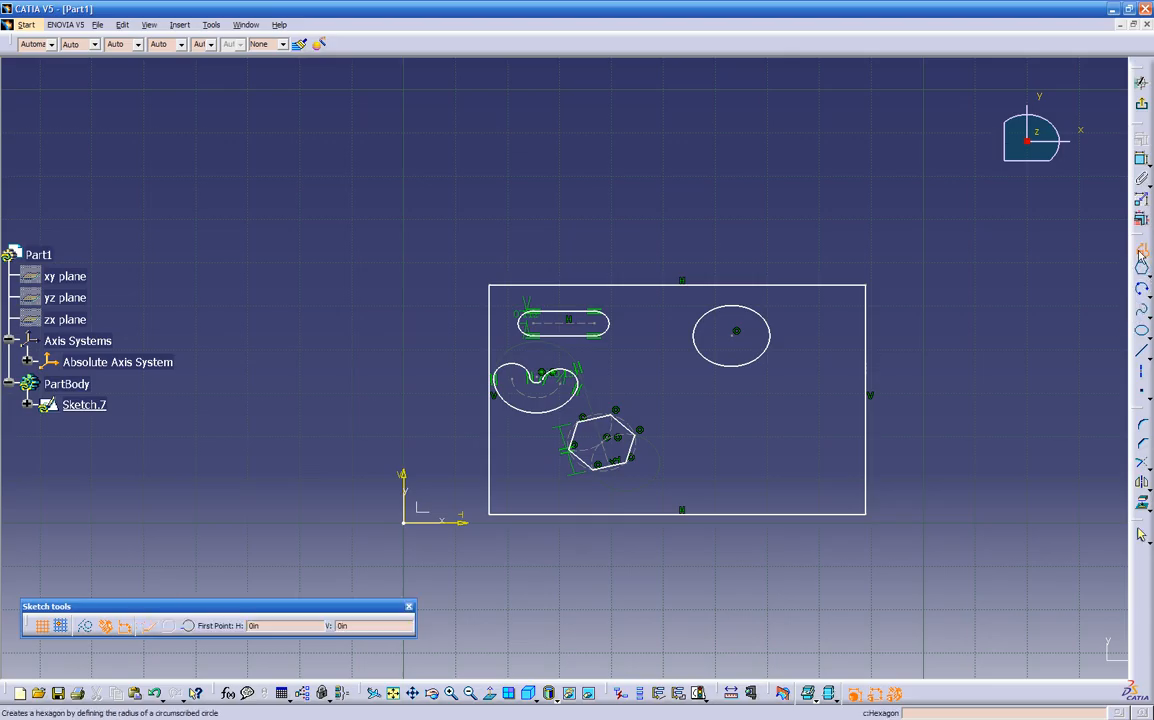
pyautogui.click(688, 465)
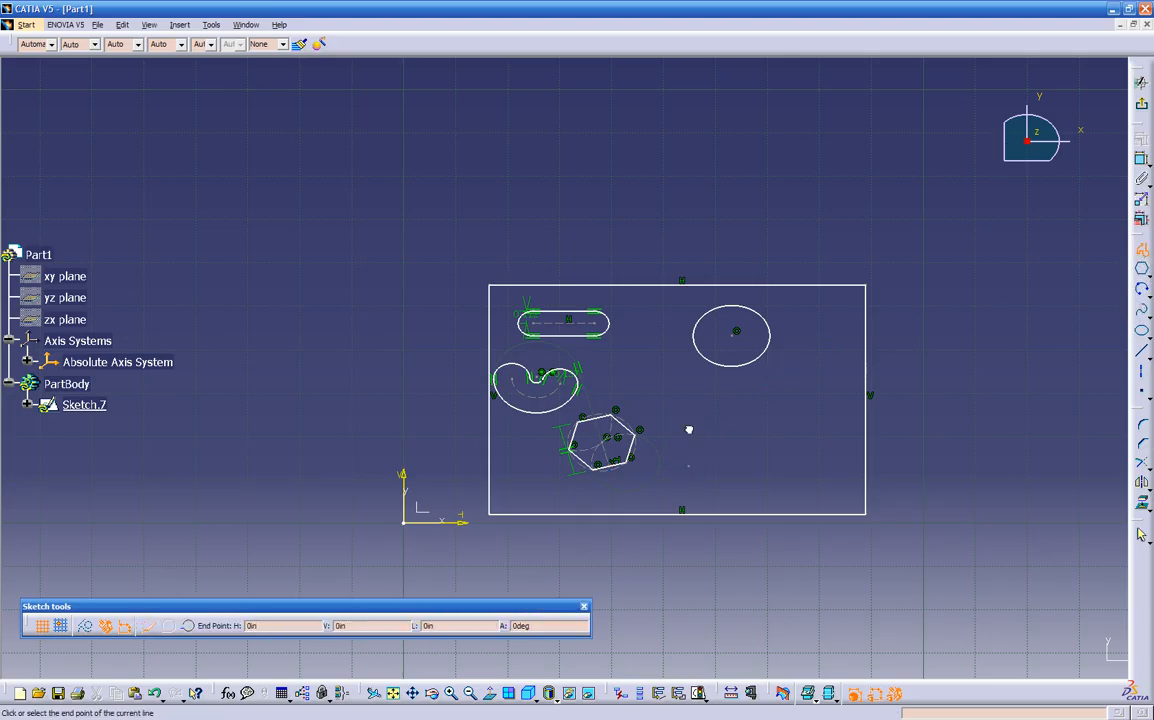
pyautogui.click(687, 400)
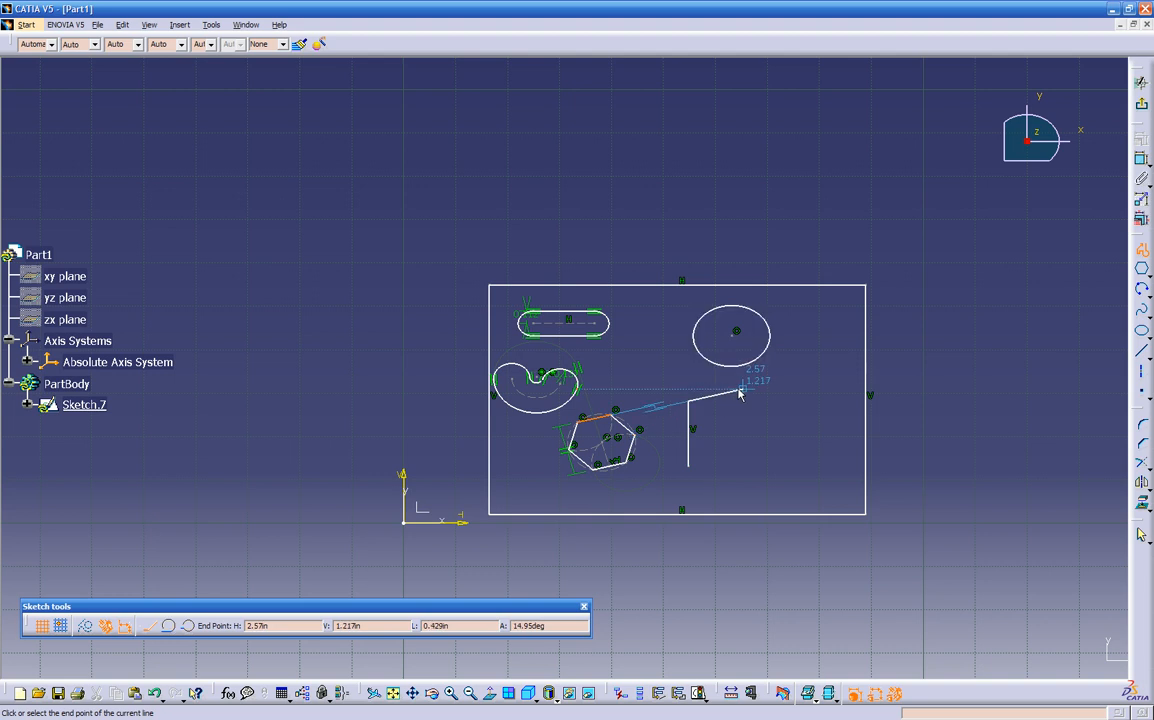
pyautogui.moveTo(742, 422); pyautogui.dragTo(720, 447)
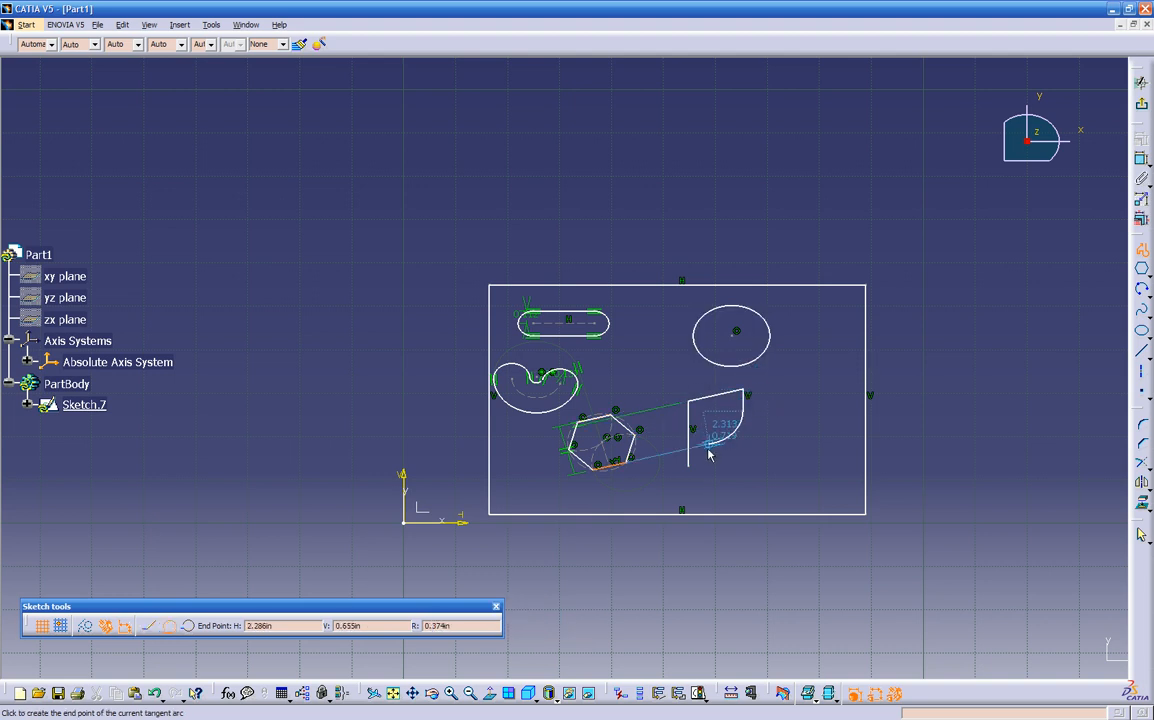
pyautogui.click(690, 466)
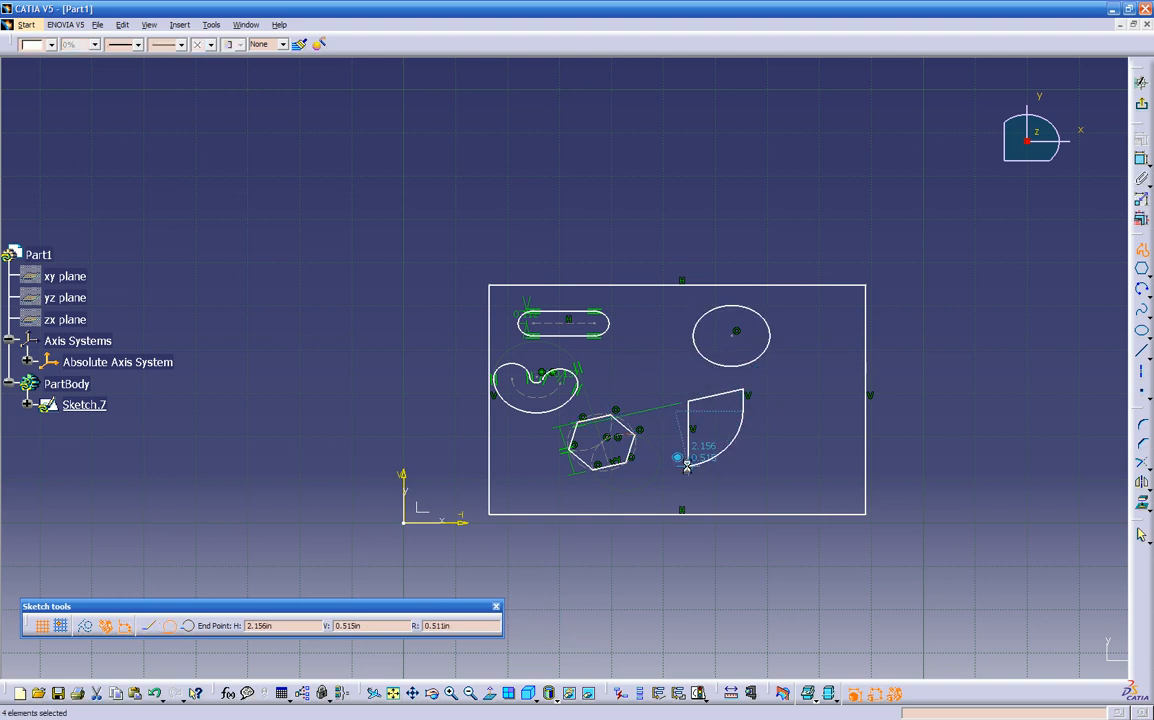
pyautogui.click(775, 441)
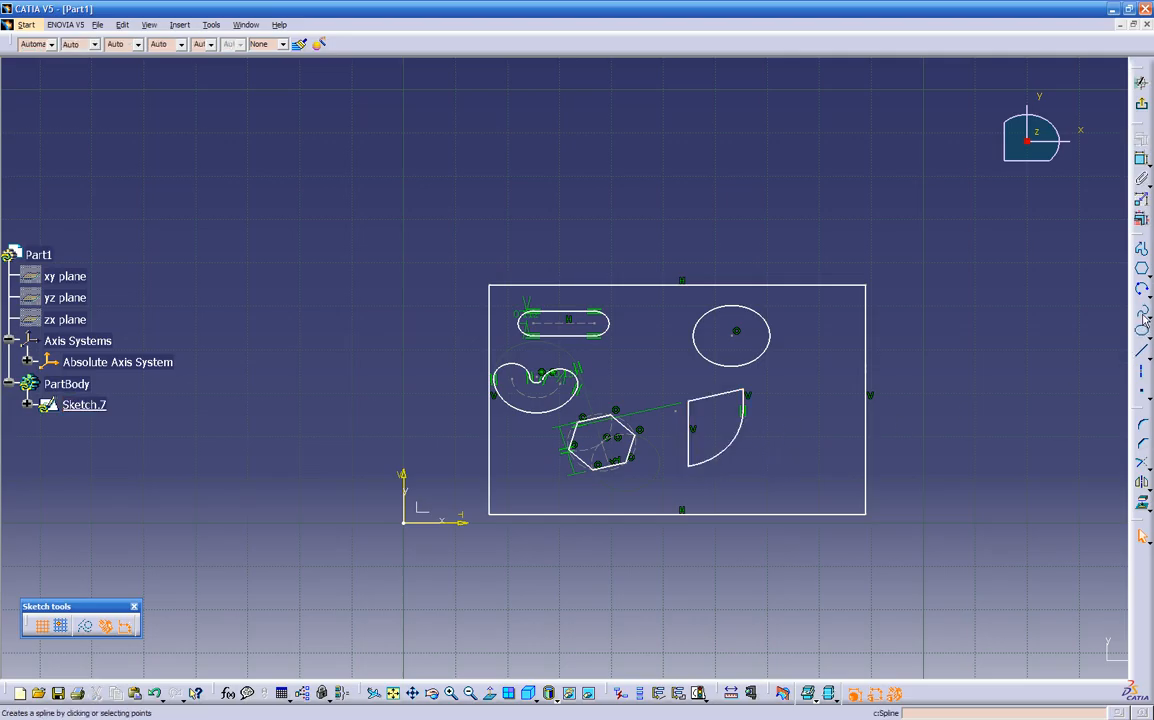
# Place the control points of a freeform spline outline near the rectangle's lower right corner, running counterclockwise back towards its start.
pyautogui.click(1141, 310)
pyautogui.click(786, 480)
pyautogui.click(828, 465)
pyautogui.click(821, 371)
pyautogui.click(800, 376)
pyautogui.click(787, 401)
pyautogui.click(776, 435)
pyautogui.click(761, 459)
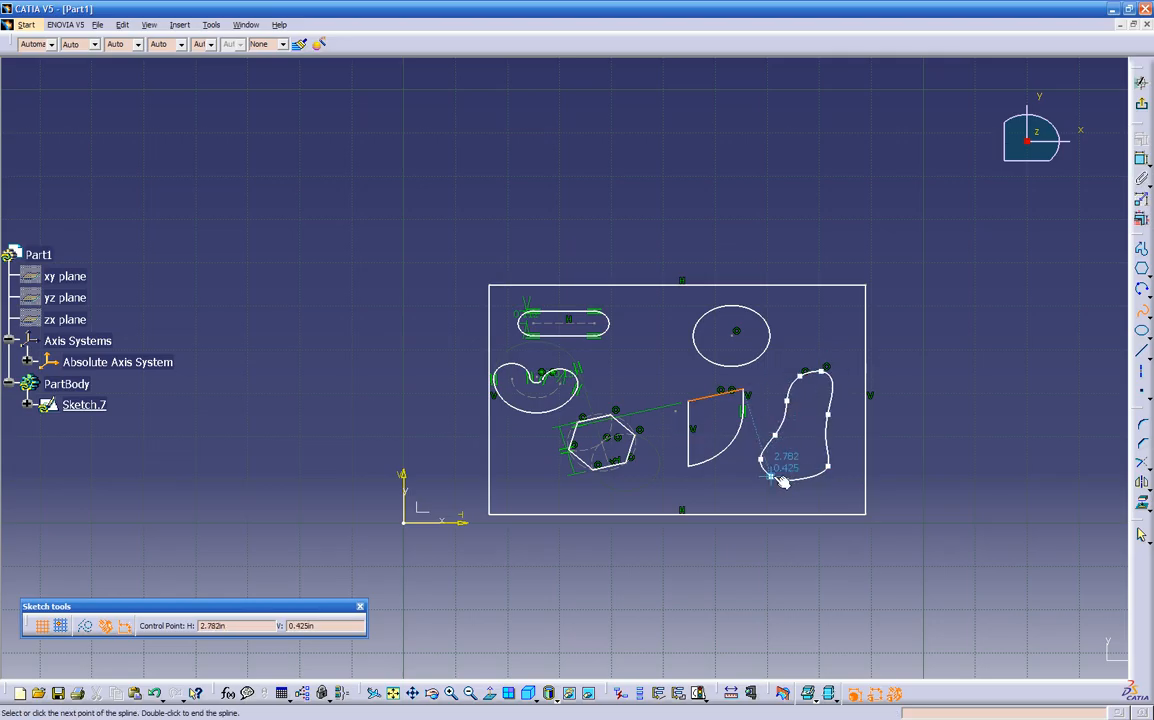
# Close the spline by placing its last control point on its start point, and exit the sketch.
pyautogui.moveTo(786, 481); pyautogui.dragTo(697, 232, button='middle')
pyautogui.moveTo(454, 615); pyautogui.dragTo(793, 110, button='middle')
pyautogui.moveTo(730, 257)
pyautogui.mouseDown(button='middle')
pyautogui.moveTo(698, 334)
pyautogui.moveTo(643, 321)
pyautogui.moveTo(594, 334)
pyautogui.mouseUp(button='middle')
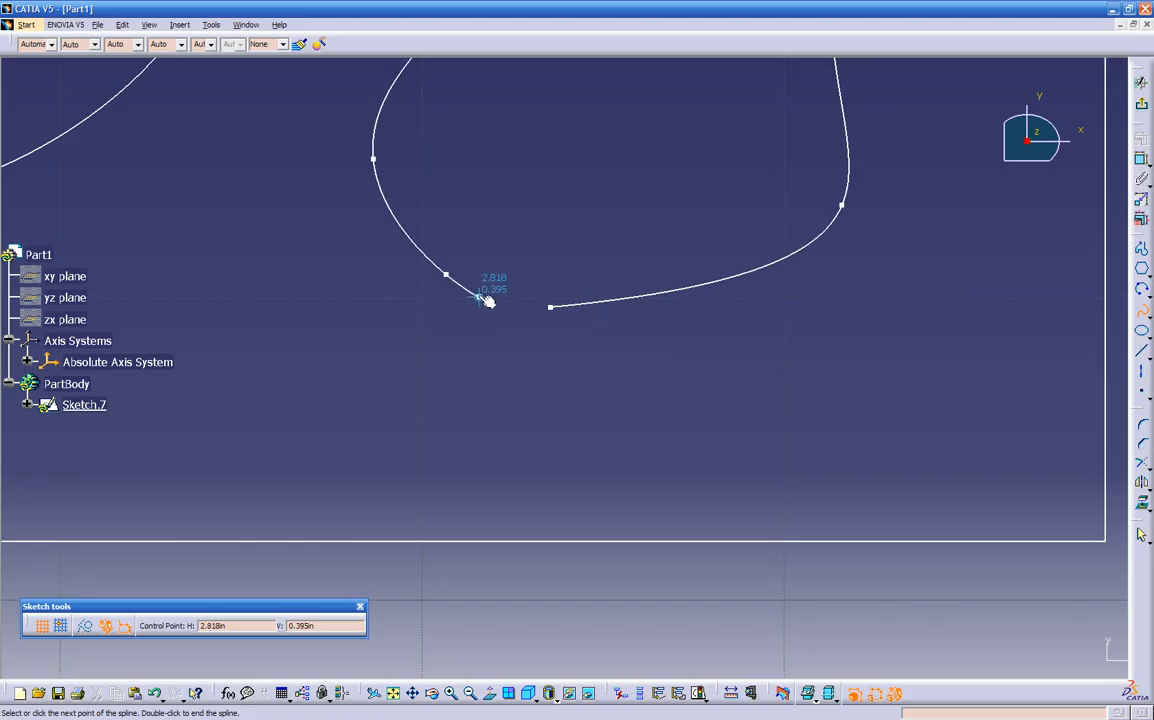
pyautogui.click(550, 307)
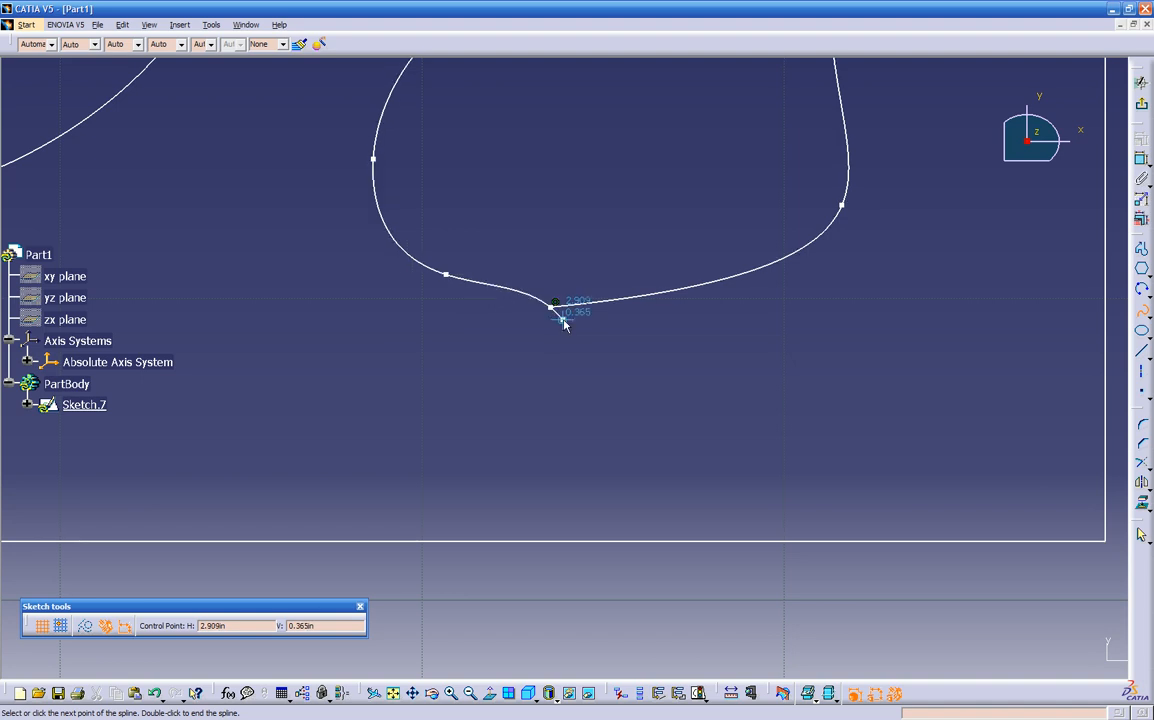
pyautogui.press('Escape')
pyautogui.click(540, 383)
pyautogui.moveTo(544, 373)
pyautogui.mouseDown(button='middle')
pyautogui.moveTo(538, 412)
pyautogui.moveTo(489, 404)
pyautogui.moveTo(572, 453)
pyautogui.moveTo(566, 471)
pyautogui.moveTo(528, 430)
pyautogui.moveTo(505, 515)
pyautogui.moveTo(643, 512)
pyautogui.mouseUp(button='middle')
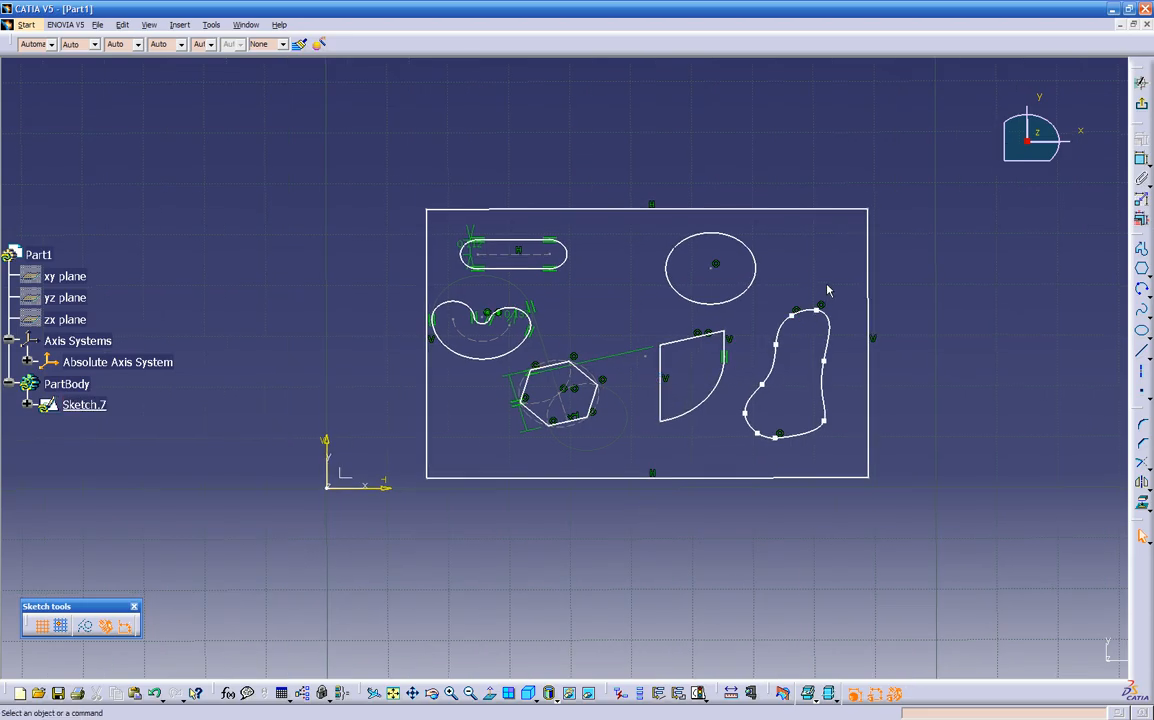
pyautogui.click(1143, 106)
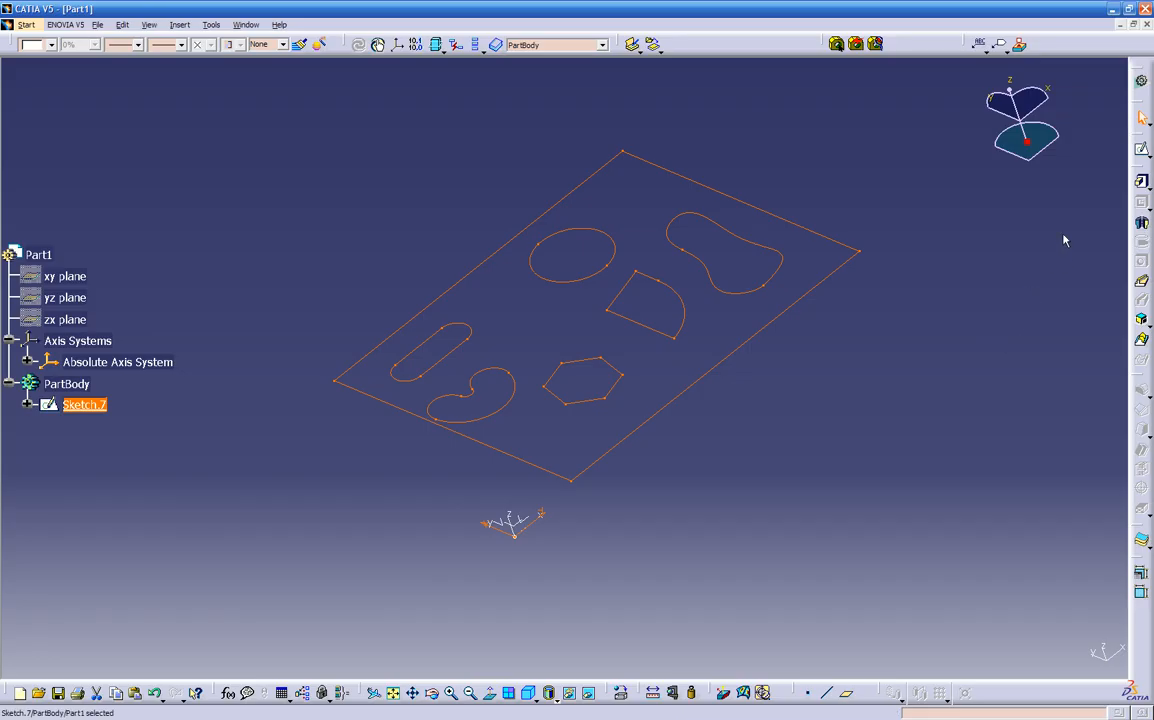
# Start a Multi-Pad from the rectangle sketch and highlight extrusion domains 1 to 6 in turn to identify their profiles.
pyautogui.click(1148, 190)
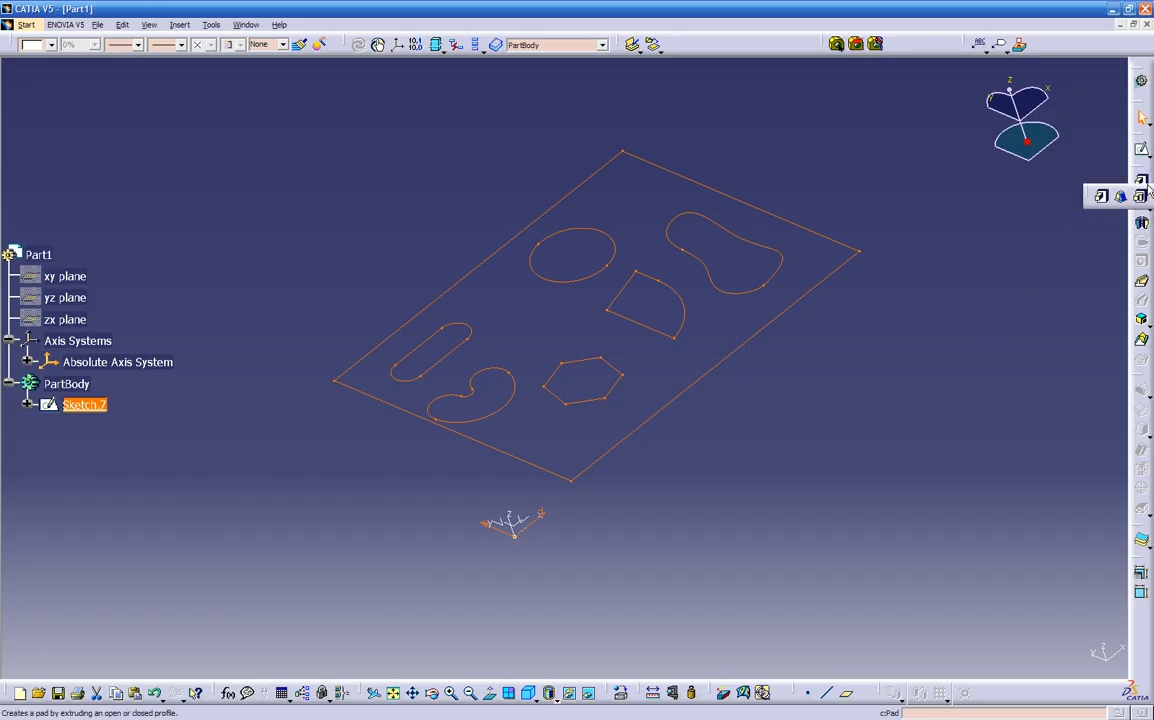
pyautogui.click(1143, 197)
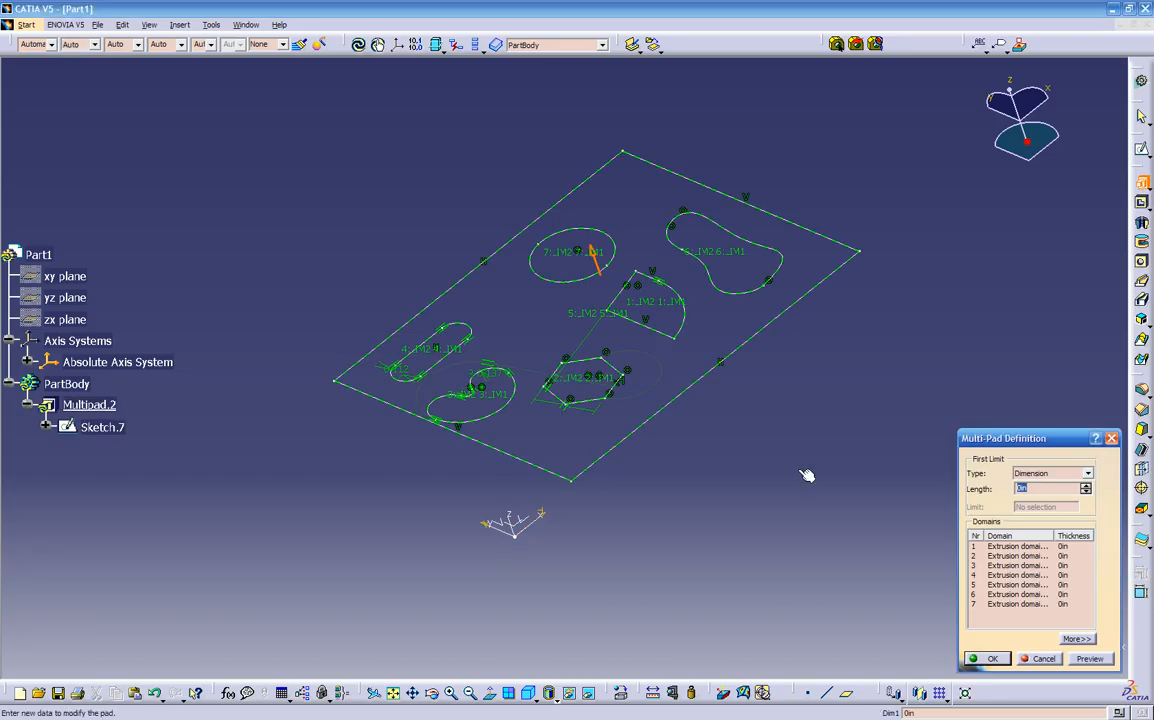
pyautogui.moveTo(717, 530); pyautogui.dragTo(668, 537, button='middle')
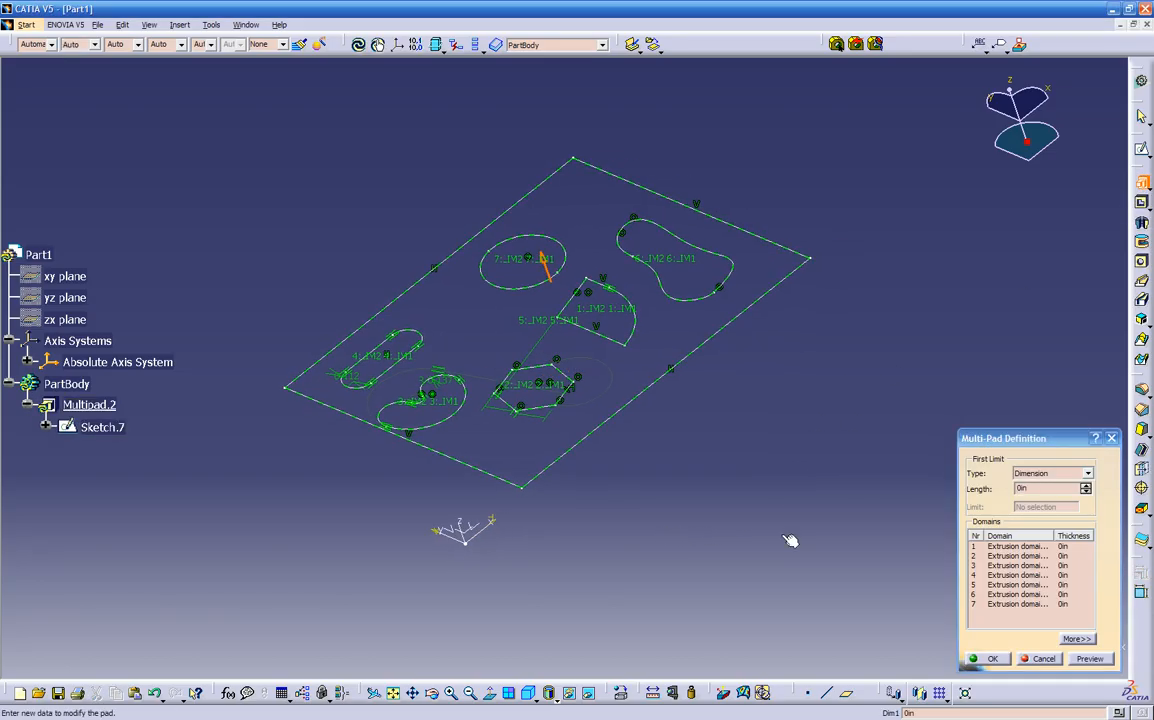
pyautogui.click(996, 547)
pyautogui.click(996, 556)
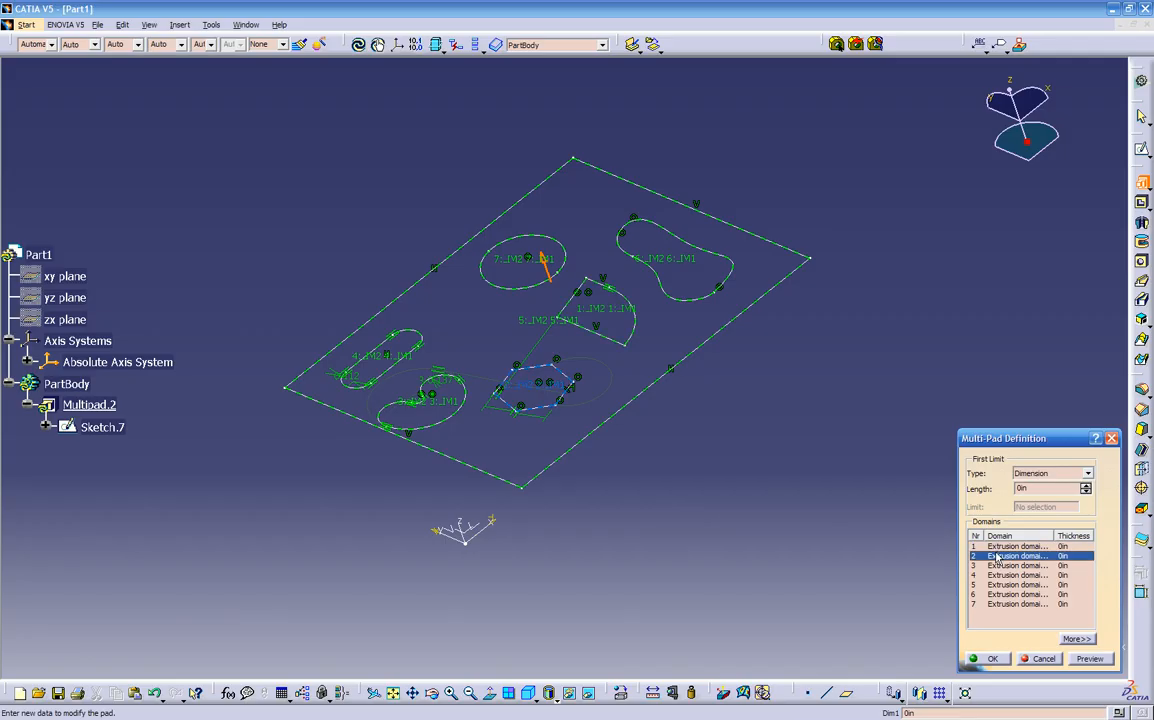
pyautogui.click(997, 566)
pyautogui.click(997, 576)
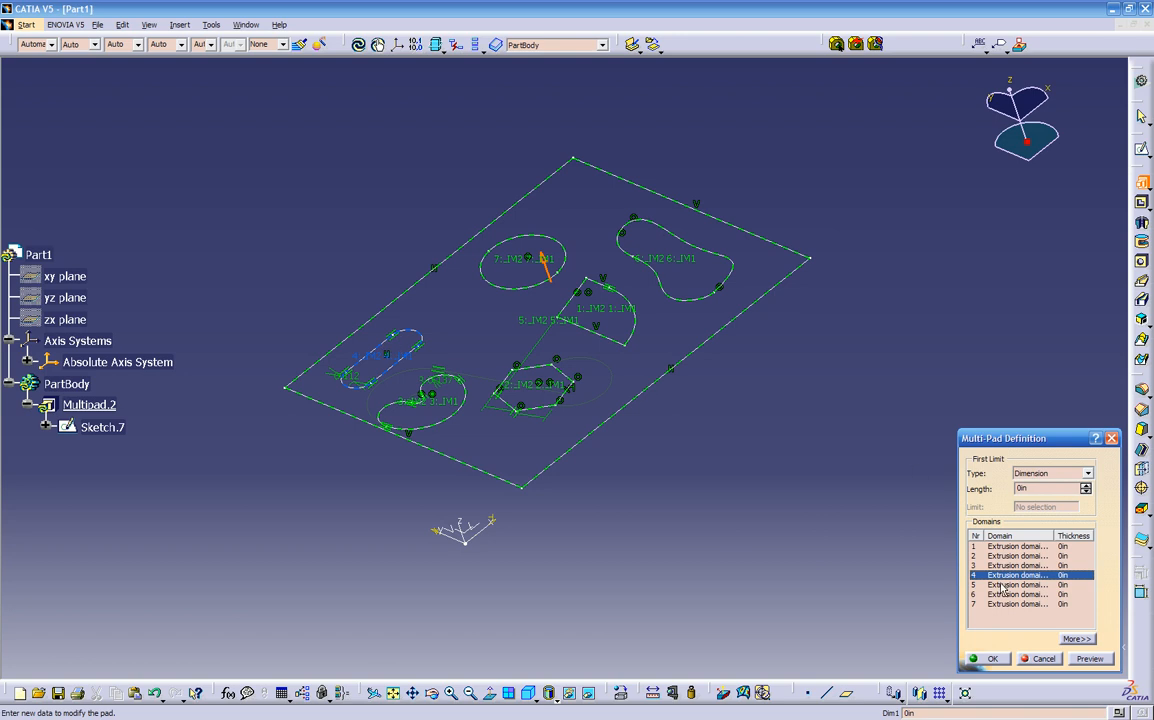
pyautogui.click(1001, 585)
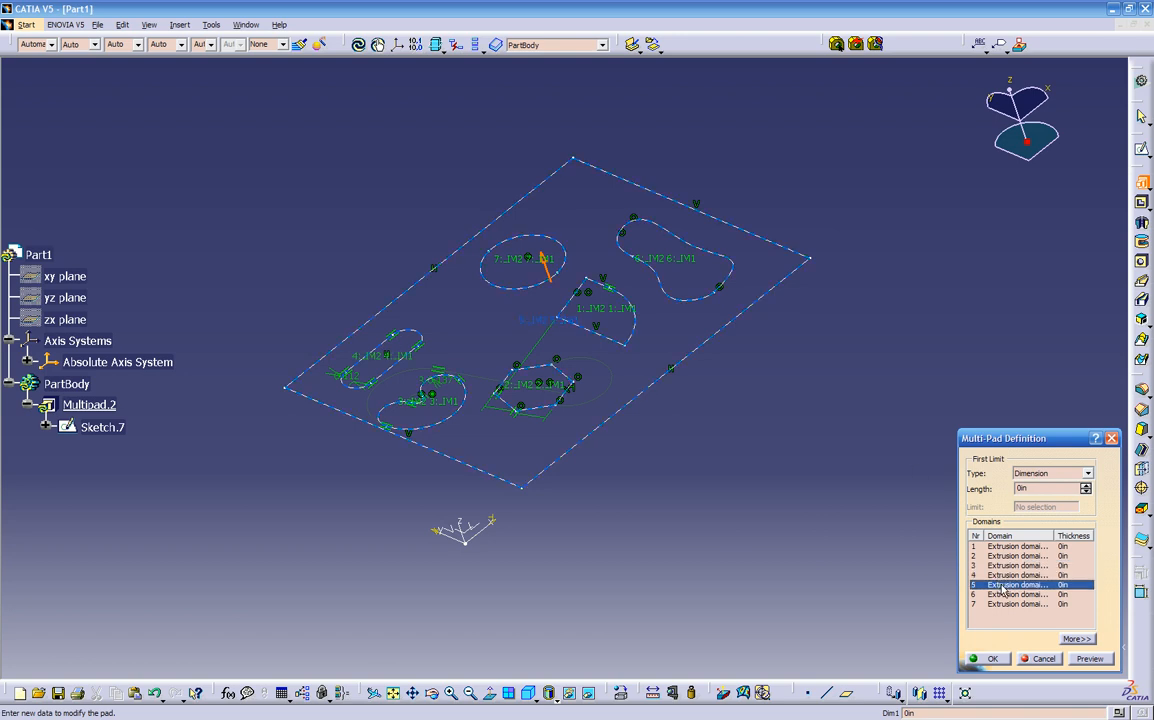
pyautogui.click(1001, 594)
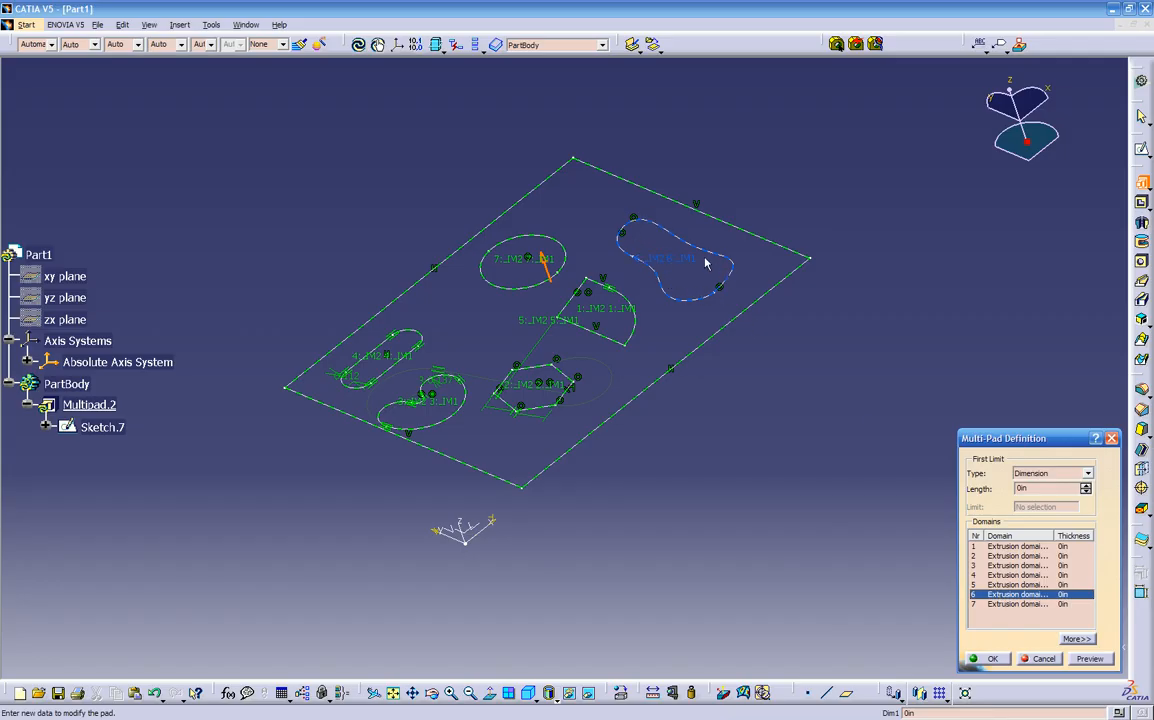
# Set the length of extrusion domain 1, the arc-sided profile beside the hexagon, to 1 in.
pyautogui.click(1019, 546)
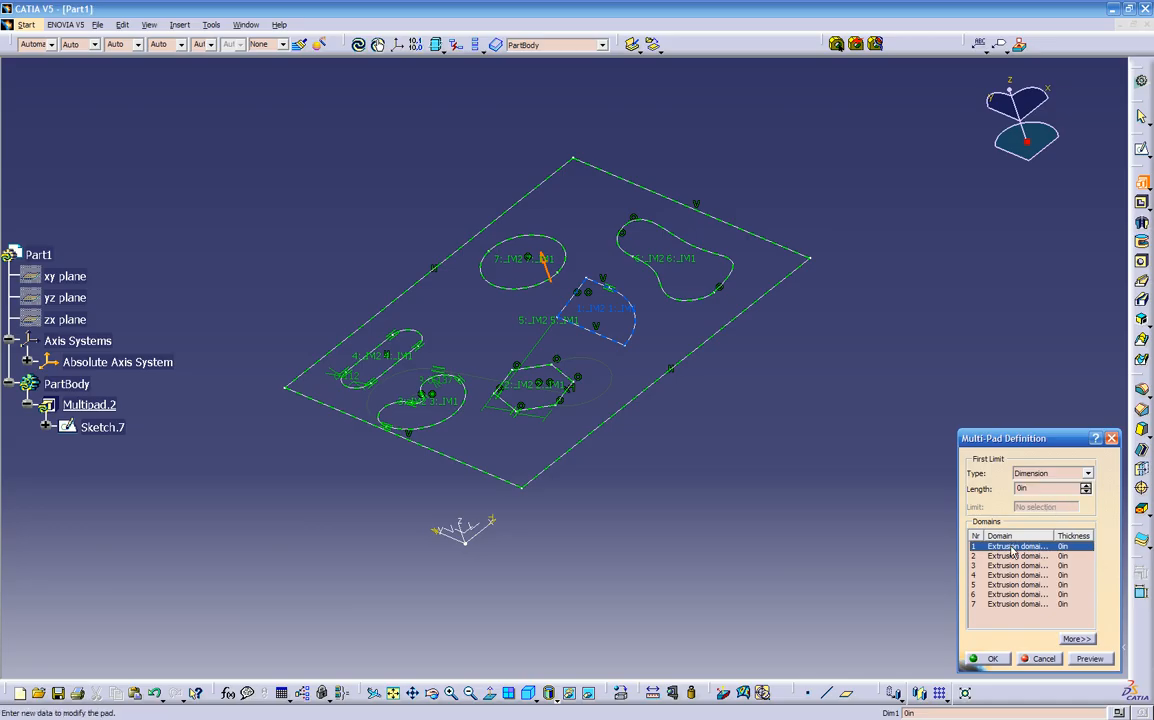
pyautogui.click(1085, 484)
pyautogui.click(1085, 484)
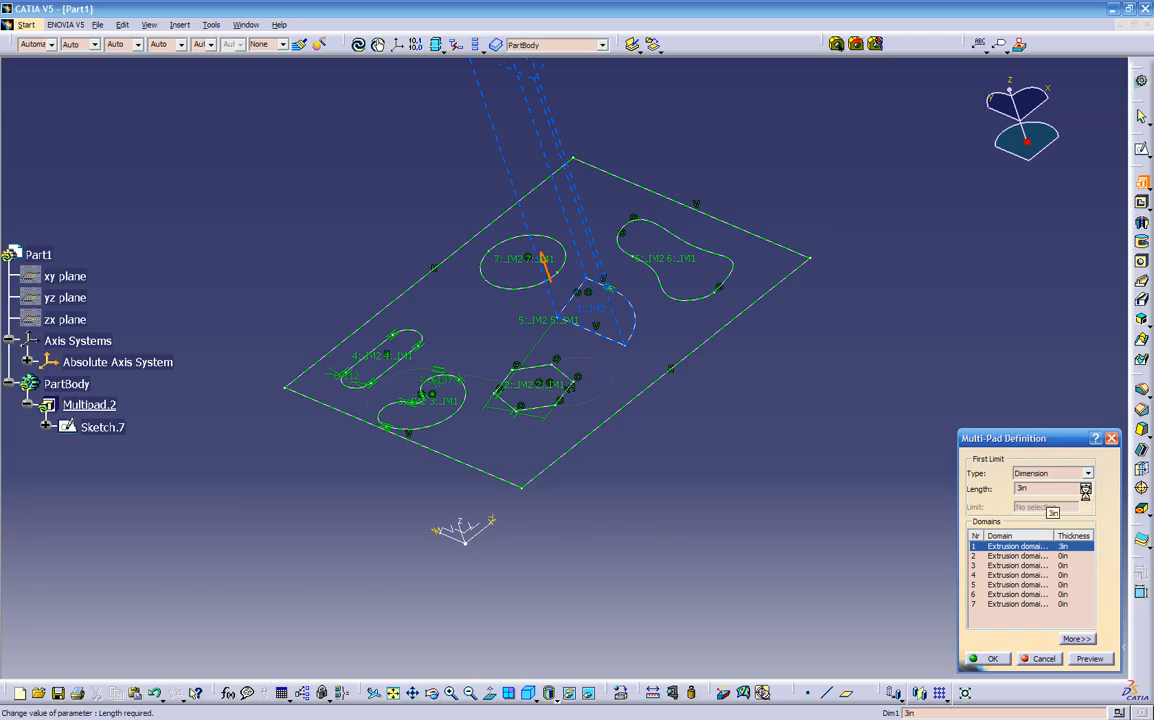
pyautogui.click(1086, 492)
# Select extrusion domains 2 and 3, the hexagon and the kidney-shaped profile, together and set their length to 0.2 in.
pyautogui.click(1033, 557)
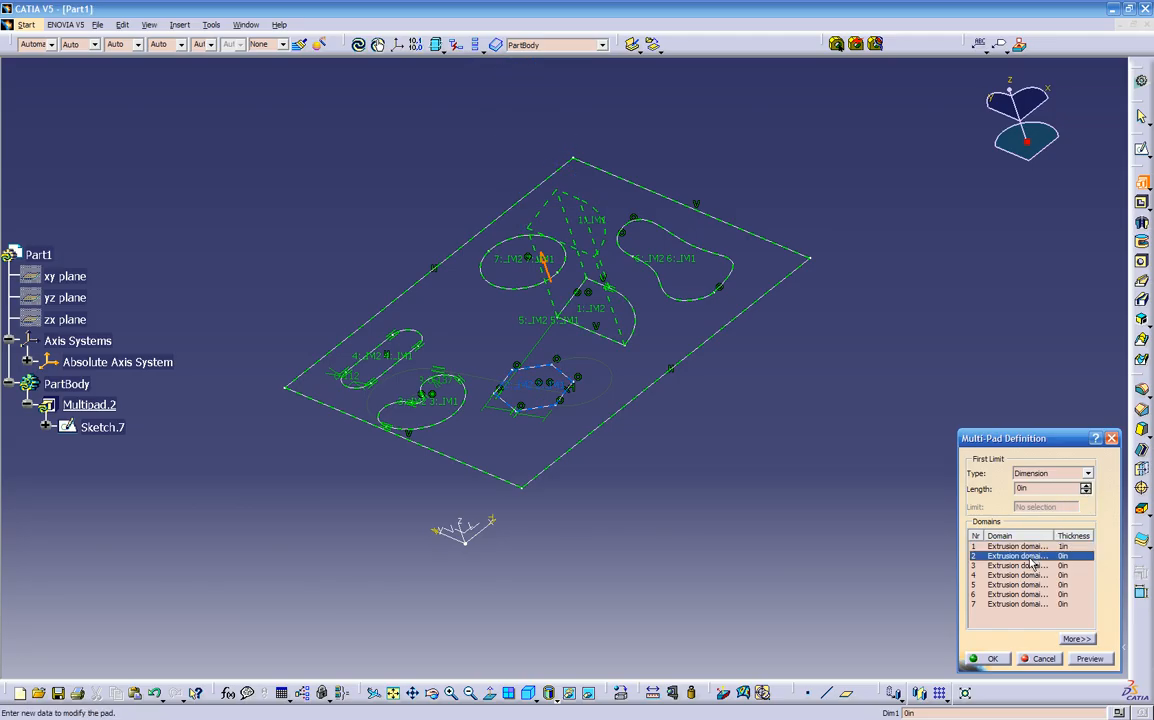
pyautogui.click(1027, 567)
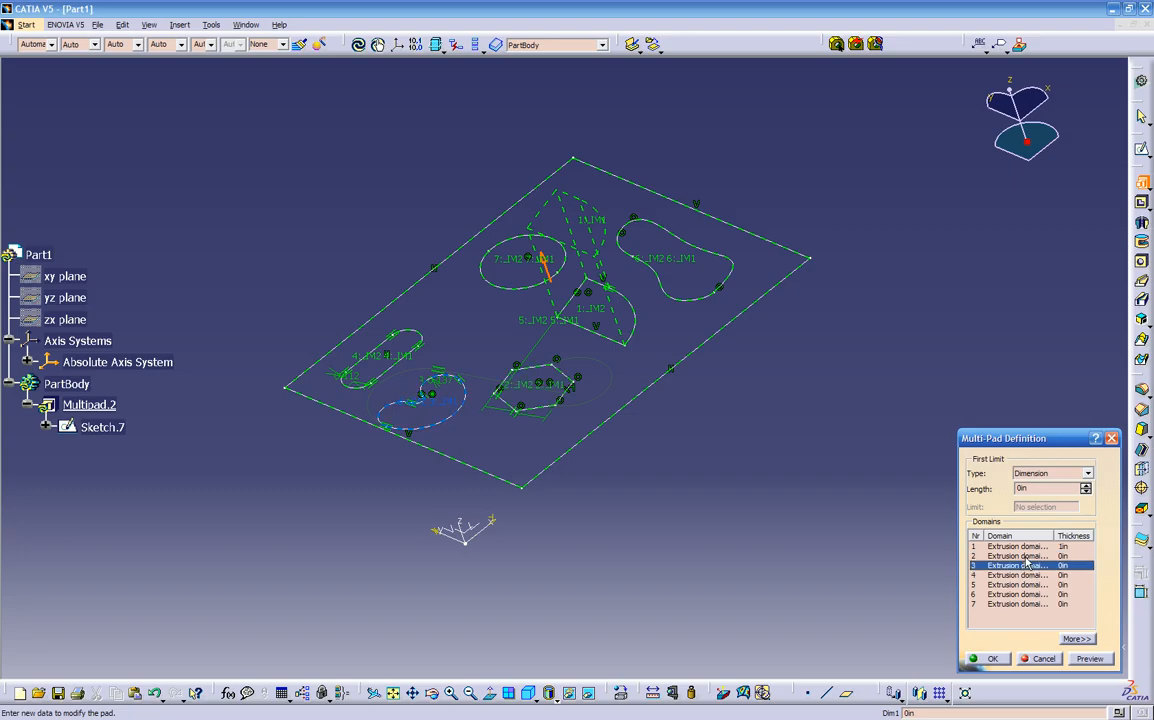
pyautogui.keyDown('ctrl'); pyautogui.click(1027, 556); pyautogui.keyUp('ctrl')
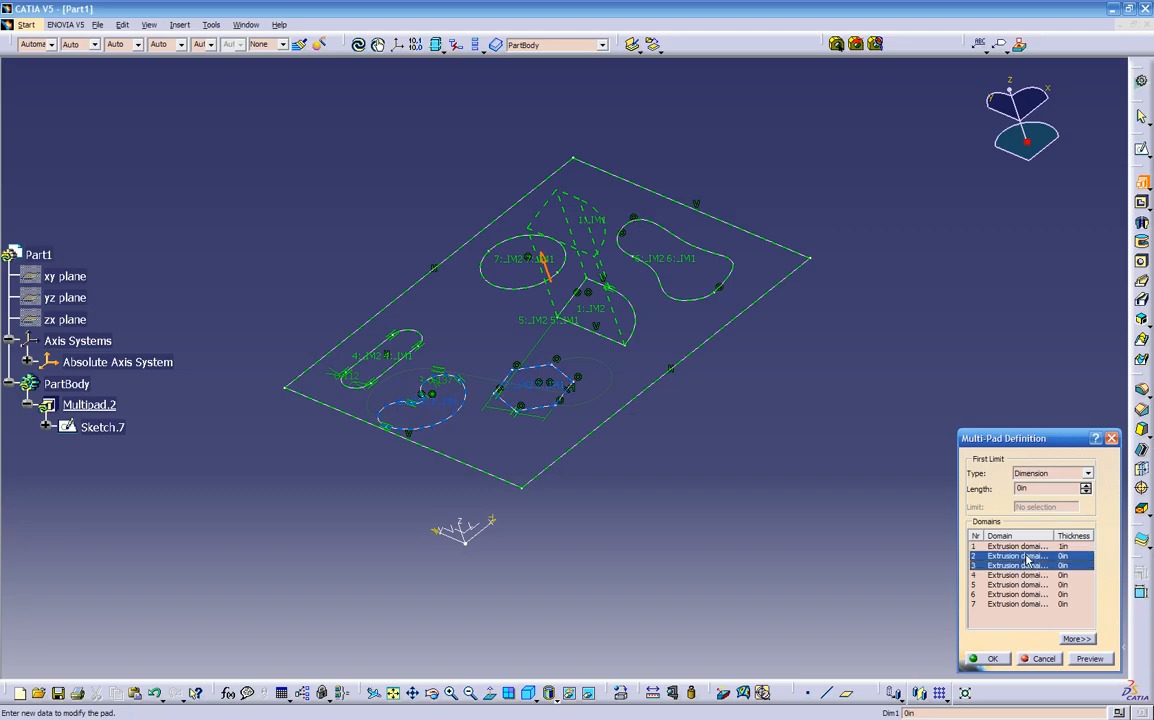
pyautogui.moveTo(1036, 489); pyautogui.dragTo(1001, 499)
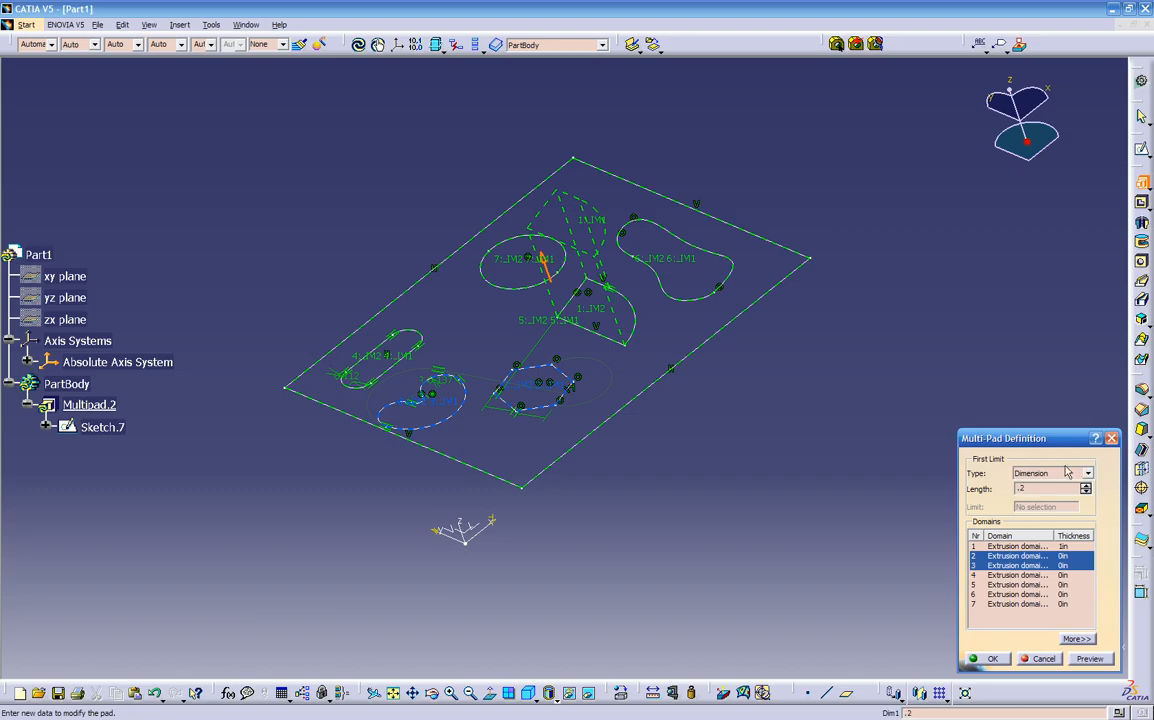
# Set the length of extrusion domain 4, the elongated slot profile, to 0.1 in.
pyautogui.click(1022, 577)
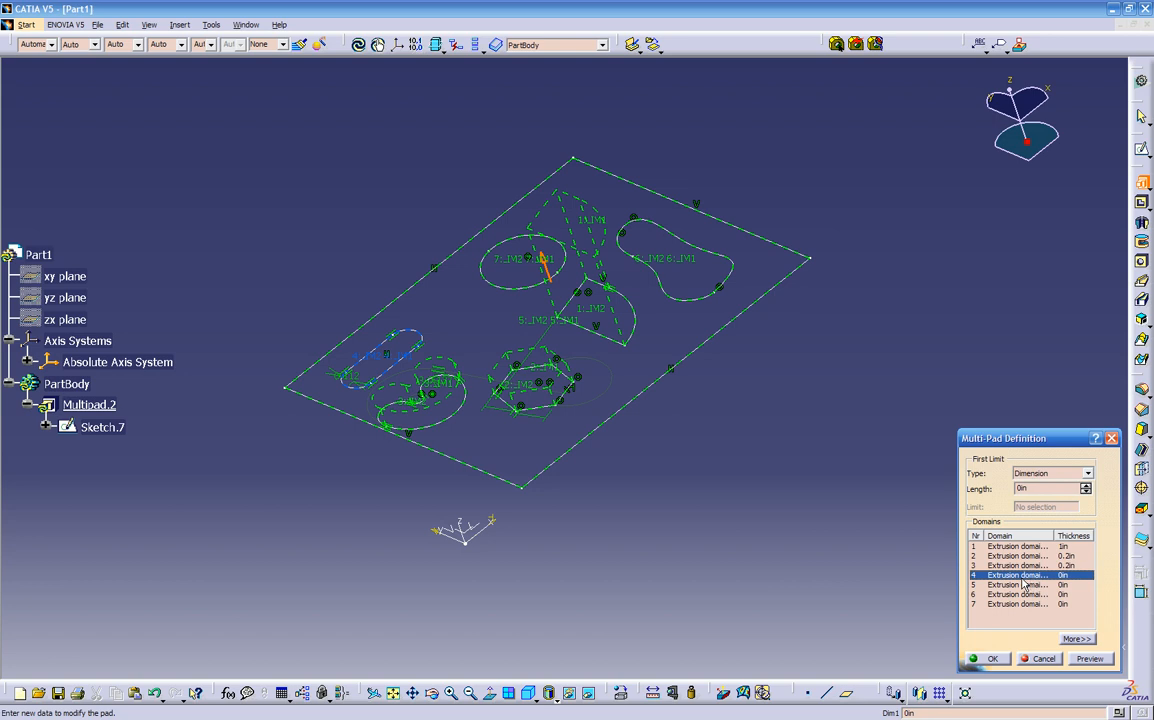
pyautogui.moveTo(1040, 489); pyautogui.dragTo(924, 494)
pyautogui.write('.1')
pyautogui.press('Return')
# Set the length of extrusion domain 5, the outer rectangle around the inner profiles, to 0.5 in.
pyautogui.click(997, 585)
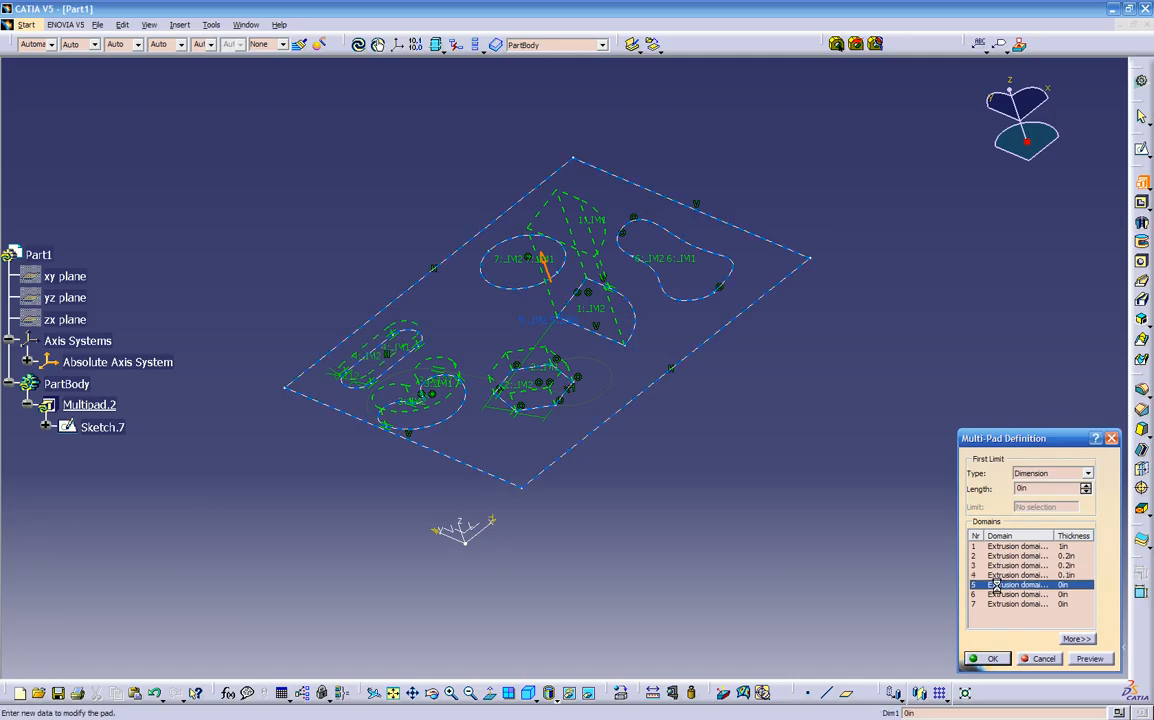
pyautogui.moveTo(1042, 489); pyautogui.dragTo(985, 493)
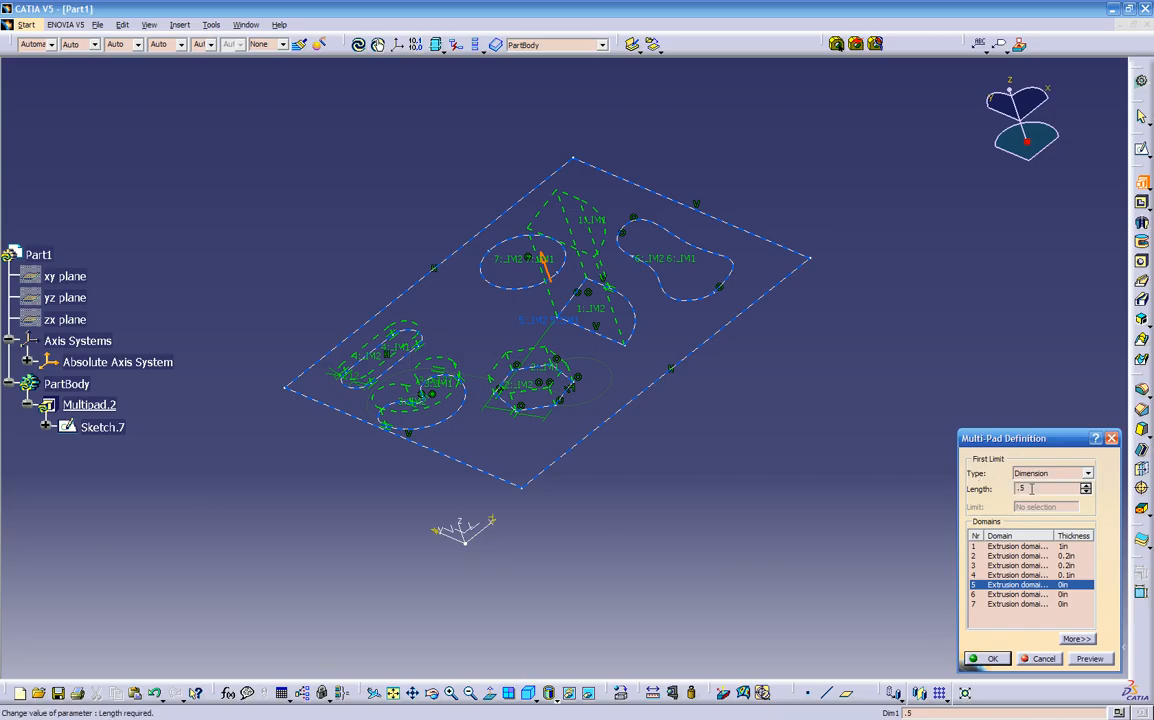
pyautogui.press('Tab')
pyautogui.moveTo(648, 525)
pyautogui.mouseDown(button='middle')
pyautogui.moveTo(604, 363)
pyautogui.moveTo(621, 325)
pyautogui.moveTo(616, 380)
pyautogui.moveTo(533, 272)
pyautogui.moveTo(607, 383)
pyautogui.moveTo(611, 419)
pyautogui.mouseUp(button='middle')
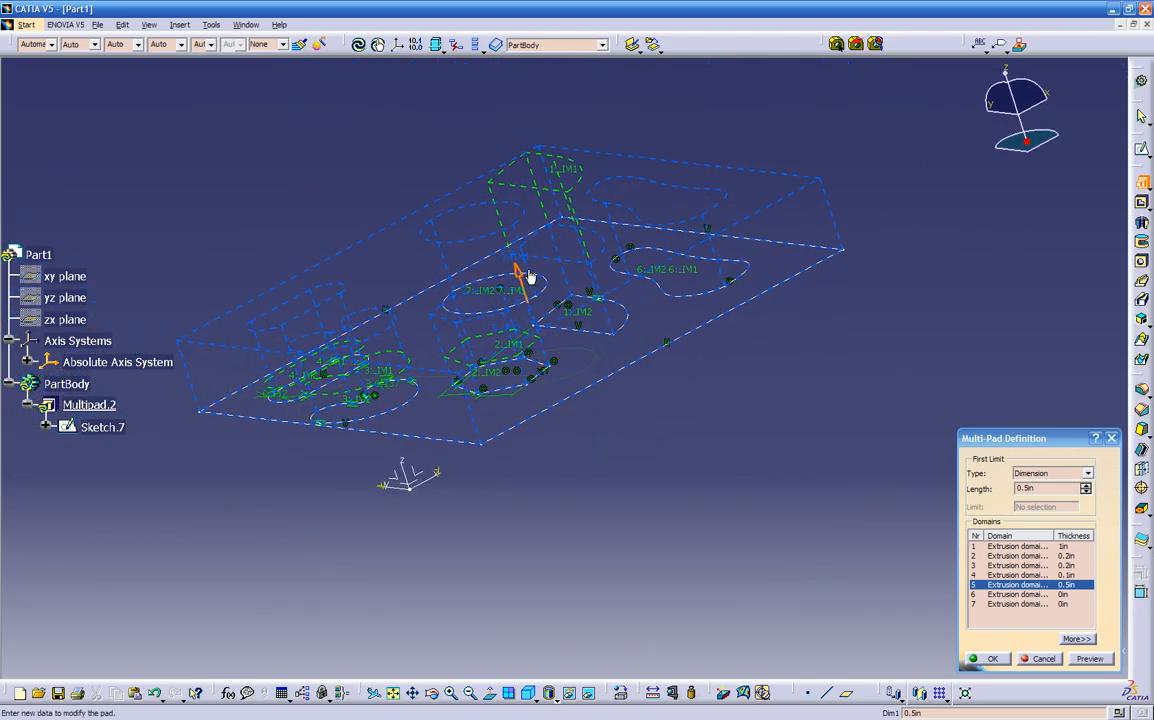
pyautogui.moveTo(420, 392); pyautogui.dragTo(523, 345, button='middle')
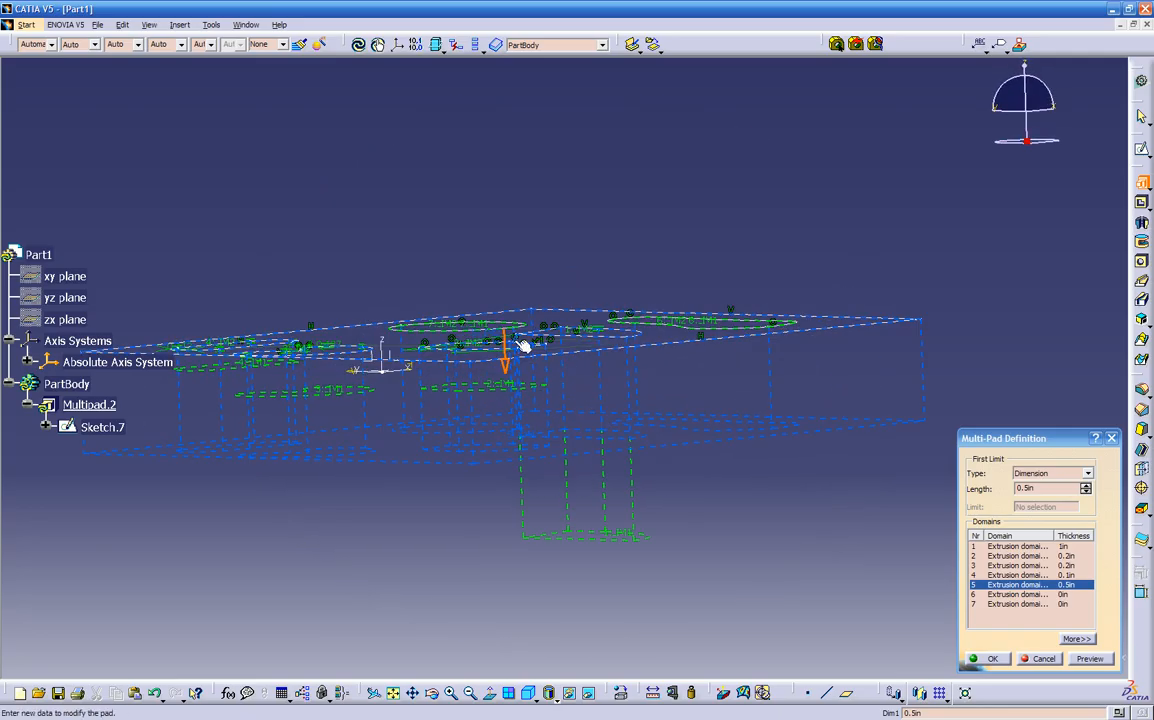
# Set the length of extrusion domain 6, the freeform spline profile, to 0.2 in.
pyautogui.click(1036, 595)
pyautogui.moveTo(870, 547)
pyautogui.mouseDown(button='middle')
pyautogui.moveTo(829, 536)
pyautogui.moveTo(868, 543)
pyautogui.mouseUp(button='middle')
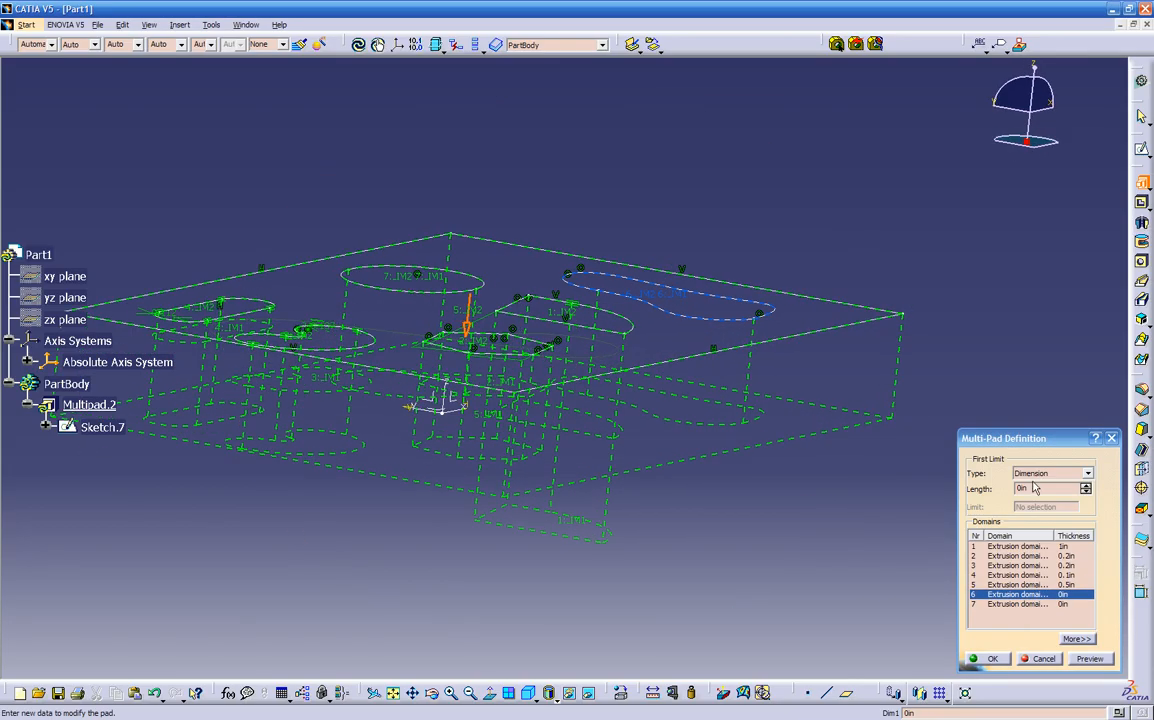
pyautogui.moveTo(1033, 488); pyautogui.dragTo(991, 488)
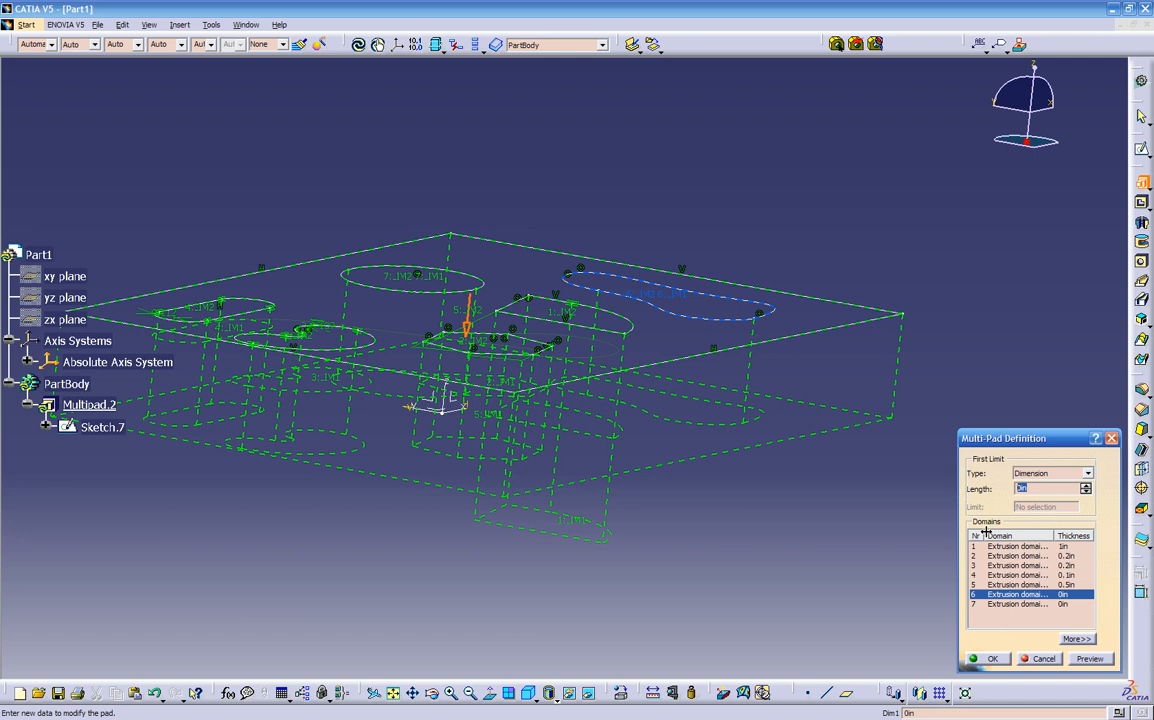
pyautogui.write('0.2')
pyautogui.press('Return')
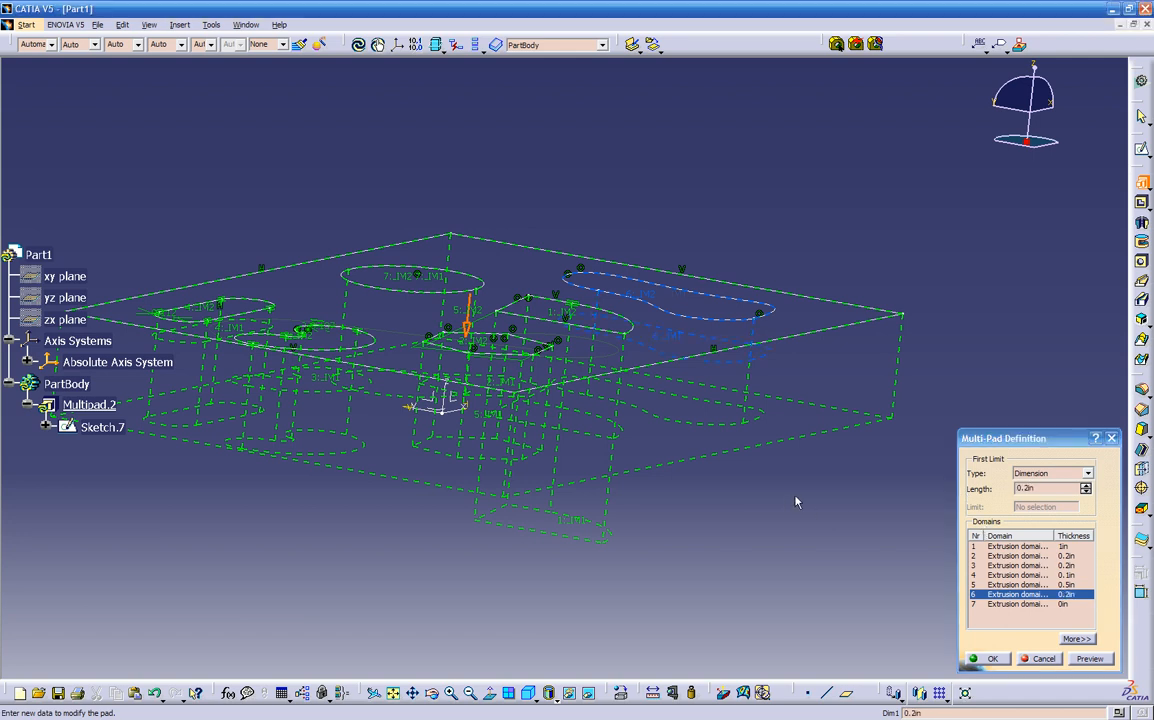
# Show the second limit options, set the length of domain 7, the ellipse, to 0.2 in, and create the multi-pad.
pyautogui.click(1077, 638)
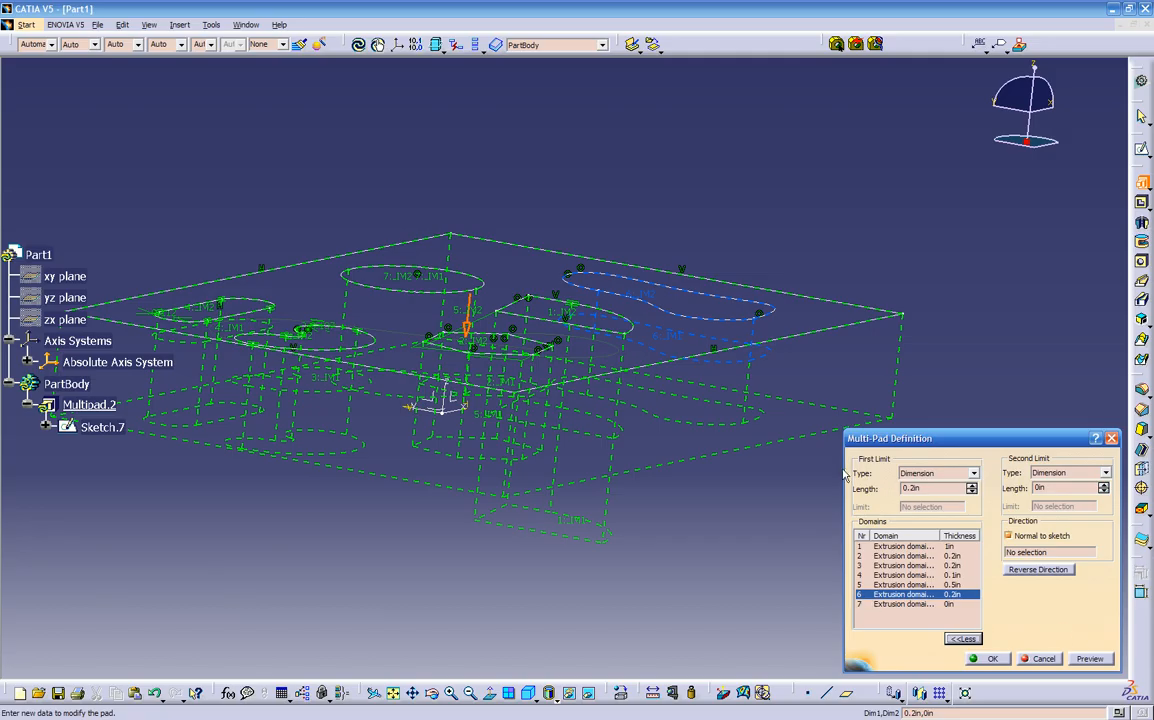
pyautogui.click(900, 605)
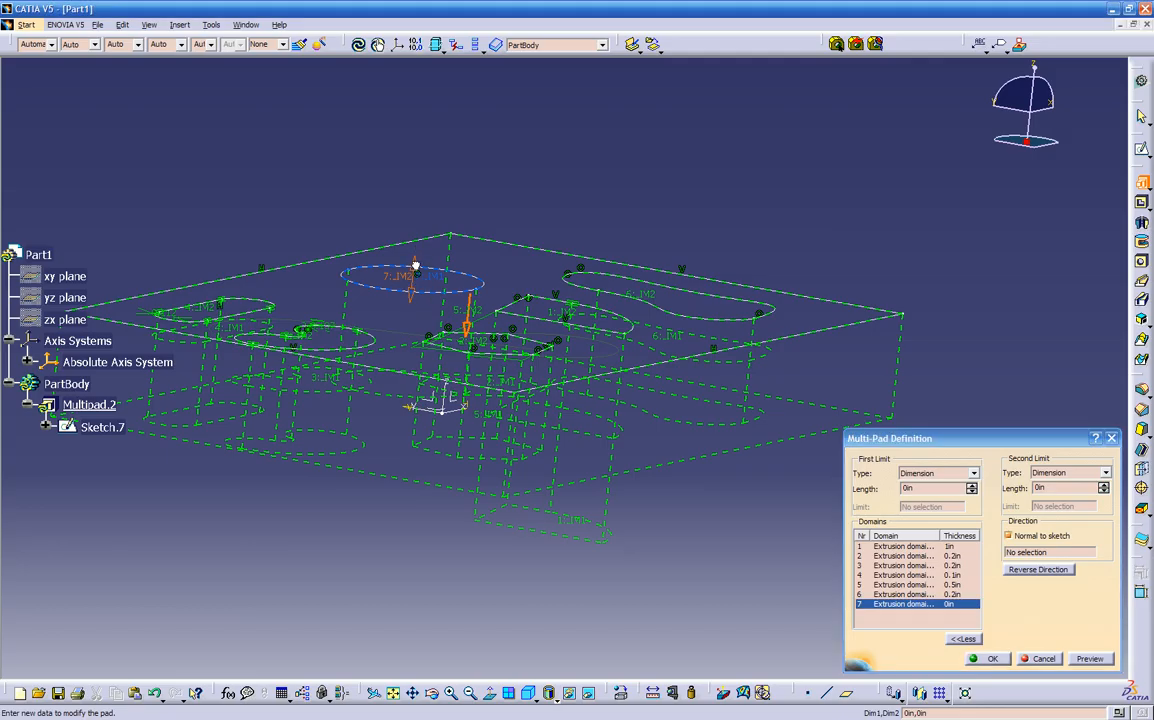
pyautogui.moveTo(412, 315); pyautogui.dragTo(389, 247, button='middle')
pyautogui.moveTo(280, 168); pyautogui.dragTo(541, 270, button='middle')
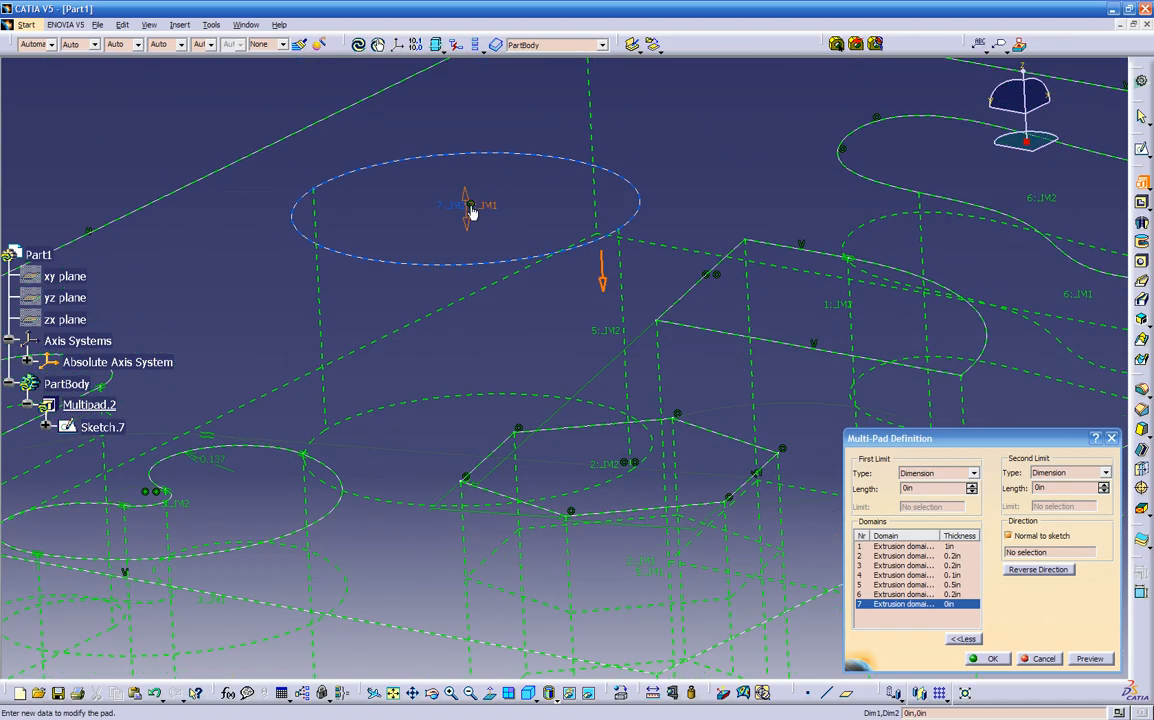
pyautogui.moveTo(610, 301); pyautogui.dragTo(610, 351, button='middle')
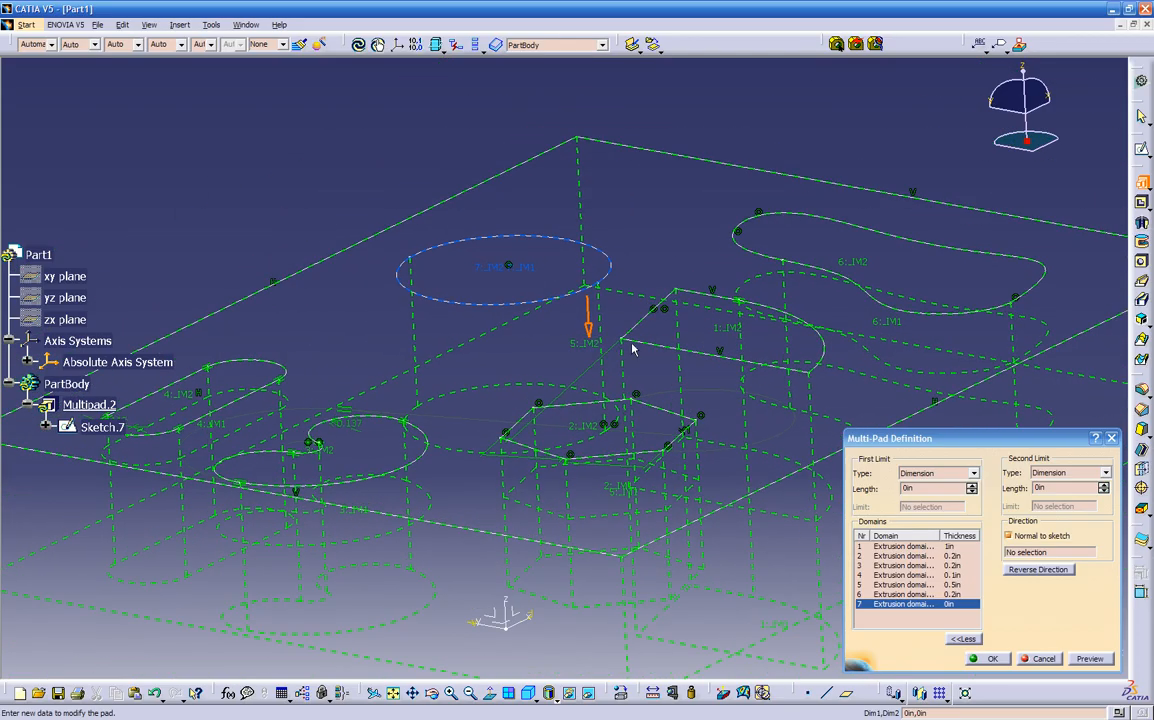
pyautogui.moveTo(922, 490); pyautogui.dragTo(862, 502)
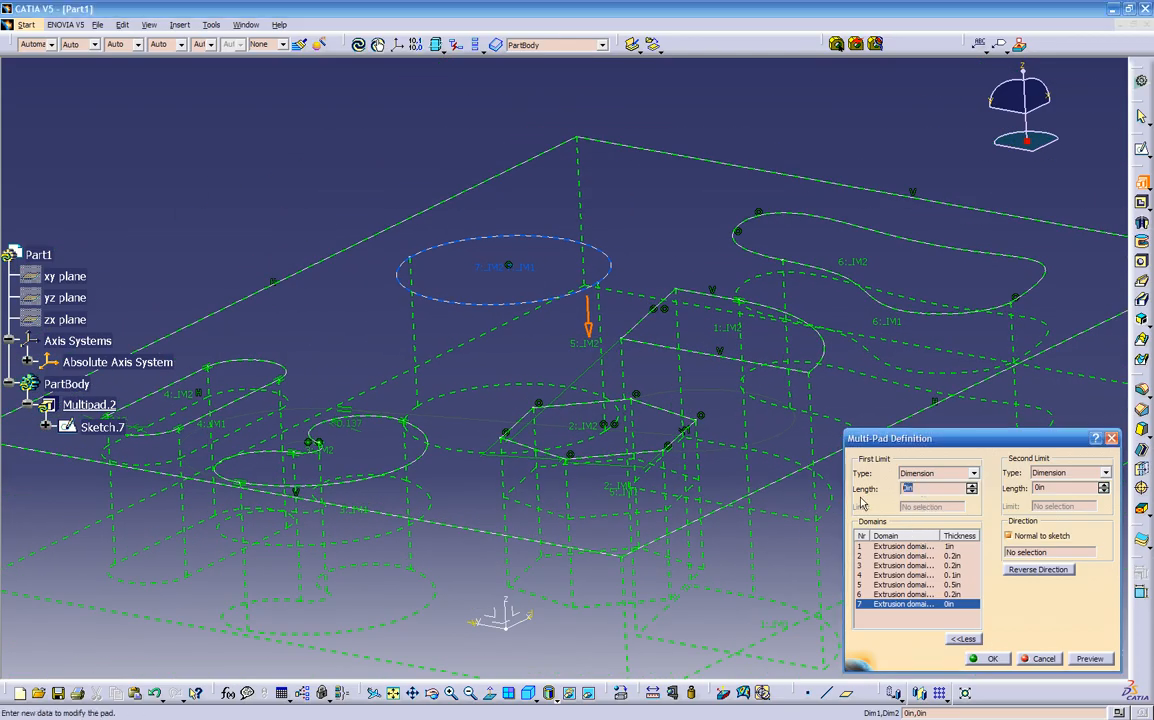
pyautogui.write('.2')
pyautogui.click(1080, 660)
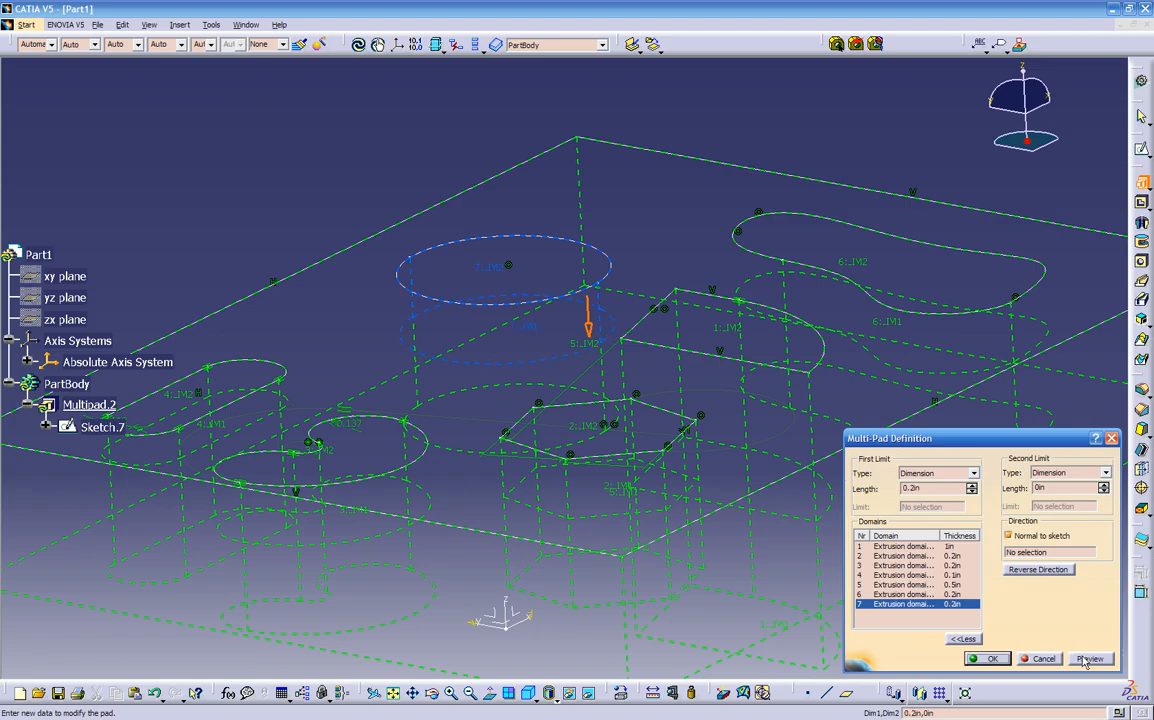
pyautogui.click(985, 659)
# Reopen the finished multi-pad's definition and highlight the plate domain and the raised arc-sided block's domain in the model.
pyautogui.moveTo(597, 473); pyautogui.dragTo(521, 270, button='middle')
pyautogui.moveTo(523, 458); pyautogui.dragTo(498, 495, button='middle')
pyautogui.moveTo(536, 594); pyautogui.dragTo(768, 469, button='middle')
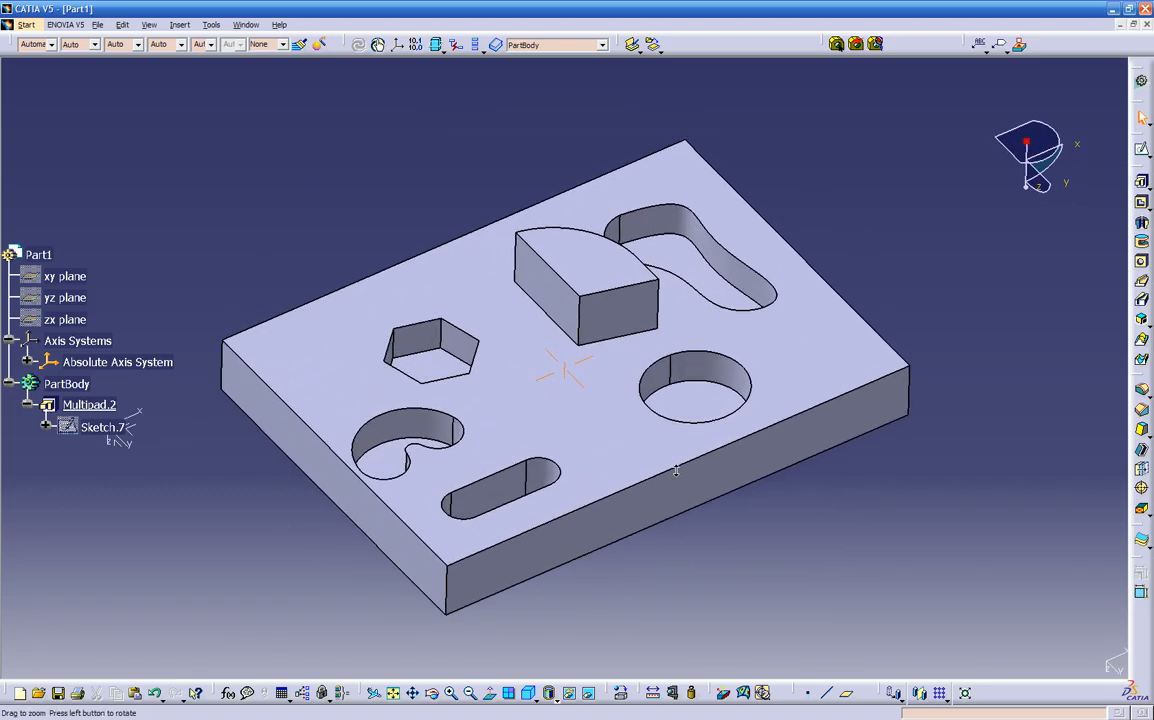
pyautogui.doubleClick(688, 400)
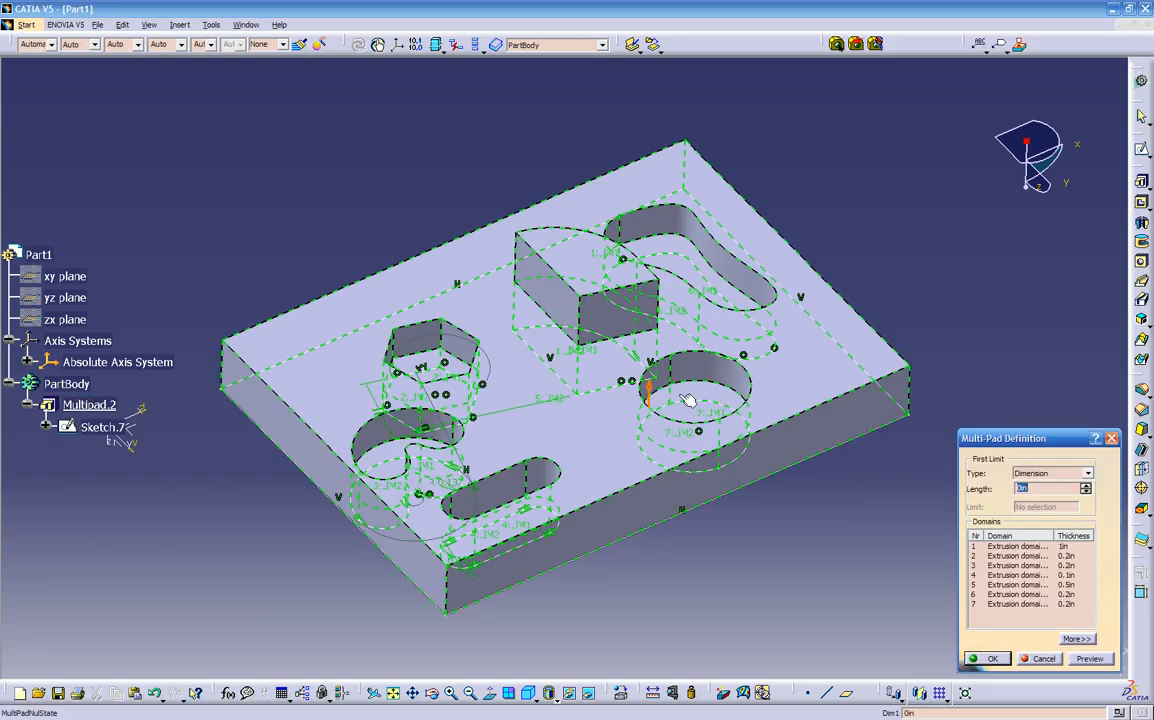
pyautogui.click(689, 400)
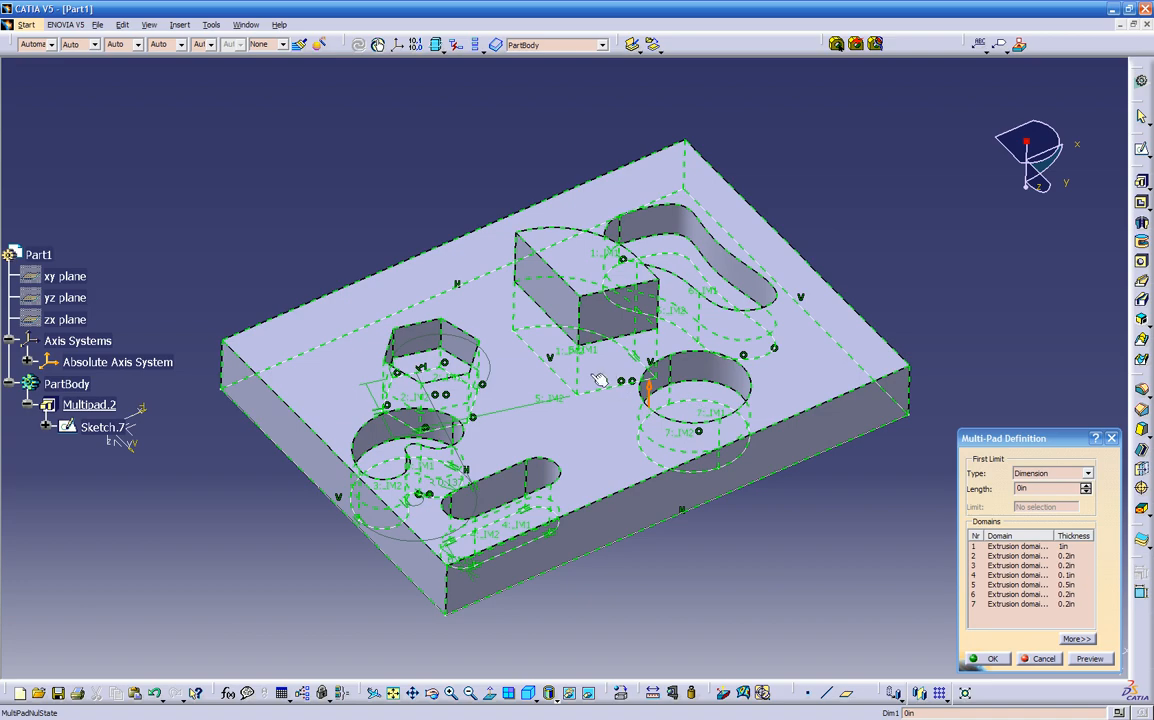
pyautogui.click(557, 395)
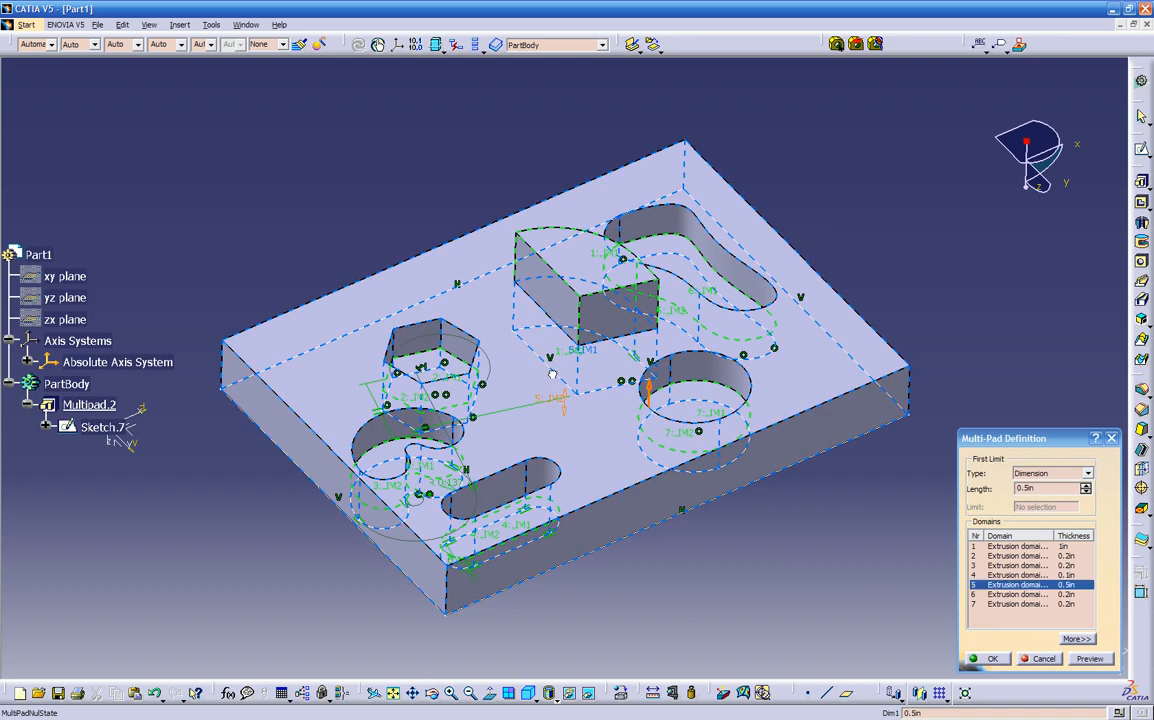
pyautogui.click(607, 260)
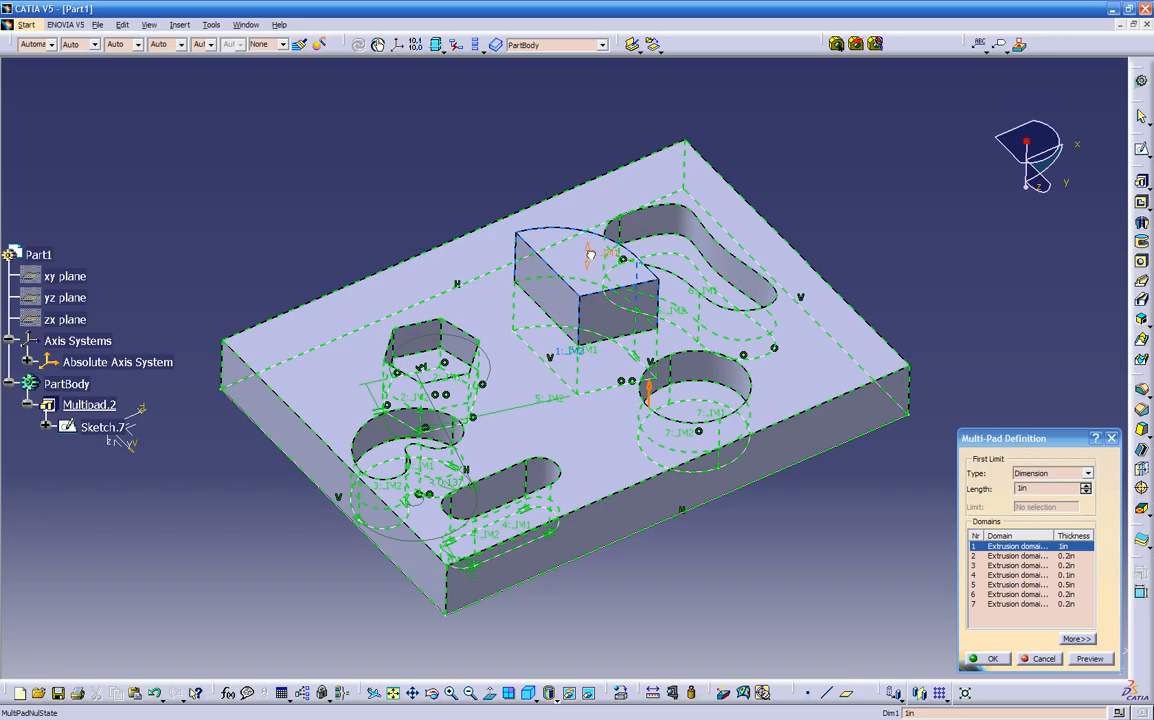
# Set the length of domain 3, the kidney-shaped profile, to 0.5 in and apply the multi-pad change.
pyautogui.click(1022, 565)
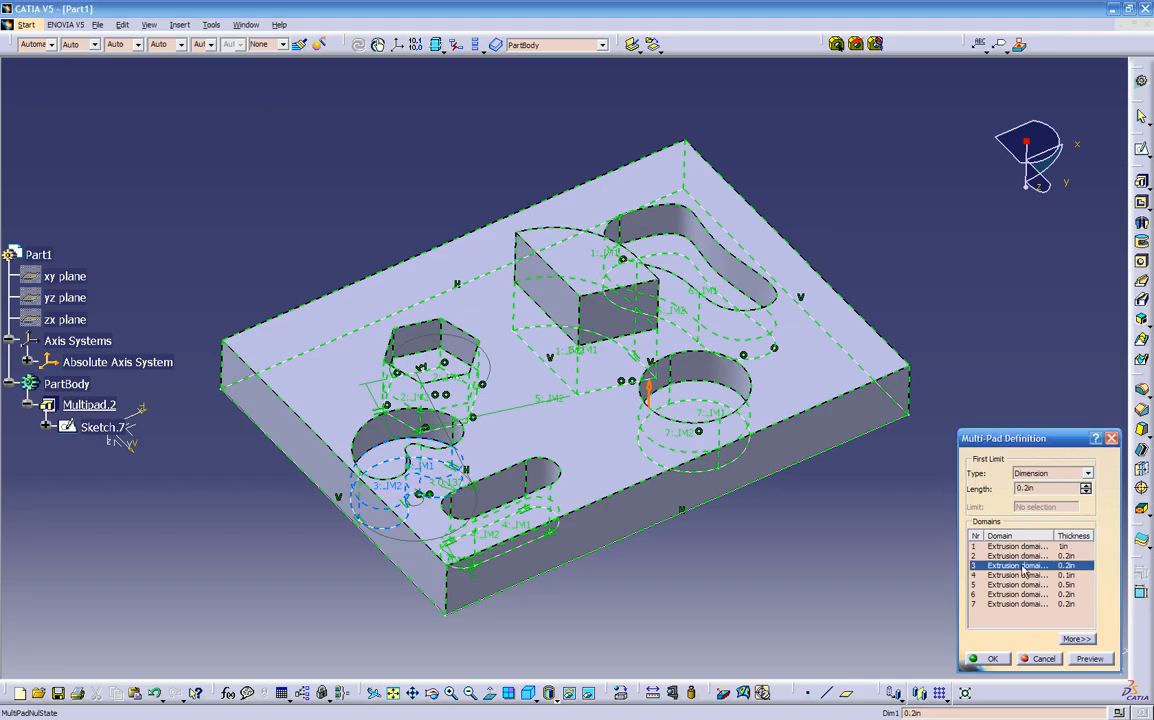
pyautogui.doubleClick(1040, 488)
pyautogui.write('.5')
pyautogui.click(1083, 658)
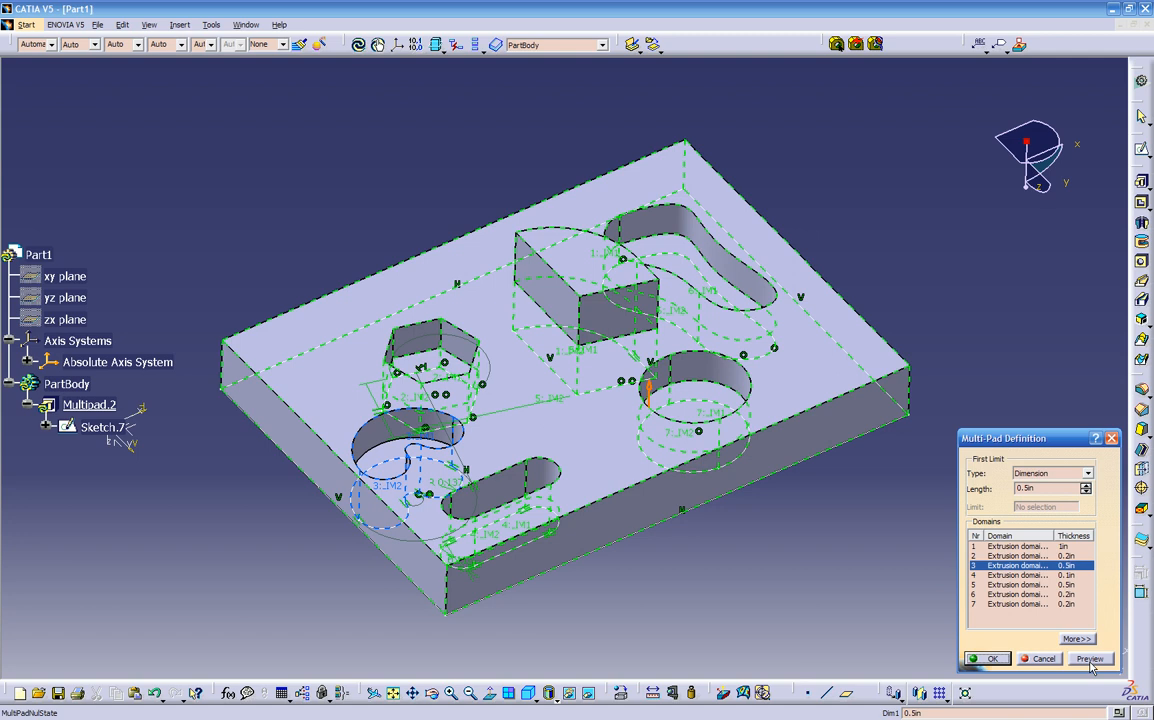
pyautogui.click(993, 658)
pyautogui.click(791, 631)
pyautogui.moveTo(791, 631); pyautogui.dragTo(735, 585, button='middle')
pyautogui.click(204, 486)
pyautogui.moveTo(204, 486); pyautogui.dragTo(621, 530, button='middle')
pyautogui.moveTo(626, 483)
pyautogui.mouseDown(button='middle')
pyautogui.moveTo(665, 507)
pyautogui.moveTo(640, 420)
pyautogui.mouseUp(button='middle')
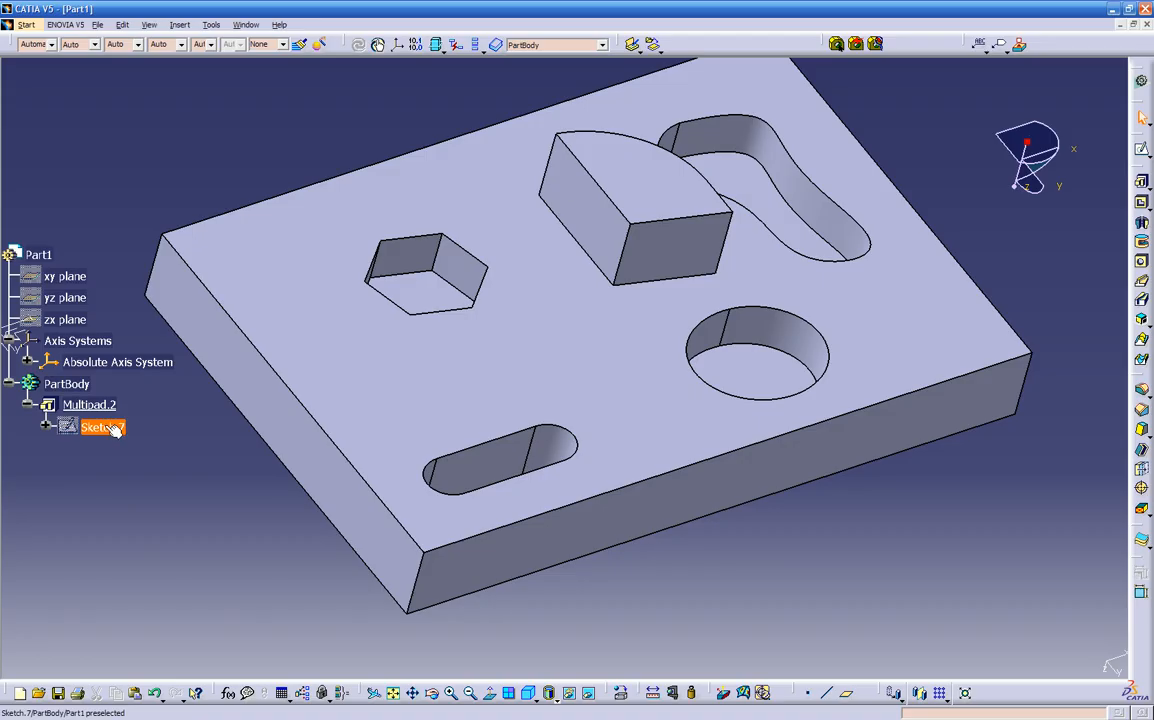
# Delete the arc-sided profile between the hexagon and the spline from the multi-pad's sketch, and exit the sketch.
pyautogui.doubleClick(103, 427)
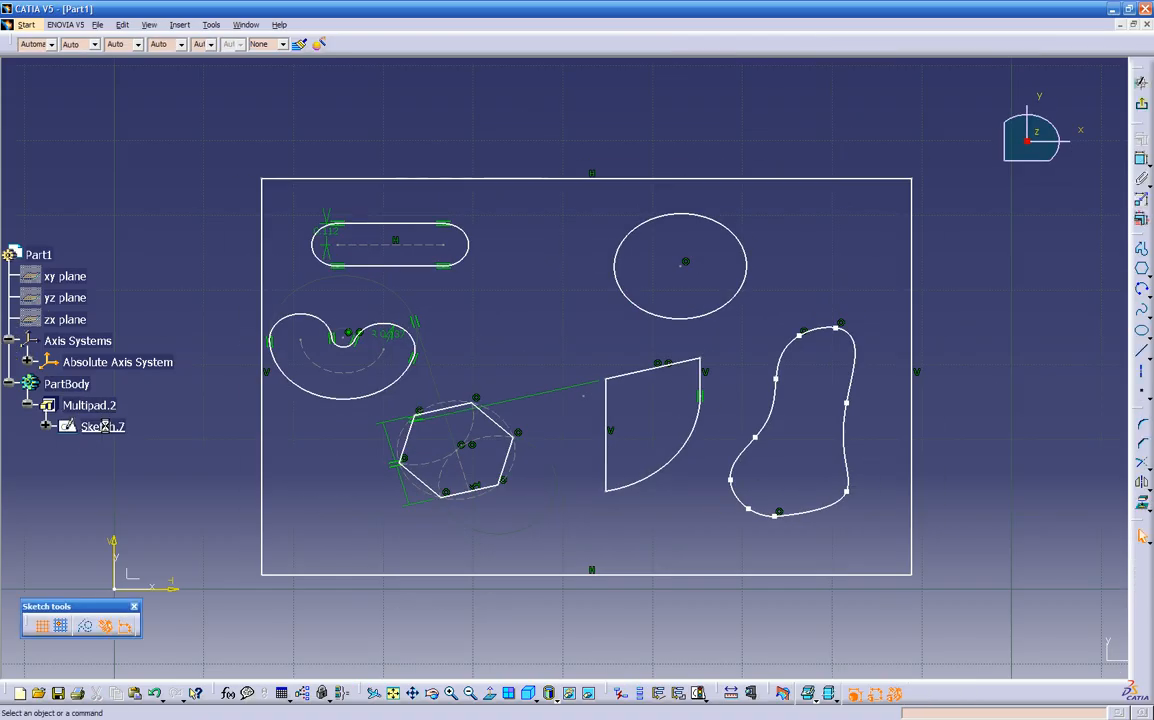
pyautogui.moveTo(553, 440); pyautogui.dragTo(628, 427, button='middle')
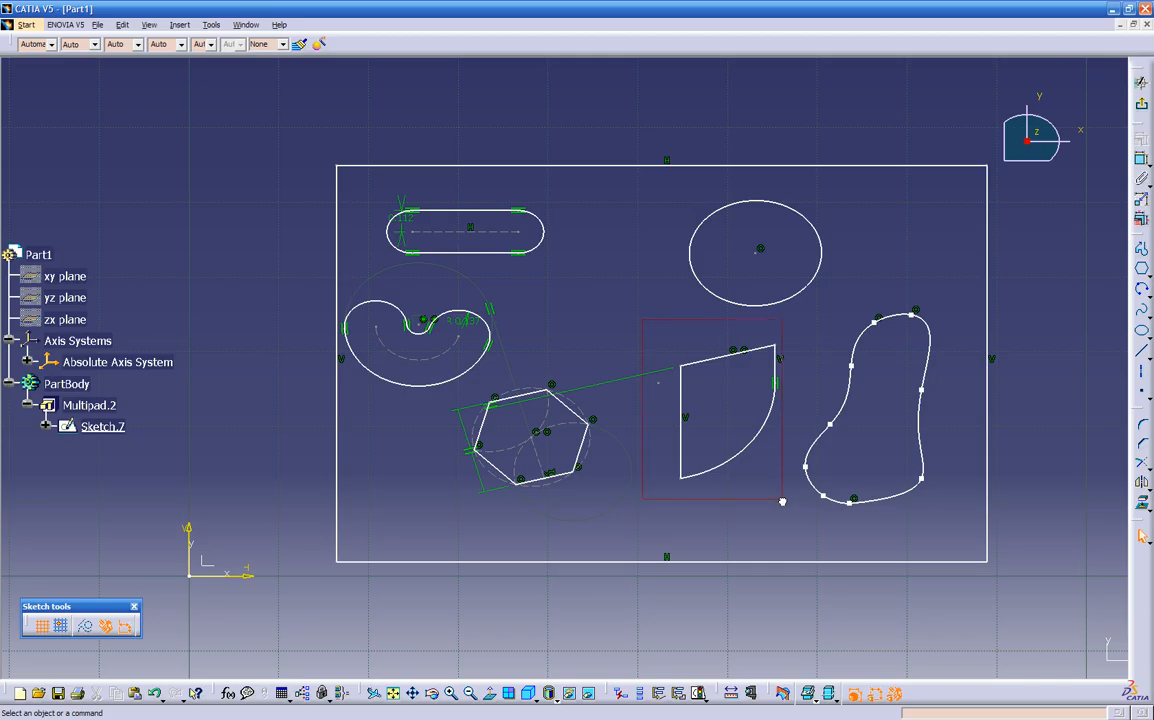
pyautogui.moveTo(791, 504); pyautogui.dragTo(792, 502)
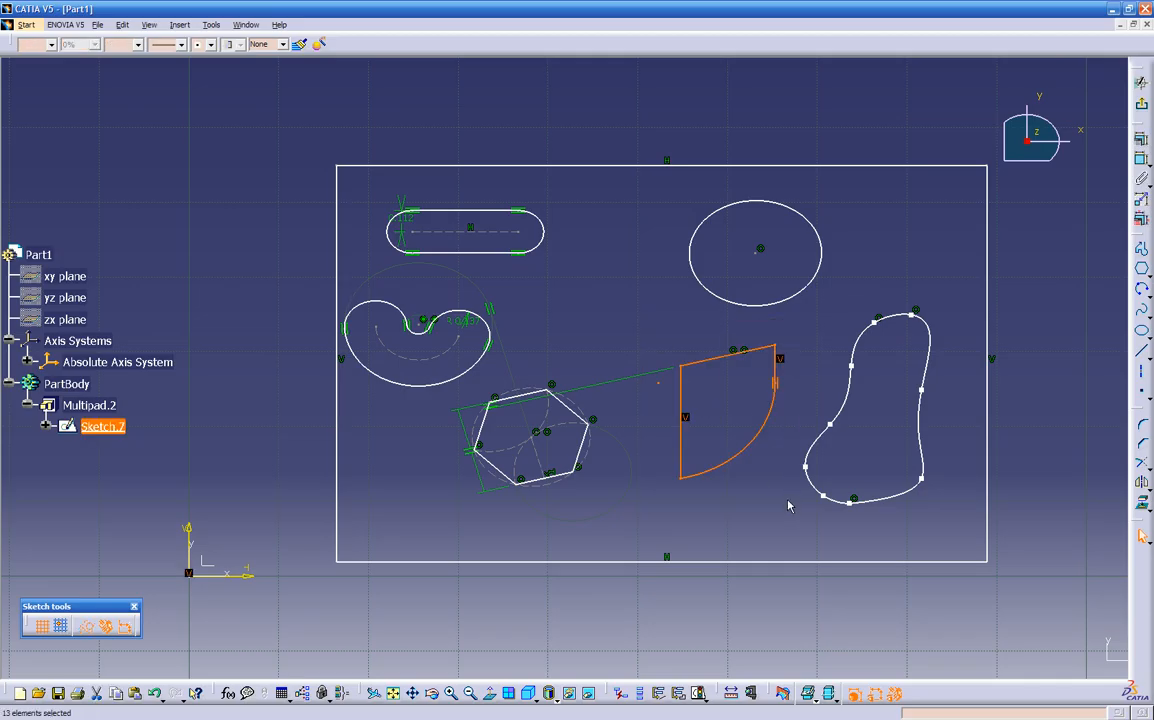
pyautogui.press('Delete')
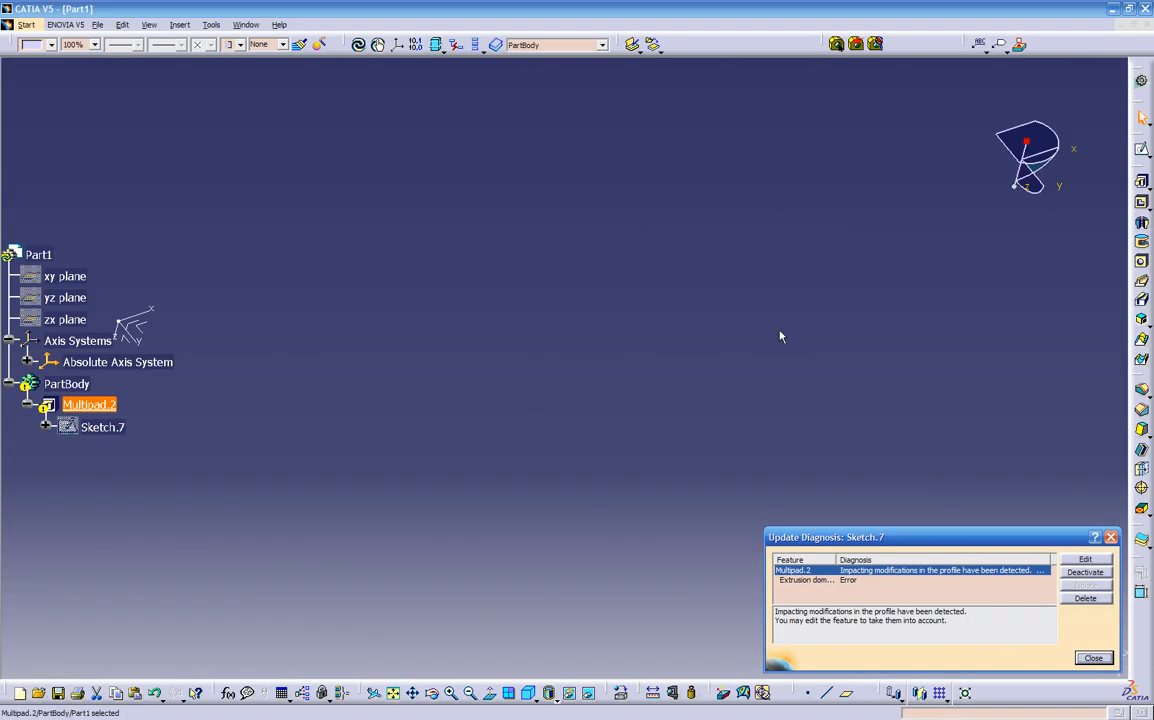
# Edit the multi-pad from the update diagnosis, accept the modified profile, and apply the definition with its six remaining extrusion domains.
pyautogui.moveTo(530, 510)
pyautogui.mouseDown(button='middle')
pyautogui.moveTo(514, 489)
pyautogui.moveTo(553, 498)
pyautogui.mouseUp(button='middle')
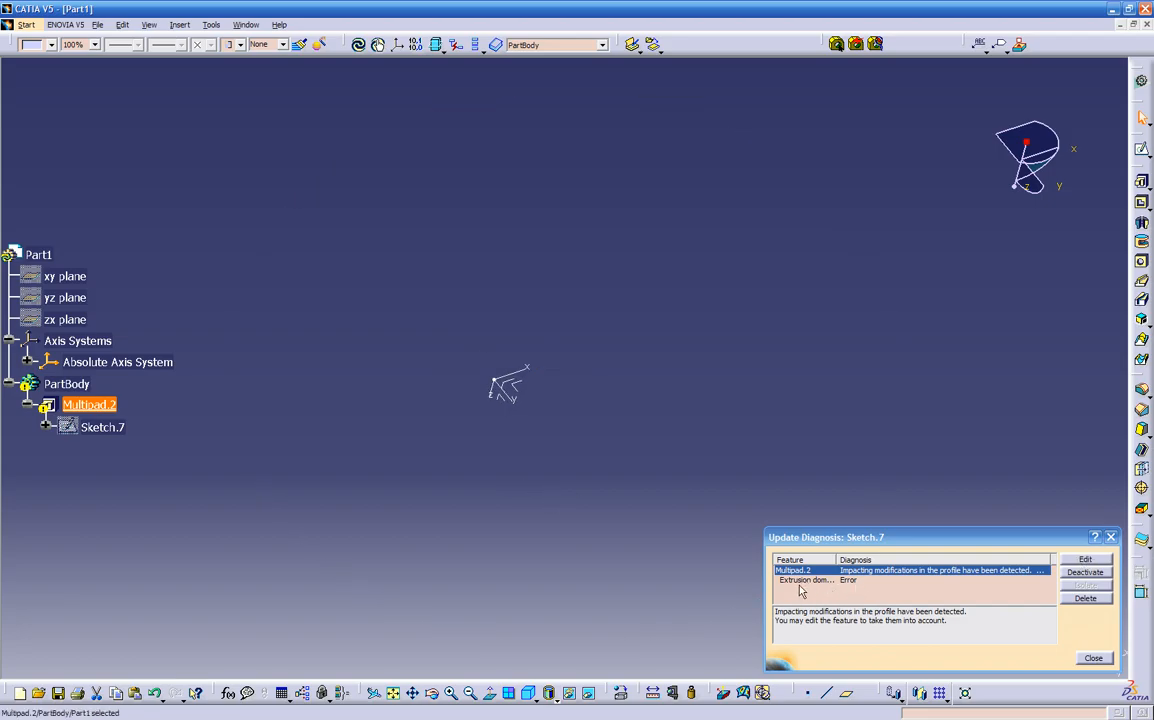
pyautogui.click(1083, 561)
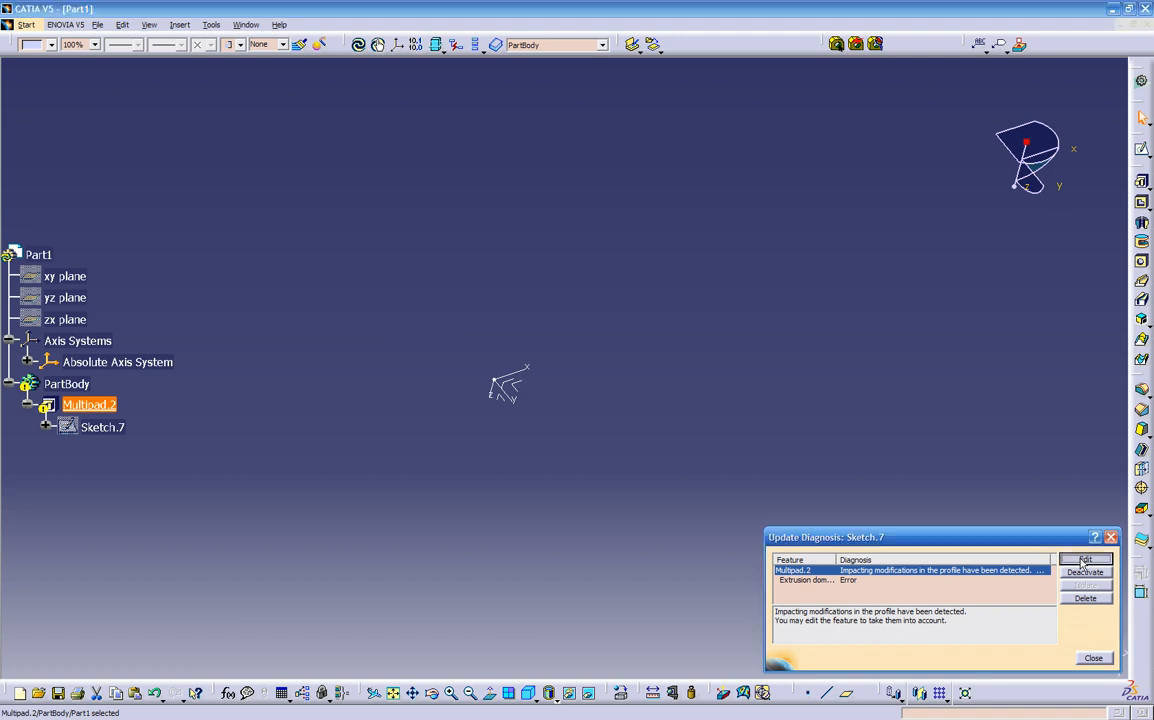
pyautogui.click(575, 393)
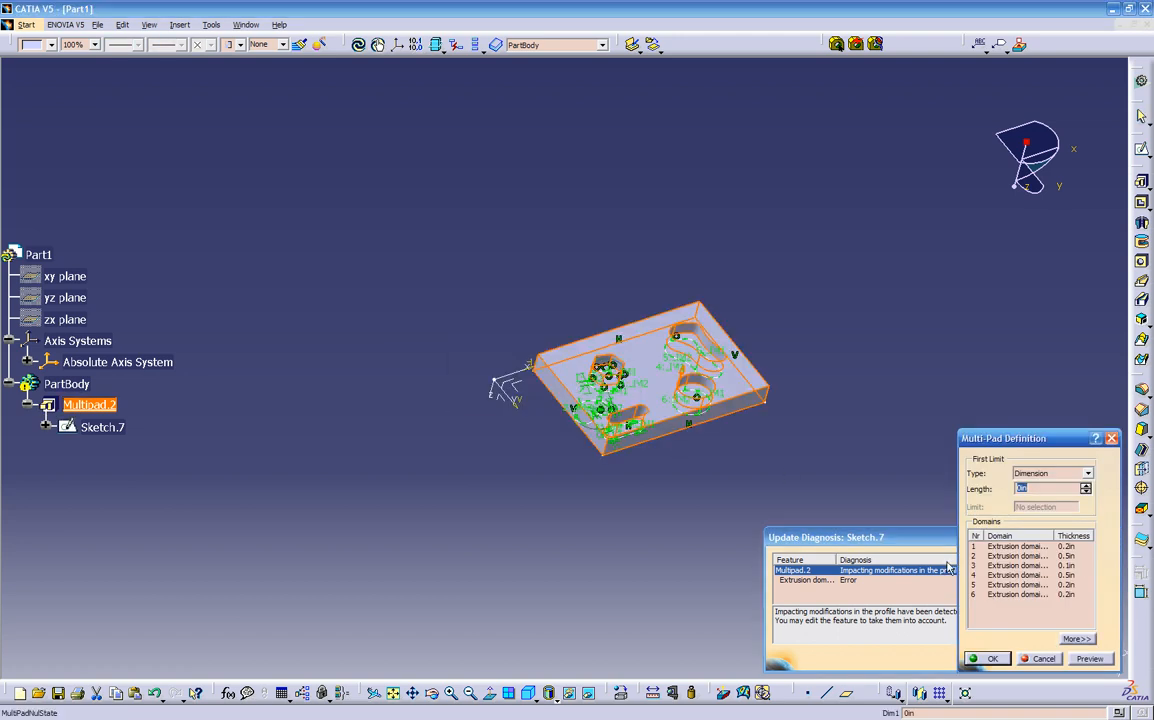
pyautogui.click(993, 659)
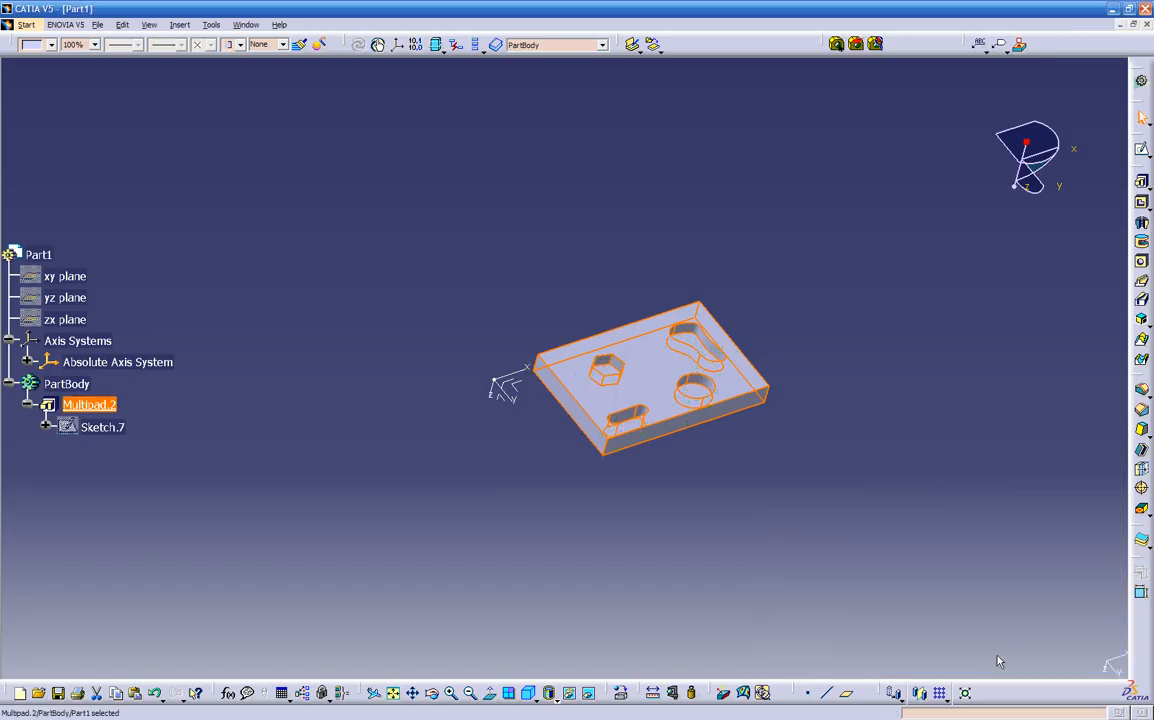
pyautogui.moveTo(703, 549); pyautogui.dragTo(622, 481, button='middle')
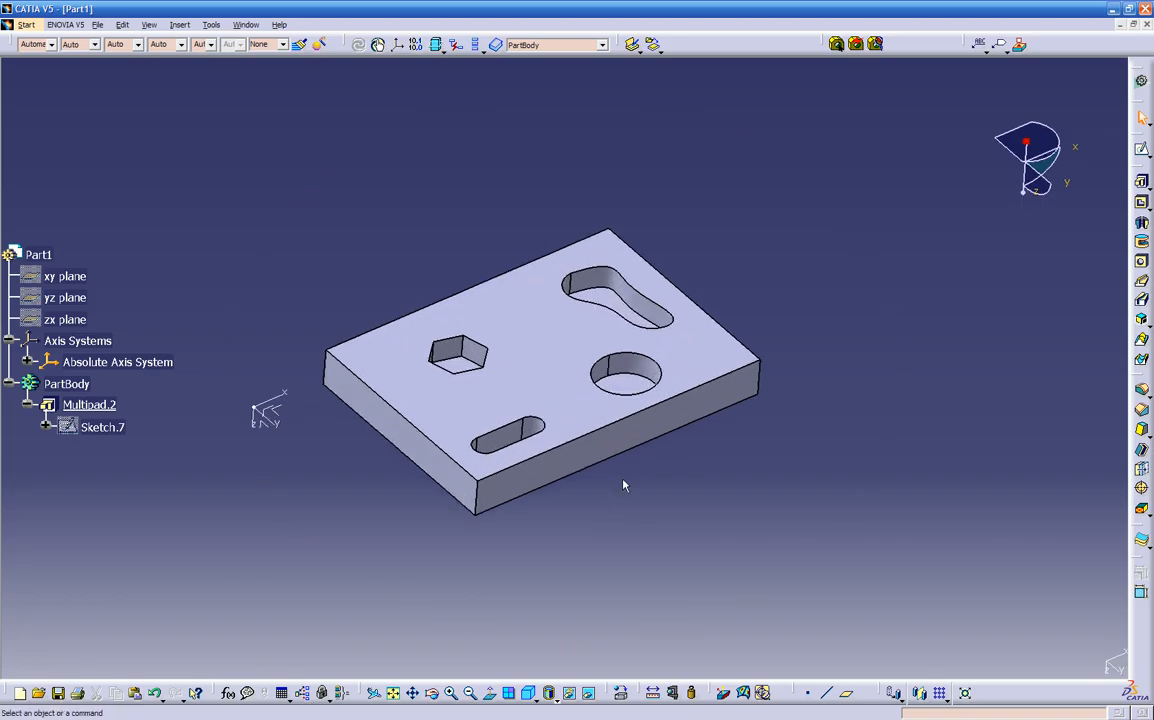
pyautogui.moveTo(621, 479); pyautogui.dragTo(502, 408, button='middle')
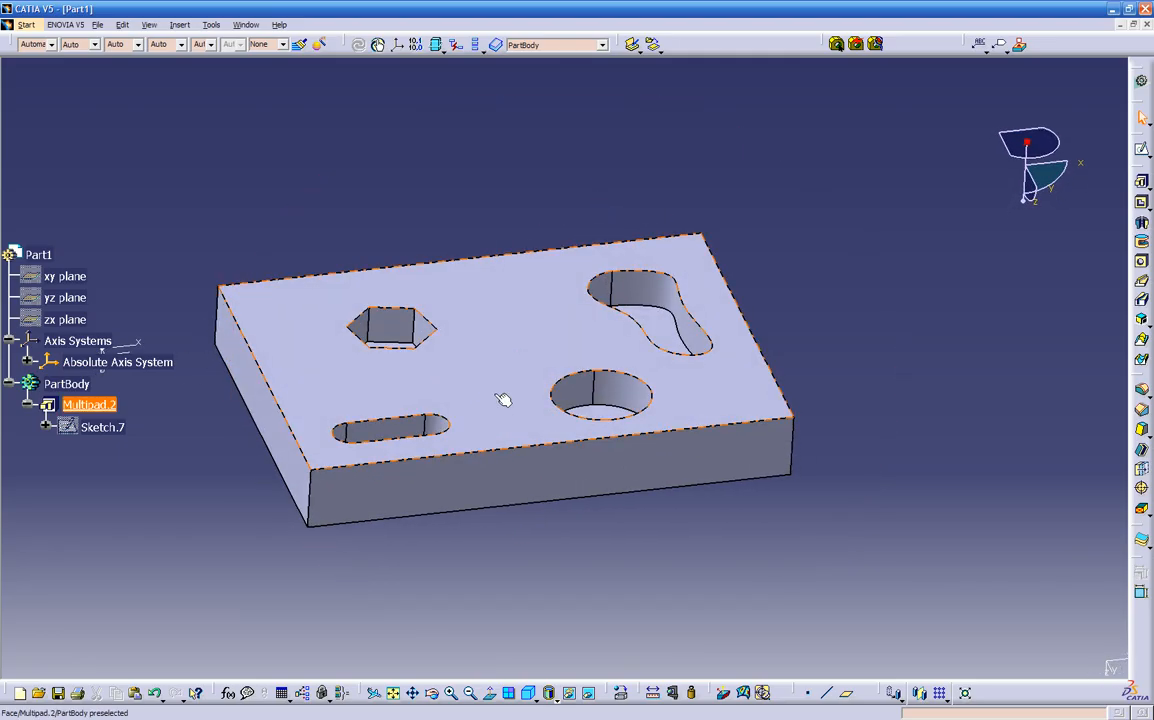
pyautogui.moveTo(566, 481); pyautogui.dragTo(604, 533, button='middle')
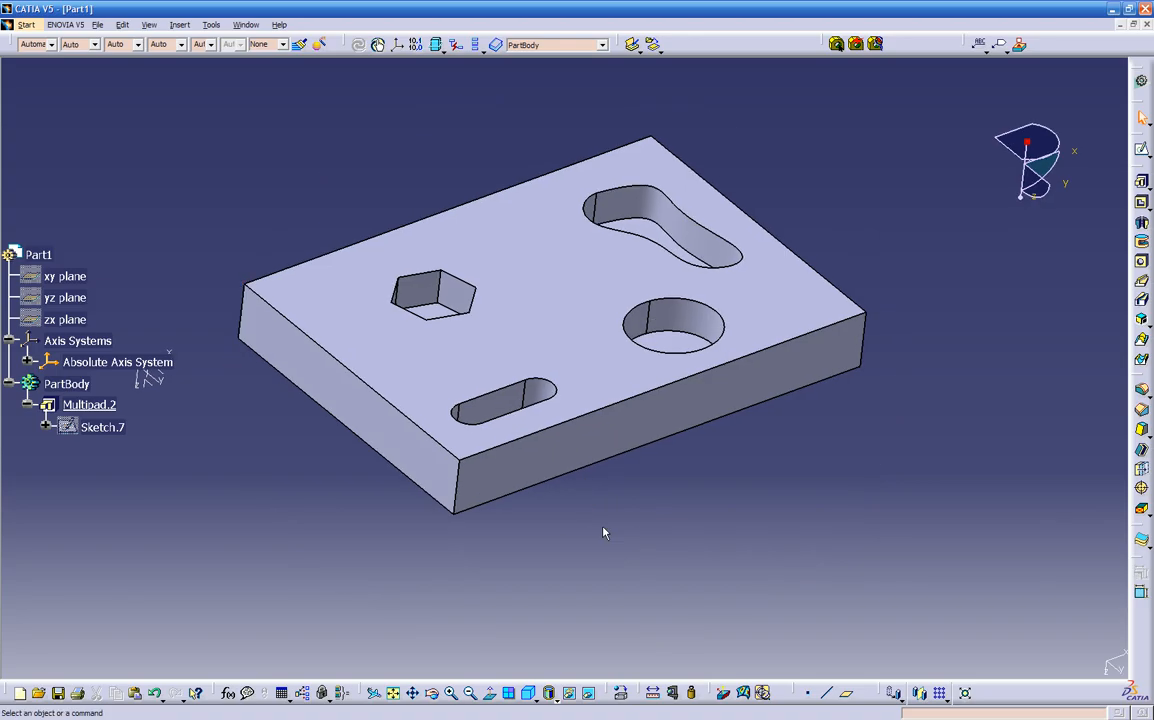